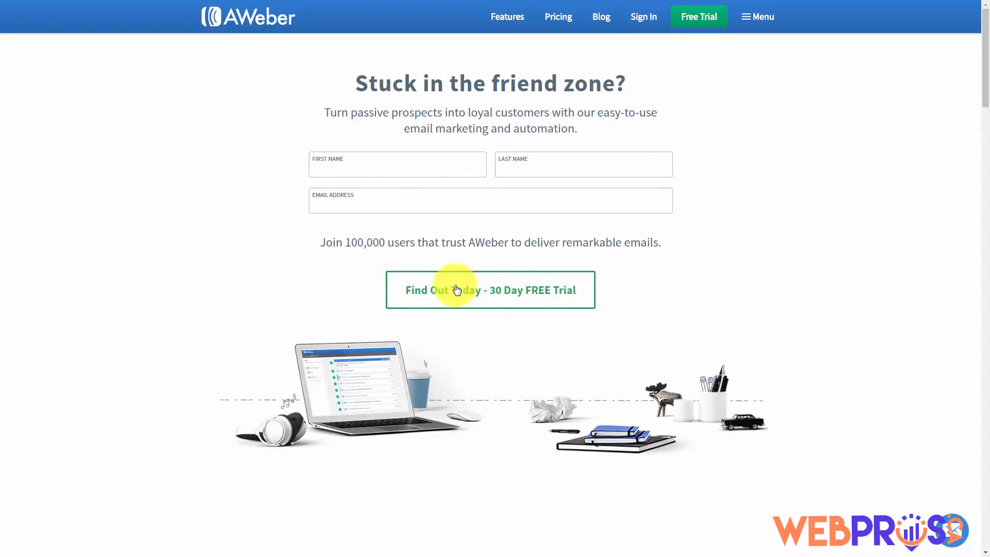
Open AWeber's 30-day free trial offer and browse down the pricing page to the signup option
left_click(457, 290)
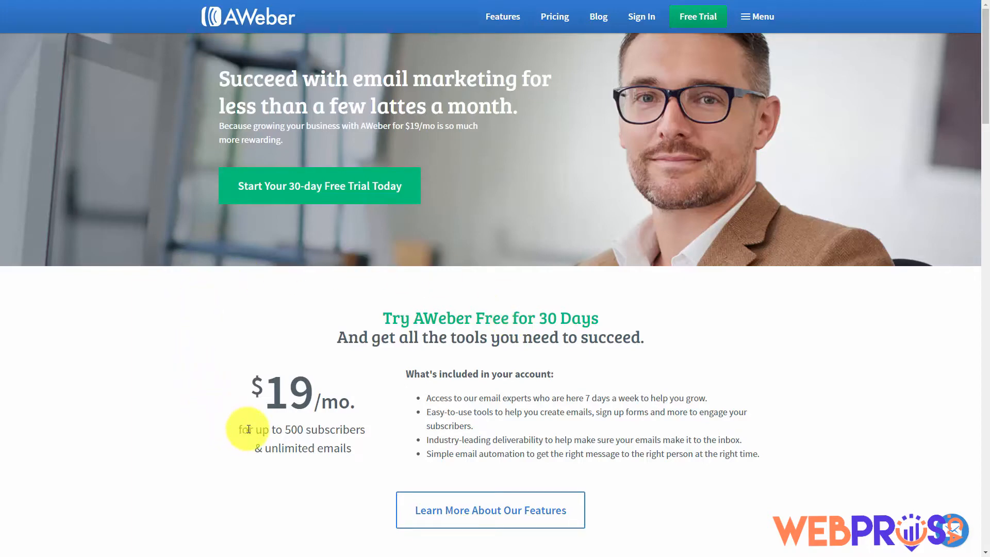
scroll(248, 429, "down", 10)
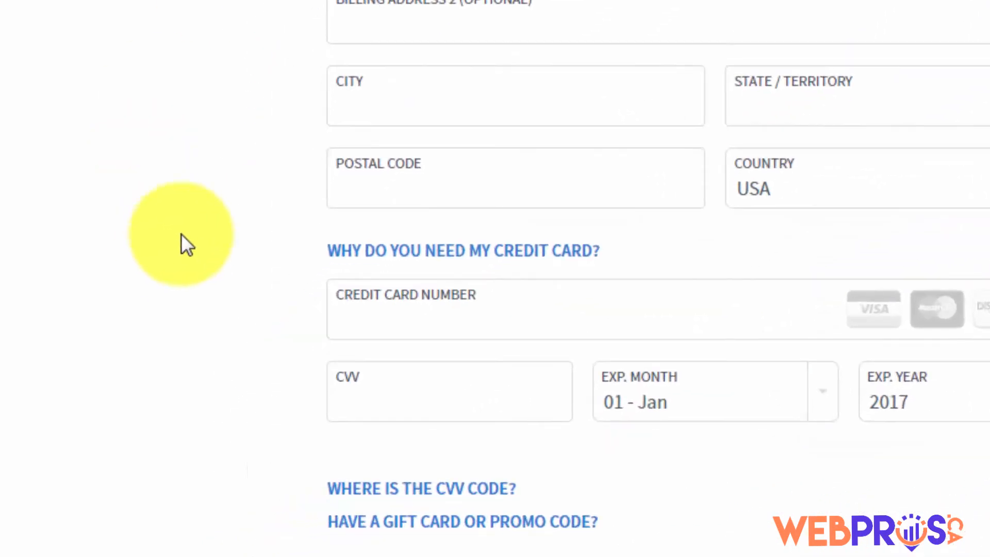
Enter the credit card number in the trial signup form and review the Service Agreement terms
left_click(416, 287)
left_click(170, 201)
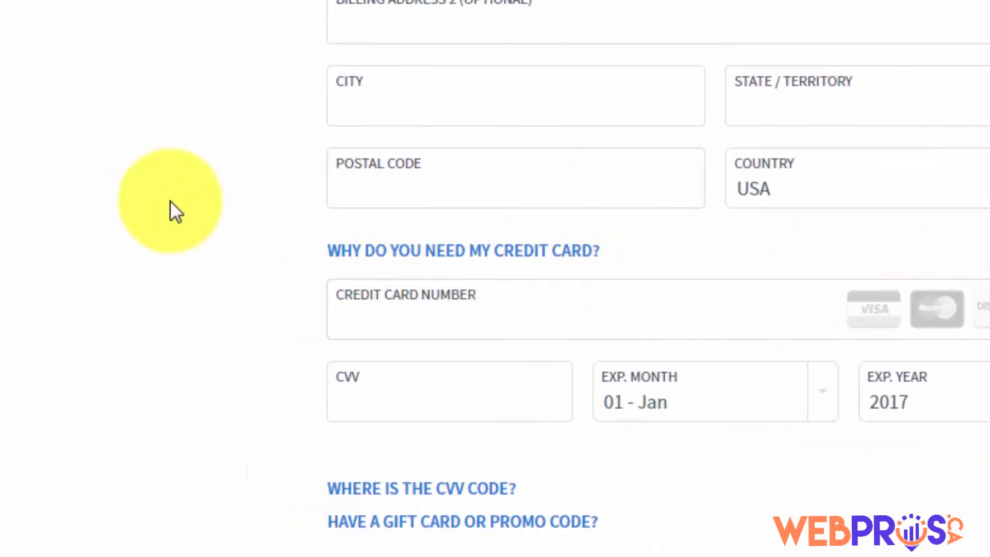
left_click(450, 313)
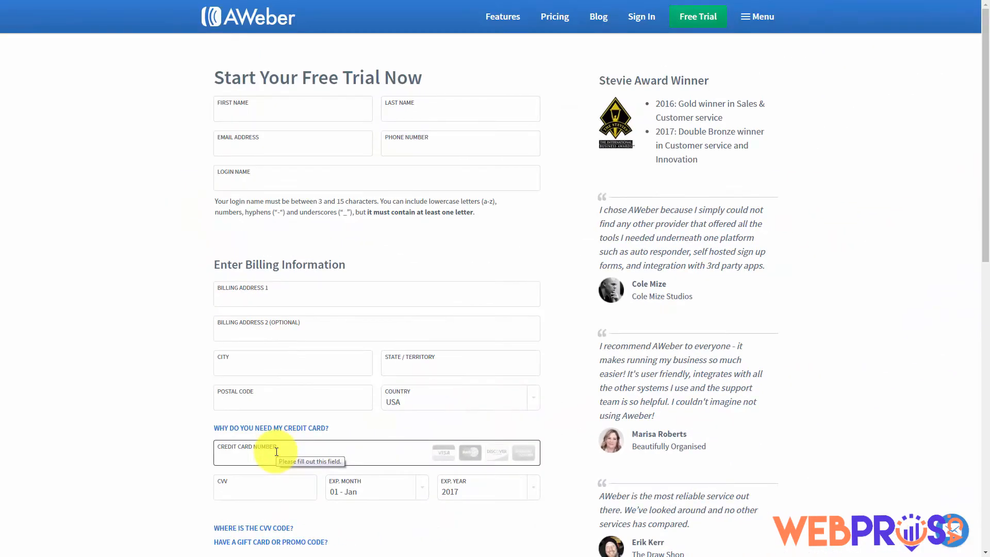
scroll(277, 452, "down", 9)
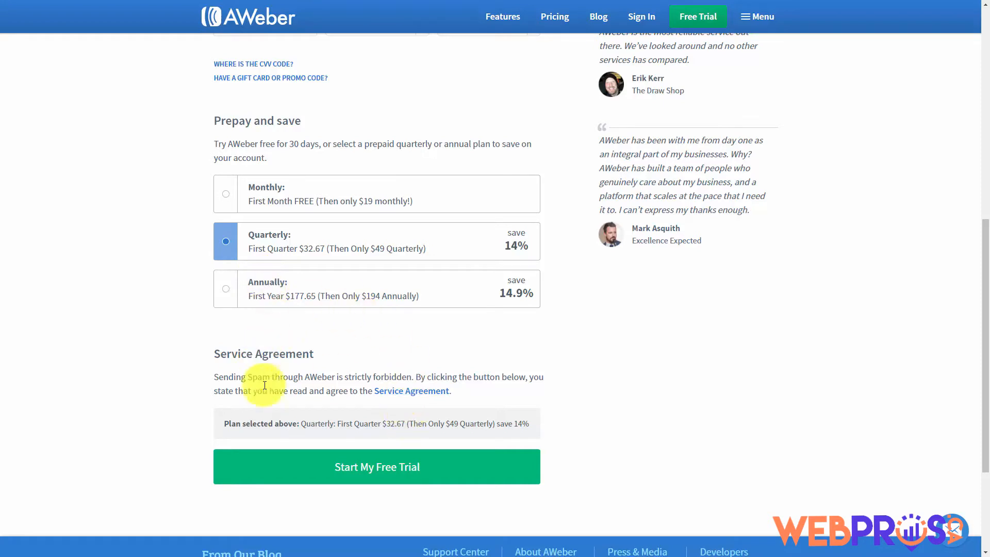
left_click(384, 396)
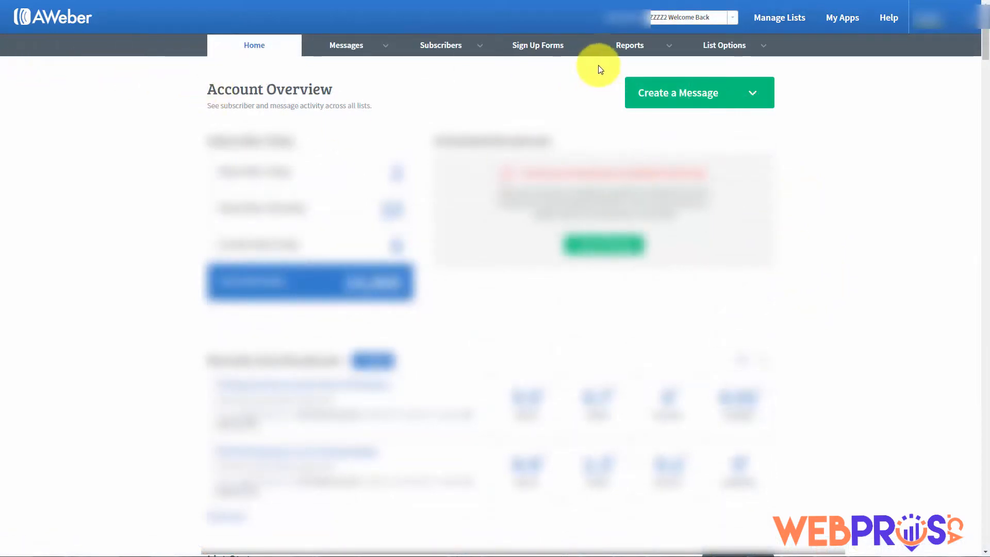
Go to Manage Lists and begin creating a new list
left_click(777, 20)
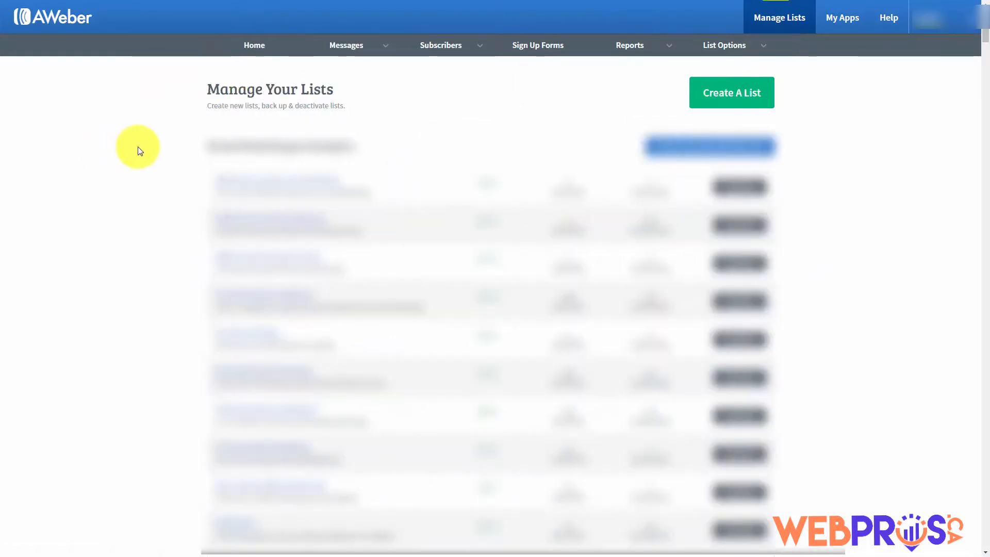
left_click(712, 98)
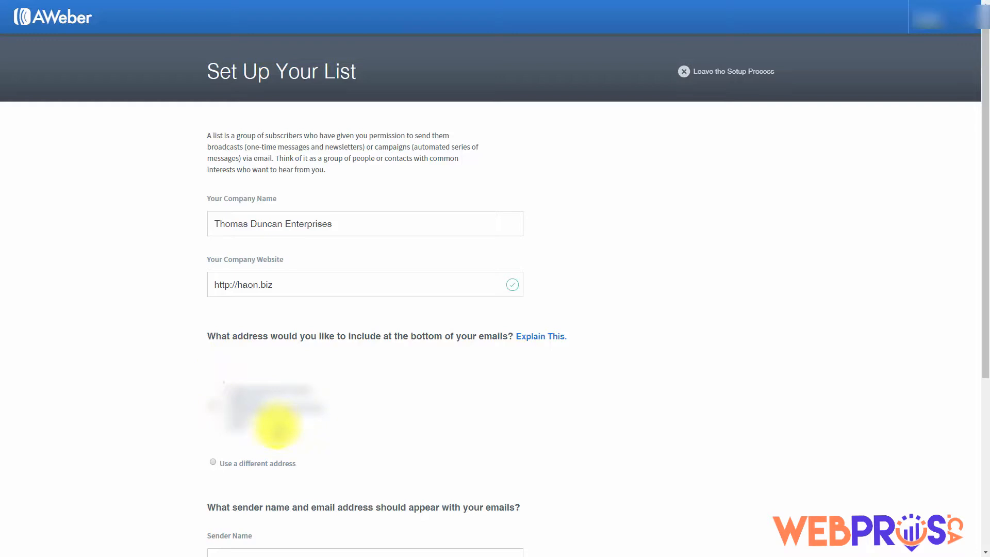
Switch the email footer to a different address, complete the sender details, and advance to Describe Your List
left_click(213, 463)
scroll(215, 467, "down", 5)
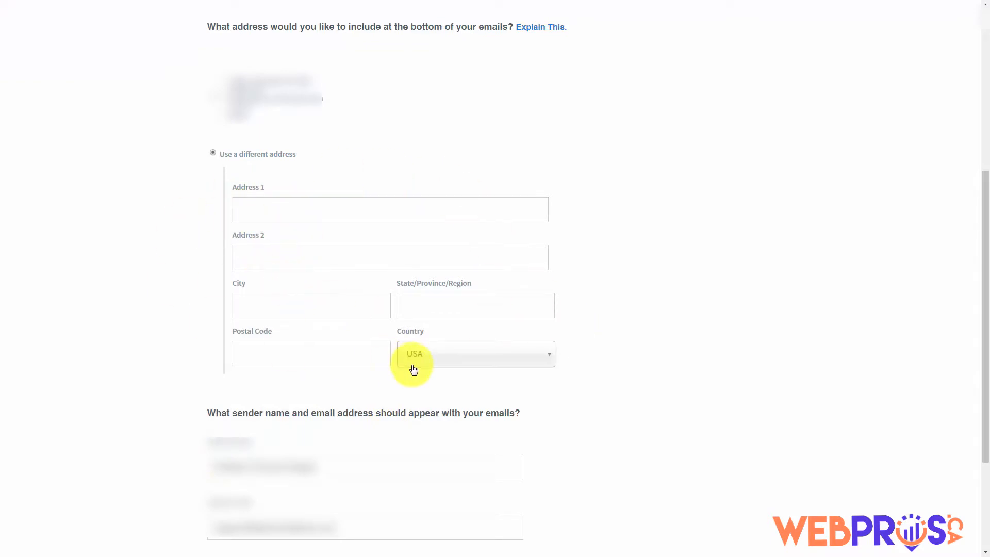
scroll(177, 382, "down", 2)
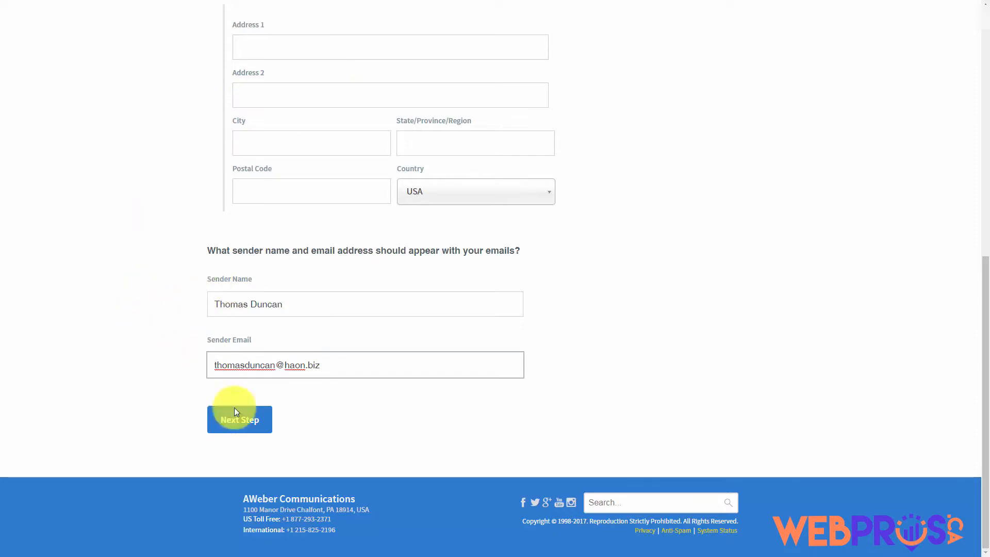
left_click(251, 429)
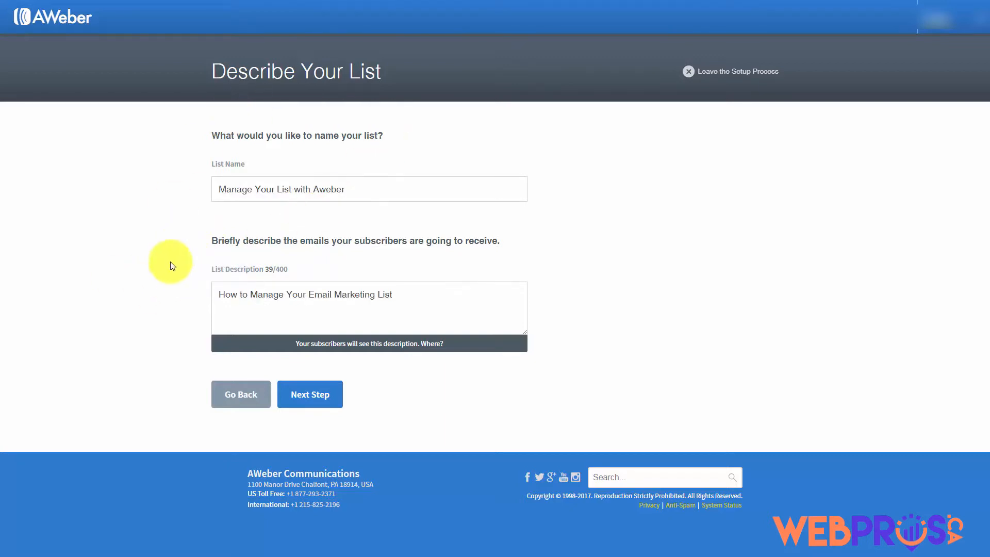
Name the list 'Manage Your List with Aweber', describe it 'How to Manage Your Email Marketing List', and continue
left_click(310, 395)
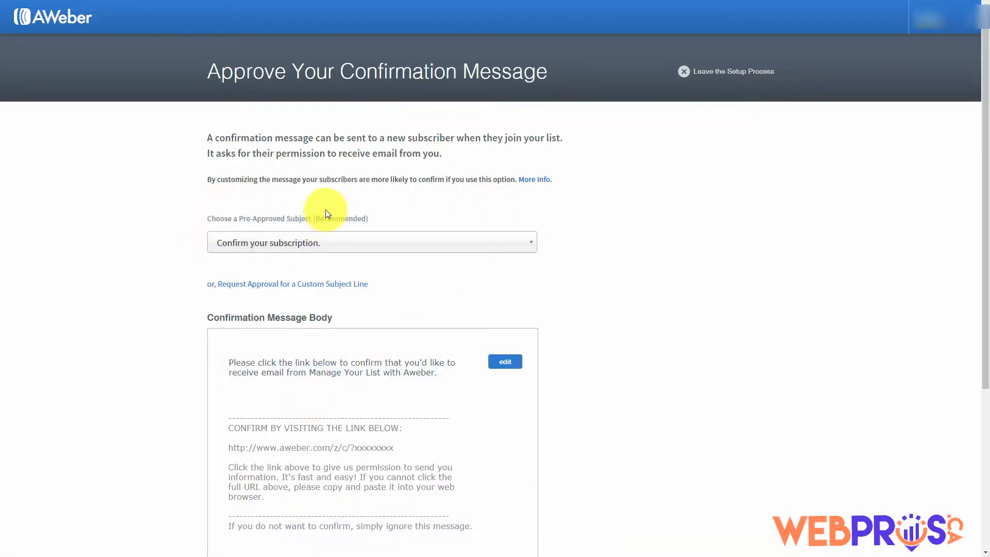
left_click(516, 253)
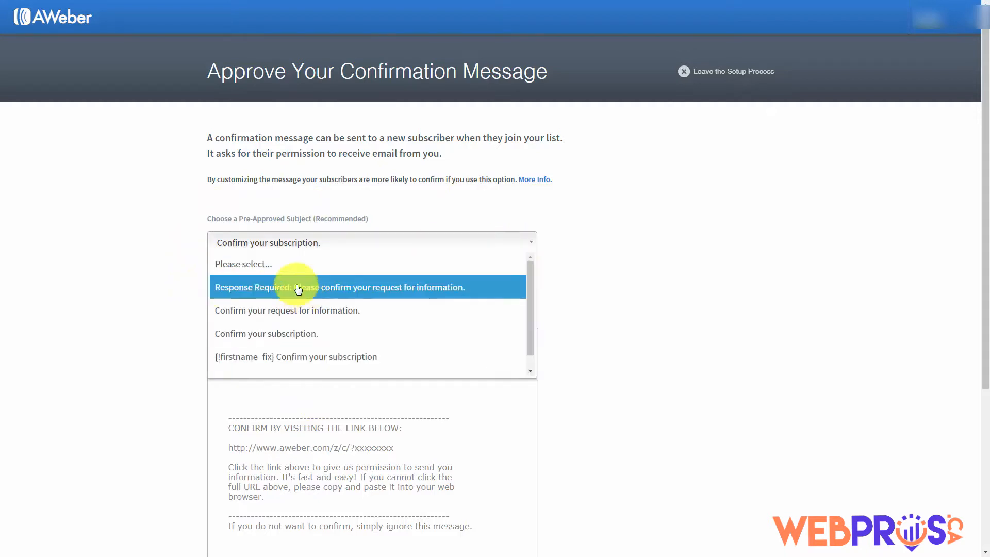
left_click(171, 219)
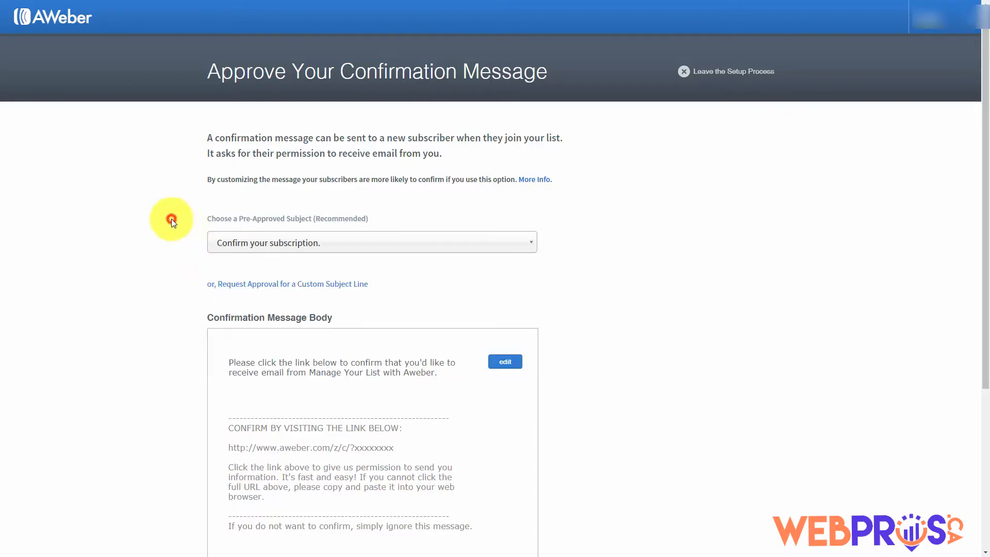
left_click(292, 287)
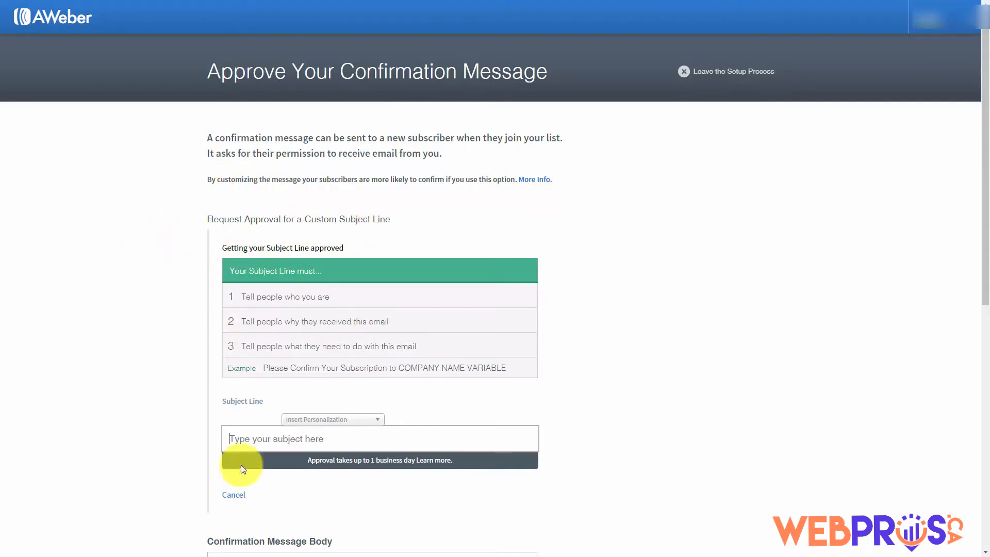
left_click(233, 494)
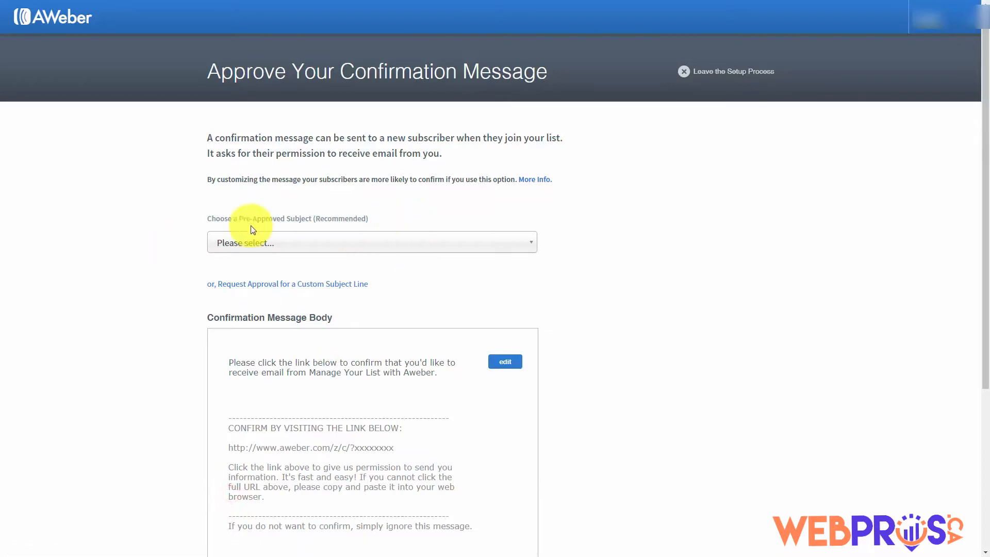
left_click(398, 247)
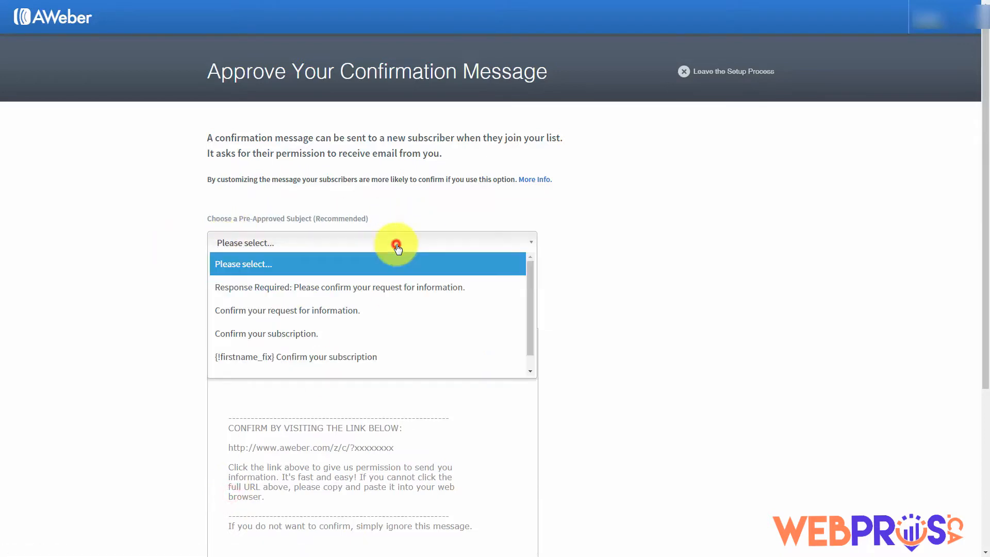
left_click(360, 332)
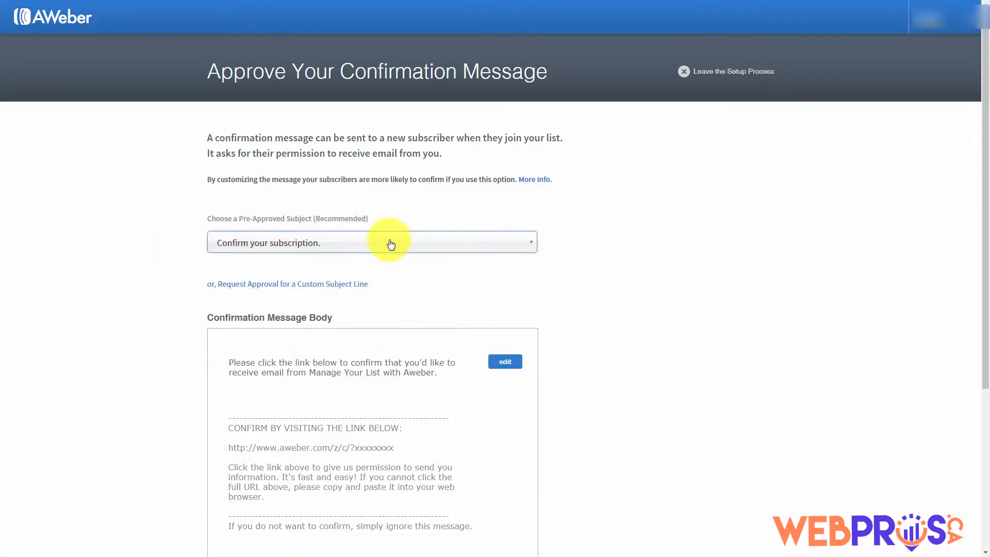
scroll(391, 244, "down", 1)
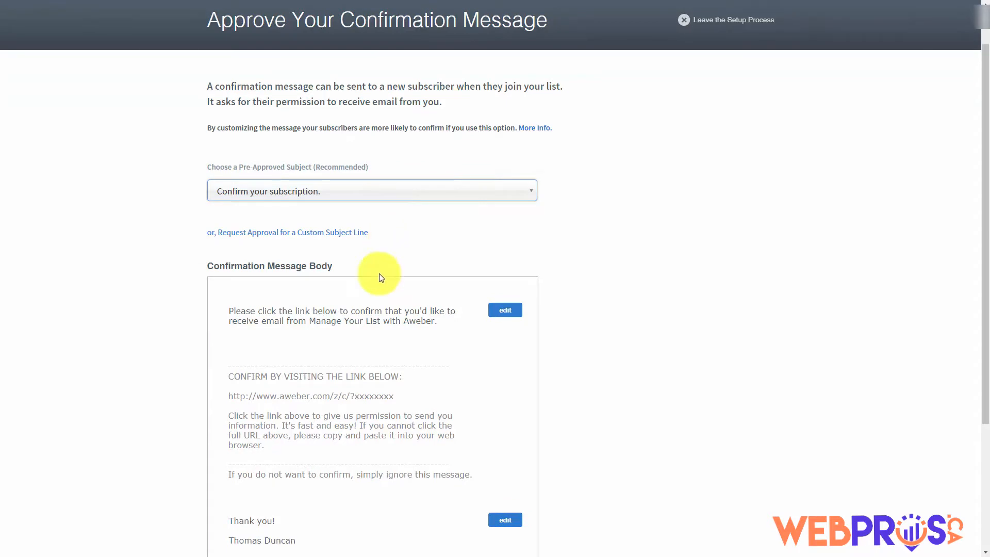
Insert the {!firstname_fix} personalization tag and a comma at the start of the opening paragraph
left_click(504, 310)
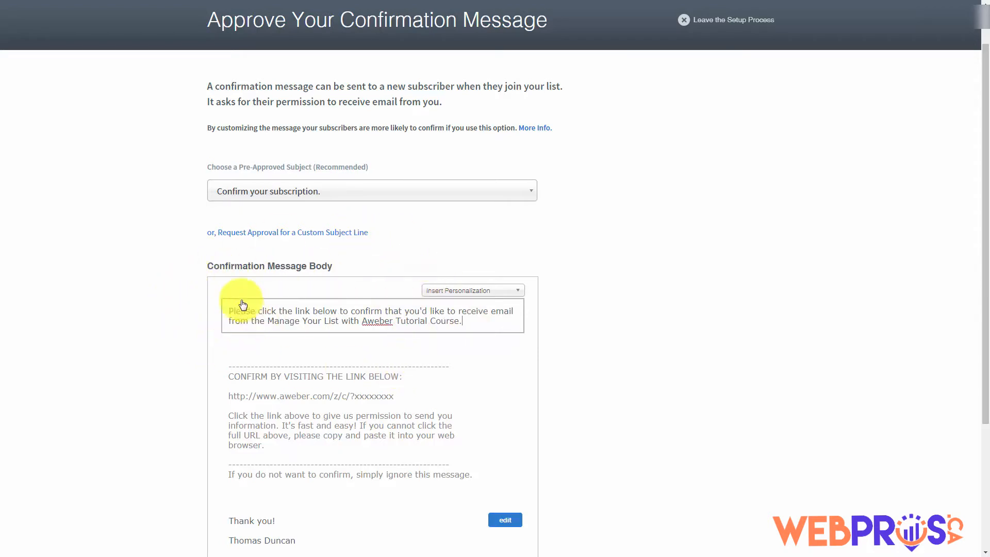
left_click(519, 295)
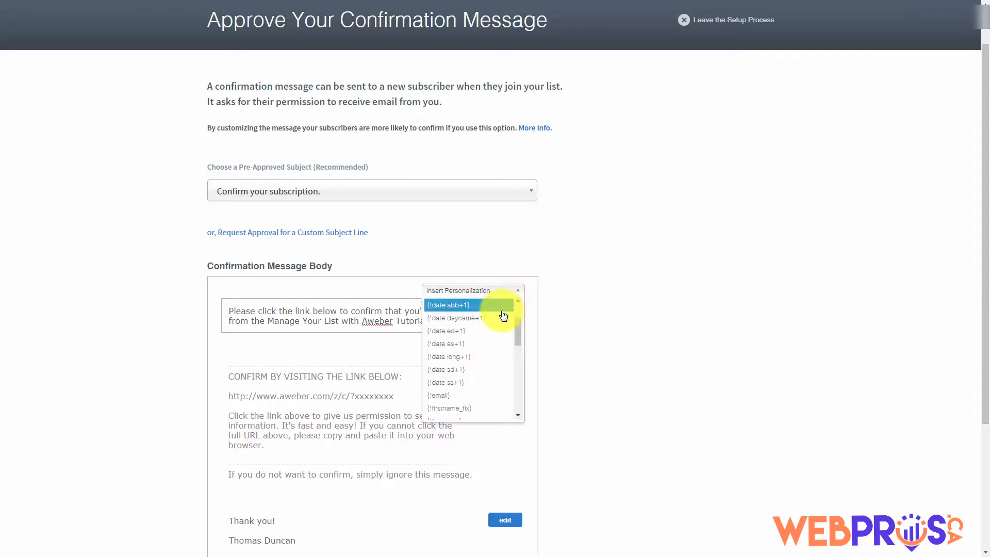
scroll(503, 317, "down", 3)
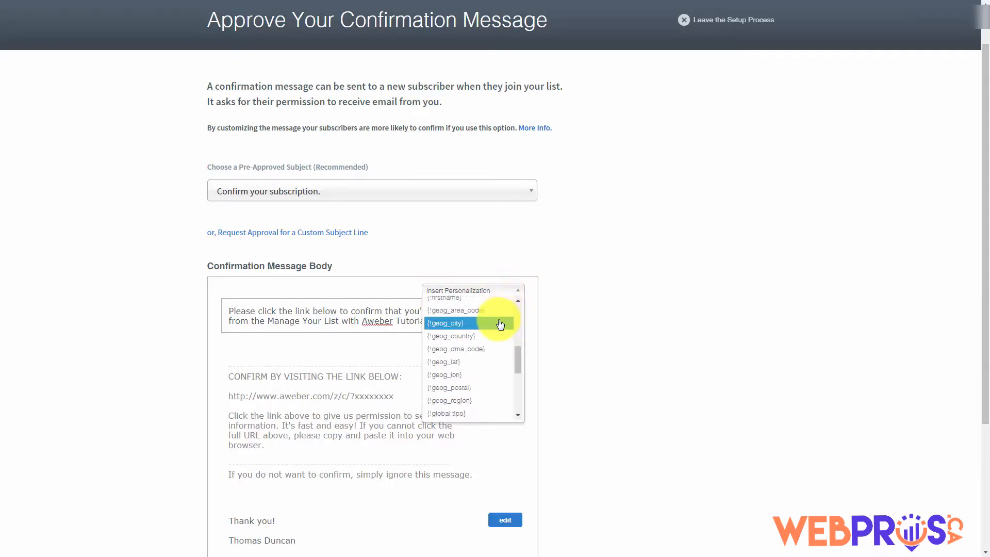
scroll(500, 324, "up", 2)
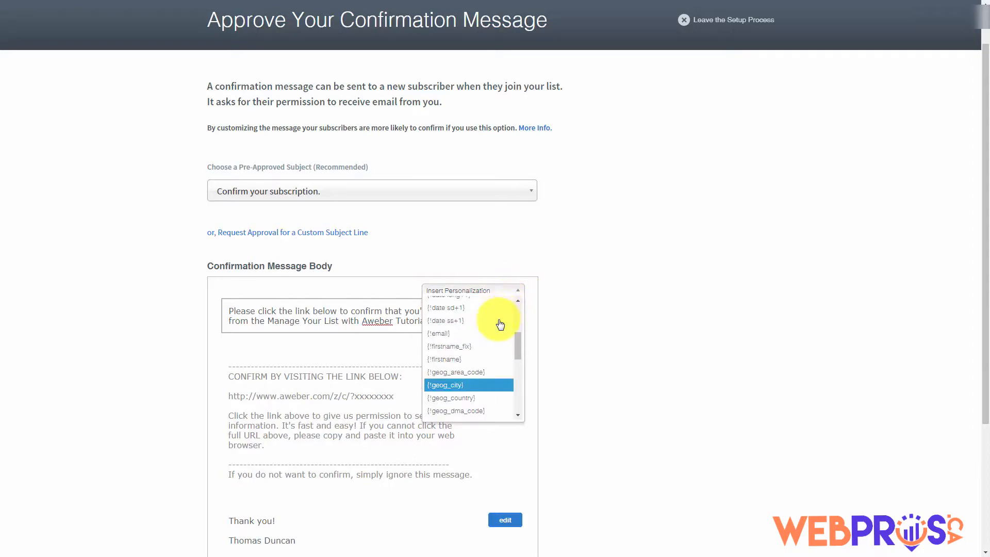
left_click(444, 361)
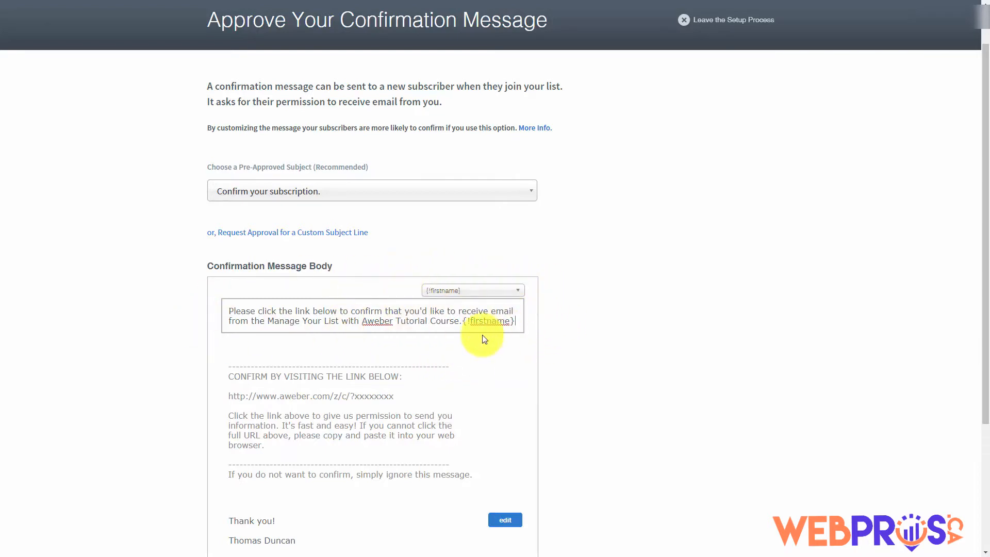
left_click(497, 291)
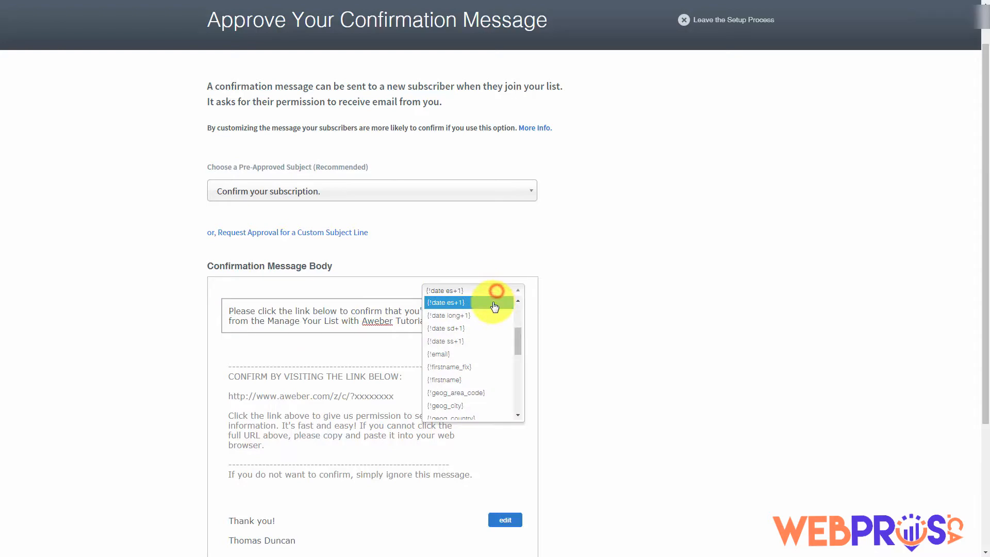
left_click(482, 369)
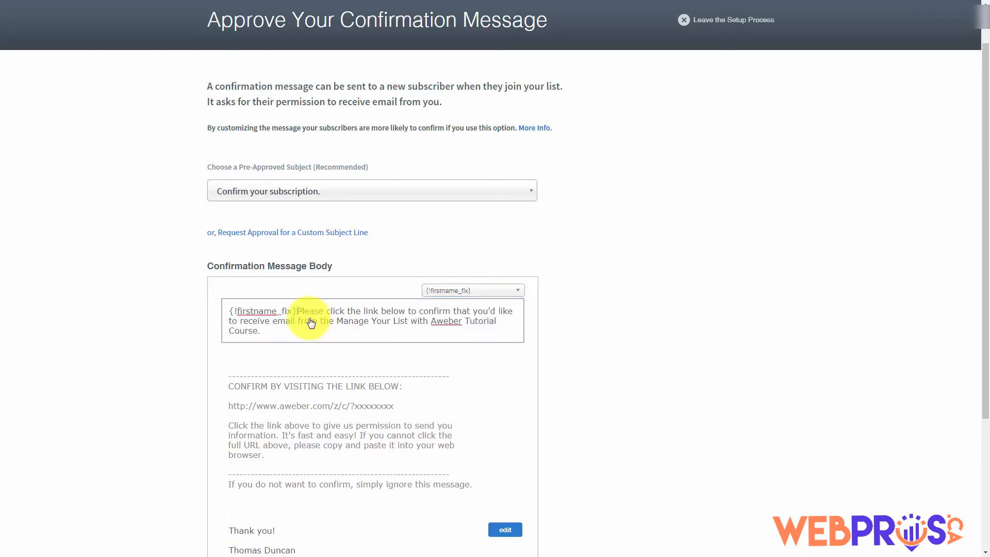
type(",")
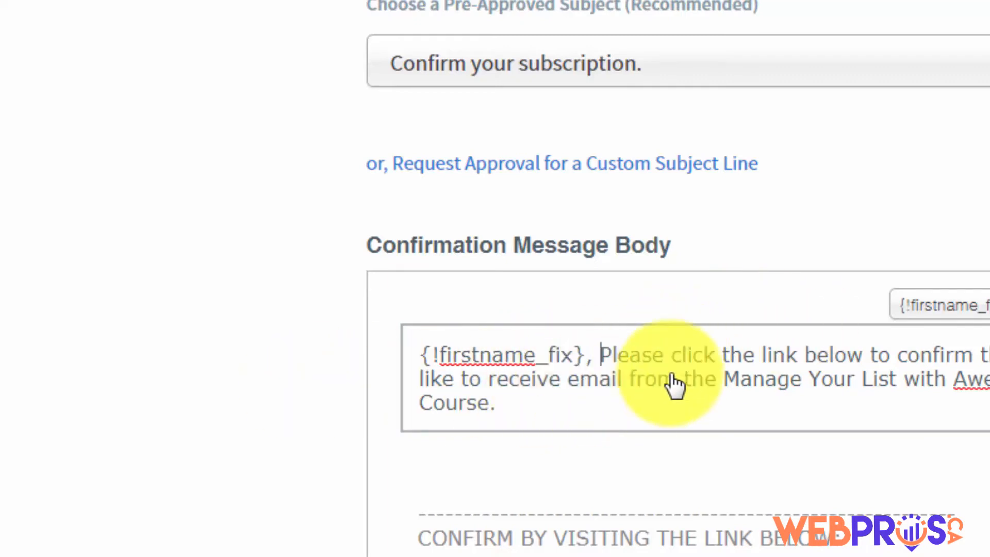
Delete the first-name tag so the paragraph begins 'Please click the link below…'
key("BackSpace")
key("BackSpace")
key("BackSpace")
key("BackSpace")
key("BackSpace")
key("BackSpace")
key("BackSpace")
key("BackSpace")
key("BackSpace")
key("BackSpace")
key("BackSpace")
key("BackSpace")
key("BackSpace")
key("BackSpace")
key("BackSpace")
key("BackSpace")
key("BackSpace")
key("BackSpace")
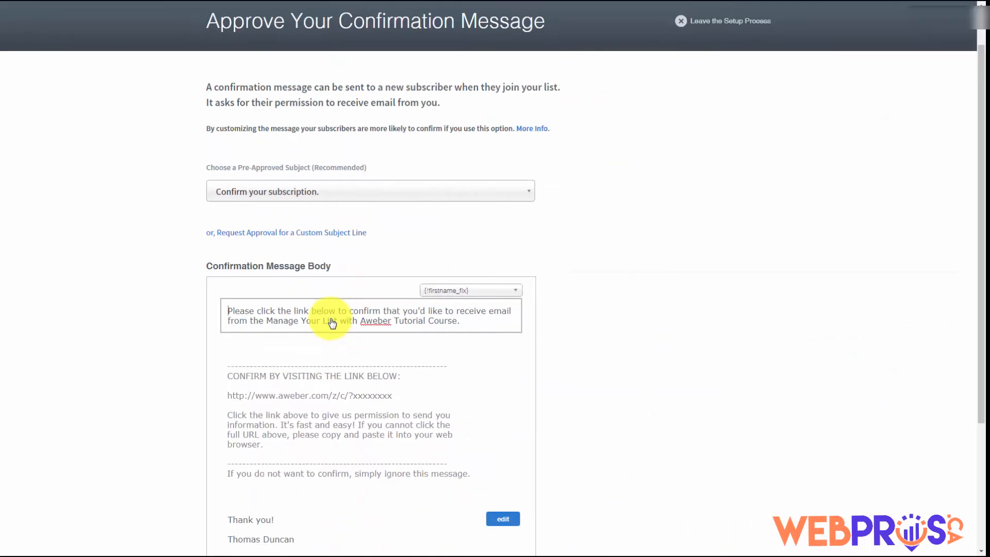
left_click(501, 519)
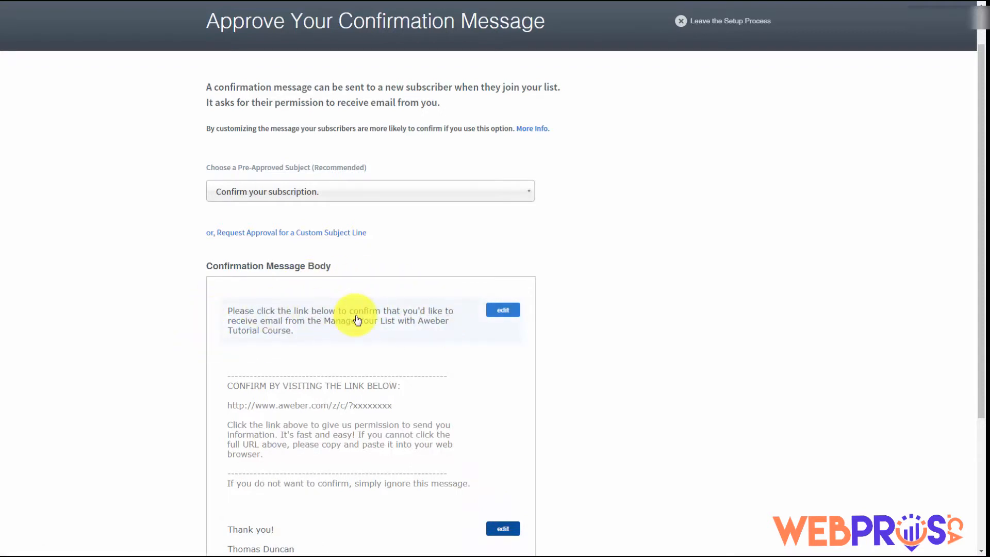
scroll(358, 320, "down", 3)
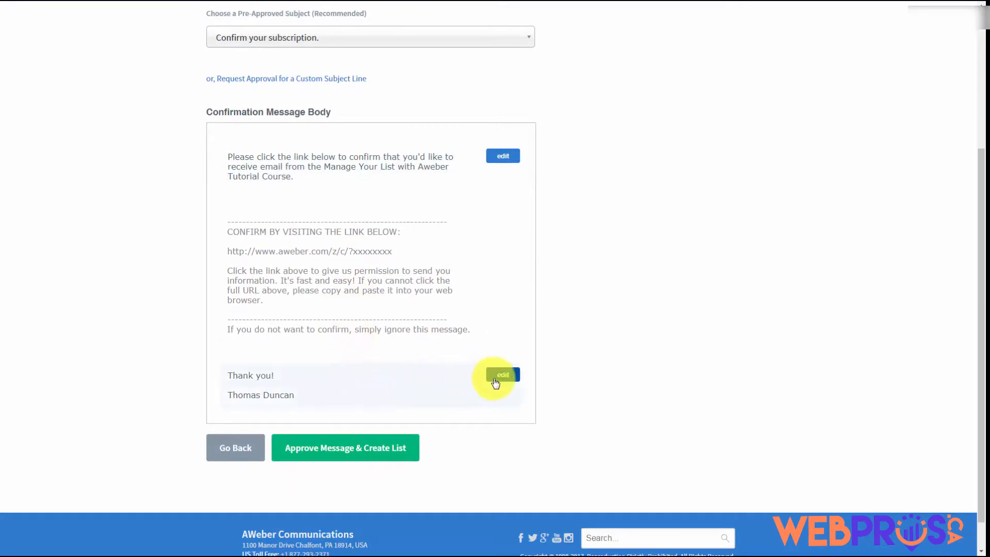
Remove the blank line after 'Thank you!' in the confirmation email's sign-off block
left_click(500, 381)
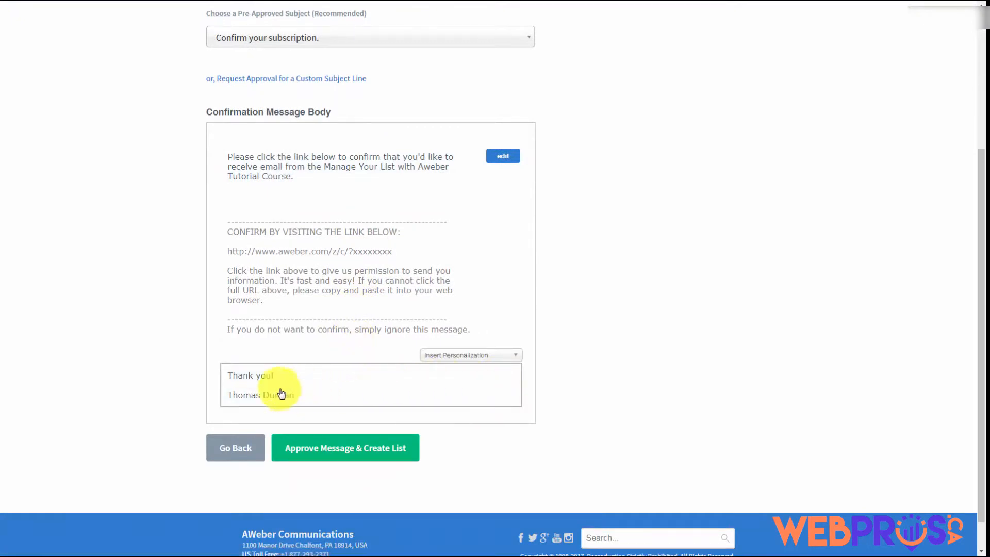
key("BackSpace")
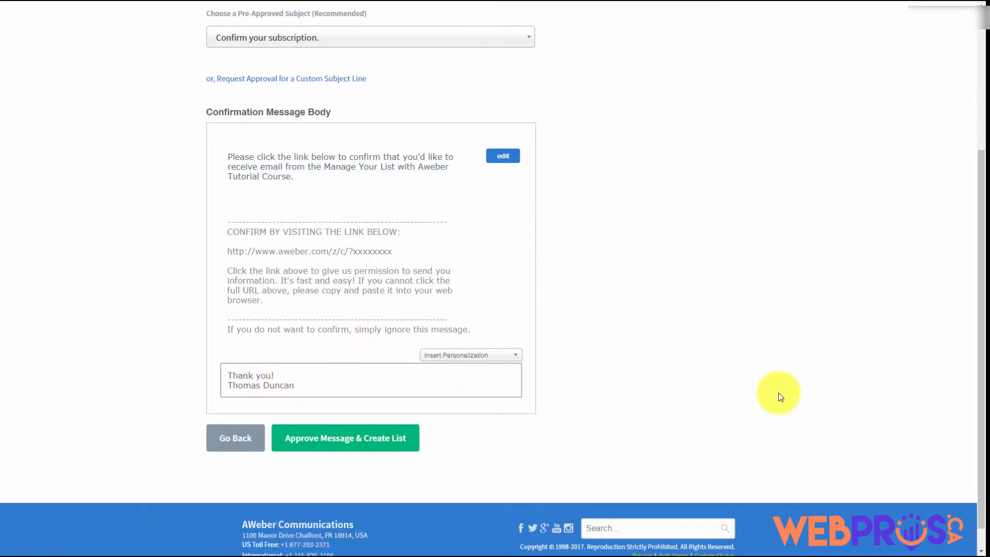
left_click(780, 397)
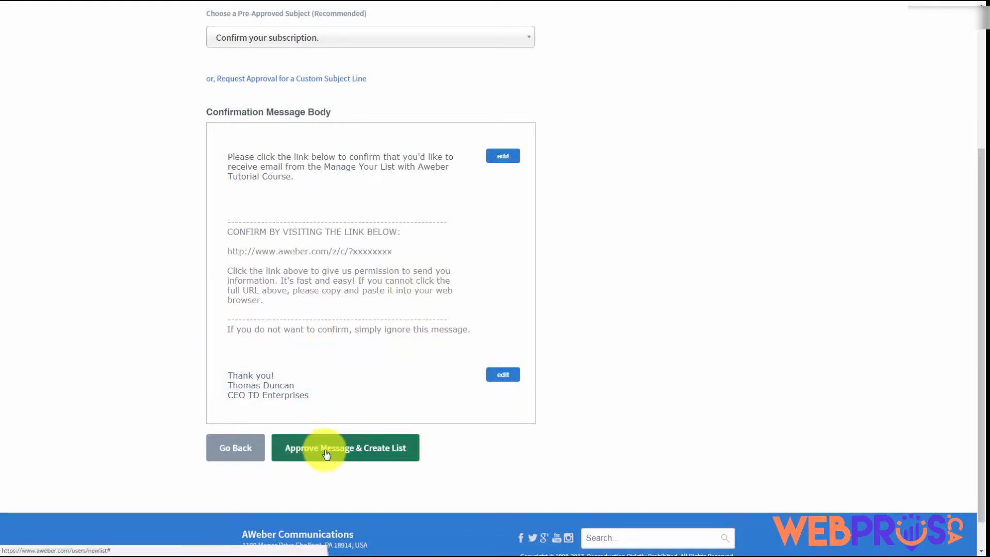
Approve the confirmation message and create the list
scroll(413, 415, "up", 1)
scroll(413, 415, "up", 1)
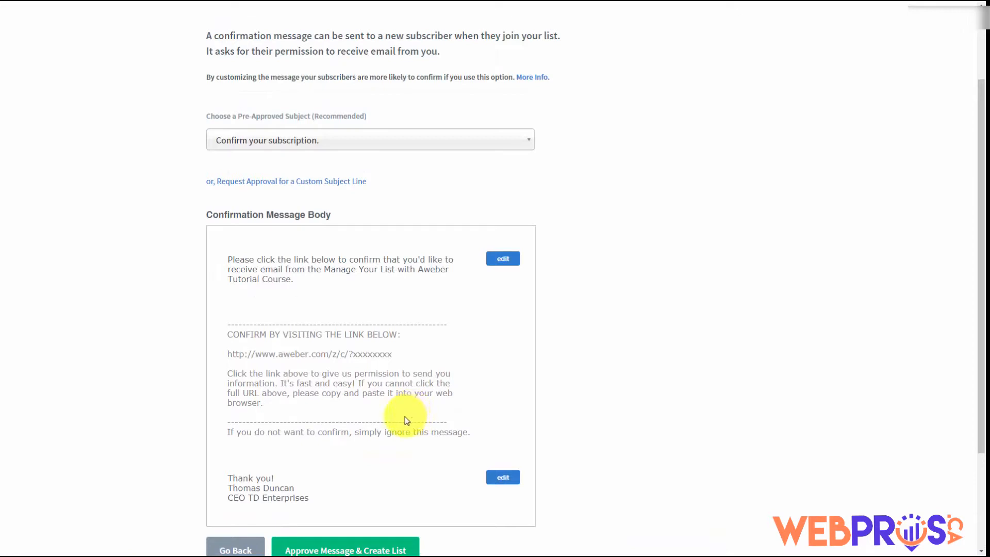
scroll(281, 419, "down", 1)
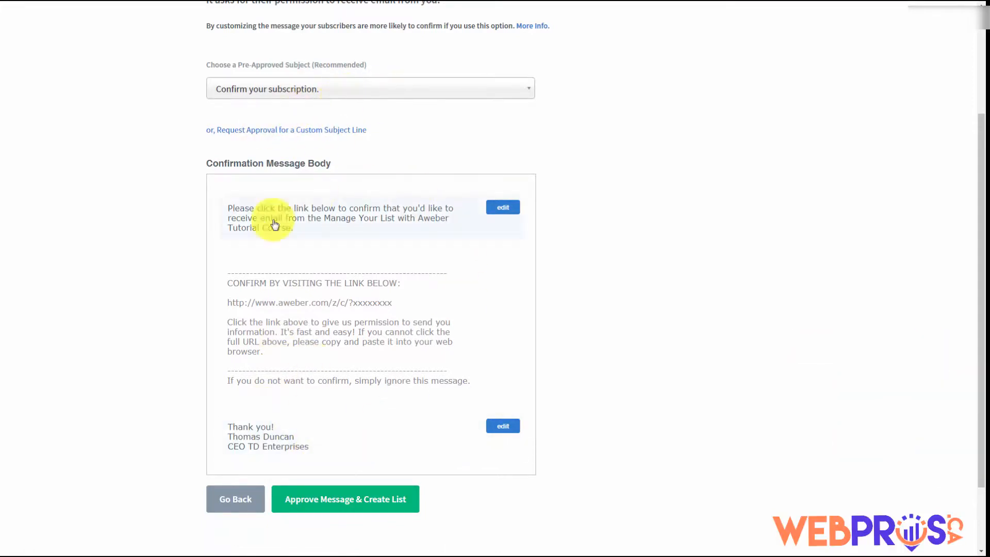
left_click(318, 503)
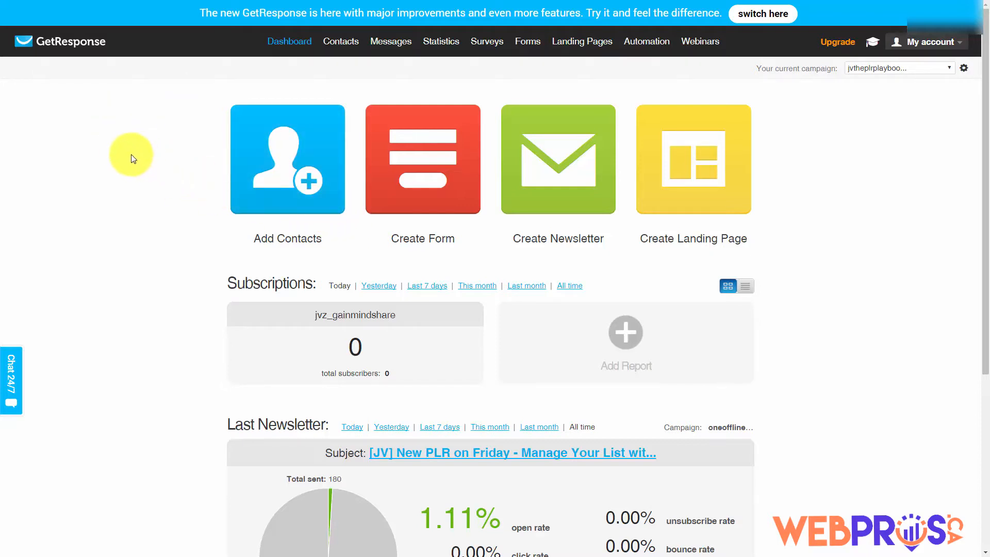
Filter GetResponse contacts to the jvtheplrplaybook campaign and open Export for its 99 subscribers
mouse_move(337, 49)
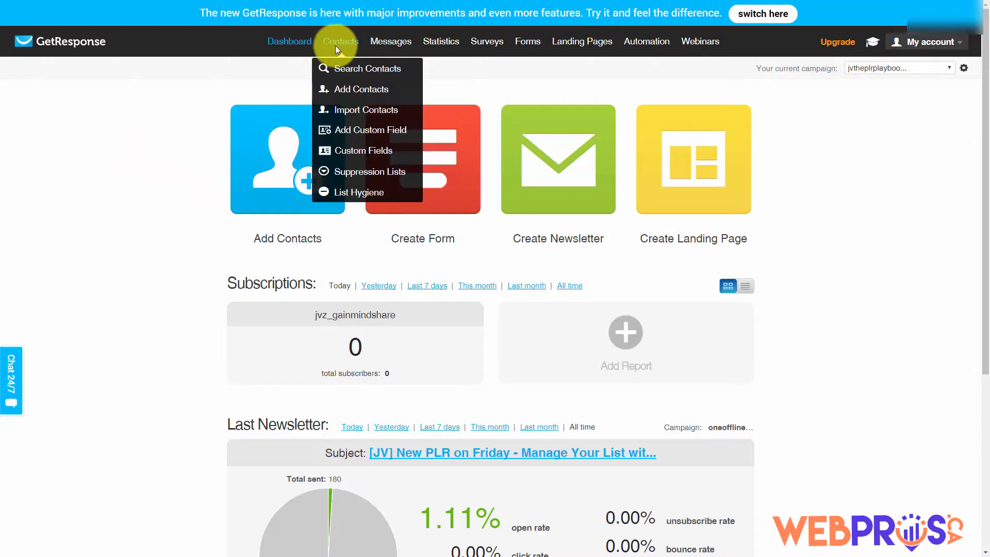
left_click(347, 70)
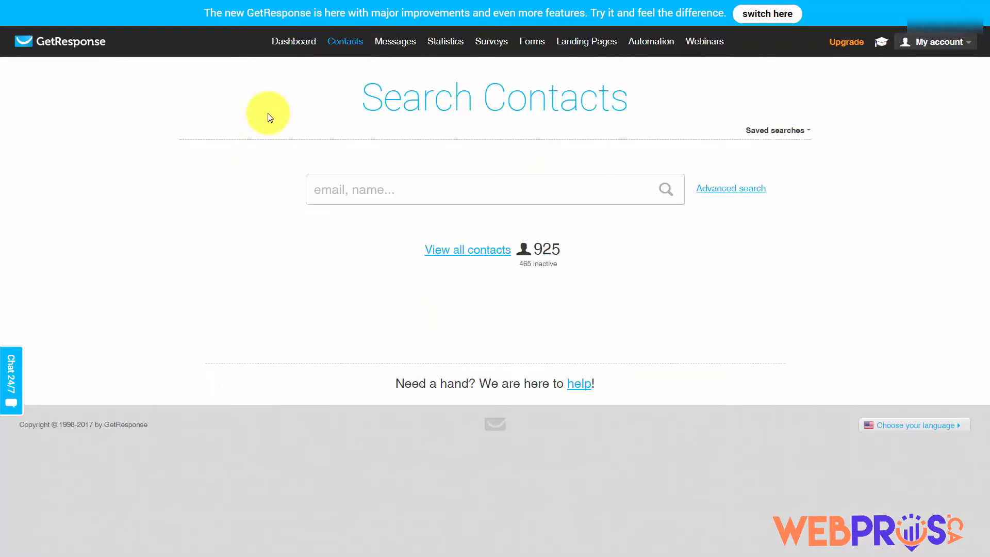
left_click(450, 251)
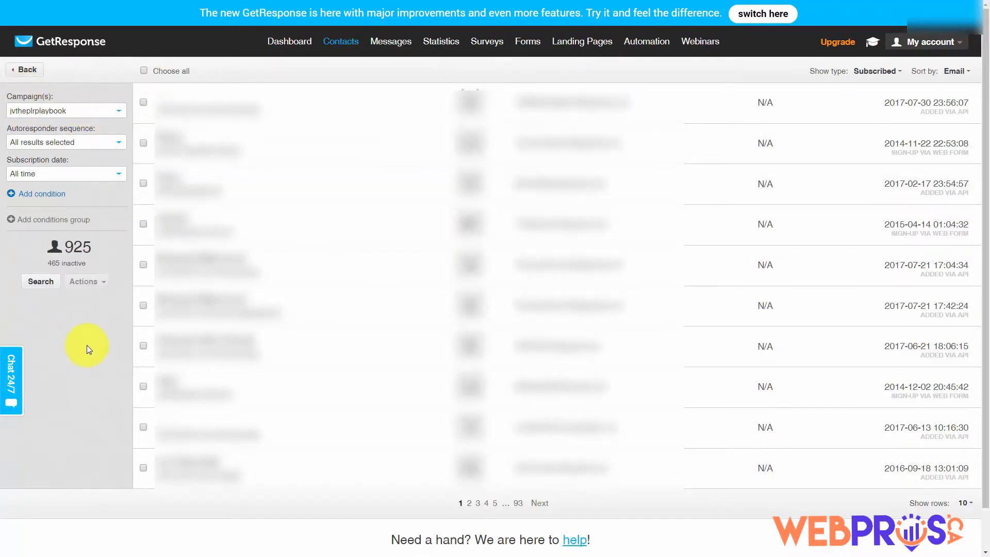
left_click(38, 287)
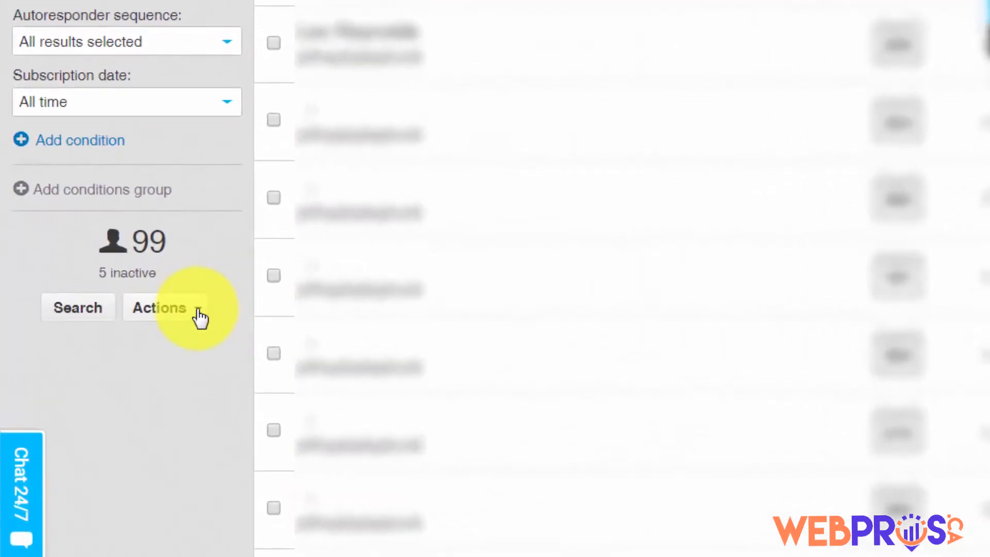
left_click(198, 312)
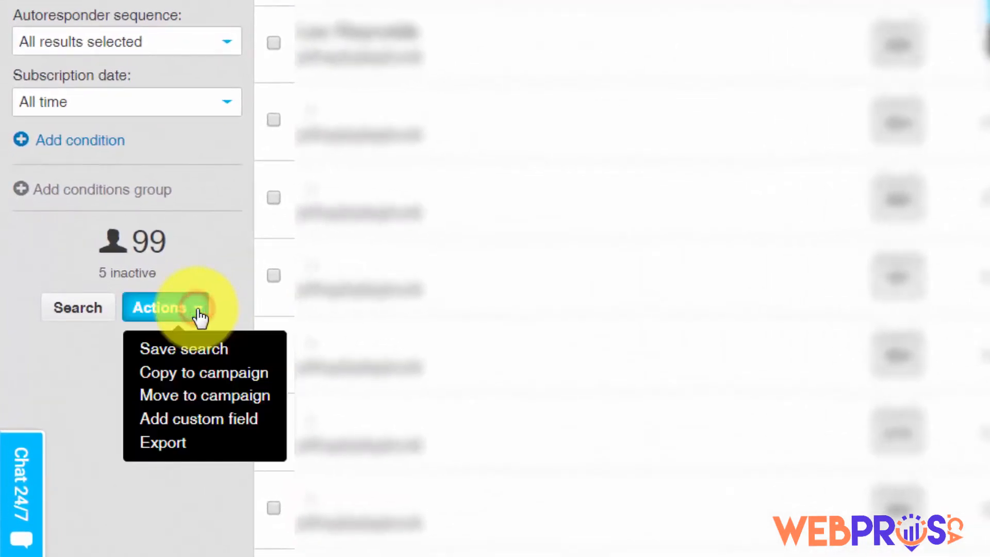
left_click(155, 447)
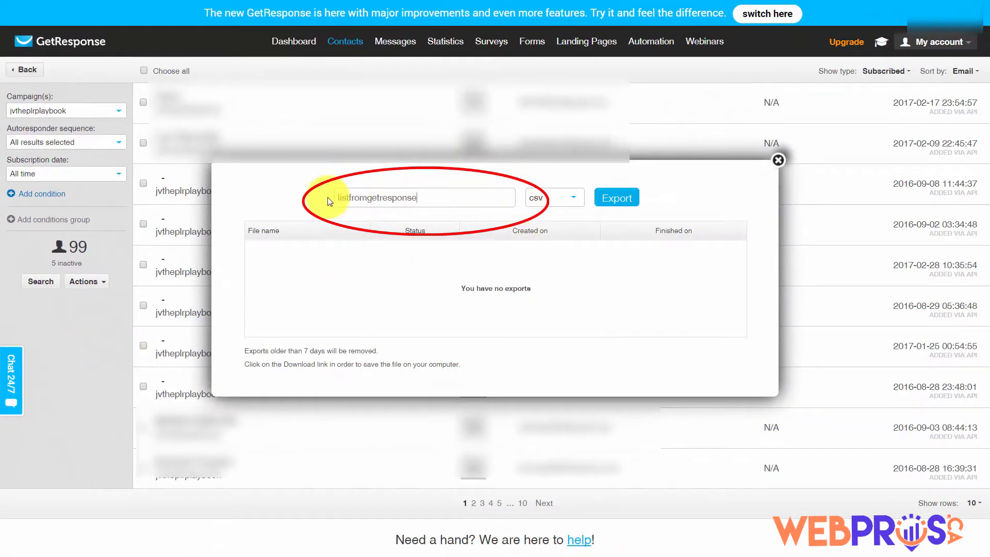
Export the 99 contacts as listfromgetresponse.csv and download the file
left_click(608, 201)
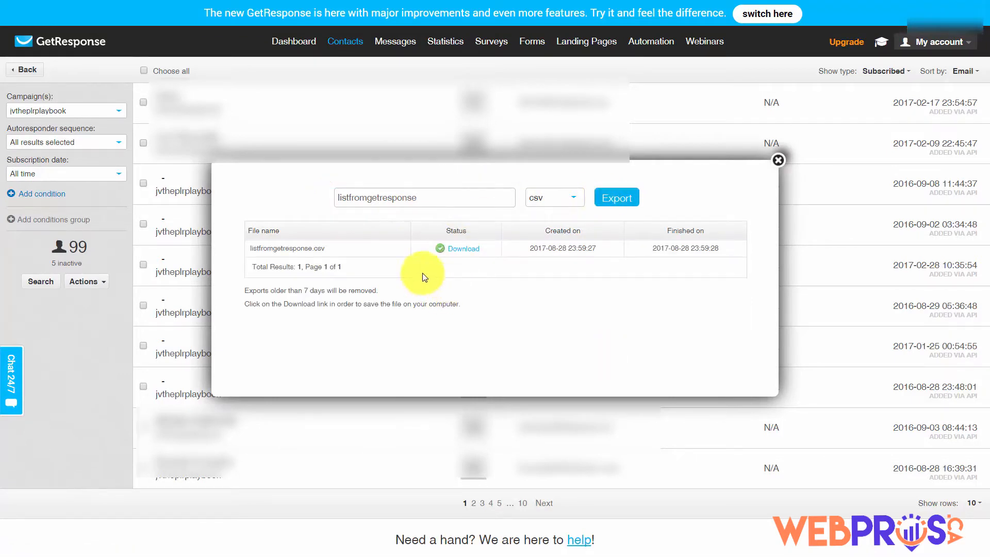
left_click(462, 251)
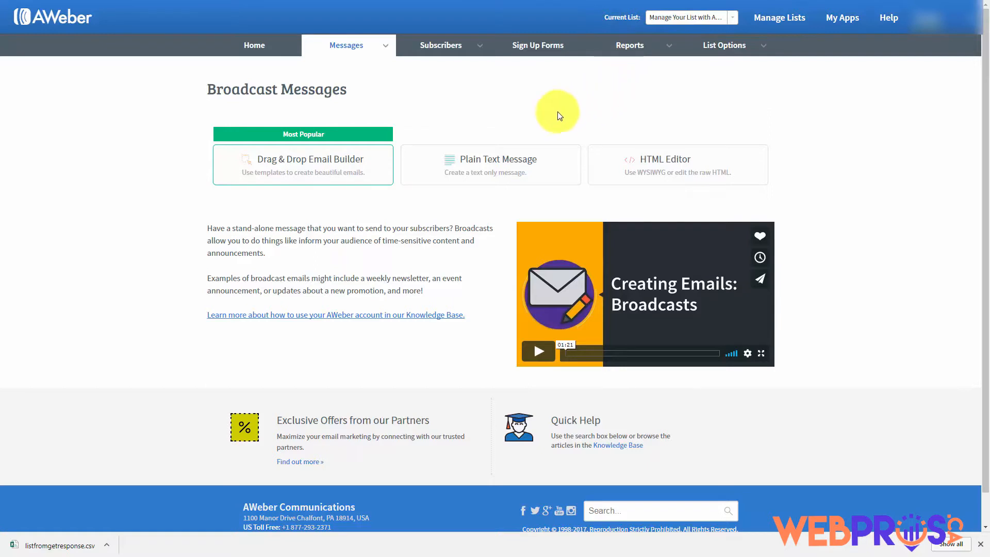
Bulk-import listfromgetresponse.csv into AWeber subscribers with its name and email columns mapped
mouse_move(482, 53)
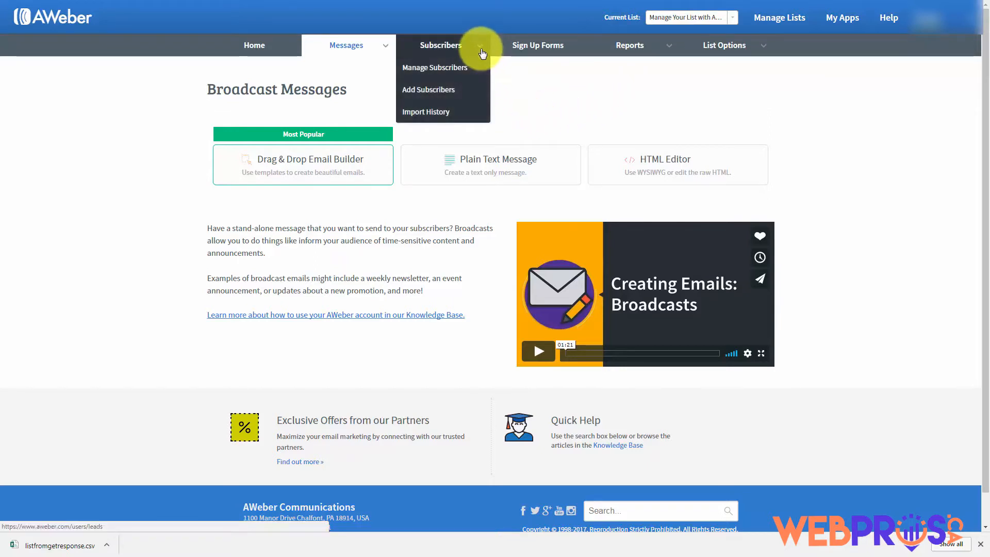
left_click(428, 92)
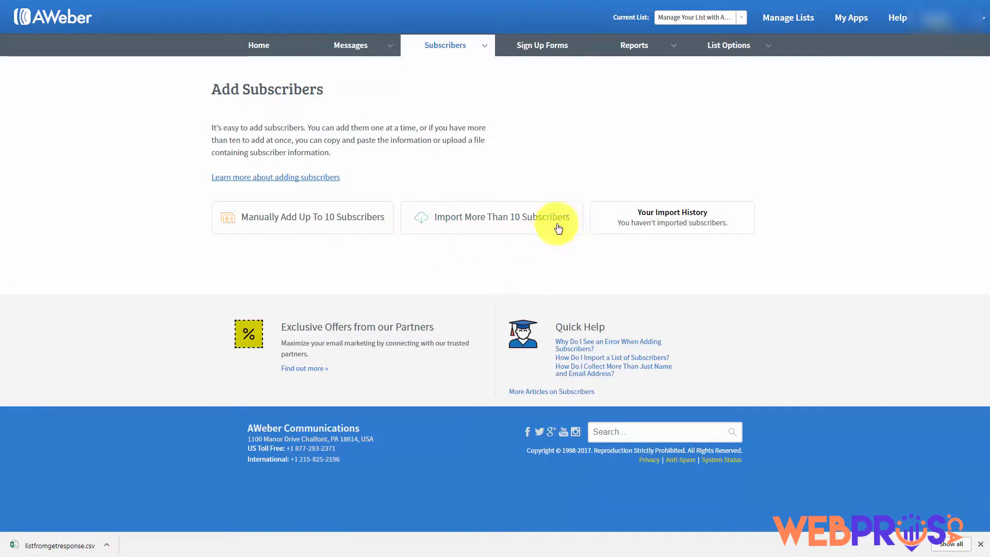
left_click(461, 221)
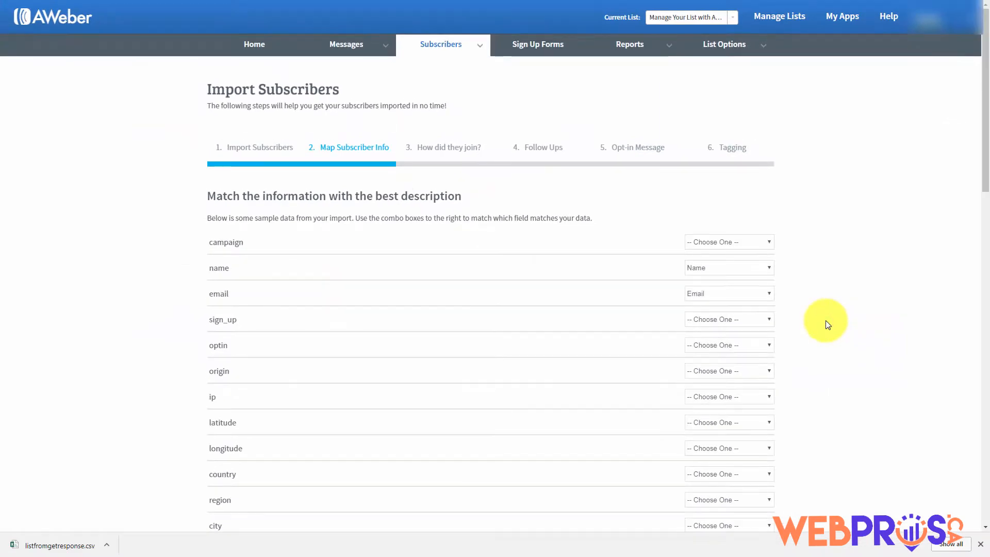
scroll(826, 322, "down", 19)
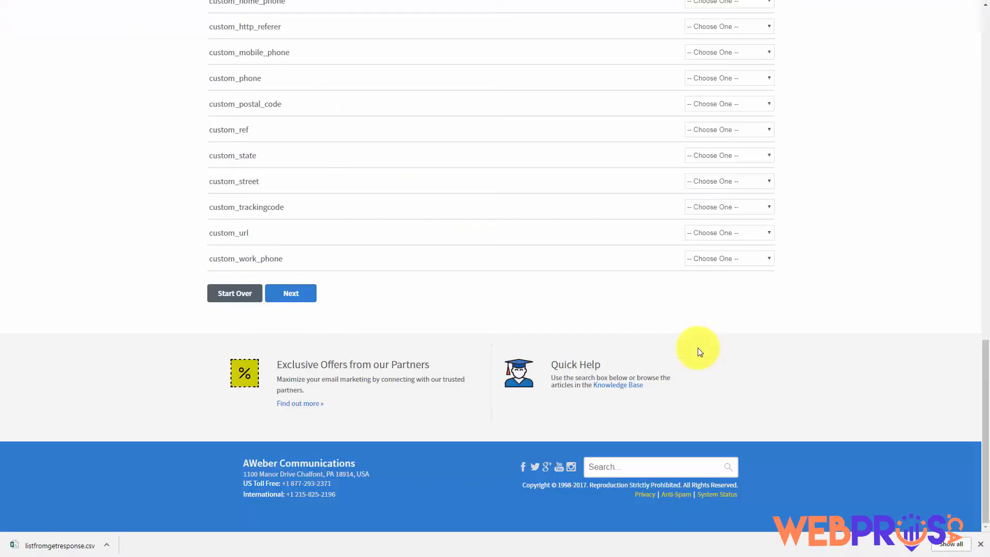
left_click(283, 295)
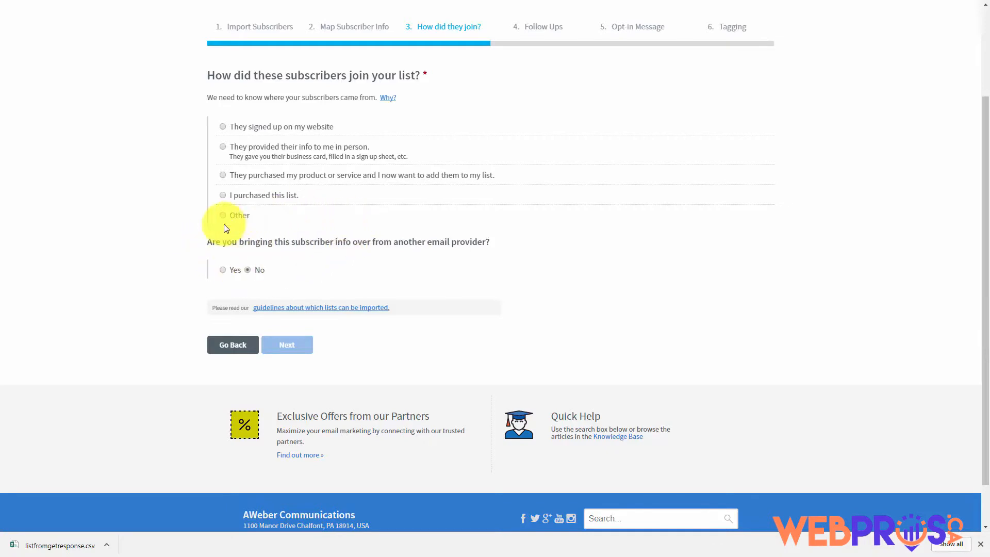
Mark the imported subscribers as from GetResponse, joined via Other, and decline legacy follow-ups
left_click(223, 271)
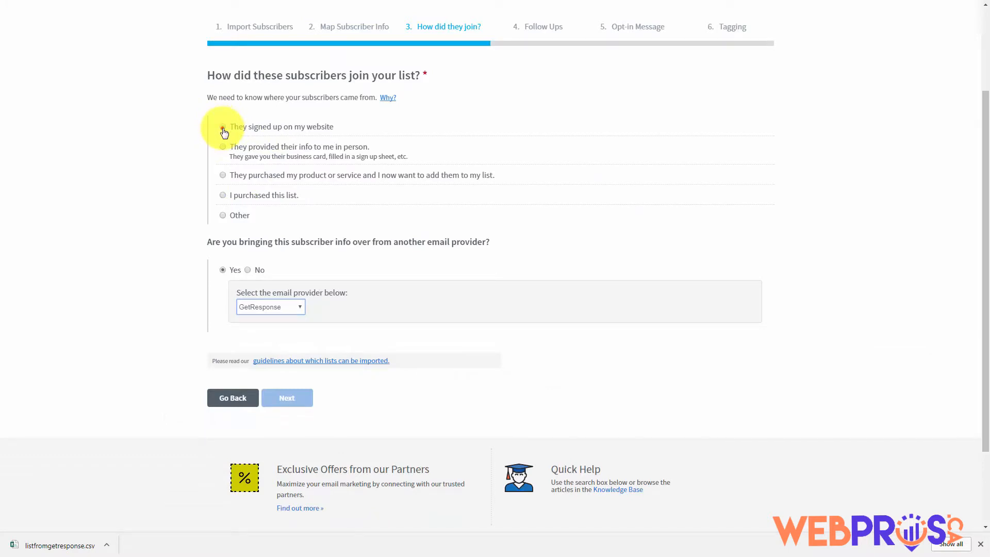
left_click(224, 129)
left_click(505, 274)
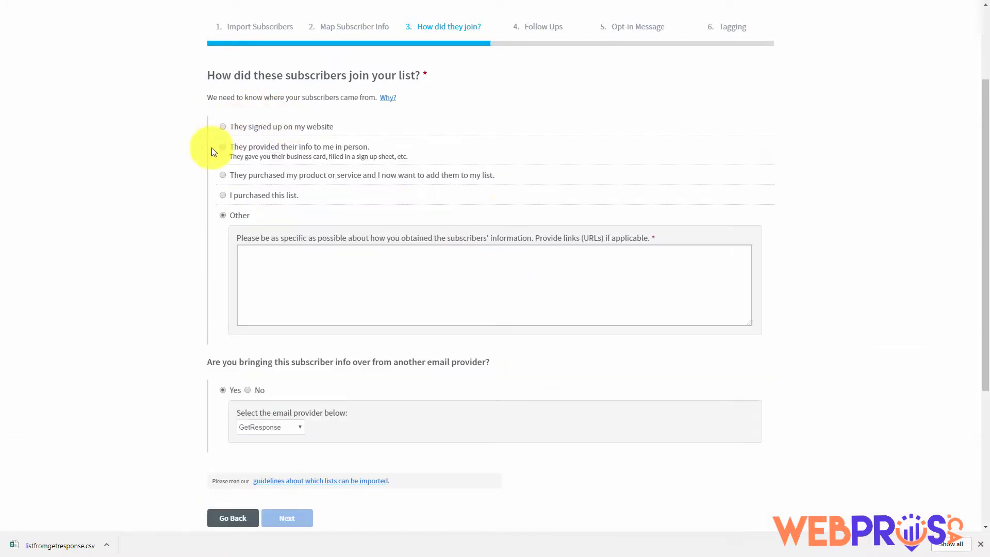
left_click(272, 263)
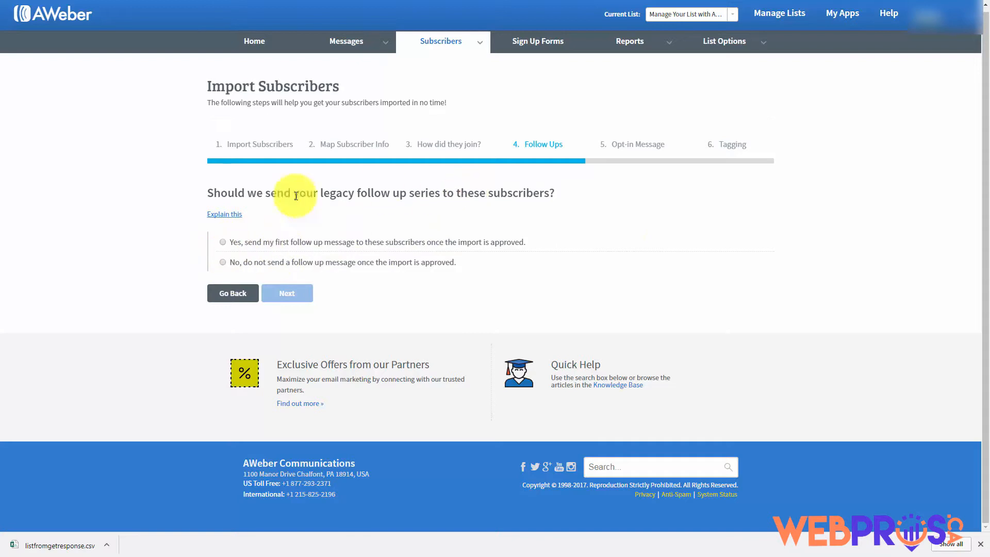
left_click(222, 263)
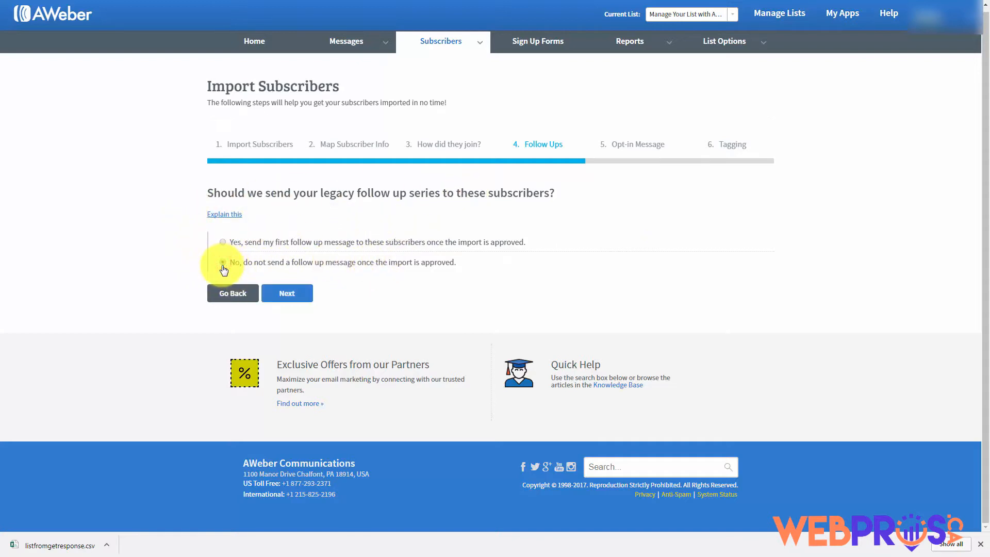
left_click(303, 298)
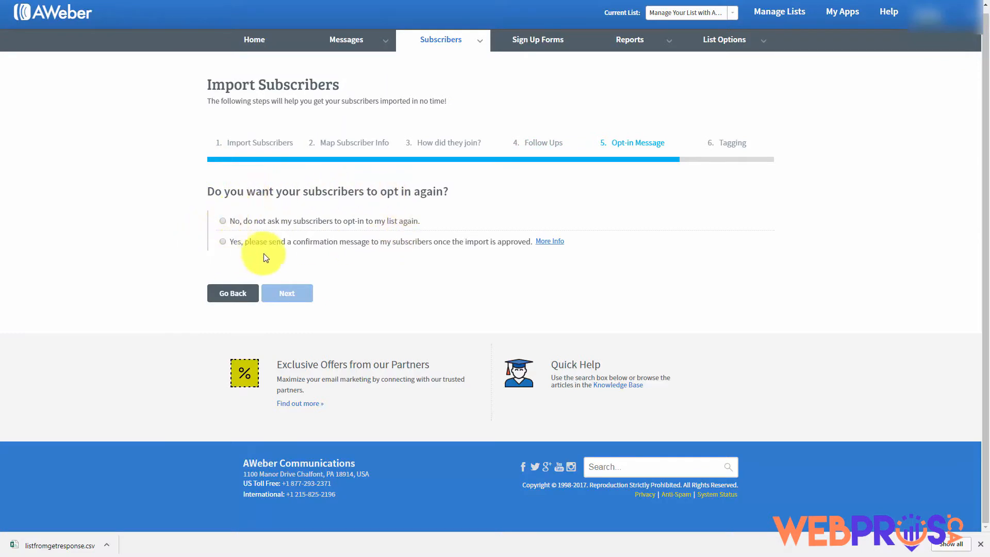
Skip re-confirmation, tag the imported subscribers 'affiliate', and submit the import
left_click(223, 222)
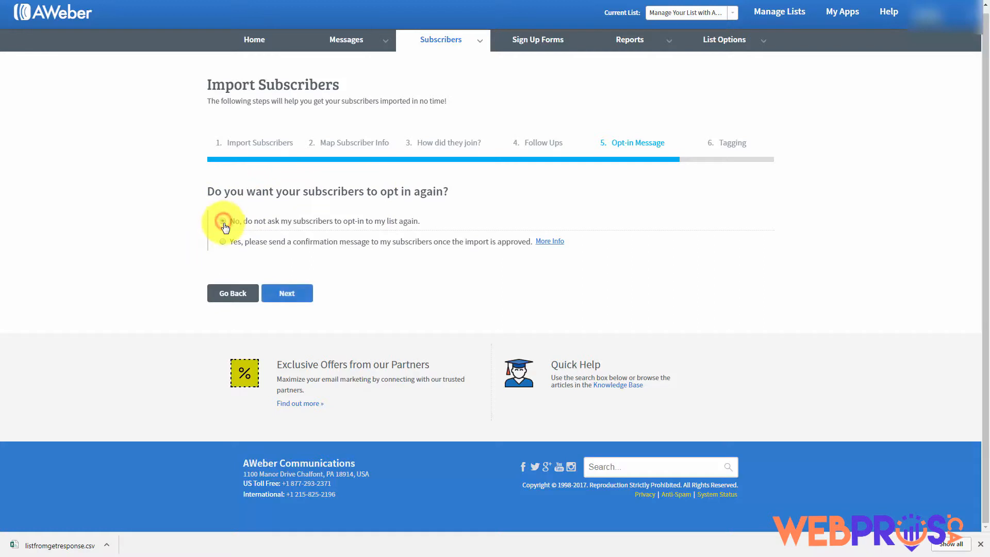
left_click(287, 298)
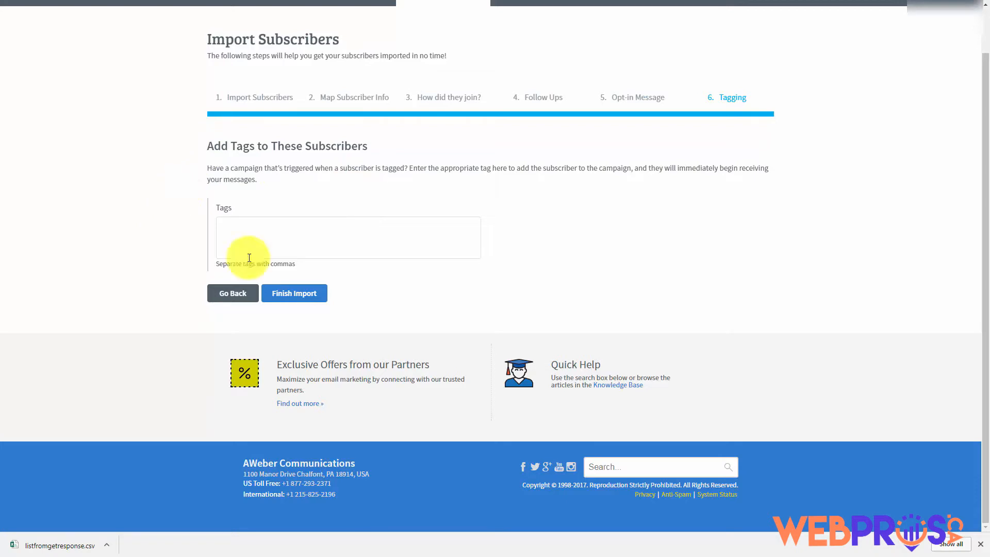
left_click(243, 226)
type("affiliate")
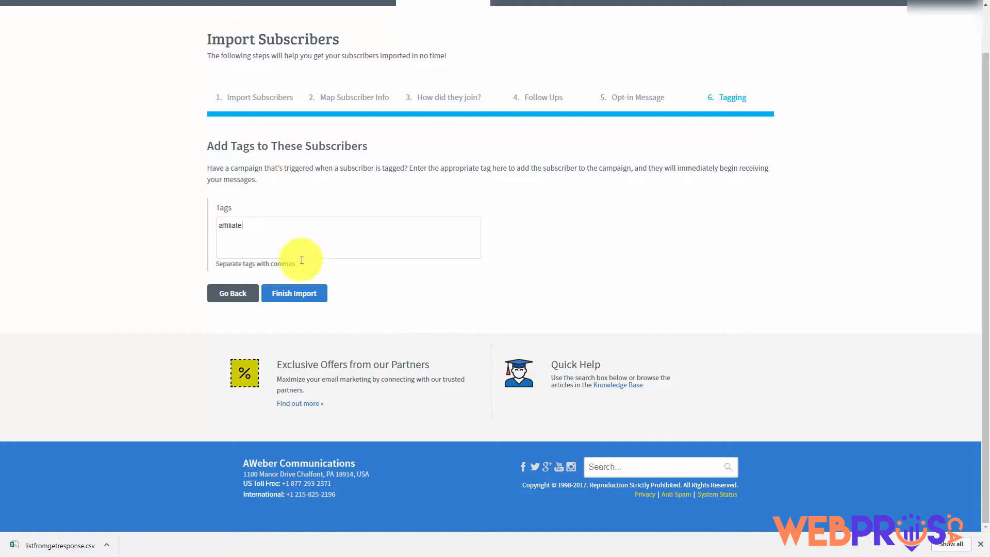
left_click(293, 294)
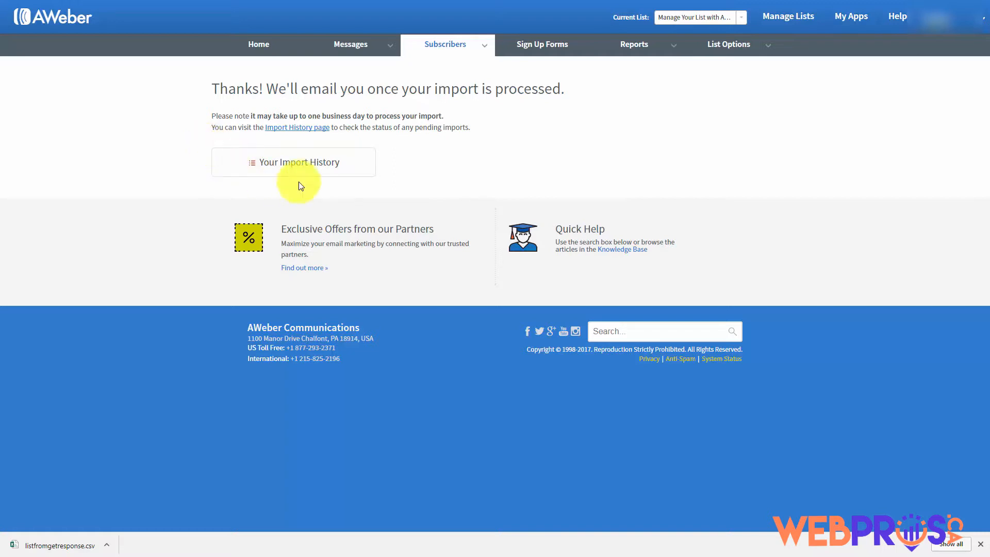
Check the import history breakdown: 97 of 99 subscribers added, 2 not added
left_click(298, 133)
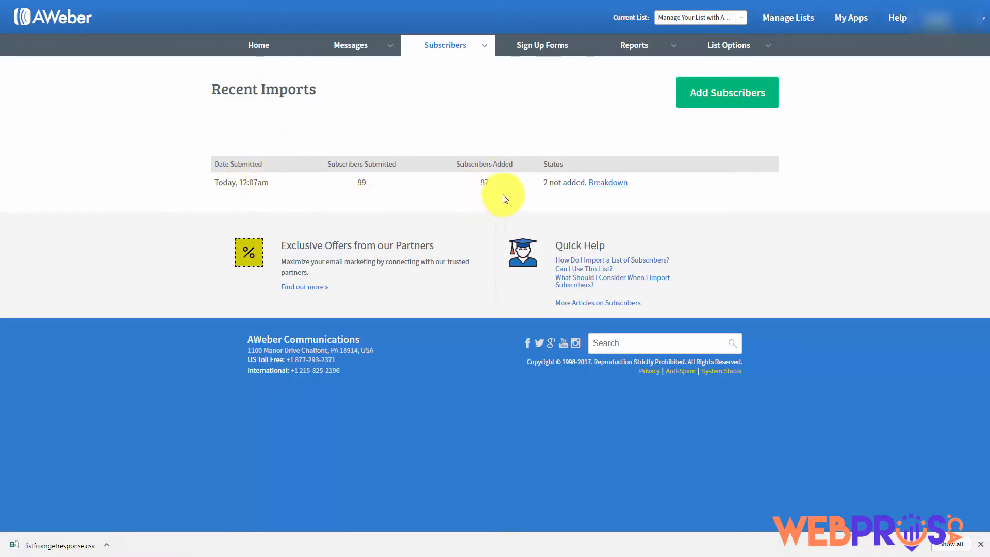
left_click(604, 186)
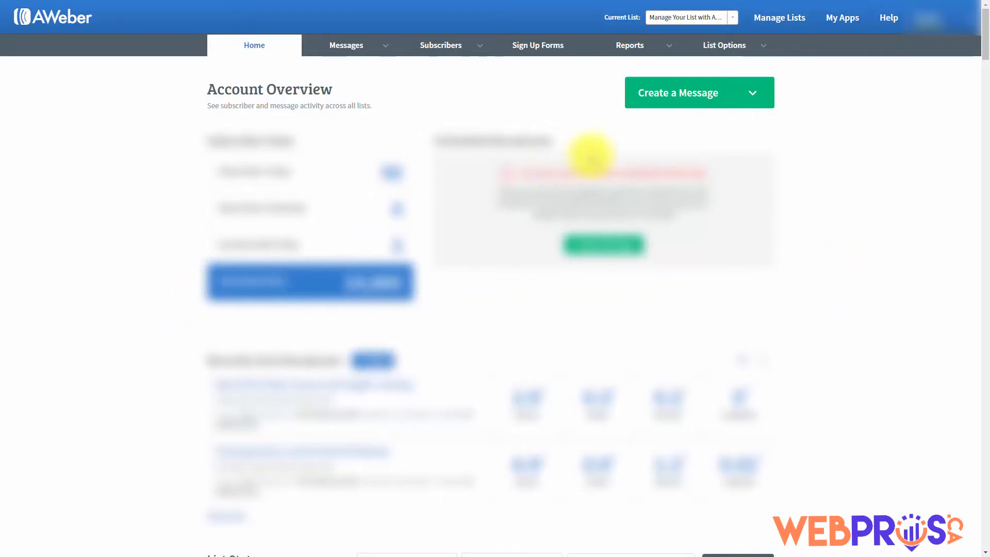
Open List Settings and inspect the list name, unique list ID and description fields
mouse_move(739, 54)
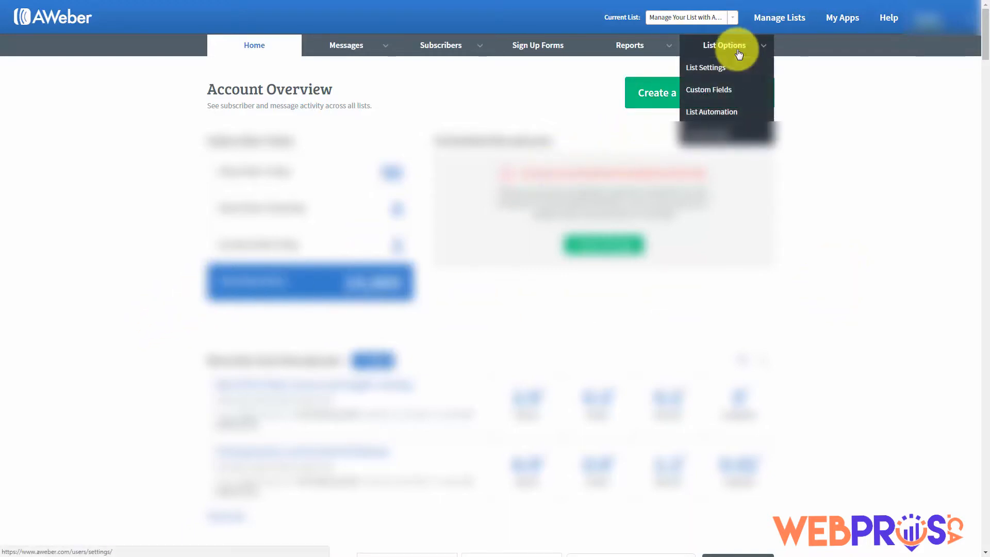
left_click(707, 70)
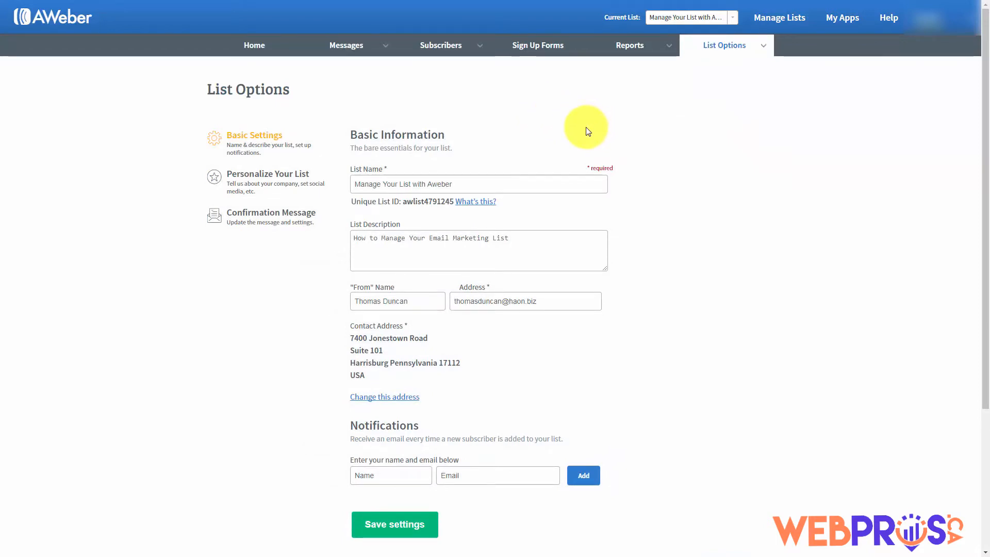
left_click(376, 183)
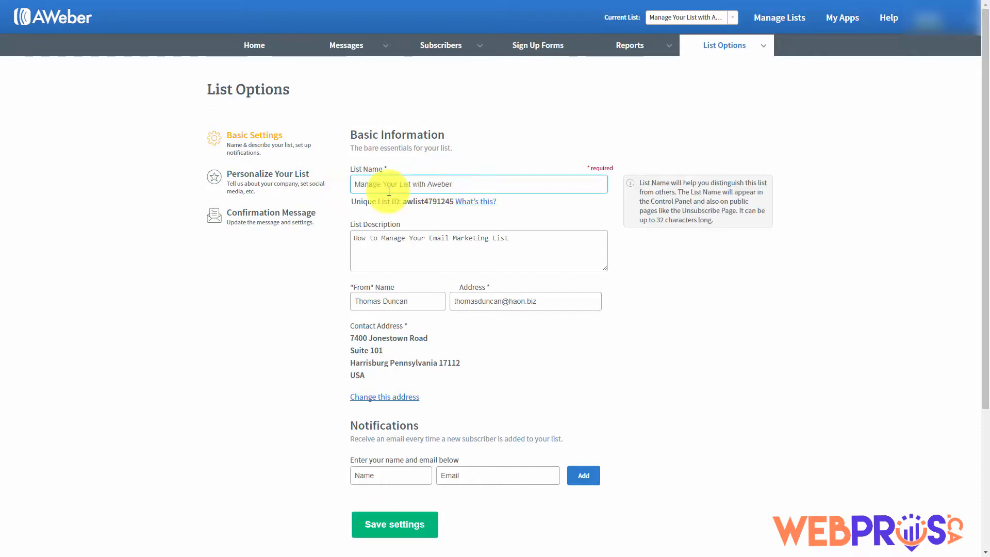
left_click(361, 206)
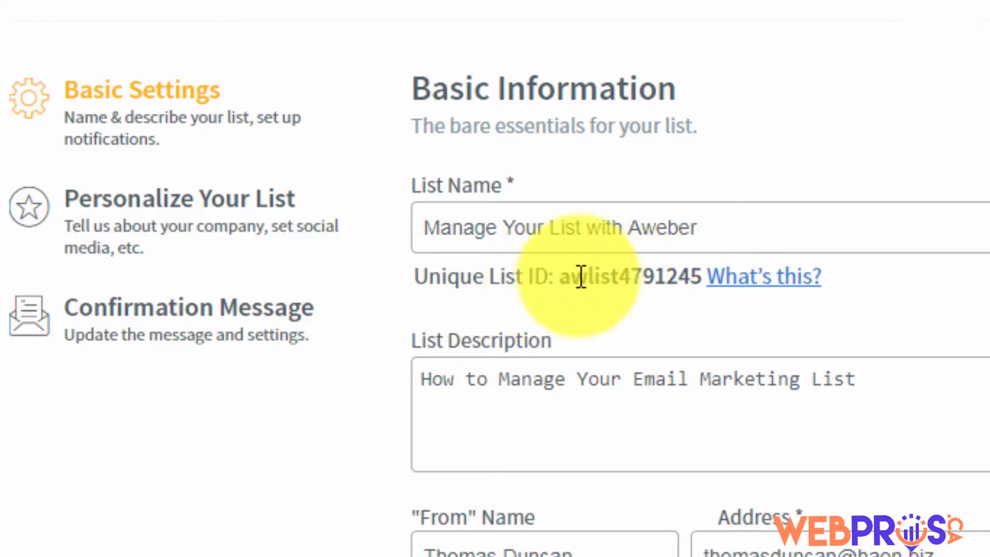
left_click_drag(563, 279, 703, 278)
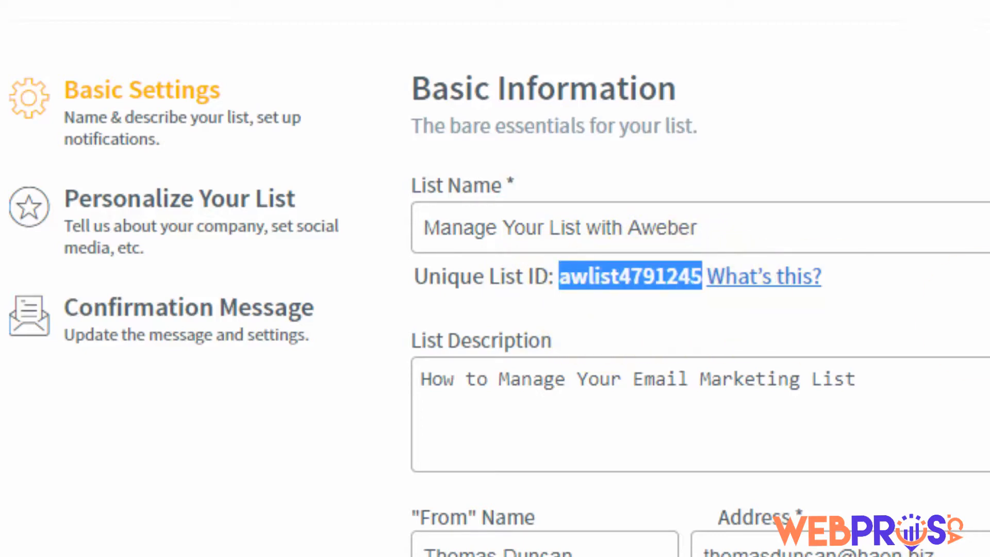
left_click(564, 273)
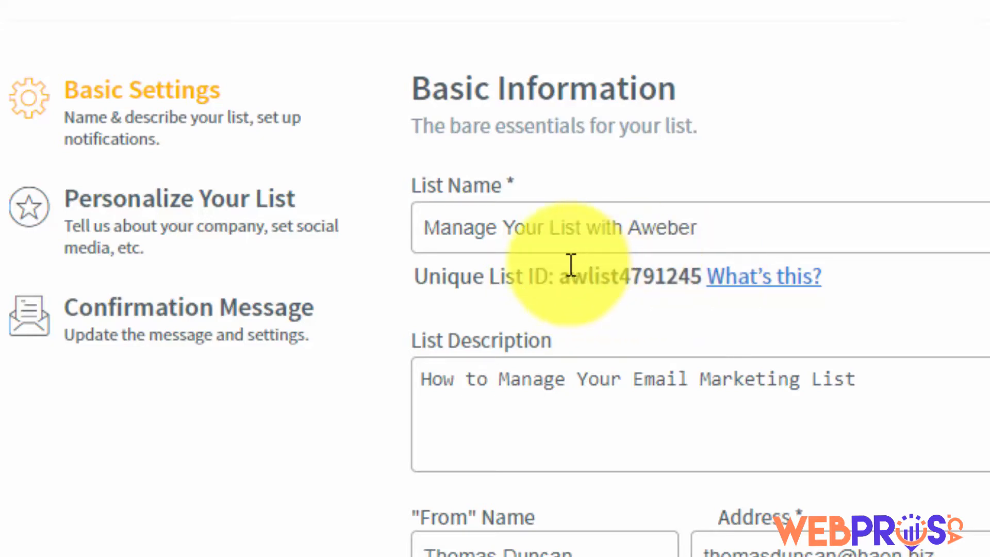
left_click(653, 227)
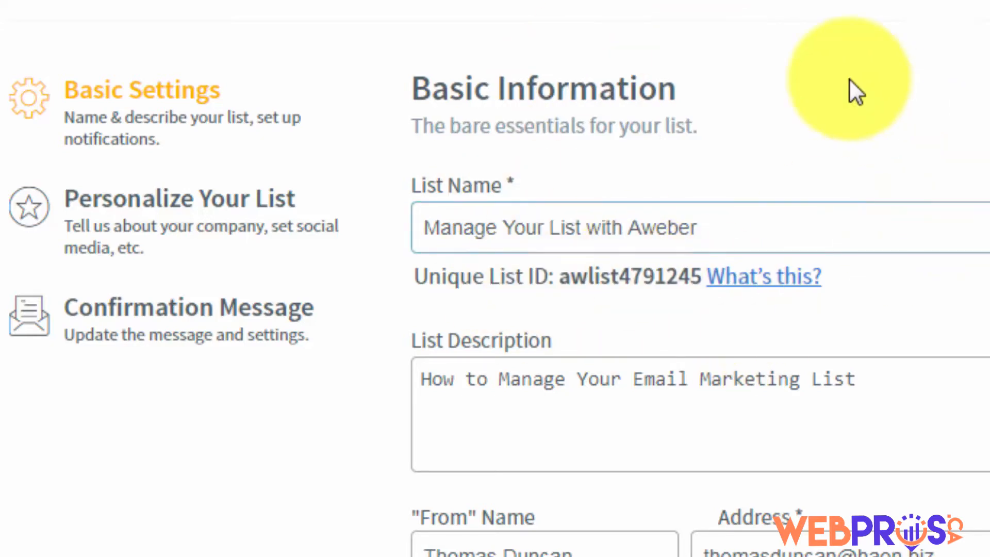
left_click(698, 364)
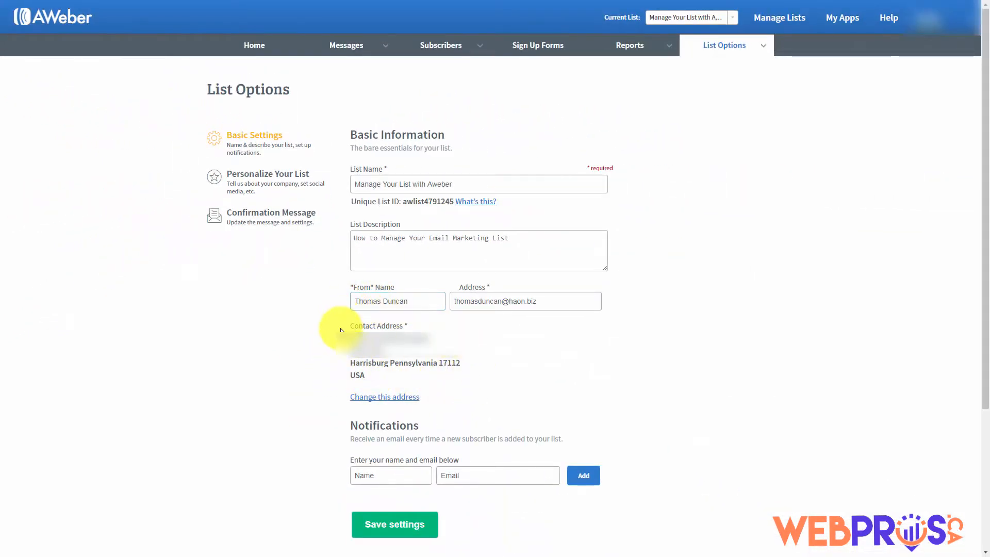
Review the rest of the Basic Settings page before moving to Add Subscribers
mouse_move(384, 333)
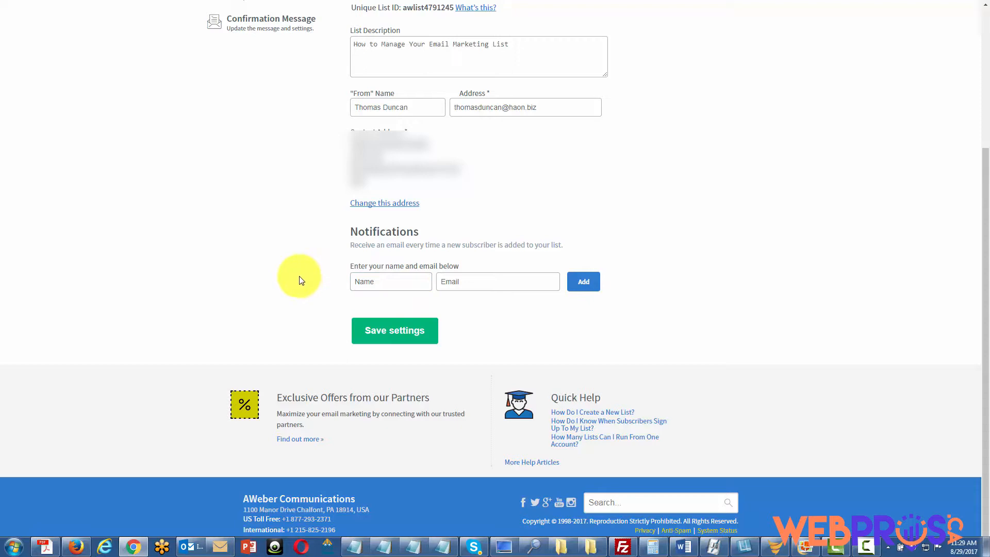
mouse_move(378, 286)
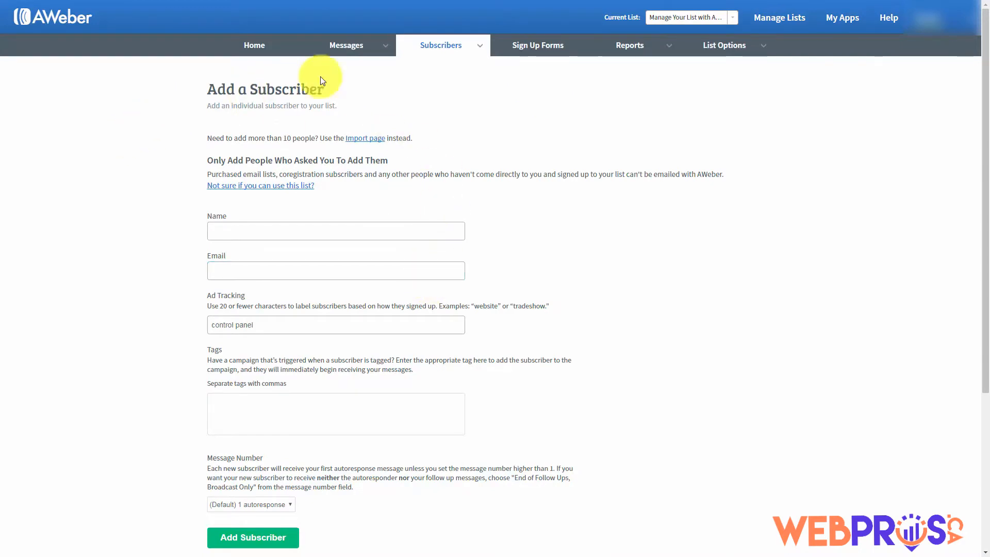
Add one subscriber by entering their name and Gmail address in the Add Subscriber form
mouse_move(471, 52)
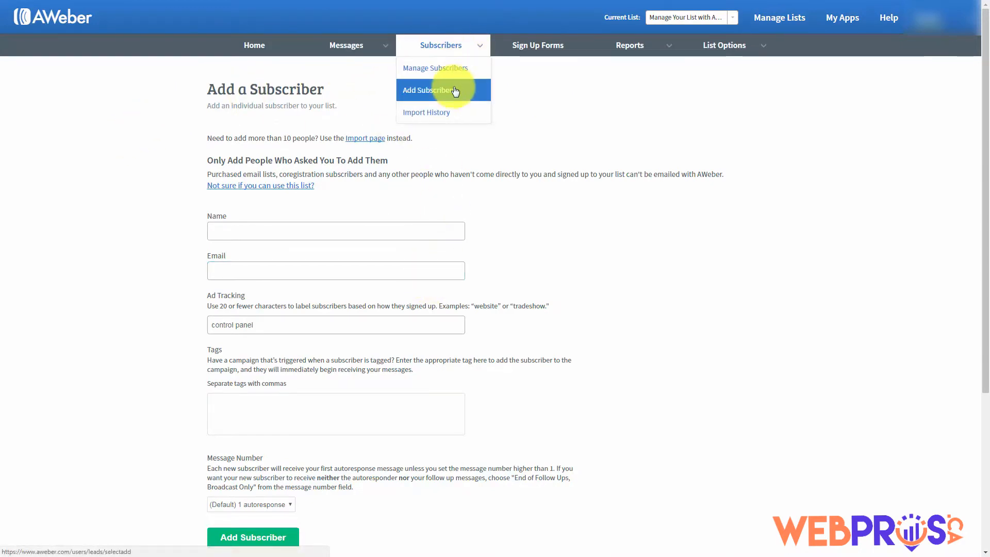
left_click(268, 230)
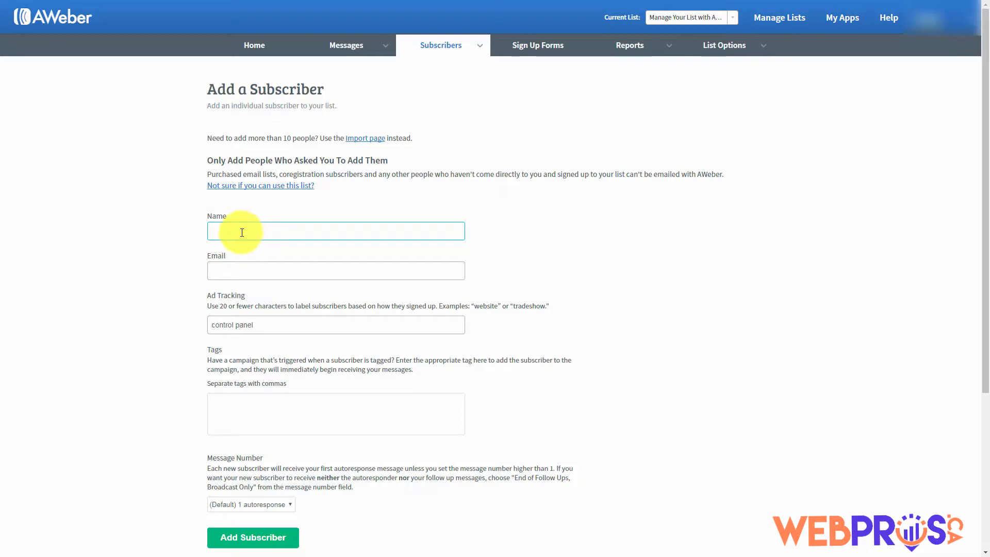
left_click(142, 153)
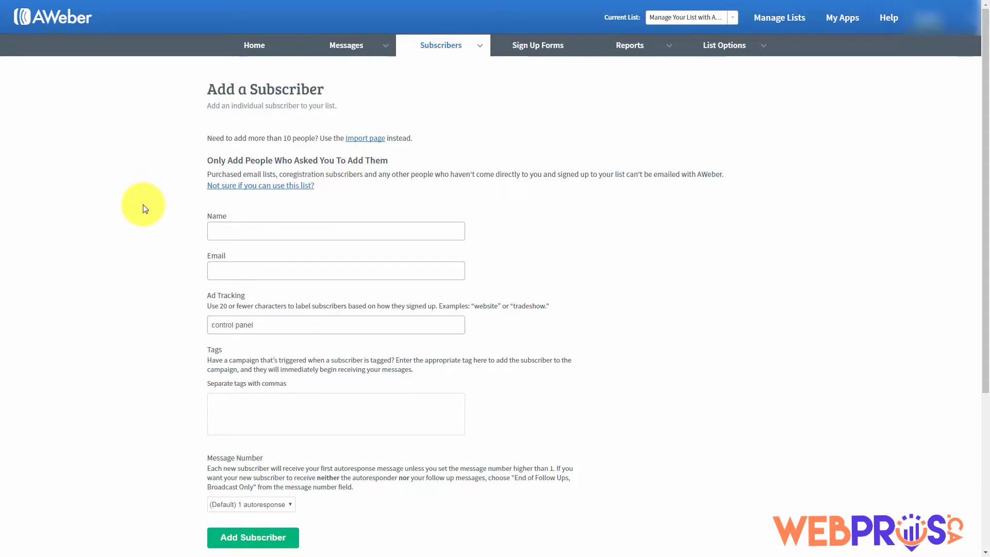
left_click(238, 230)
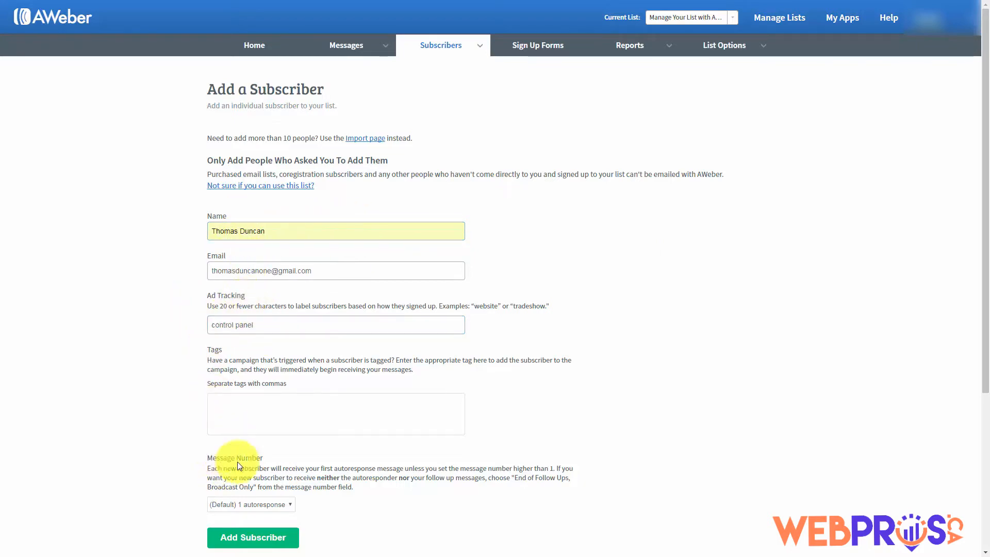
left_click(248, 543)
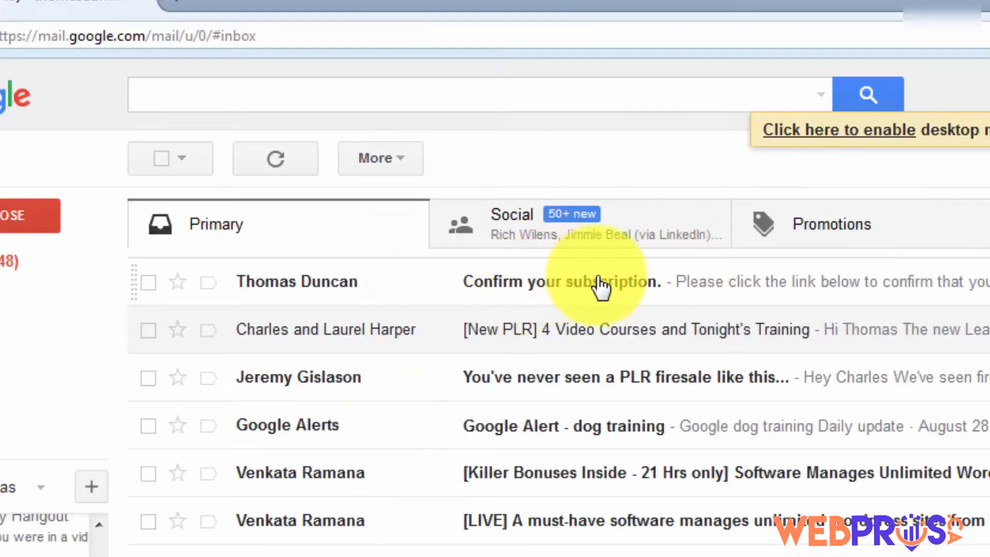
Open the 'Confirm your subscription' email in Gmail and follow its confirmation link
left_click(676, 286)
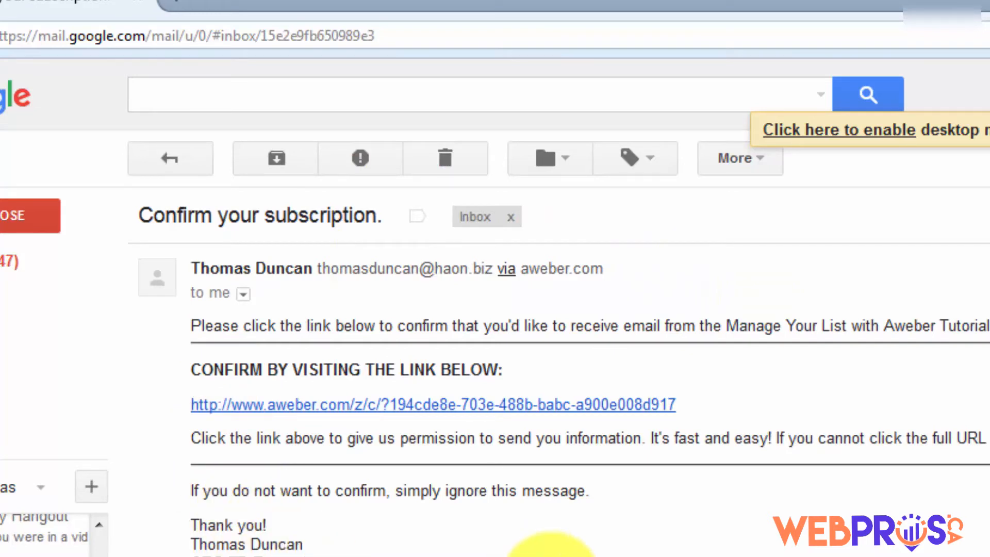
left_click(422, 407)
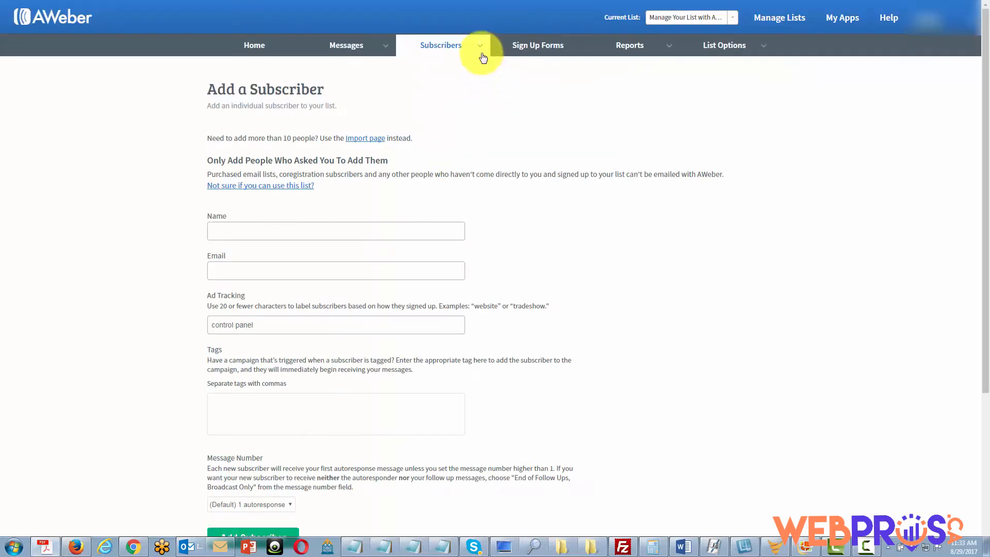
mouse_move(471, 49)
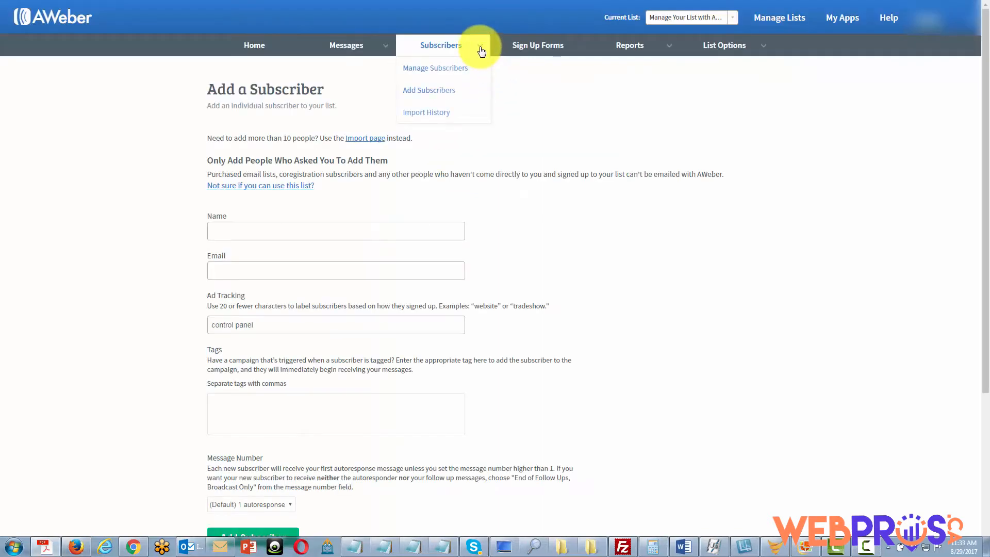
Go to Manage Subscribers, then check Gmail for the AWeber new-subscriber notification
left_click(444, 71)
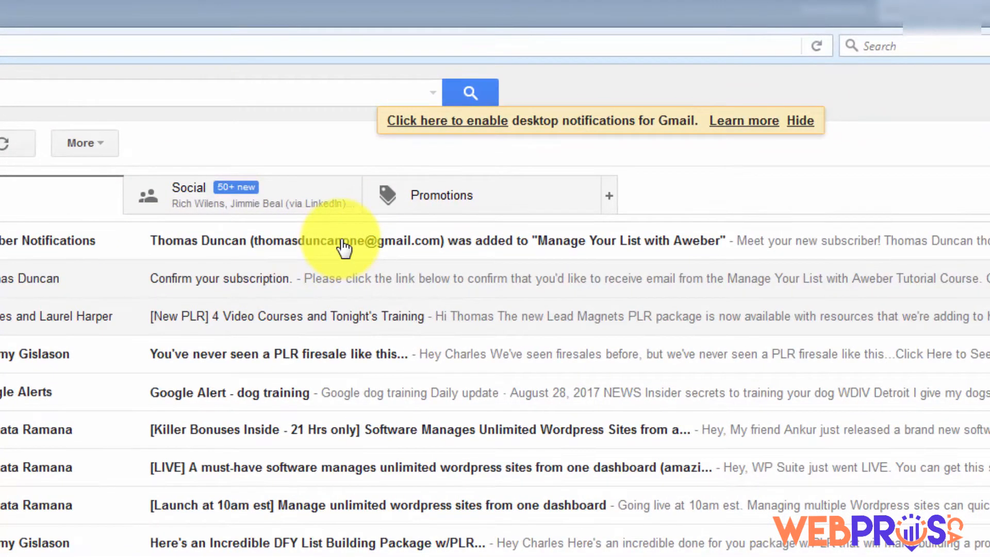
Read the new-subscriber notification email, then view the list's Personalize Your List settings
left_click(341, 240)
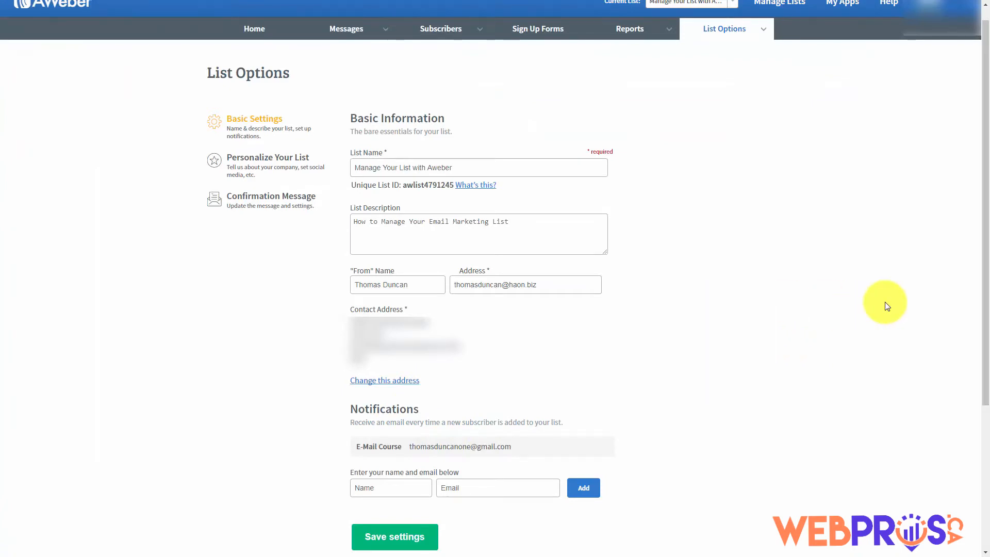
scroll(811, 339, "up", 1)
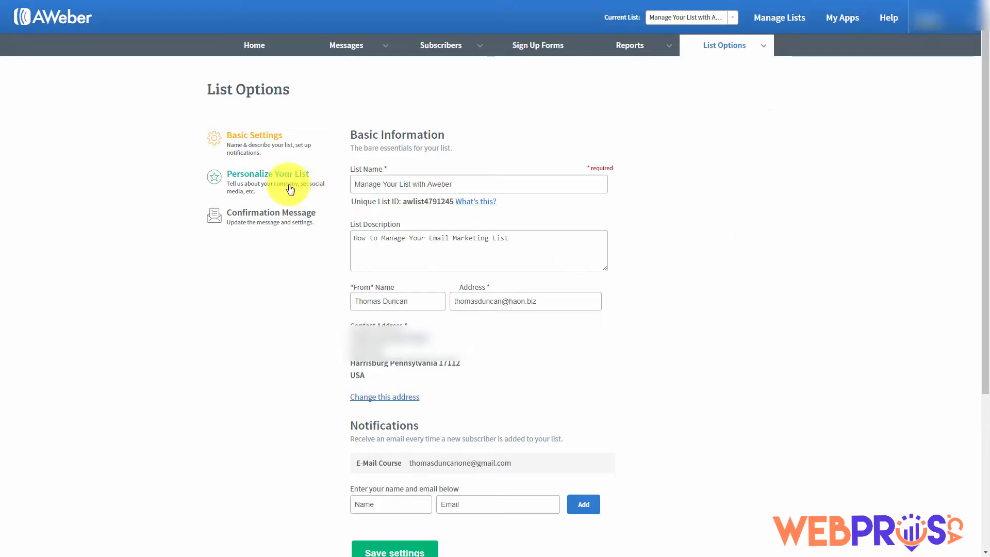
left_click(259, 179)
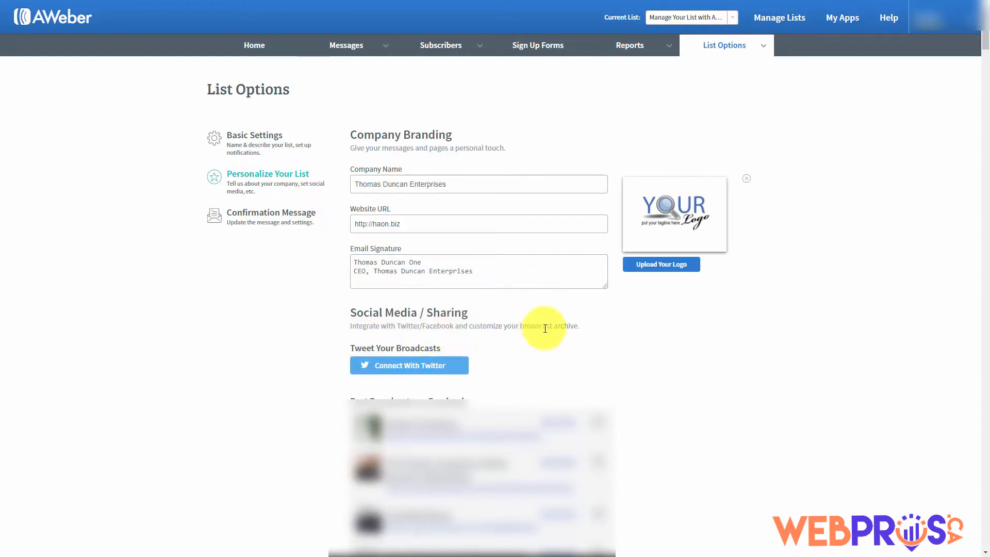
Connect a Twitter account under Tweet Your Broadcasts to reach Twitter's authorization page
left_click(385, 367)
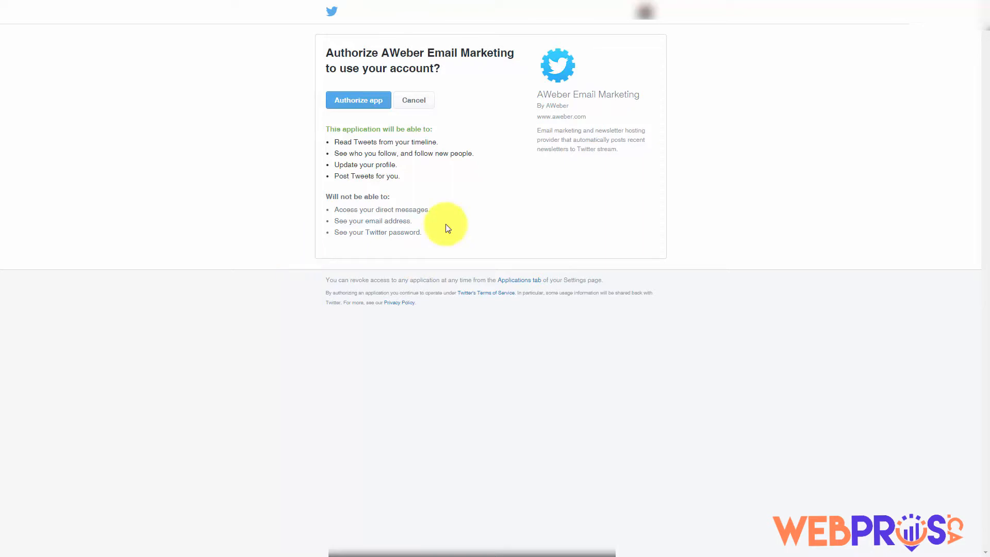
Authorize the AWeber app on Twitter to link the account for Tweet Your Broadcasts
left_click(360, 100)
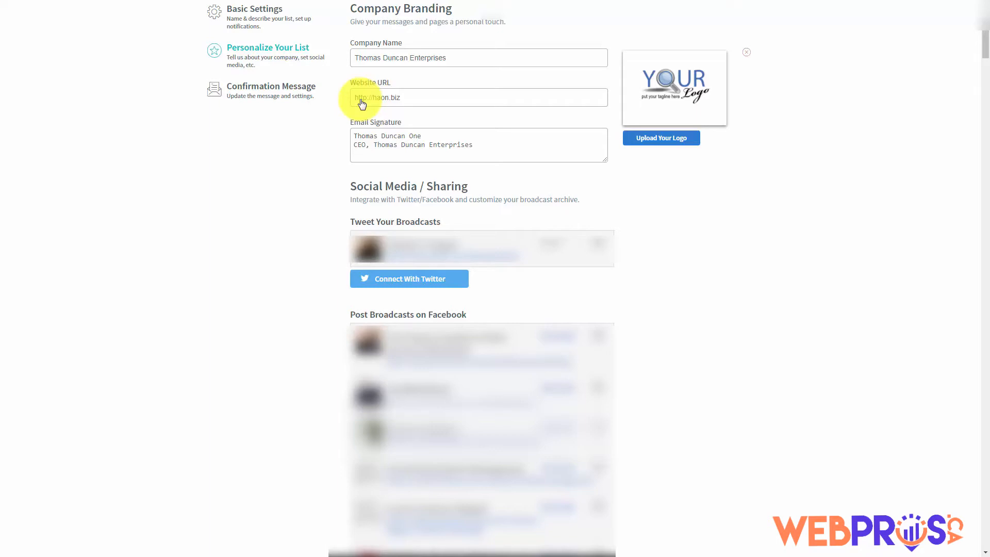
Link the Harrisburg Real Estate Facebook page through Connect With Facebook
scroll(362, 103, "down", 15)
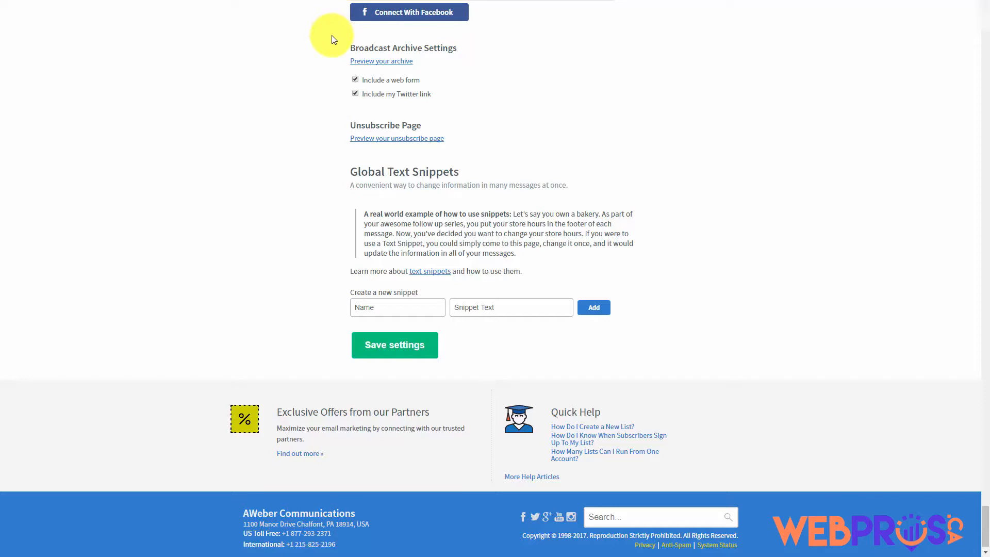
left_click(431, 15)
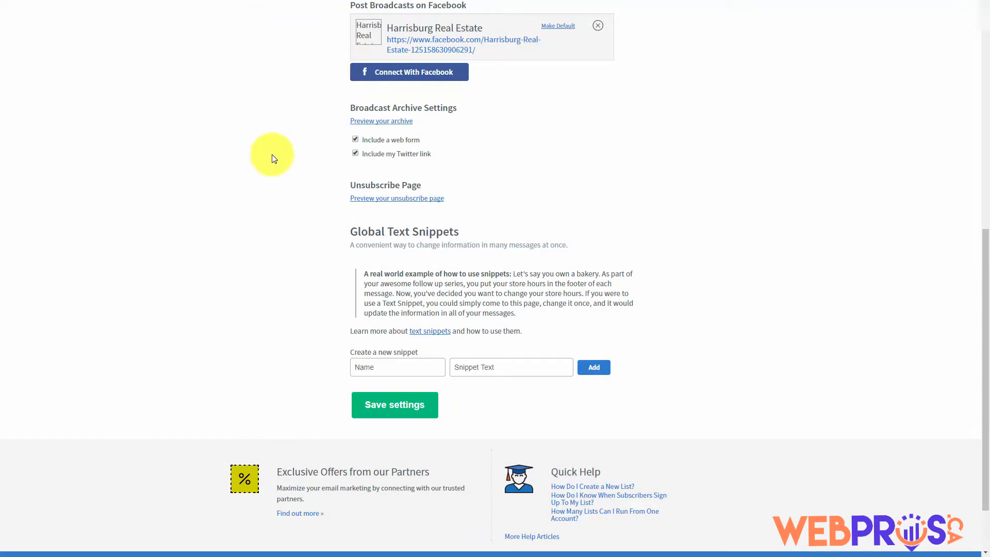
Make Harrisburg Real Estate the default page under Post Broadcasts on Facebook
left_click(561, 27)
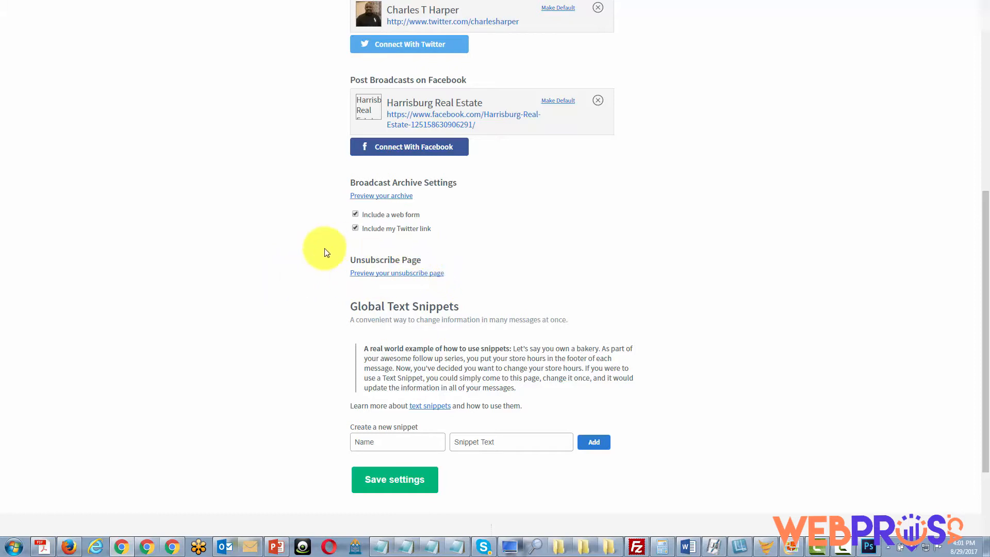
left_click(386, 279)
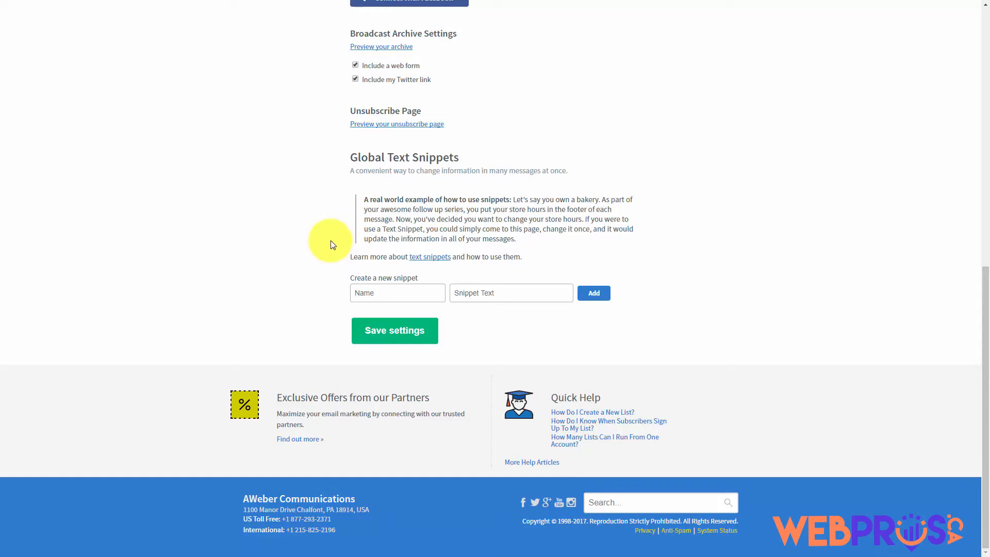
left_click(370, 292)
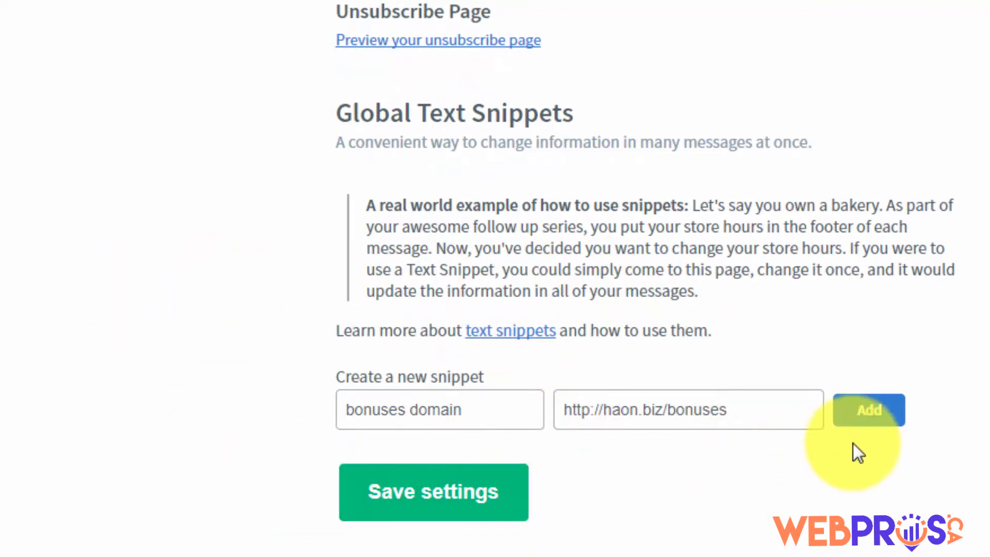
left_click(871, 415)
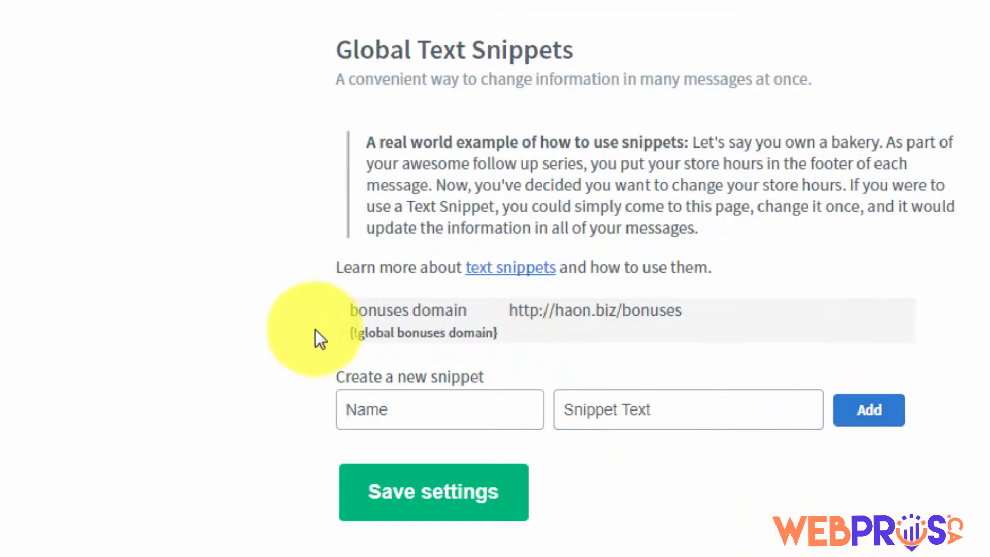
mouse_move(468, 326)
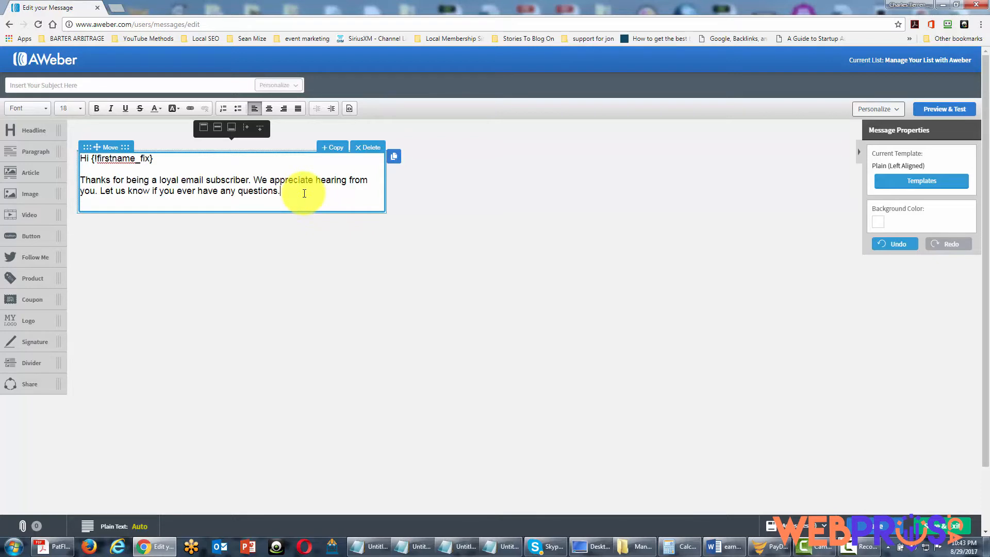
Insert the 'bonuses domain' snippet on a new line at the end of the message body
key("Return")
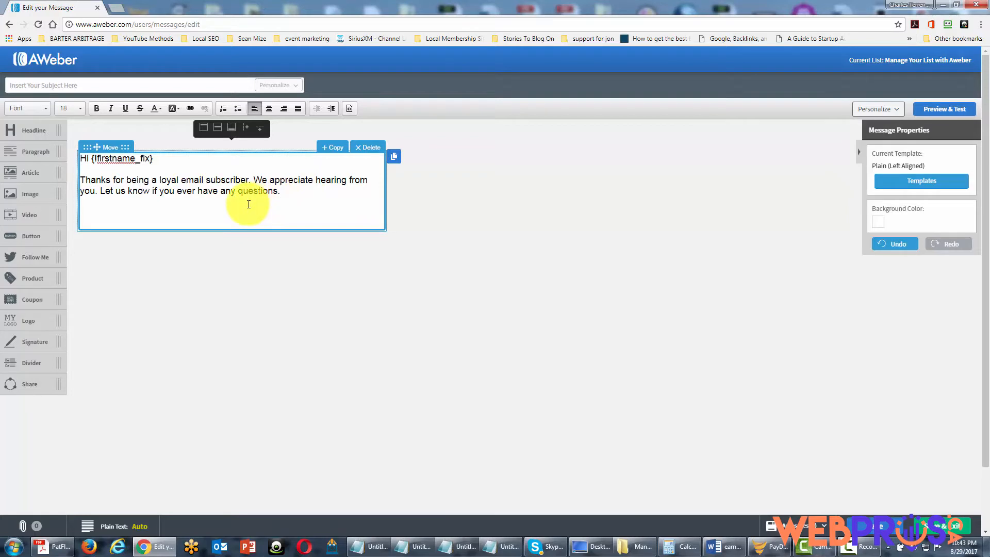
key("F11")
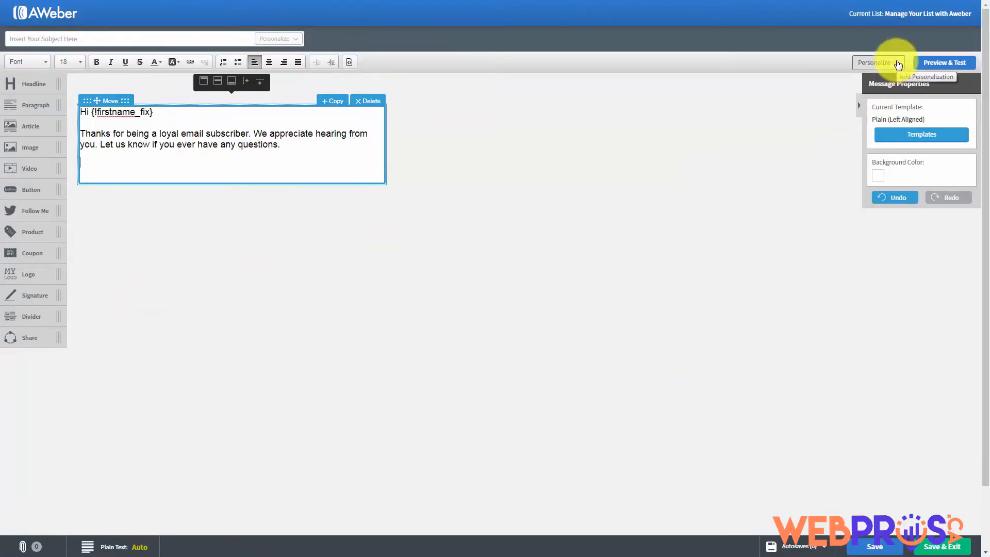
left_click(898, 64)
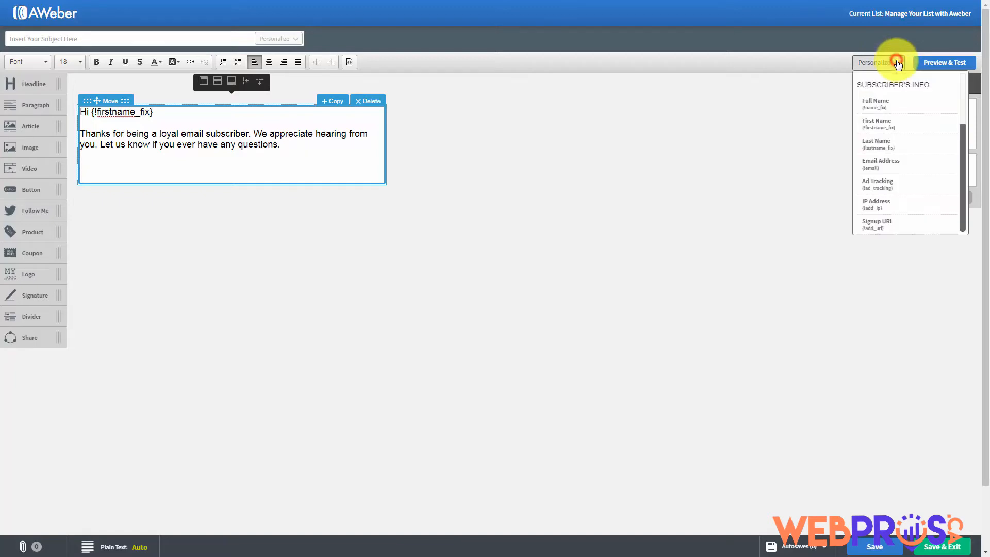
scroll(759, 279, "down", 3)
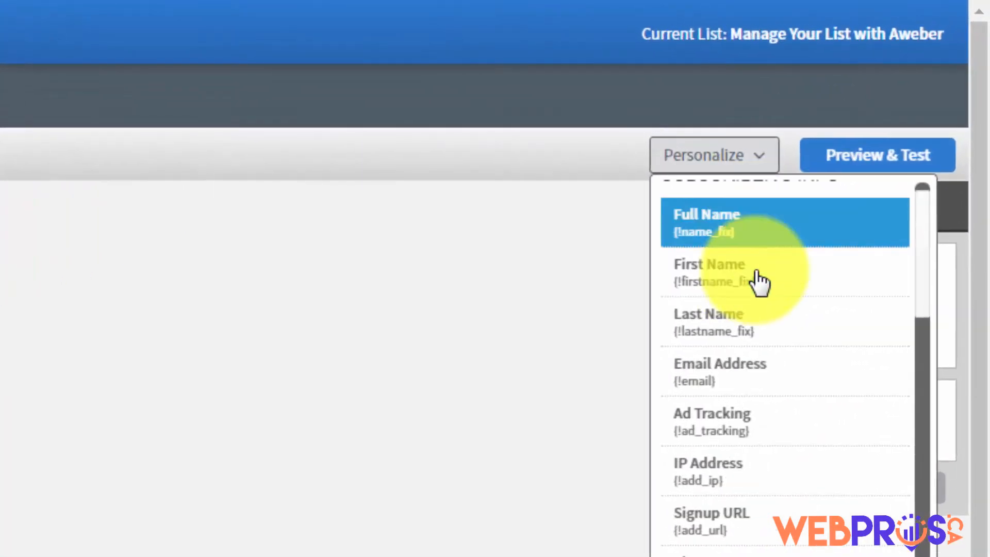
scroll(759, 292, "down", 4)
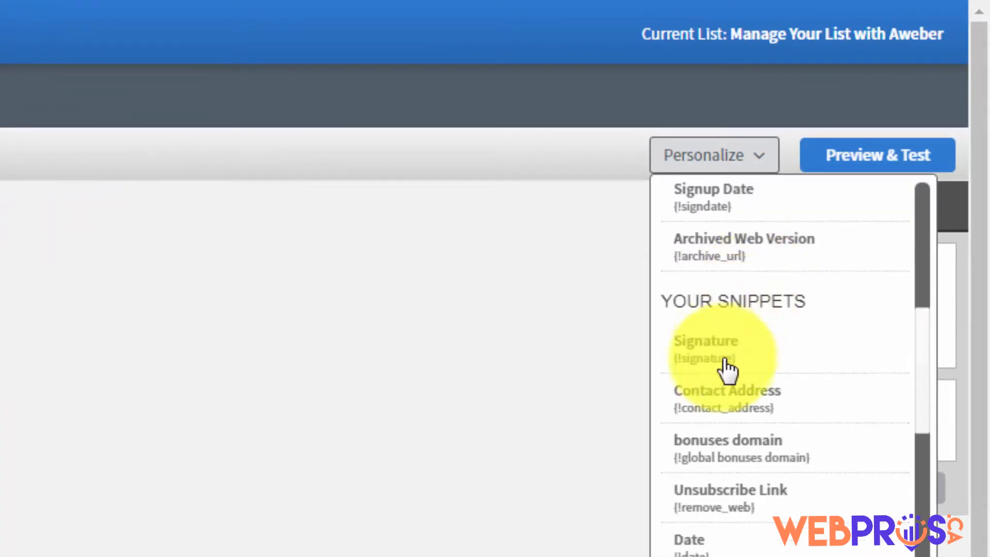
left_click(709, 462)
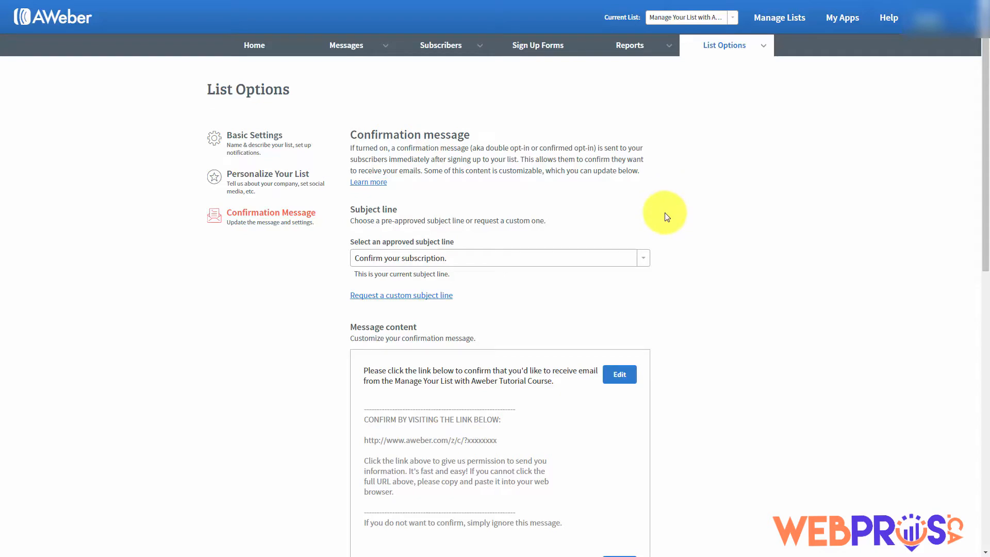
scroll(665, 214, "down", 5)
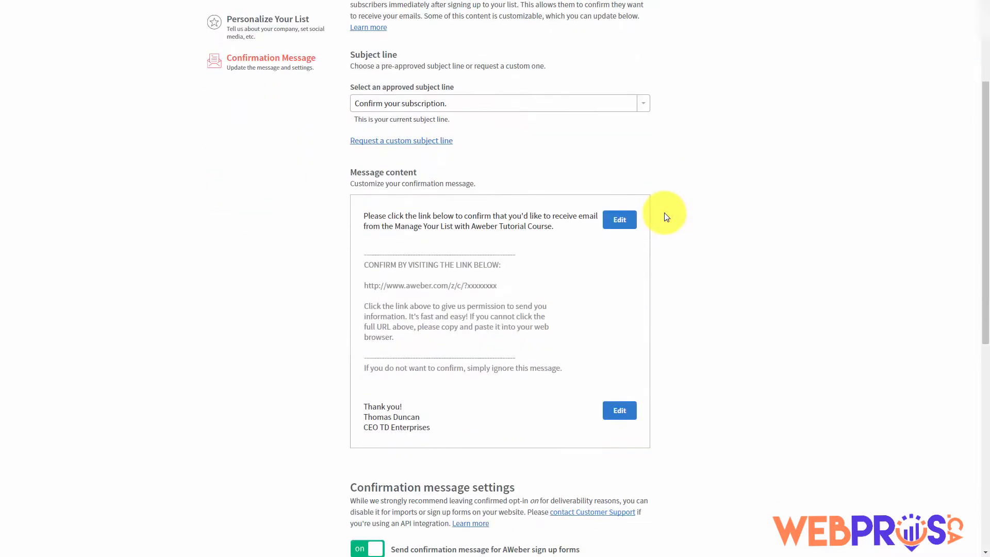
scroll(664, 212, "down", 4)
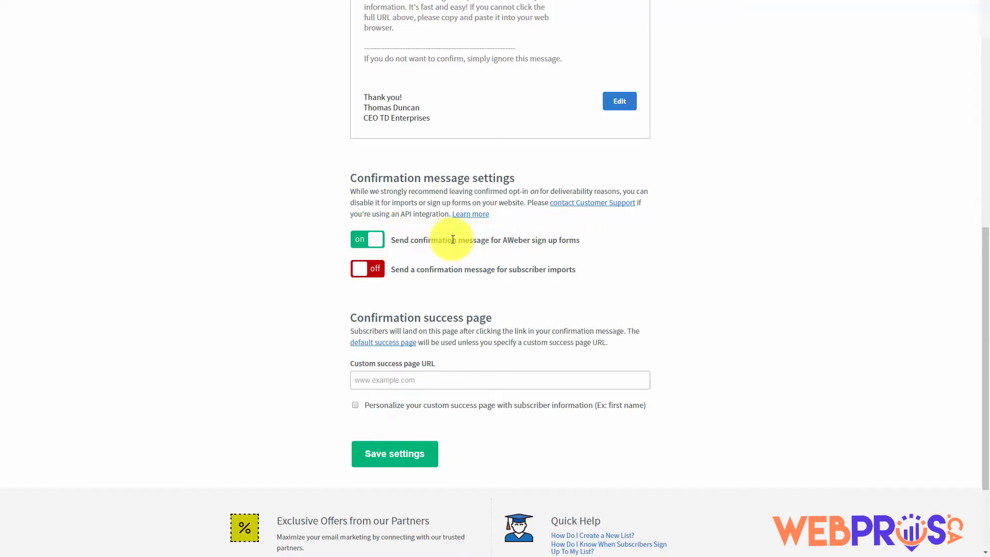
left_click(365, 243)
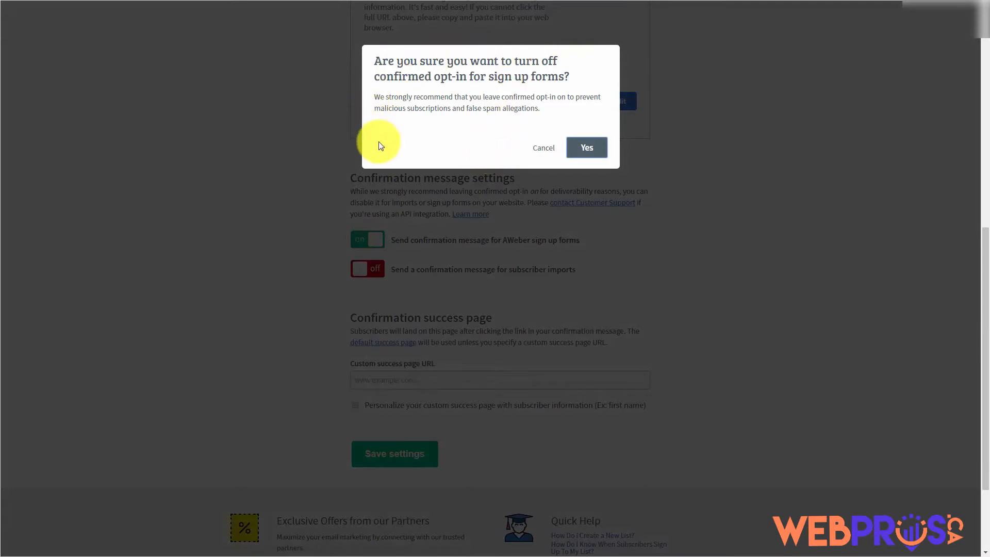
left_click(586, 148)
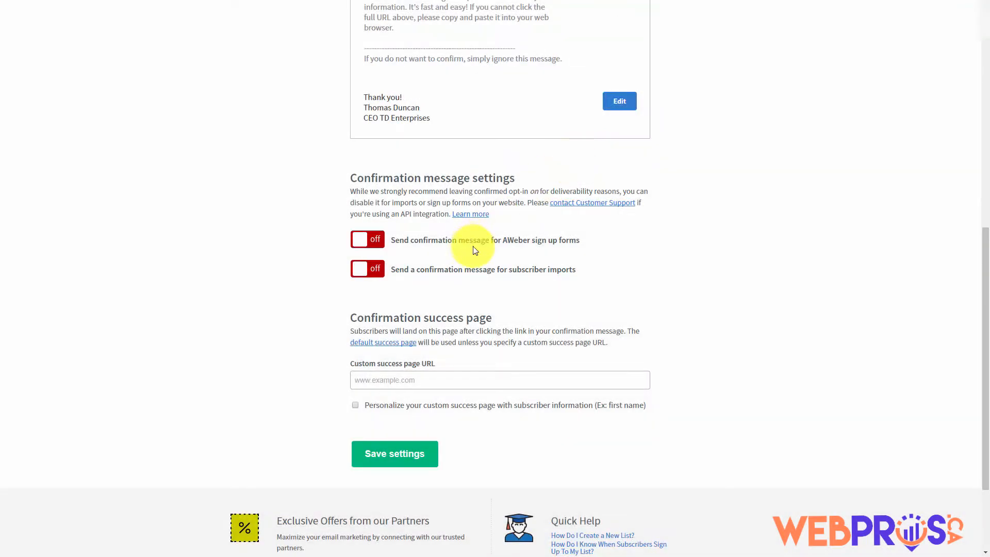
left_click(359, 244)
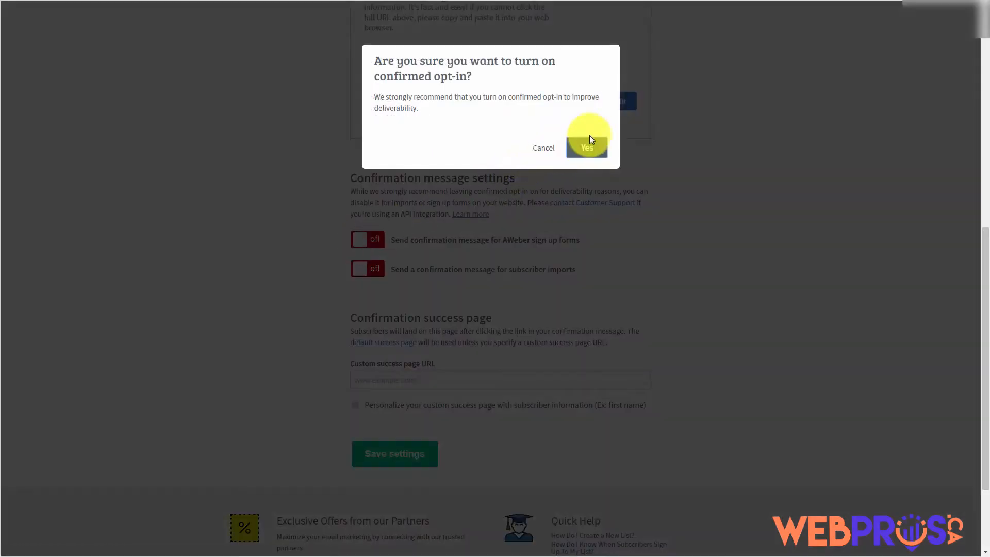
left_click(591, 139)
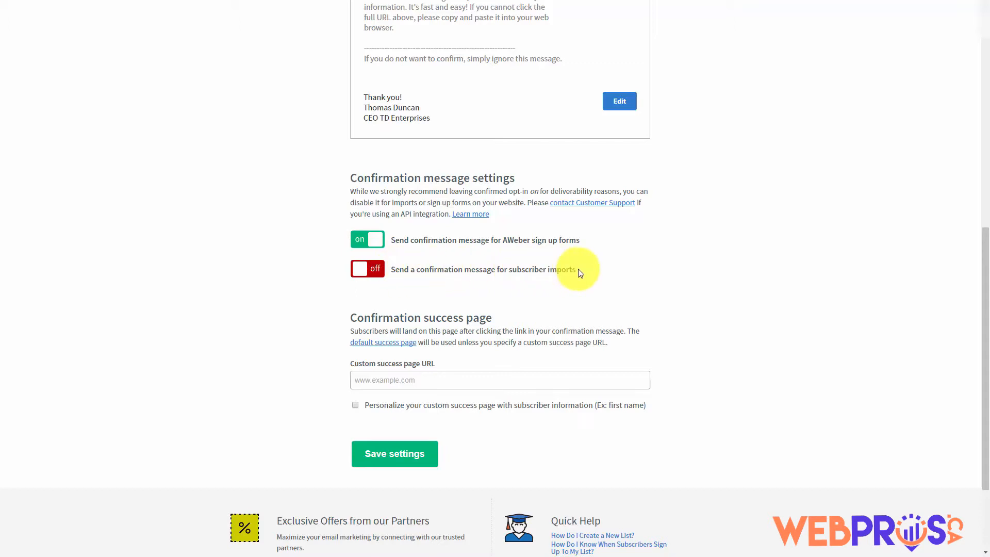
left_click(354, 271)
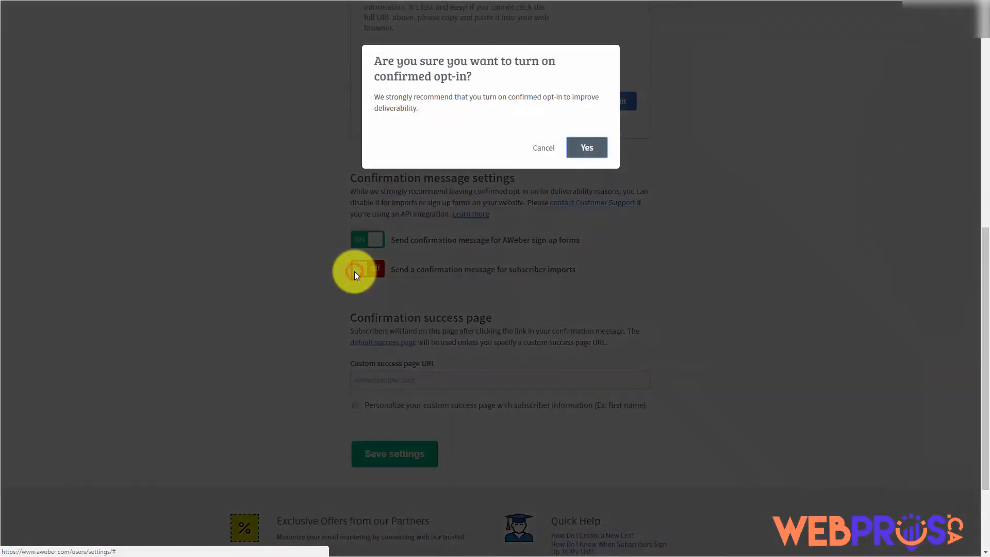
left_click(589, 148)
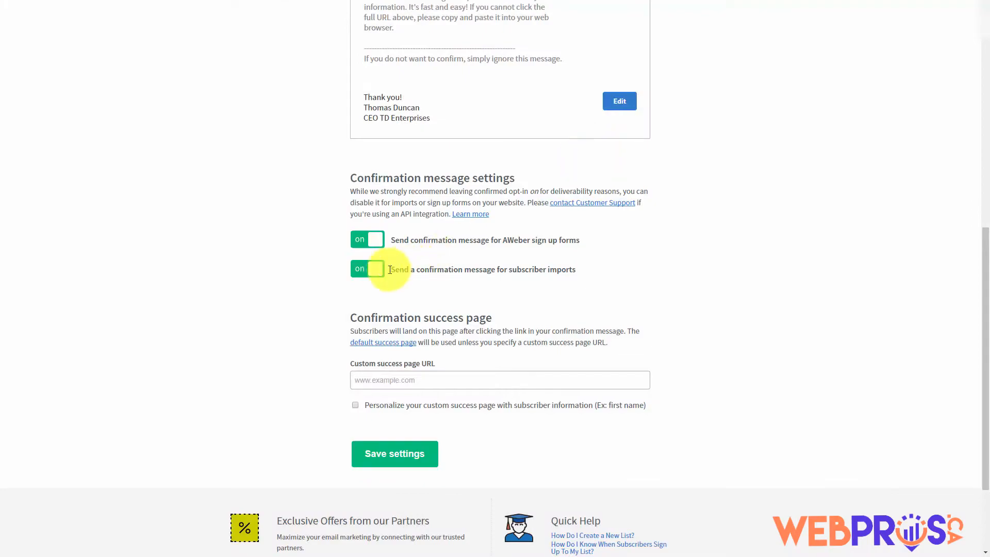
left_click(375, 269)
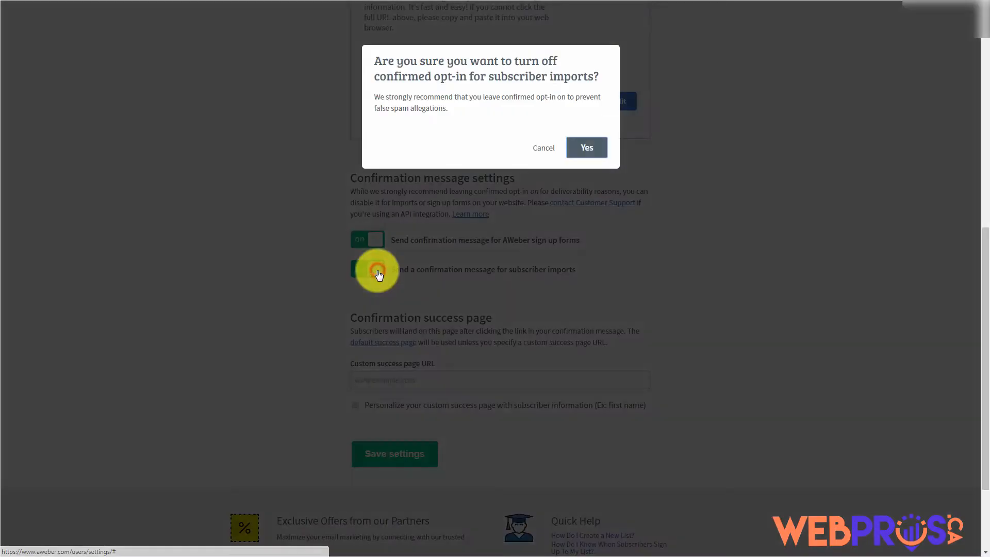
left_click(588, 149)
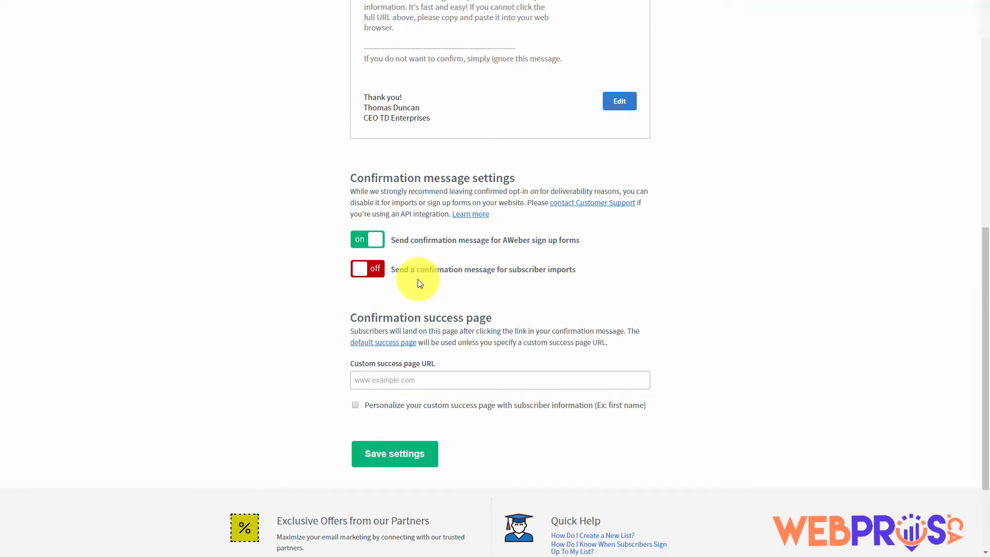
scroll(416, 280, "down", 1)
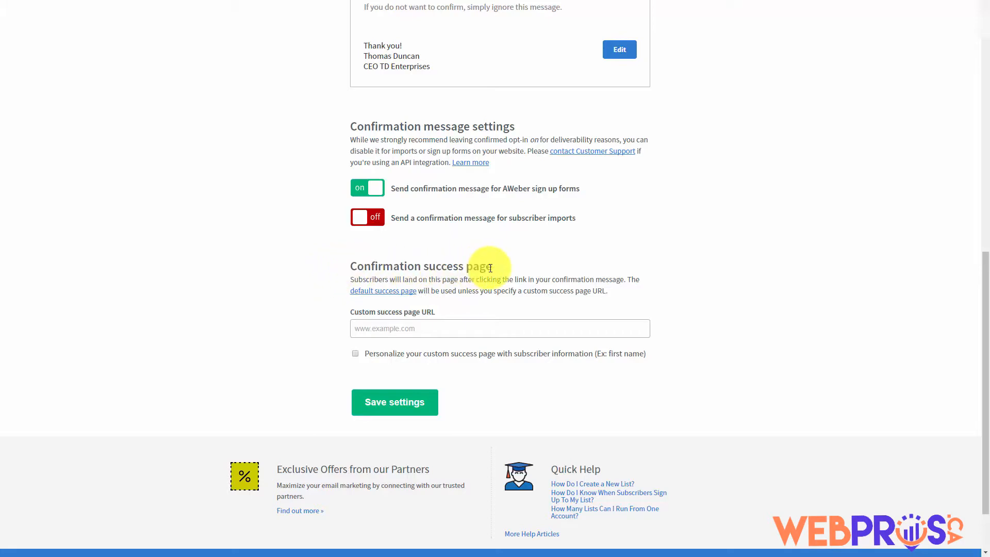
Enable 'Personalize your custom success page with subscriber information', leaving the custom URL empty
left_click(394, 329)
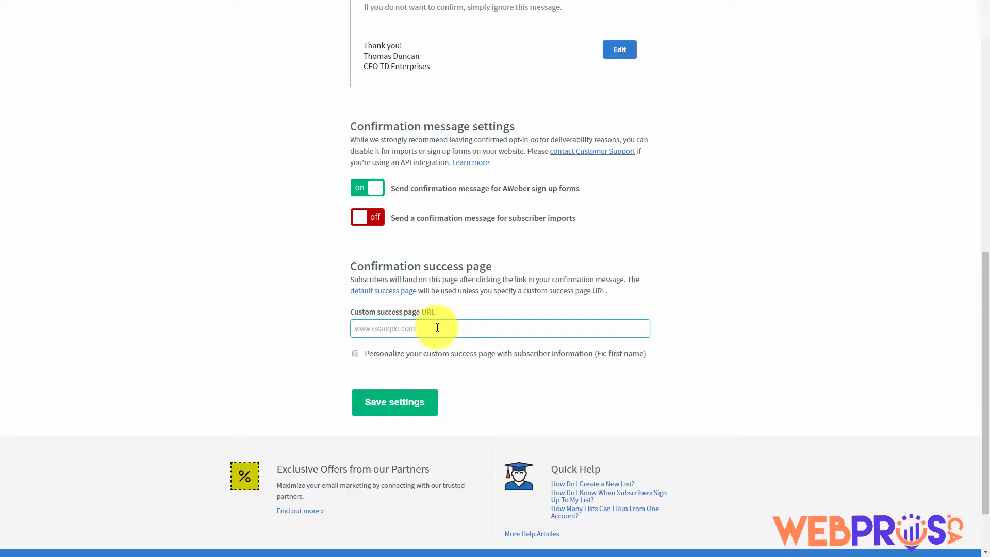
left_click(374, 293)
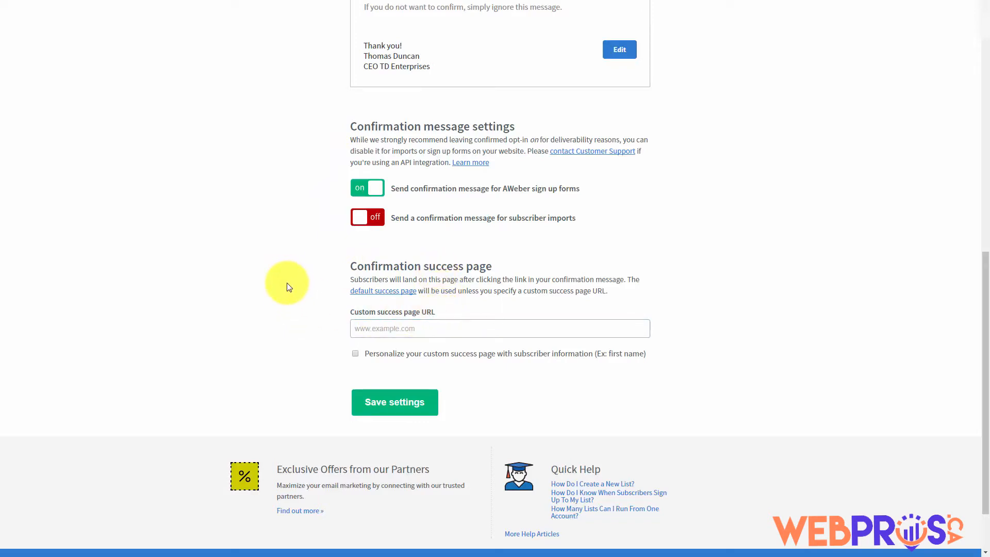
left_click(361, 322)
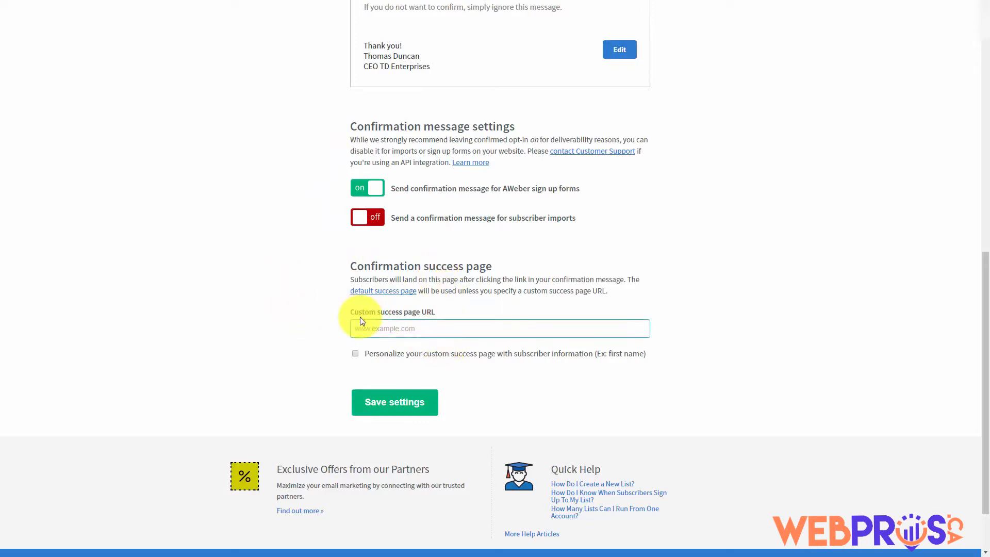
left_click(355, 354)
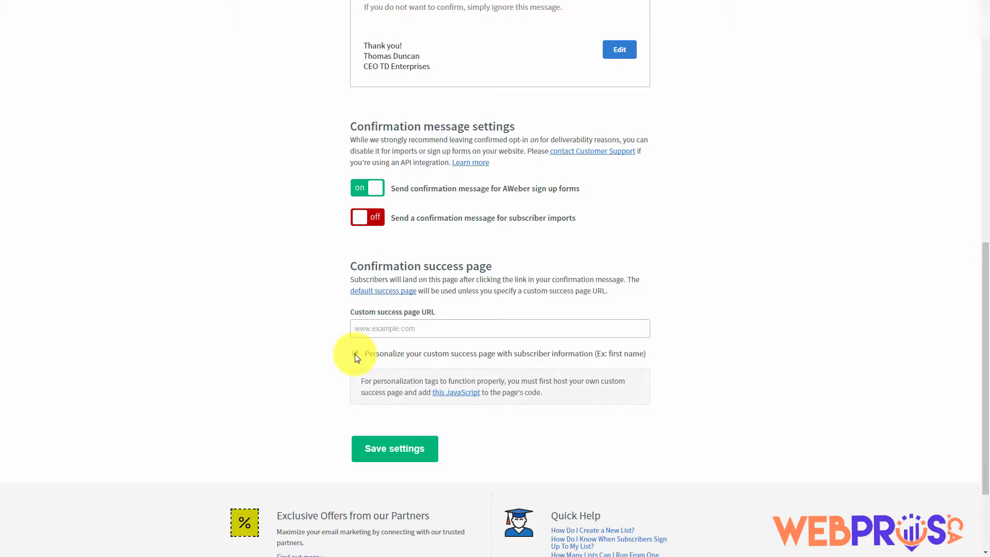
Read the JavaScript help article, highlighting the code and the name and email display script lines
left_click(440, 397)
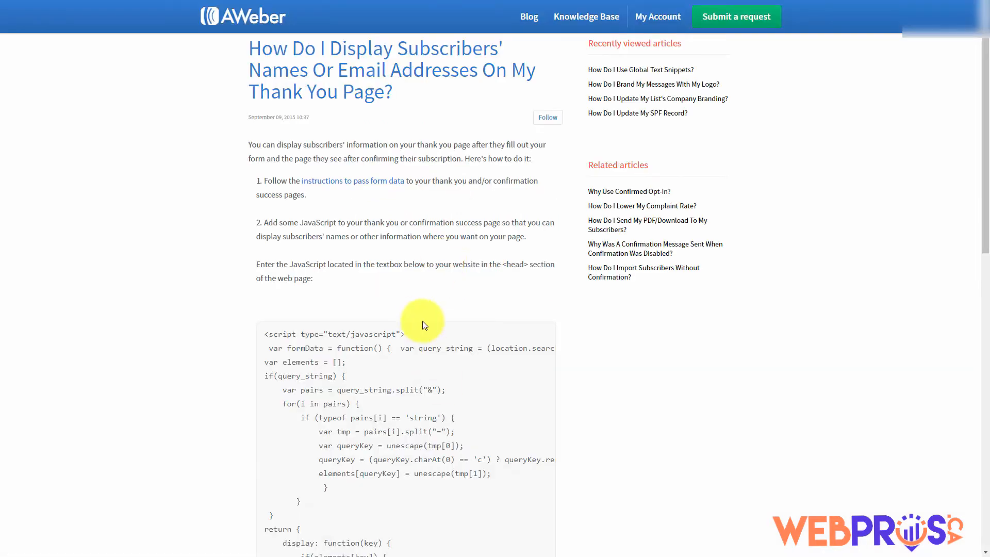
scroll(420, 292, "down", 4)
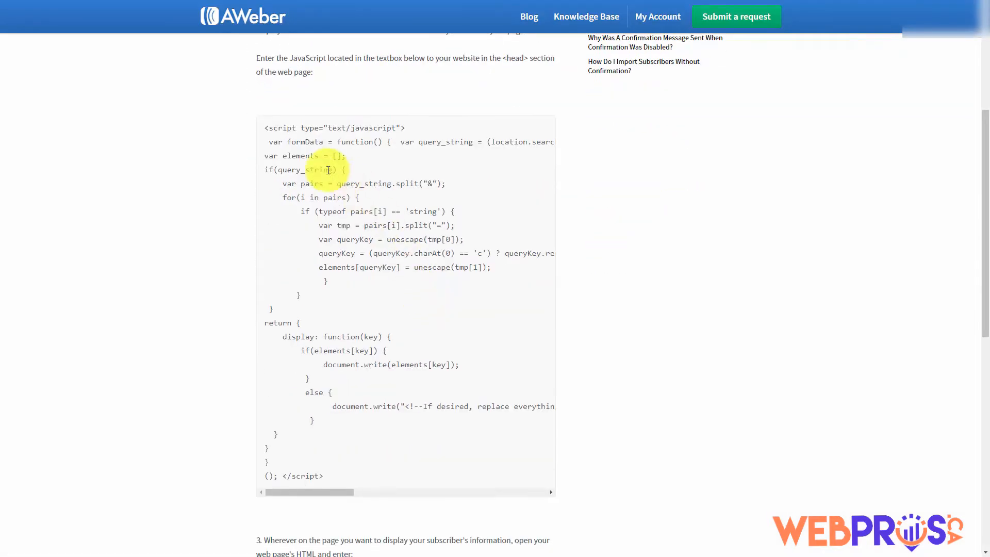
mouse_move(266, 128)
left_mouse_down()
mouse_move(283, 349)
mouse_move(321, 475)
mouse_move(274, 334)
mouse_move(246, 146)
mouse_move(264, 128)
left_mouse_up()
left_click(334, 477)
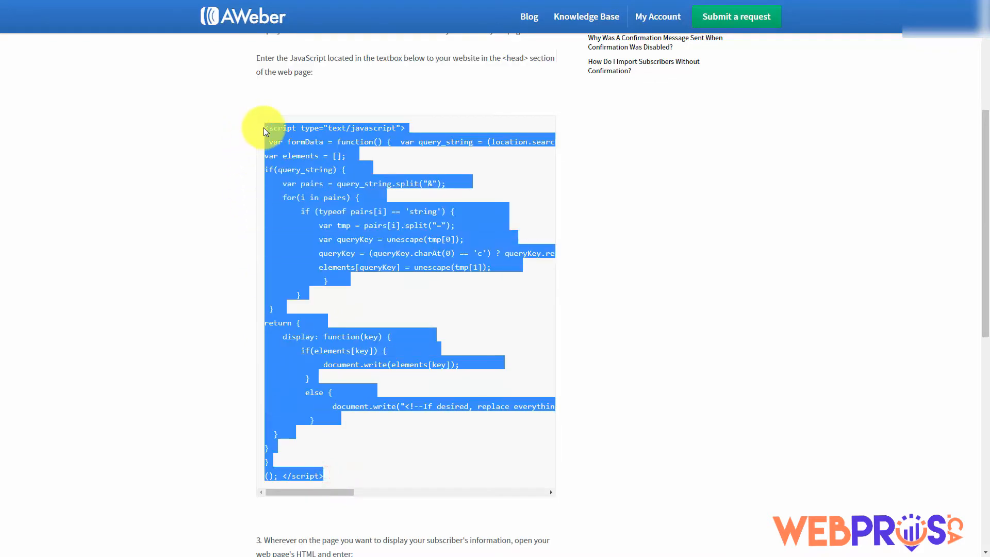
scroll(217, 201, "down", 9)
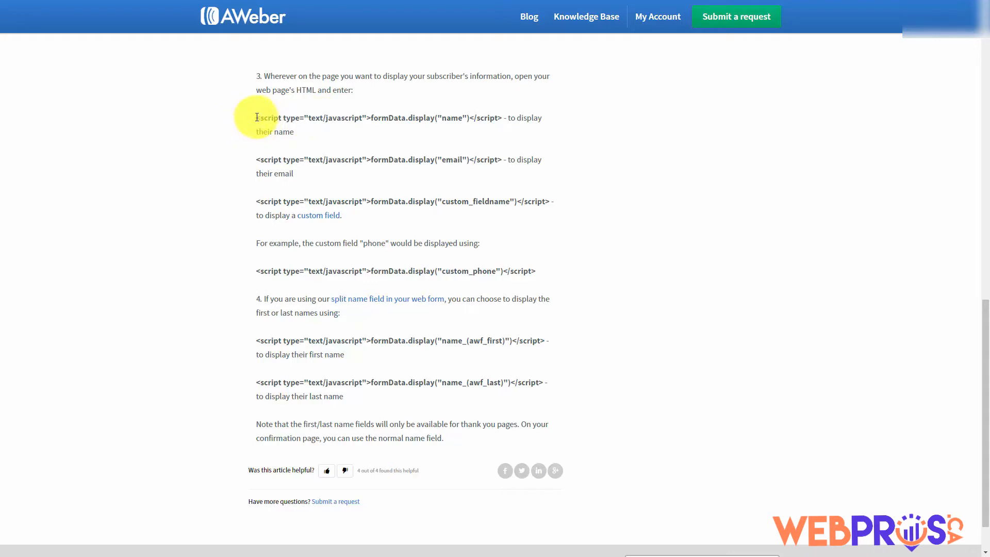
left_click_drag(256, 118, 503, 118)
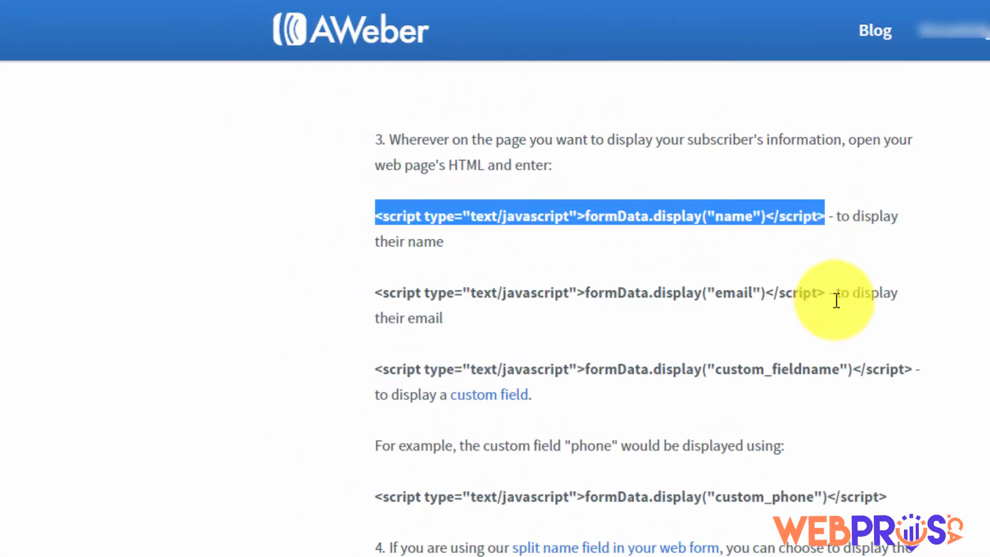
left_click(327, 283)
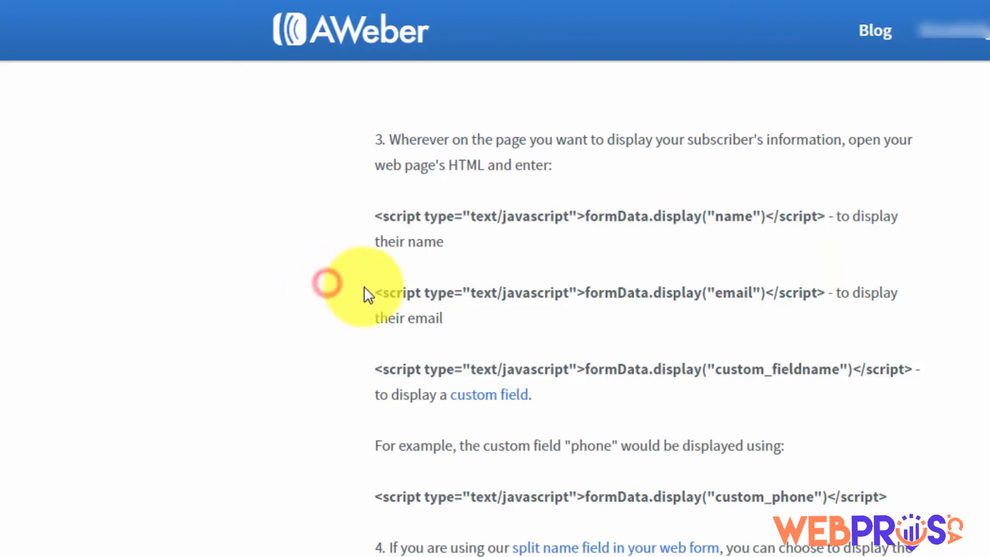
left_click_drag(375, 292, 825, 292)
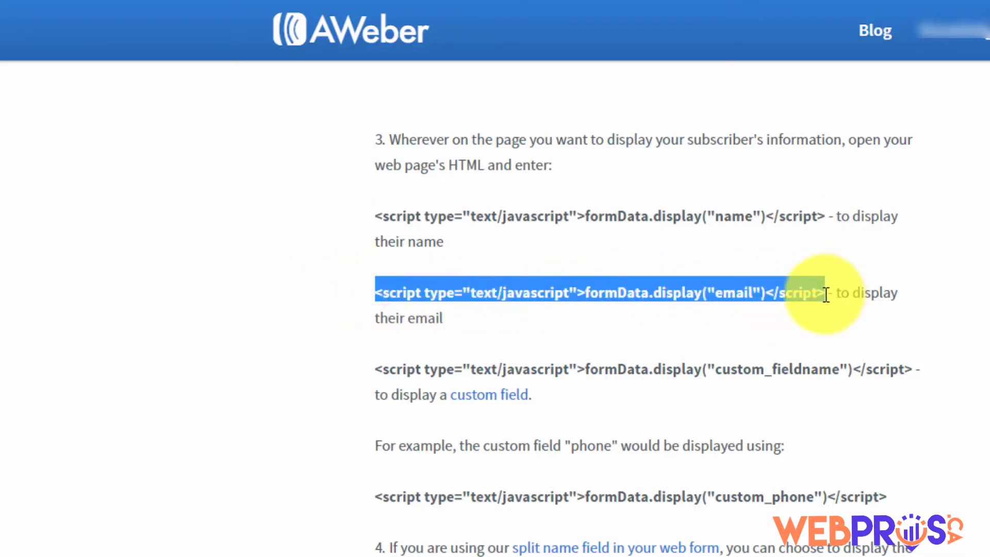
left_click(624, 324)
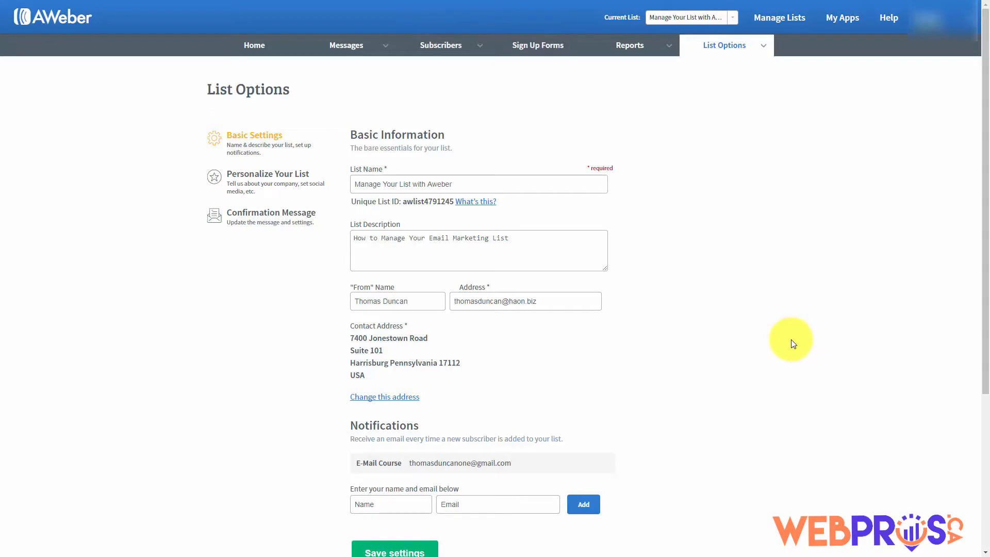
Go to List Options > Custom Fields
mouse_move(762, 49)
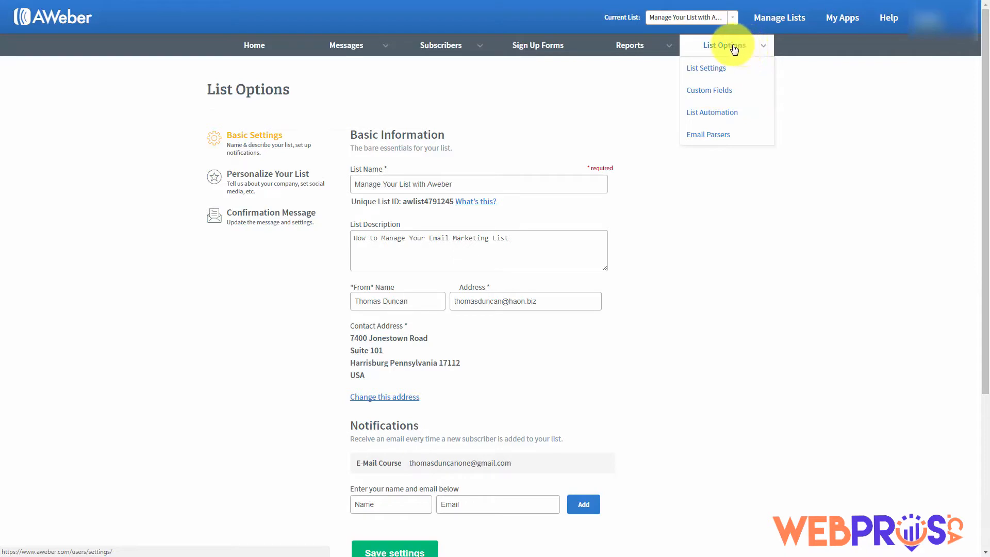
left_click(710, 96)
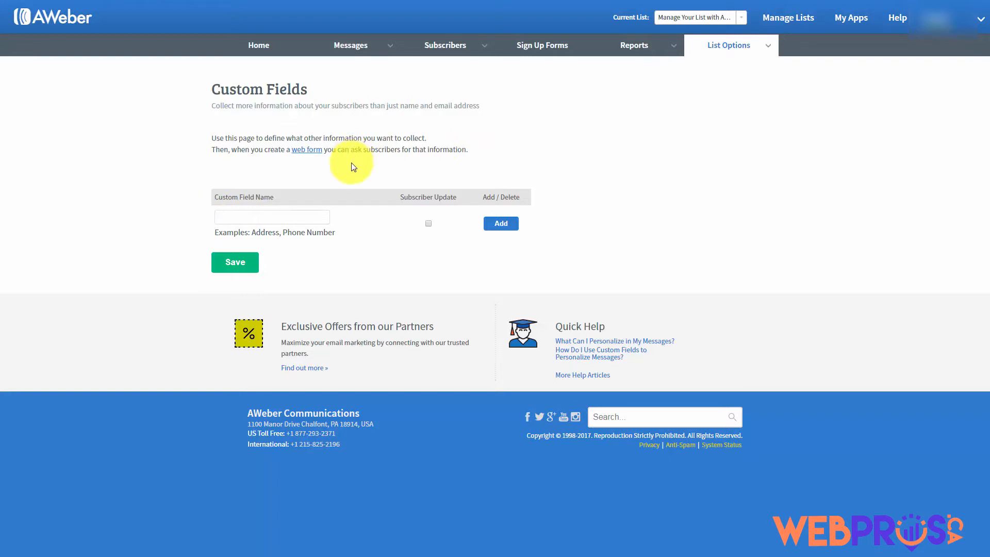
Add a Birthdate custom field with Subscriber Update enabled
mouse_move(241, 190)
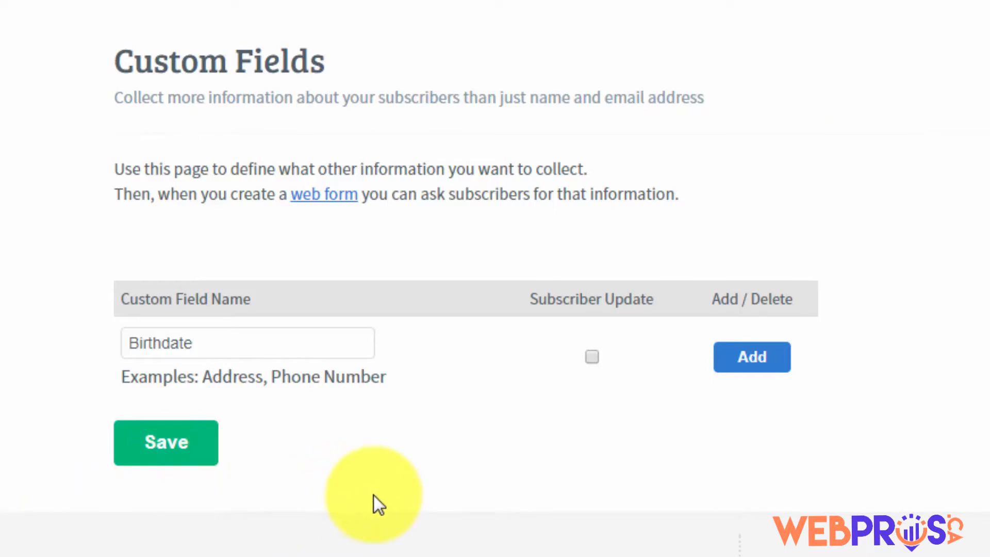
mouse_move(591, 379)
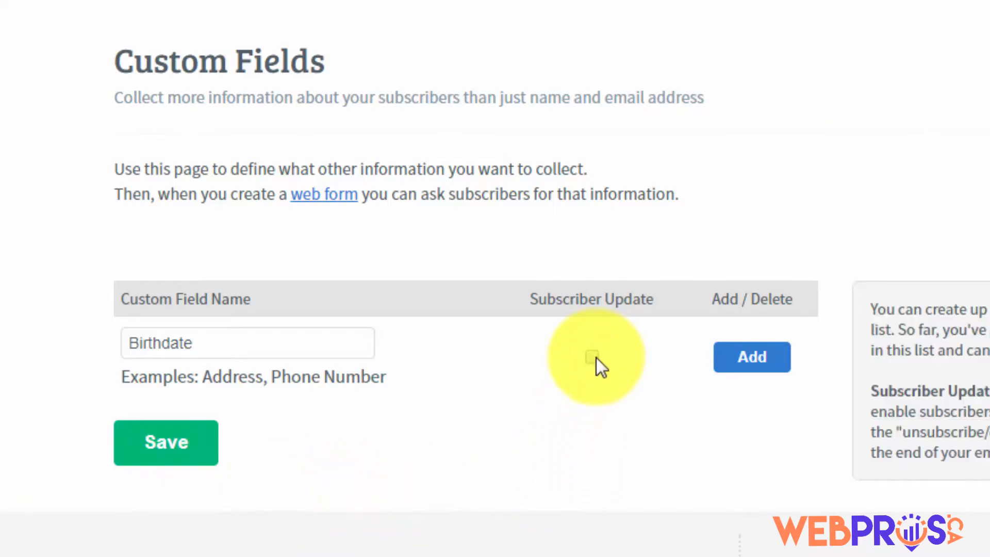
left_click(594, 358)
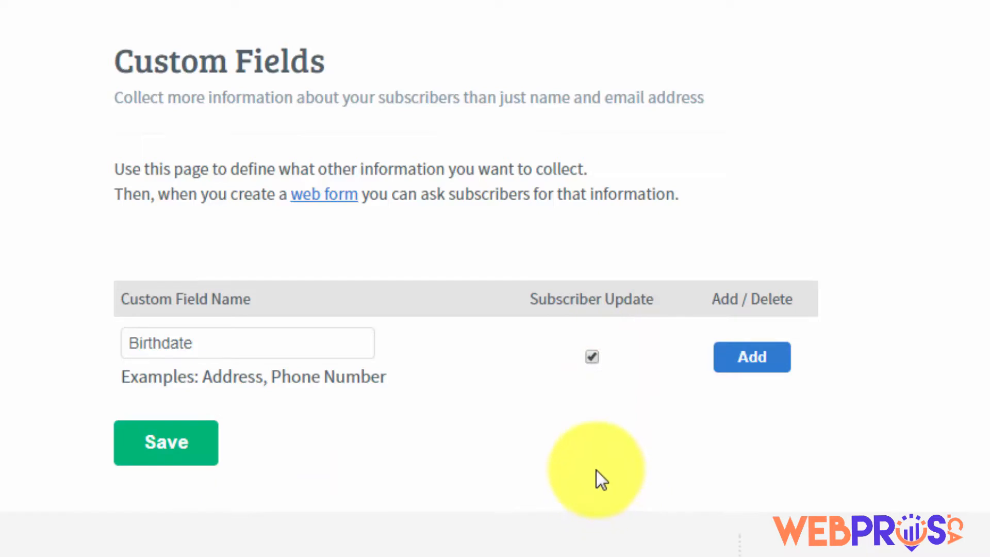
left_click(752, 361)
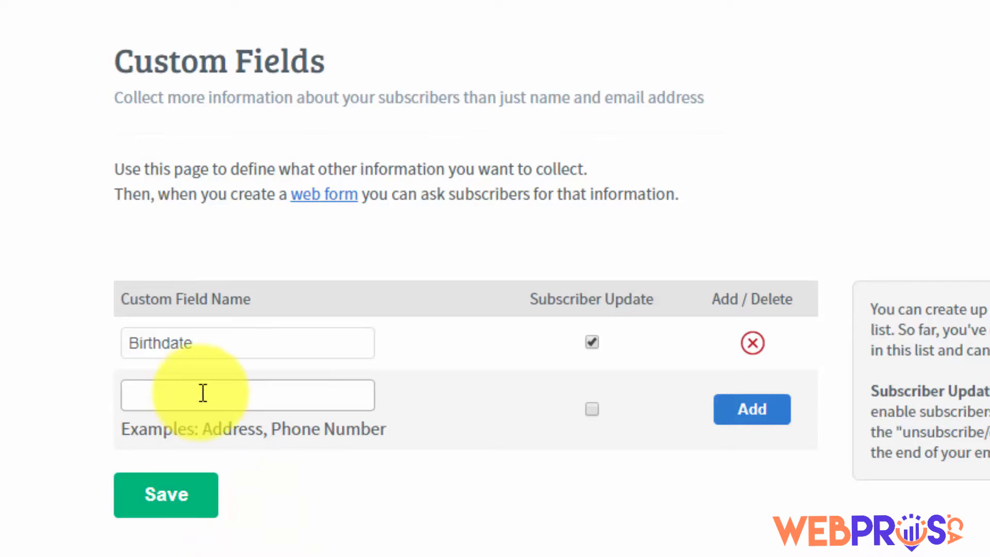
left_click(228, 399)
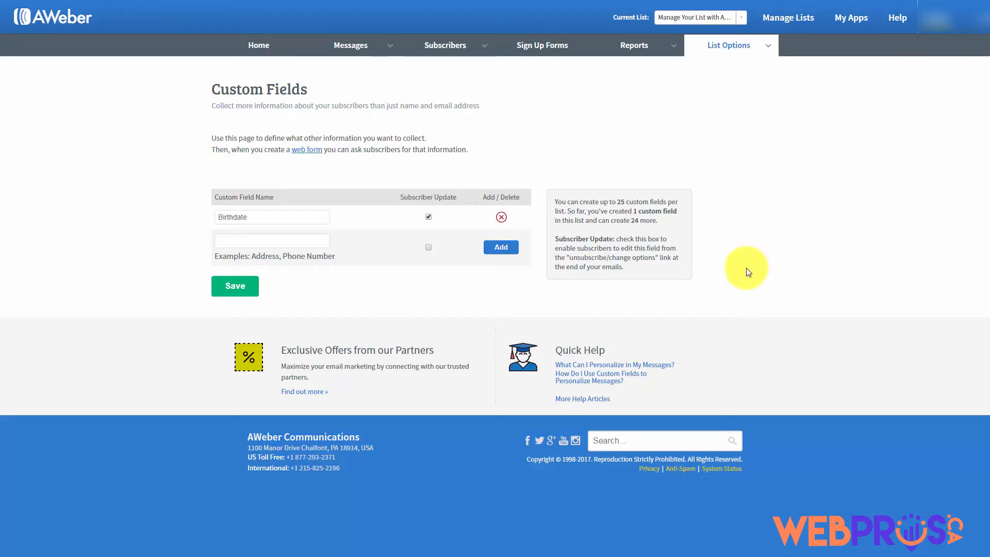
Open List Options > List Automation and expand the Action dropdown for a new rule
mouse_move(765, 46)
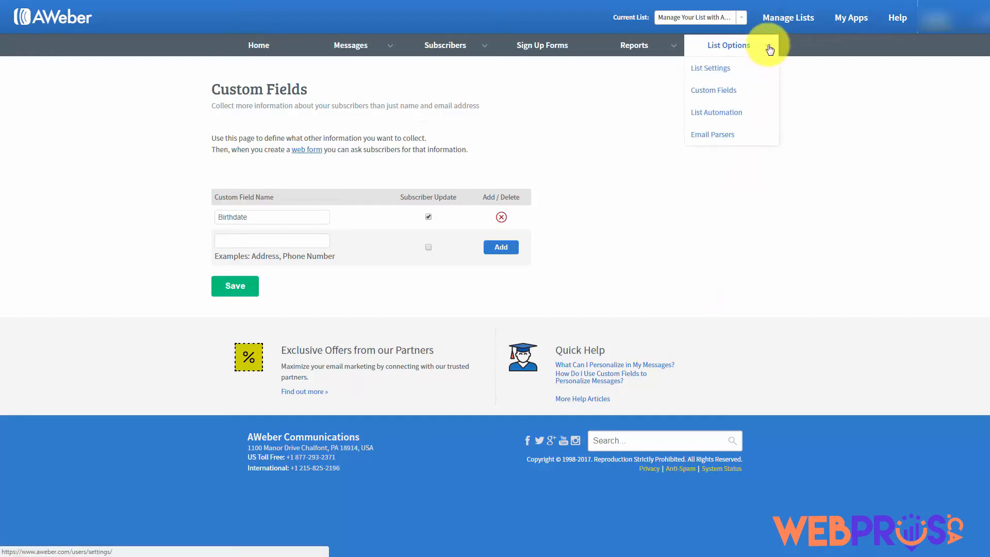
left_click(714, 118)
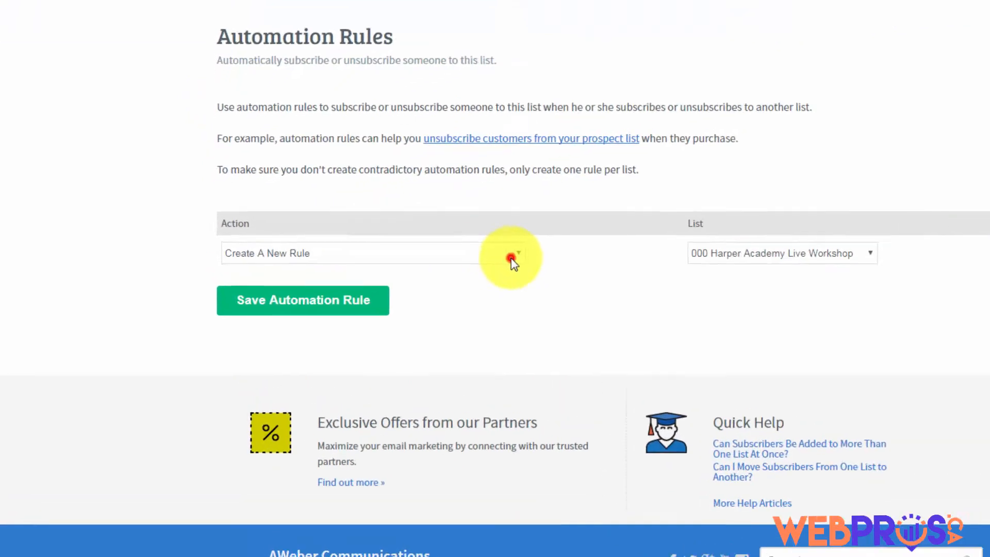
left_click(418, 242)
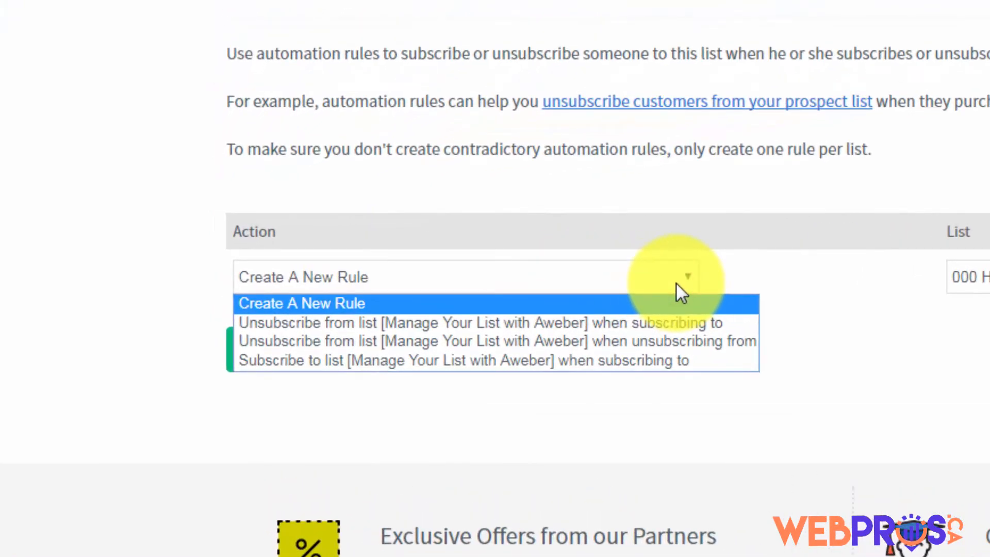
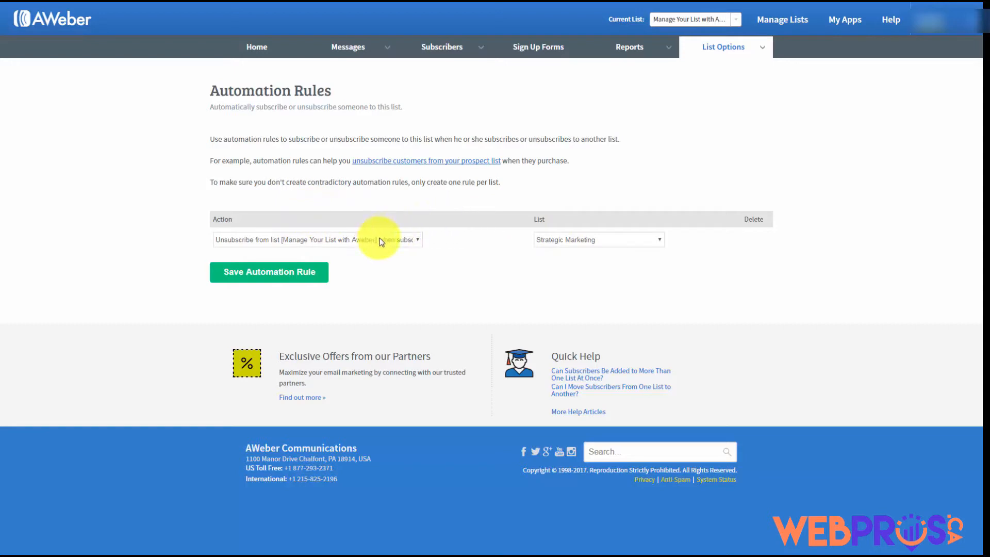
Save the Strategic Marketing unsubscribe rule, then delete it again and confirm the deletion
left_click(288, 277)
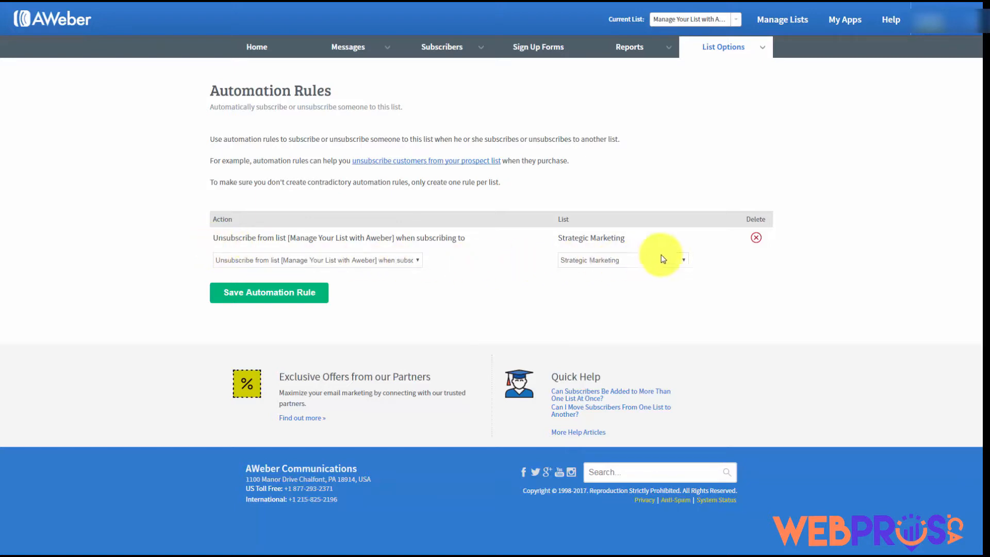
left_click(755, 239)
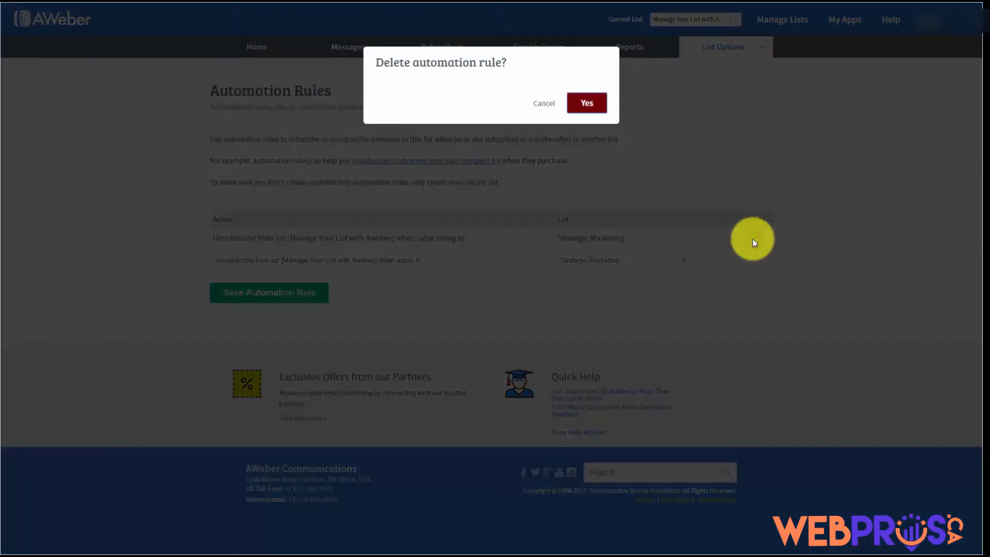
left_click(591, 103)
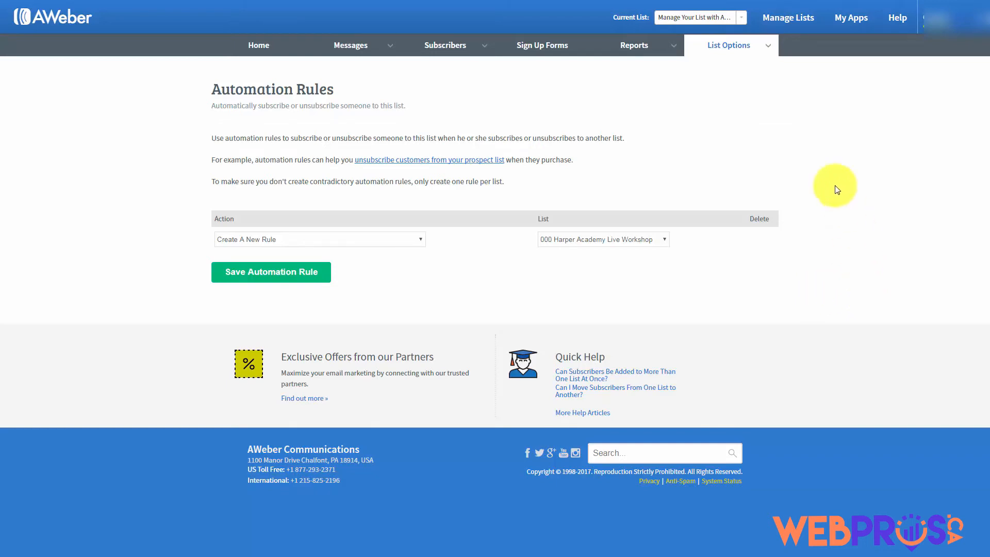
Go to Reports > Settings to reach the Analytics Setup tracking script page
left_click(670, 49)
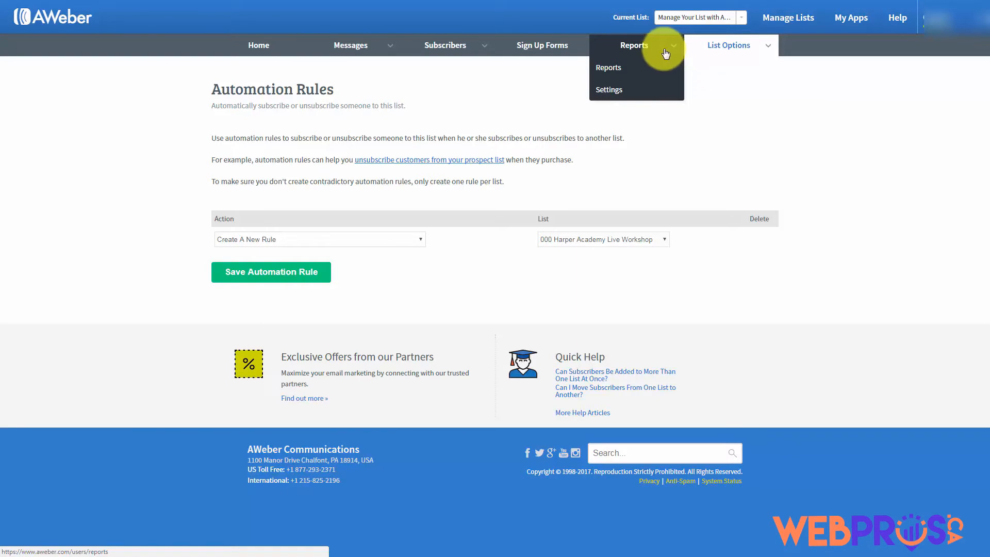
left_click(610, 90)
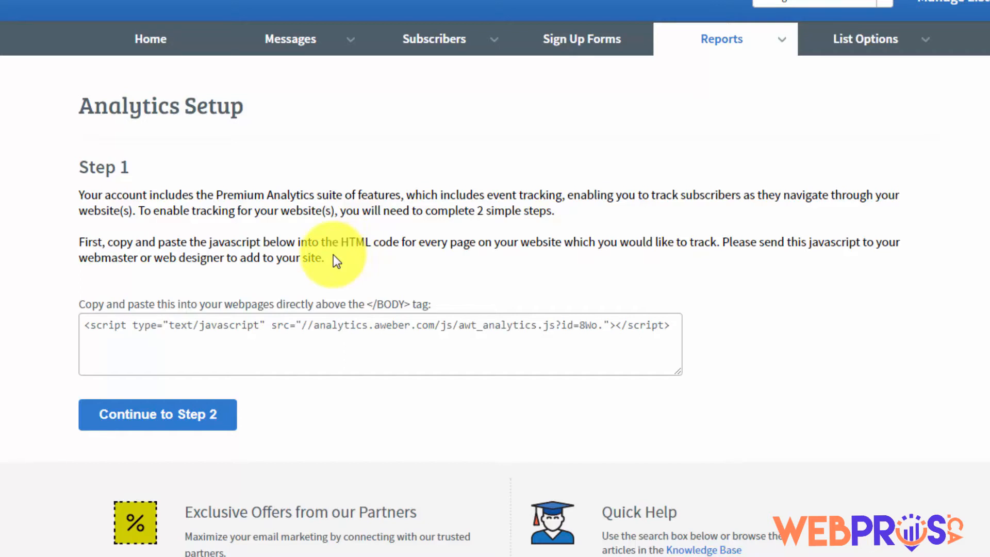
Select and copy the entire AWeber analytics tracking script
left_click(85, 325)
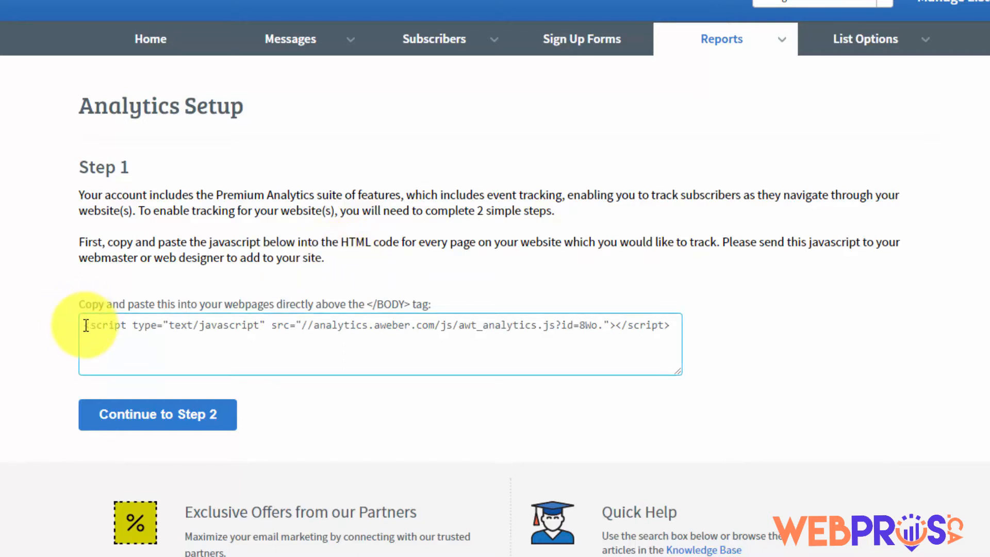
left_click(86, 325)
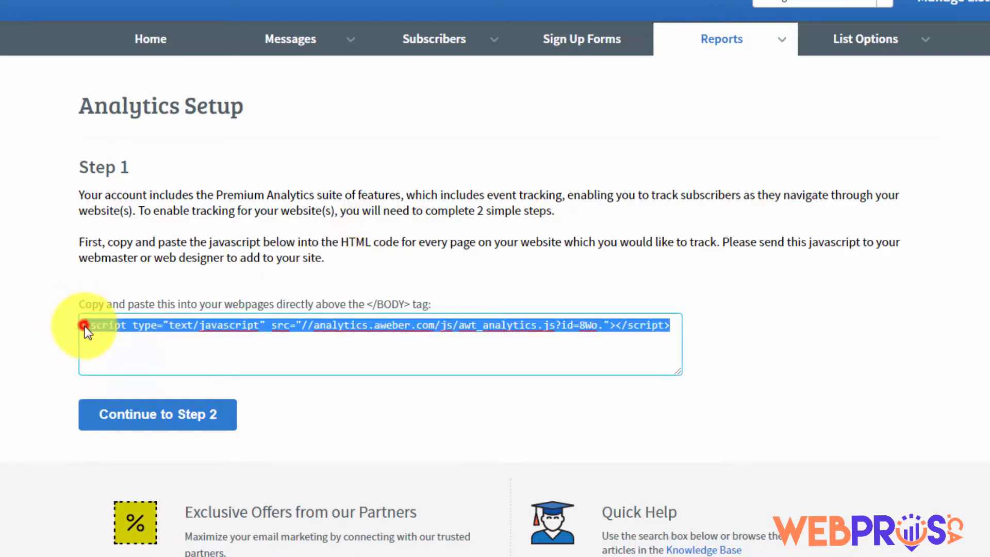
right_click(290, 322)
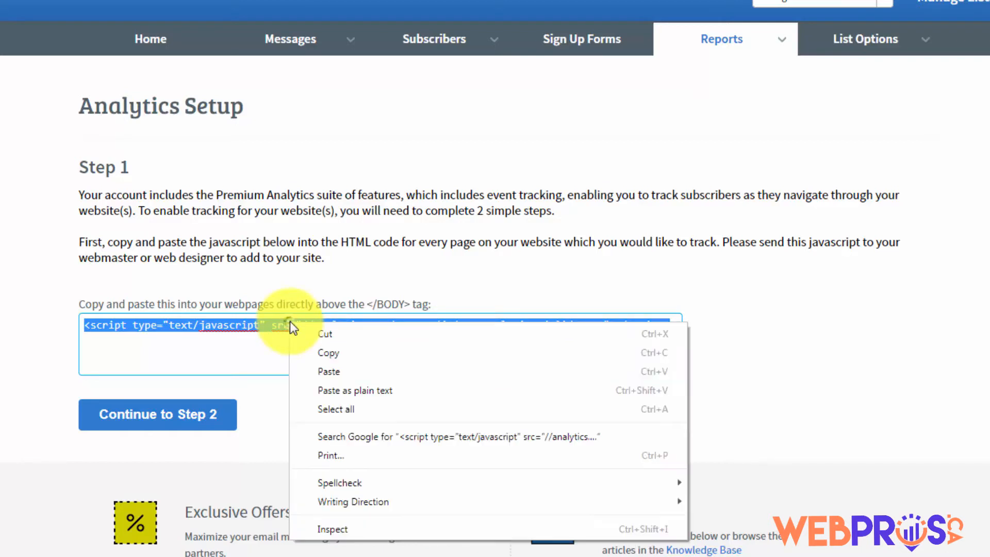
left_click(329, 350)
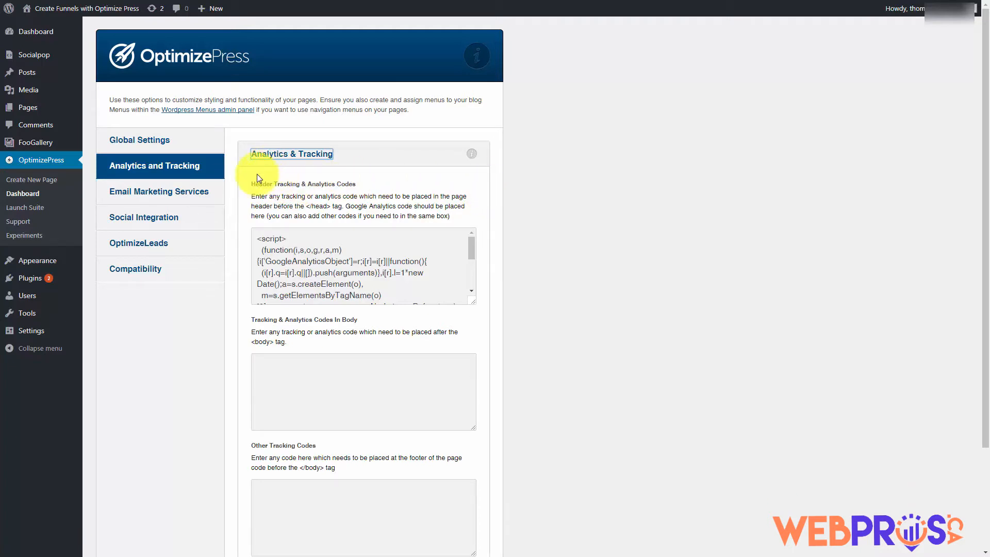
Paste the AWeber script into OptimizePress's Tracking & Analytics Codes In Body and save the settings
left_click(262, 359)
right_click(262, 359)
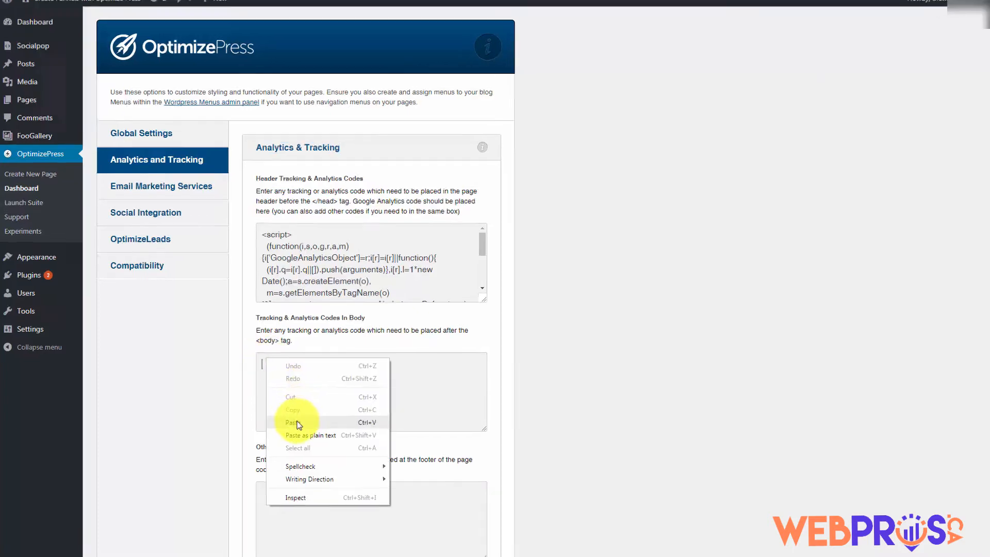
left_click(297, 424)
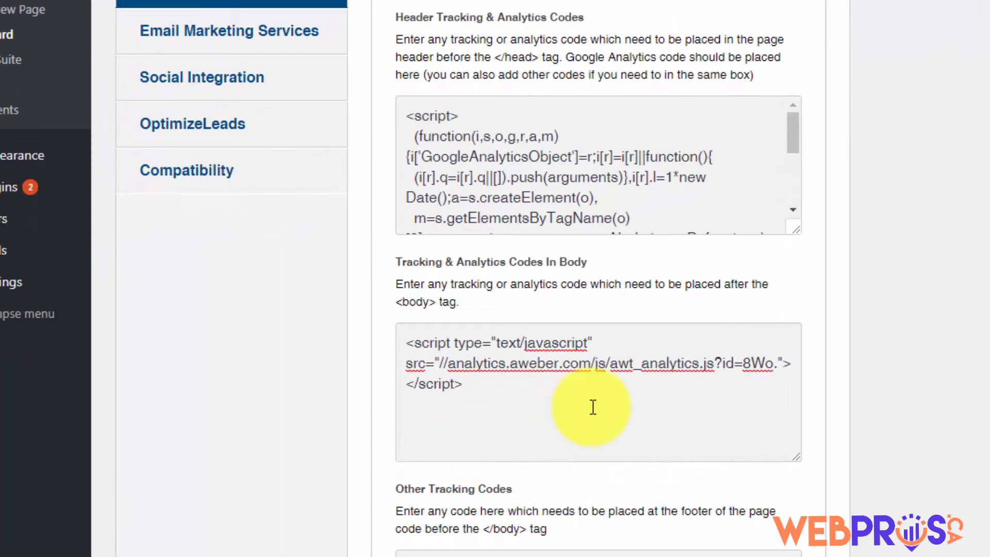
scroll(593, 408, "down", 5)
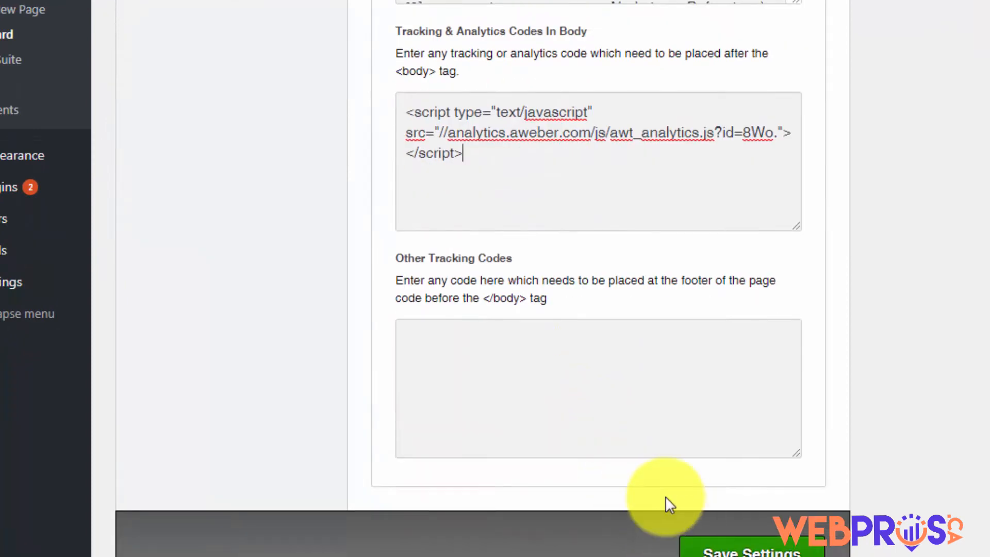
left_click(727, 548)
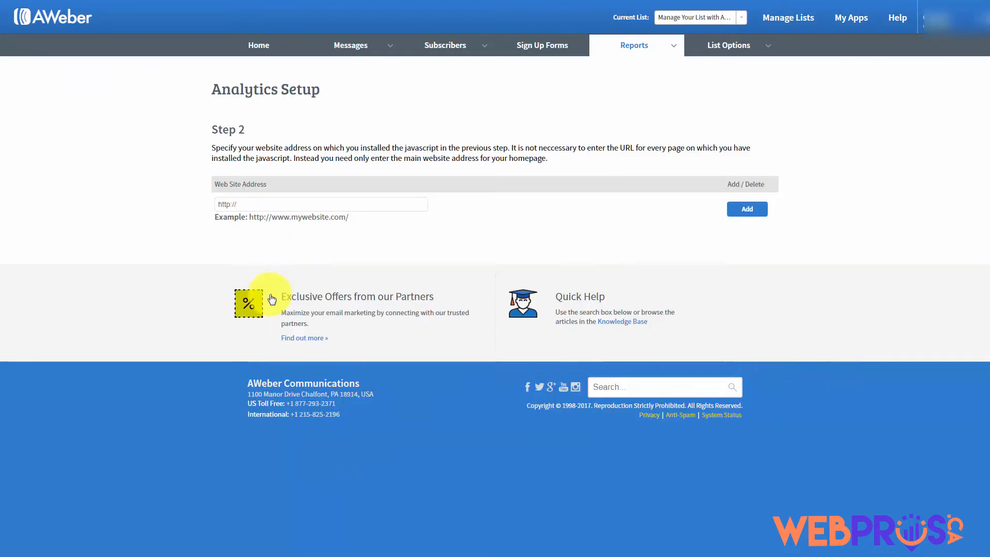
left_click(241, 204)
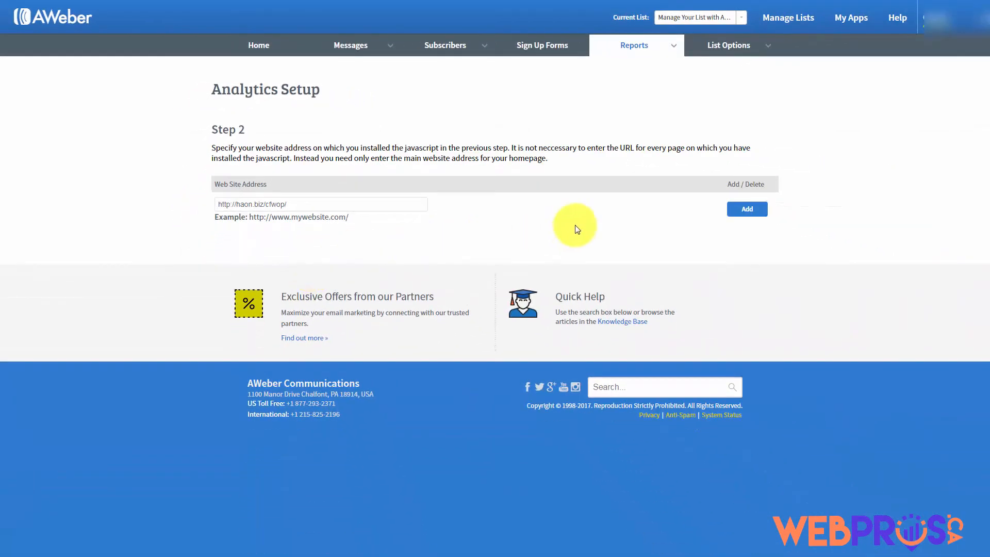
left_click(747, 209)
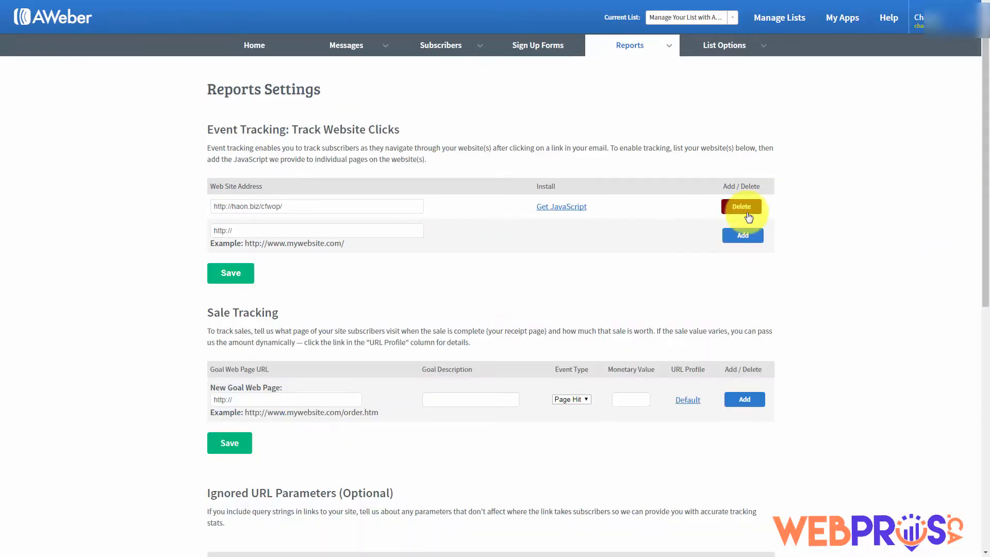
scroll(748, 217, "down", 1)
scroll(743, 220, "up", 1)
scroll(743, 219, "down", 1)
scroll(683, 161, "up", 1)
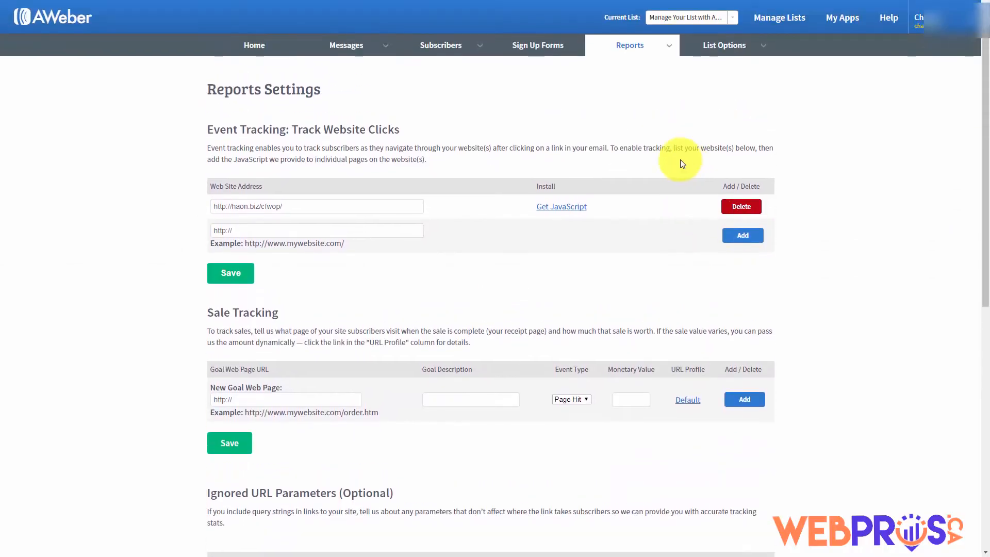
left_click(175, 183)
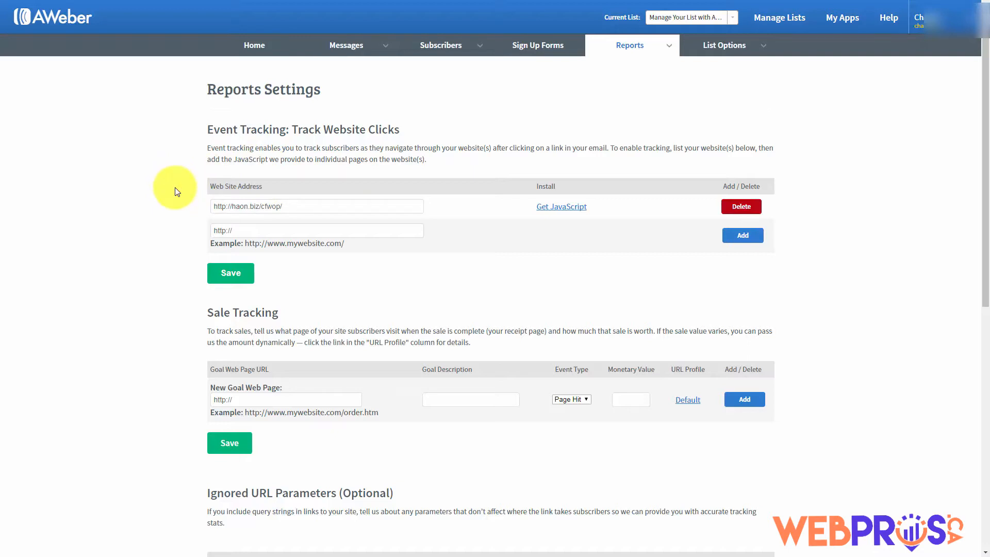
scroll(175, 189, "down", 2)
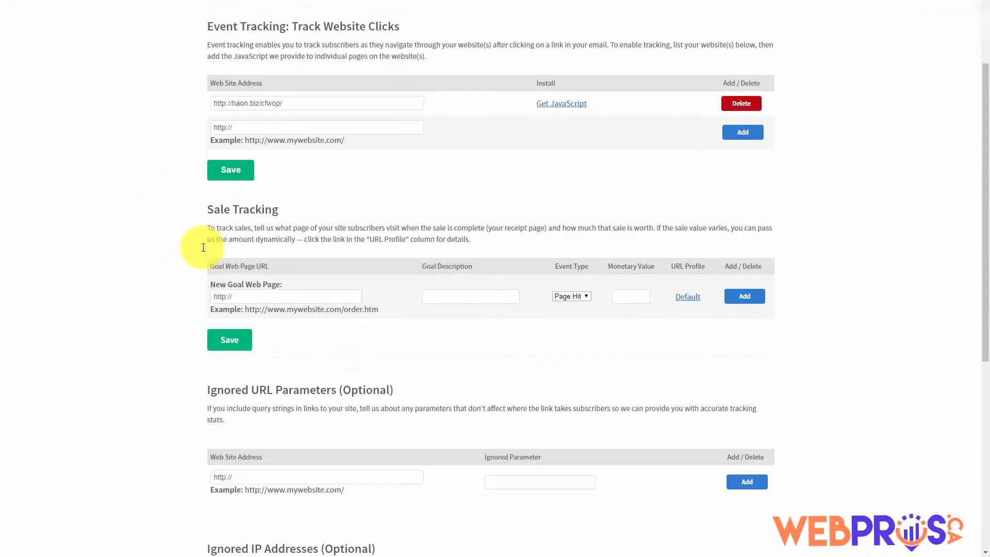
left_click(255, 295)
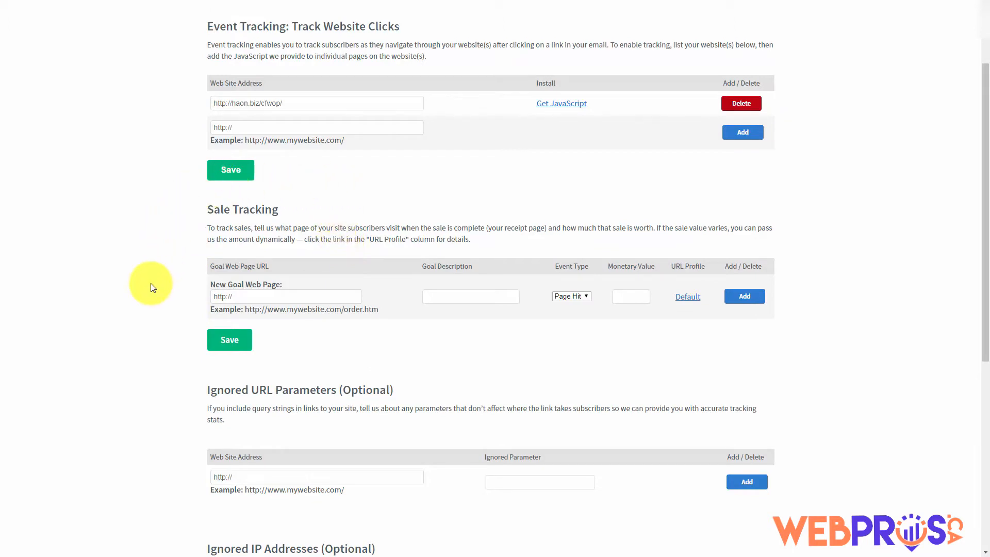
left_click(239, 296)
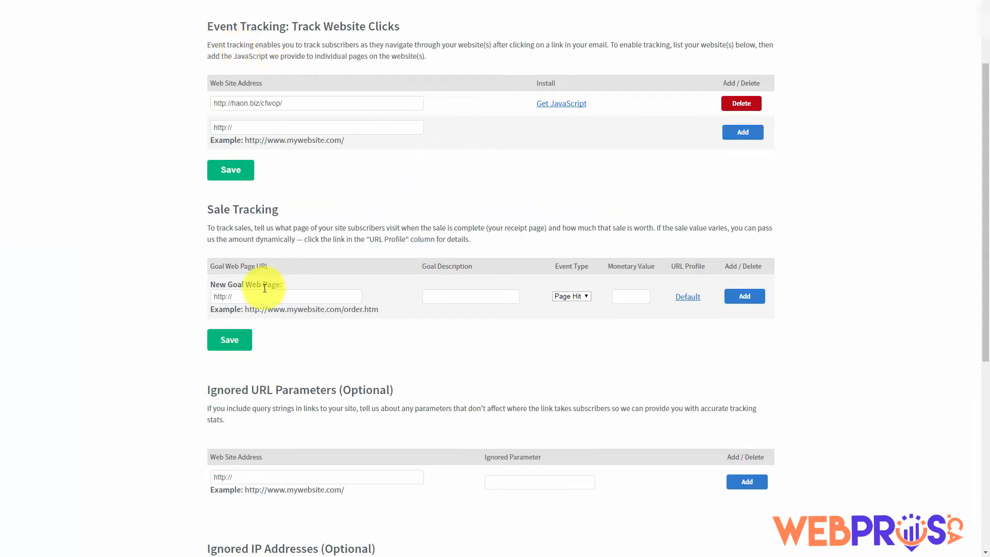
Paste the one-time thank-you page URL as the goal and describe it as 'Sale'
left_click_drag(232, 296, 205, 295)
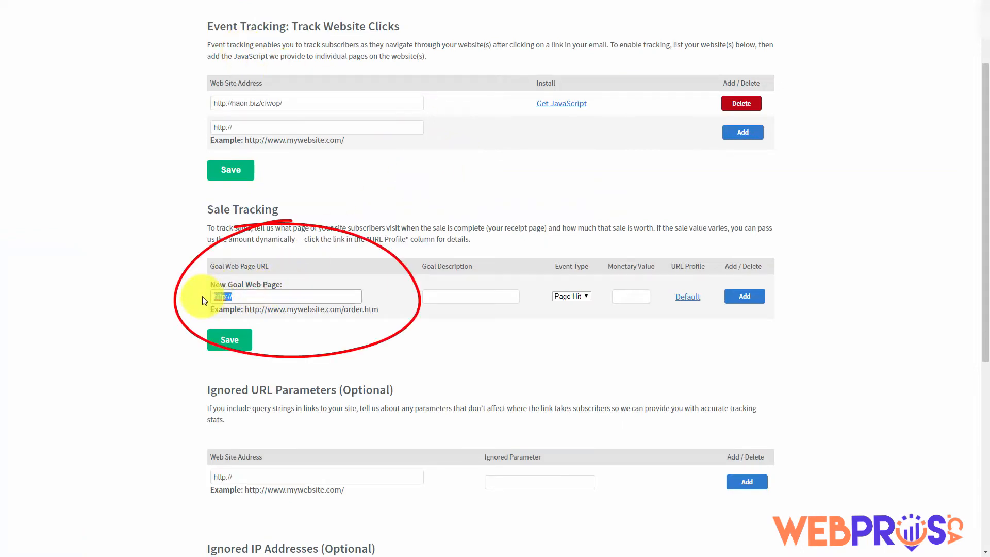
key("ctrl+v")
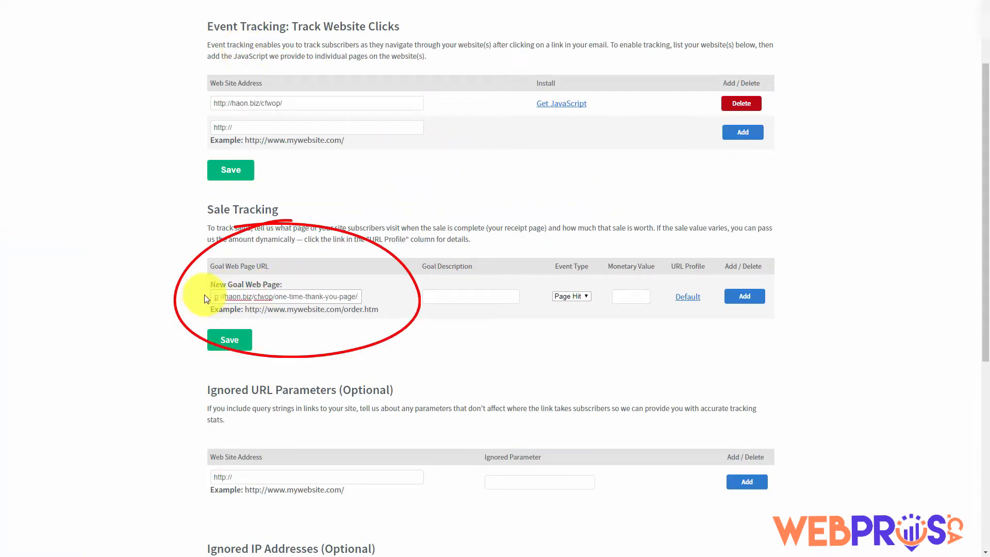
left_click(448, 295)
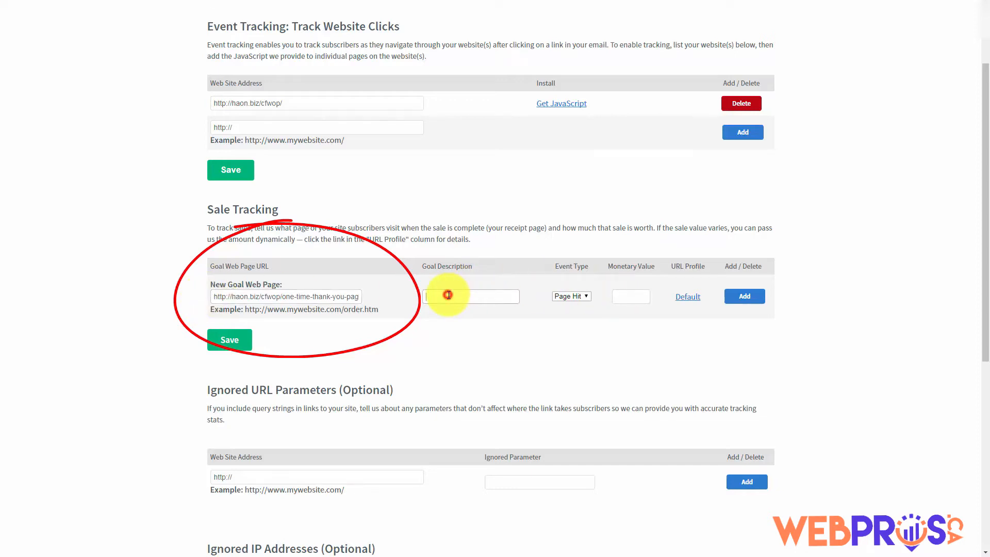
type("Sale")
Set the event type to Sale with monetary value 17.00 and add the goal
left_click(585, 297)
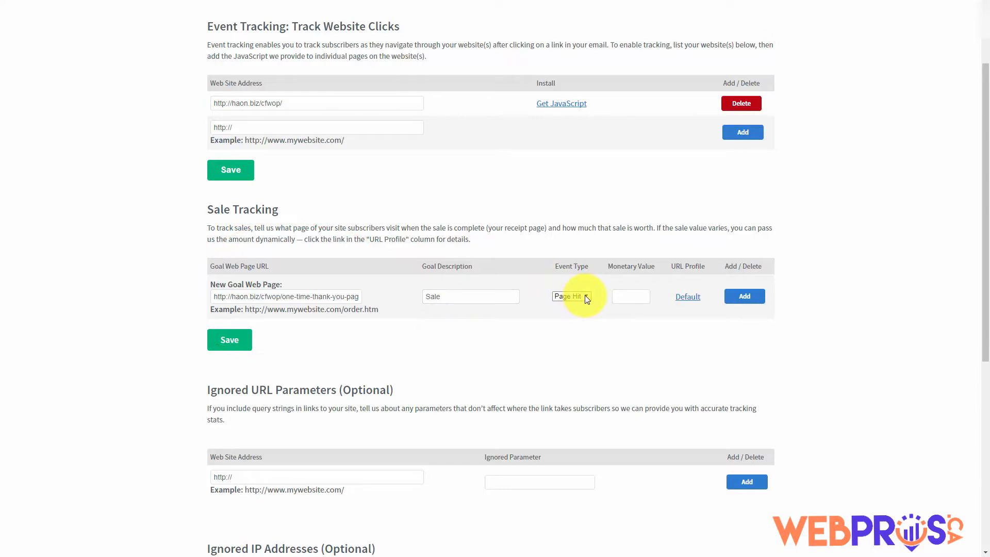
left_click(585, 296)
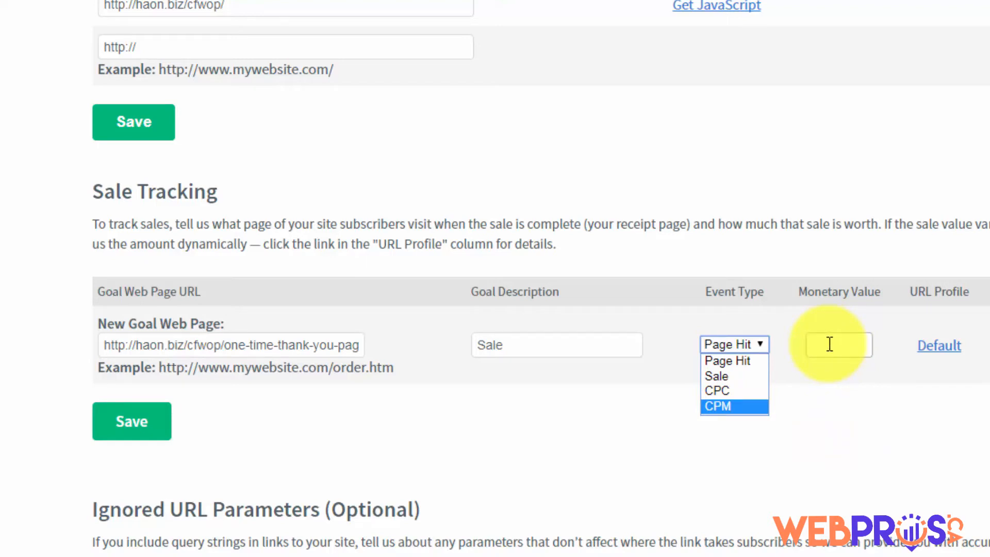
left_click(728, 378)
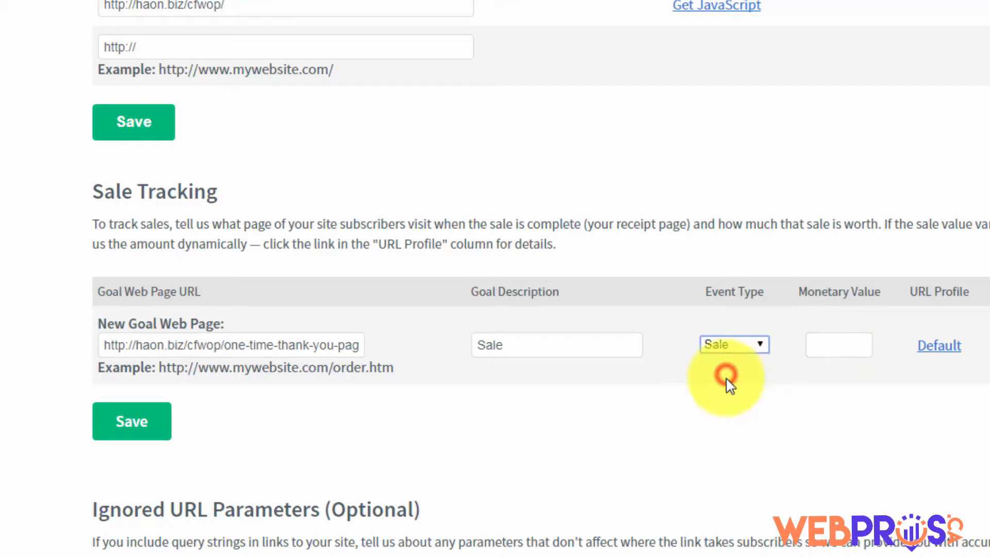
left_click(832, 341)
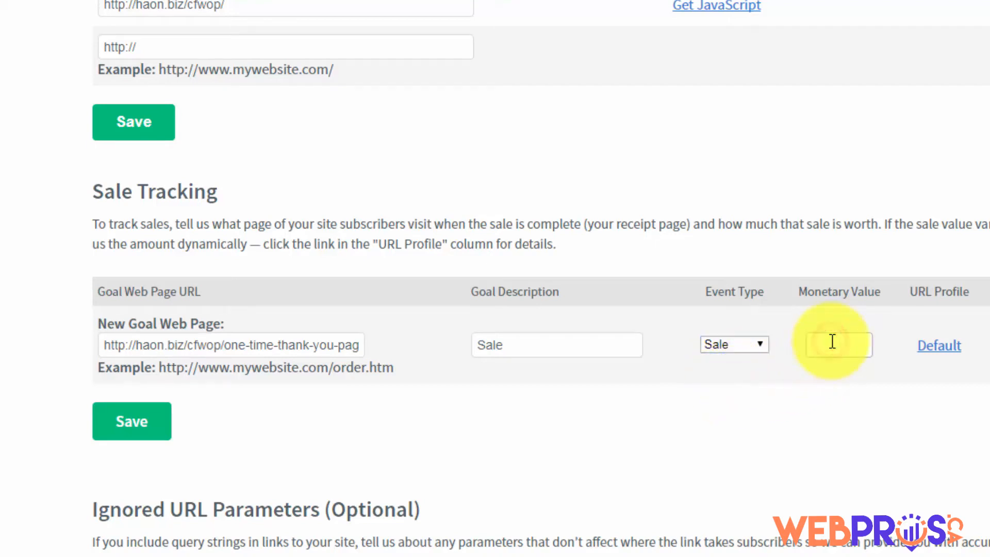
type("7")
type(".00")
type("1")
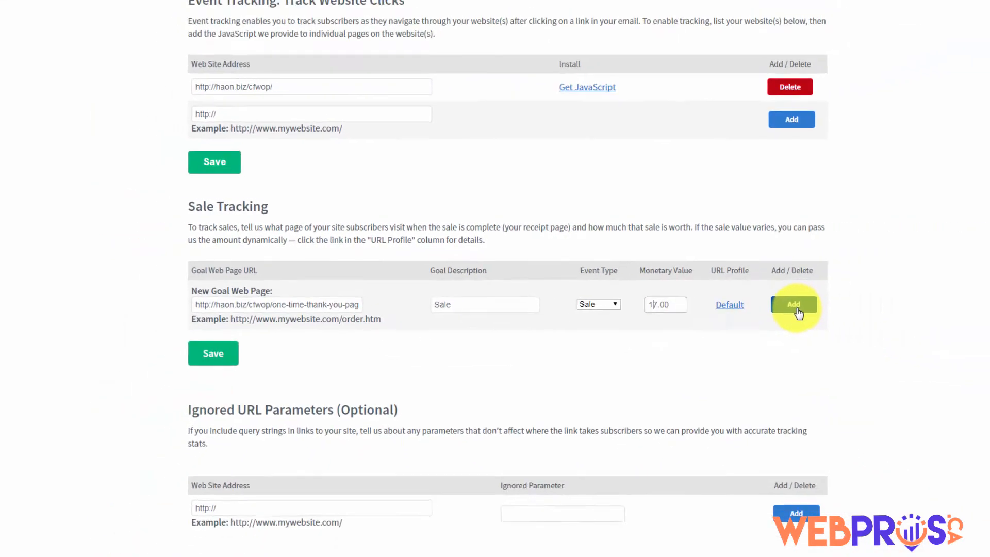
left_click(746, 299)
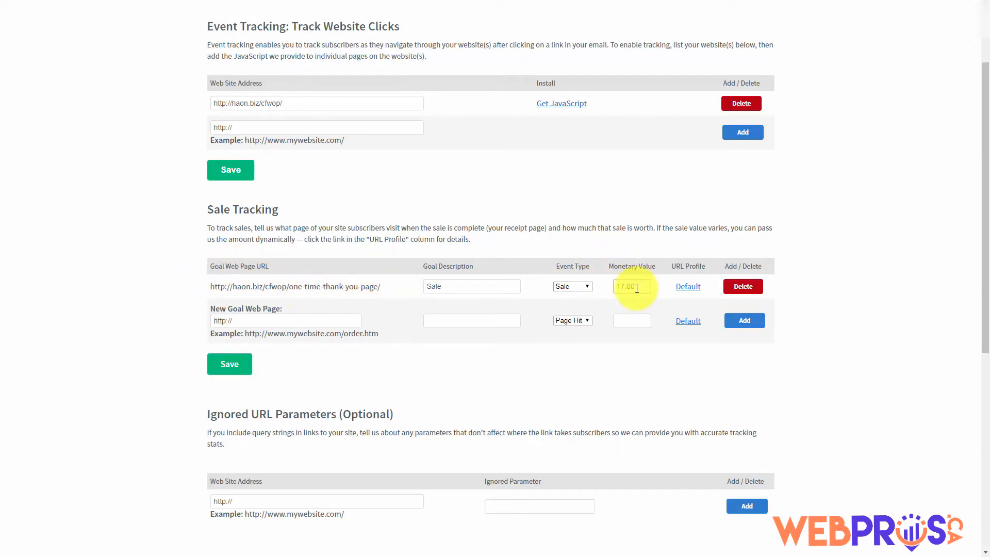
scroll(349, 283, "down", 5)
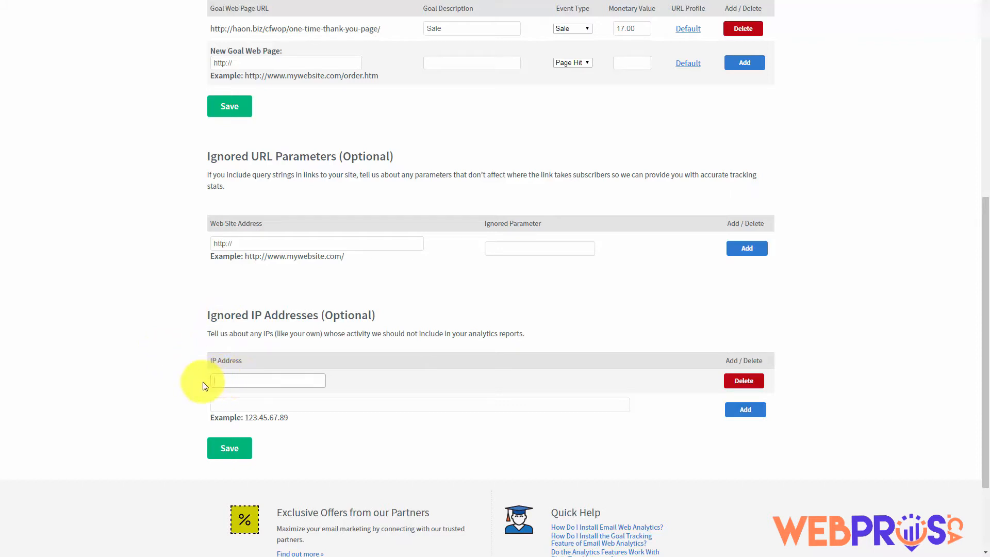
Add your own IP address to the Ignored IP Addresses list
left_click(247, 379)
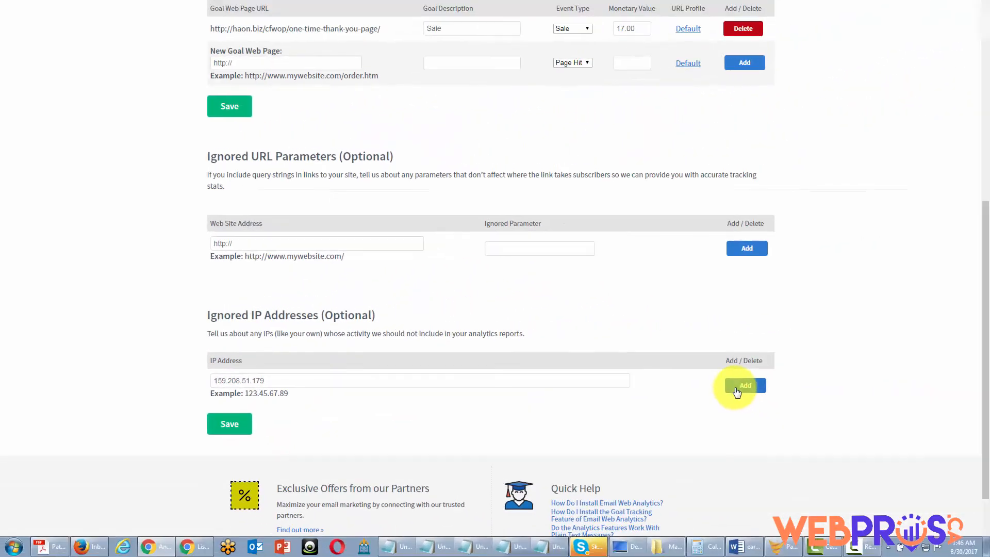
left_click(737, 392)
scroll(721, 392, "down", 2)
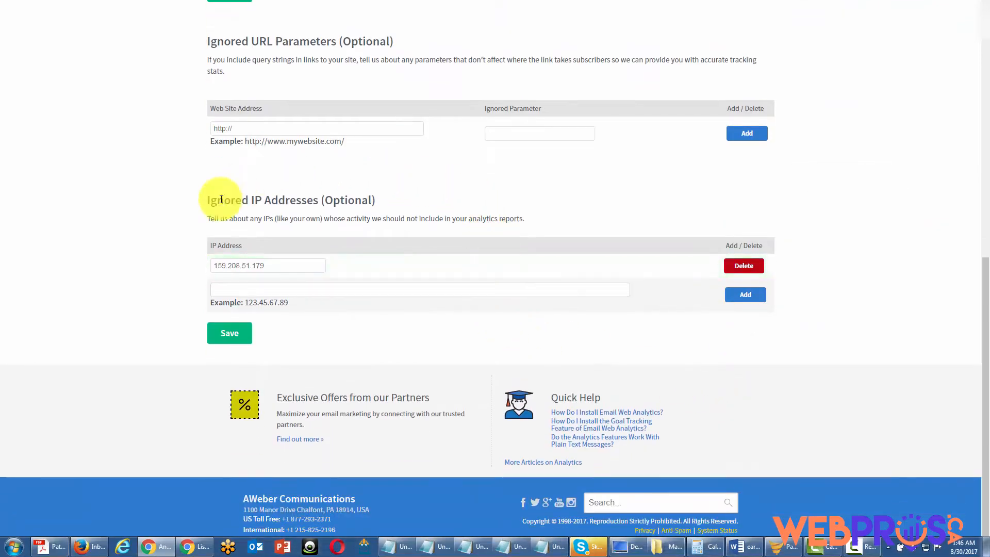
left_click(233, 287)
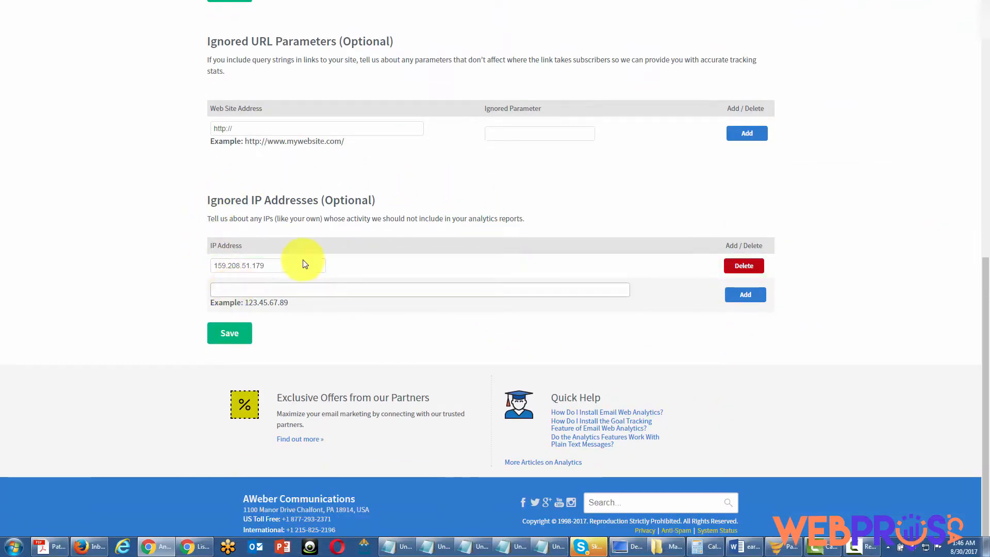
scroll(442, 294, "up", 1)
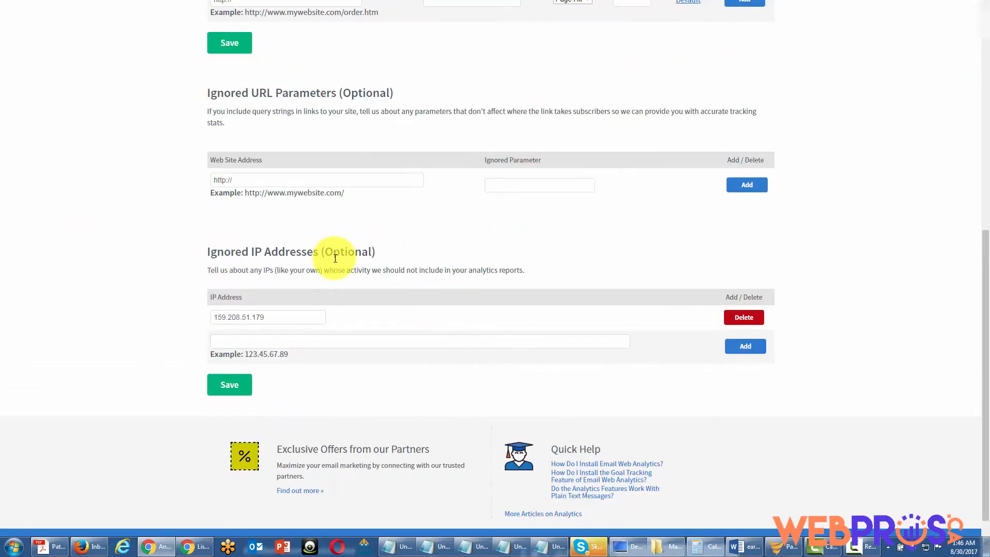
scroll(335, 258, "up", 2)
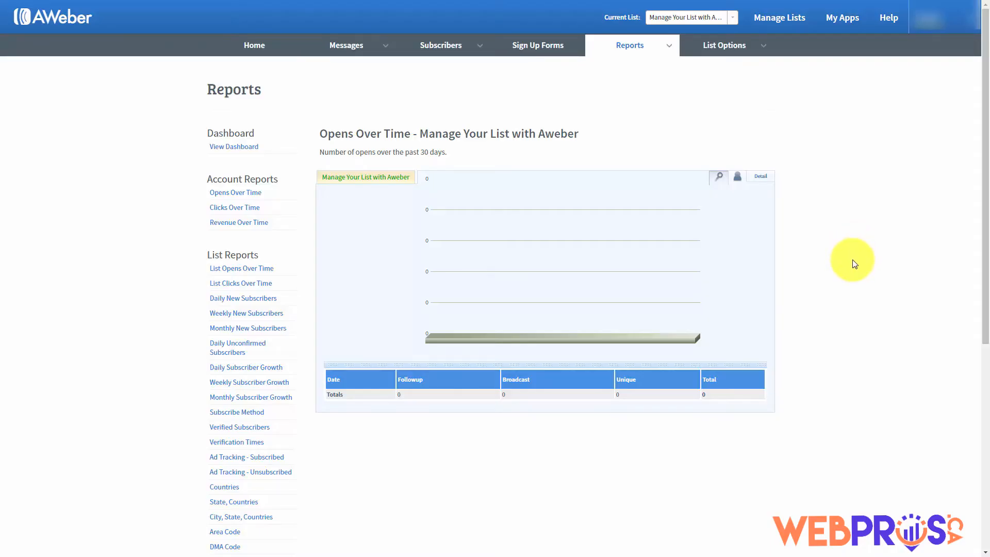
Open the List Opens Over Time report in Detail view, then return to the Reports menu for Revenue Over Time
left_click(668, 47)
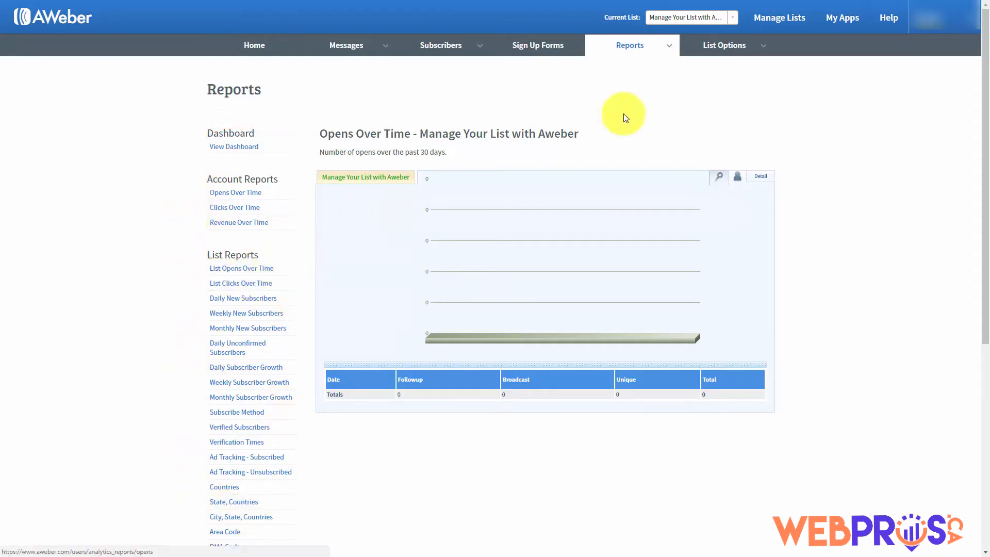
left_click(613, 44)
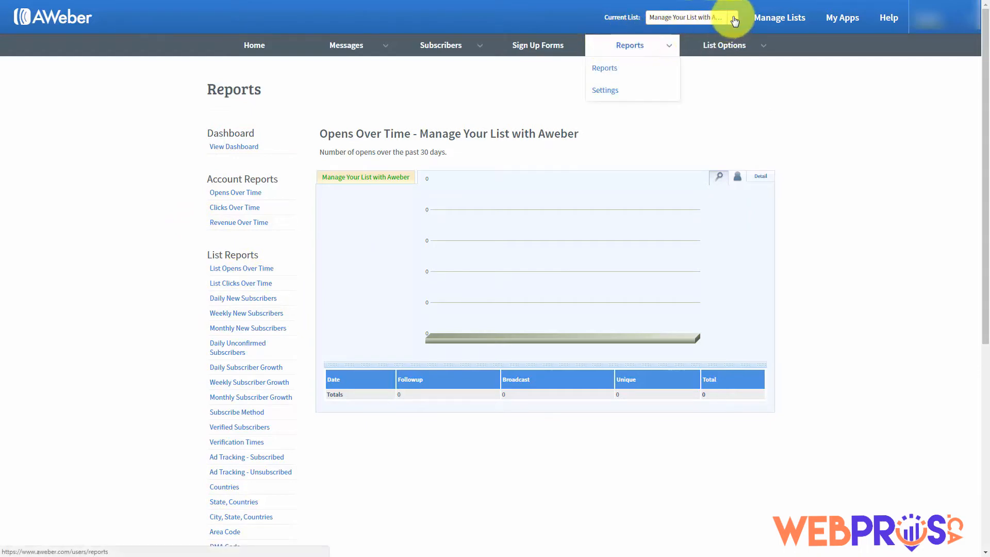
left_click(844, 190)
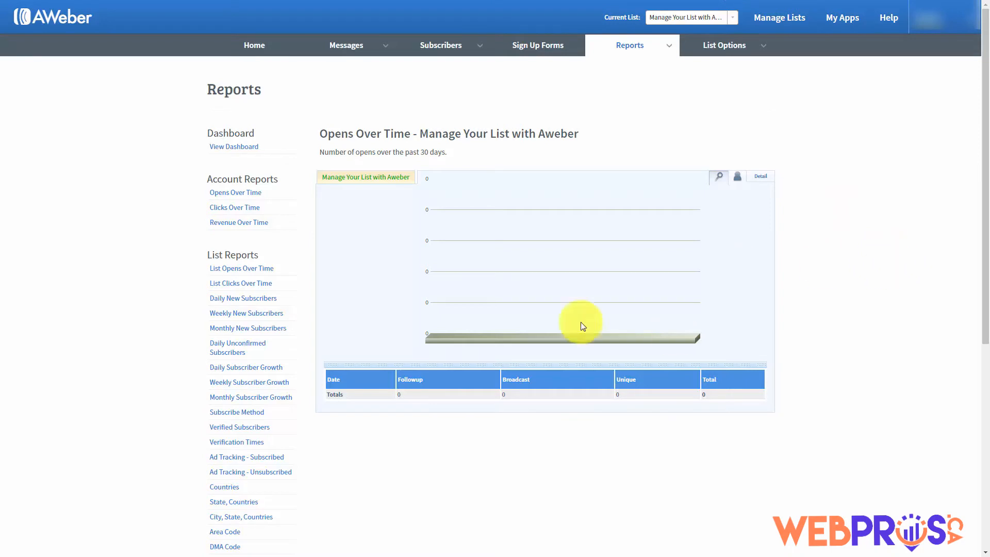
left_click(230, 270)
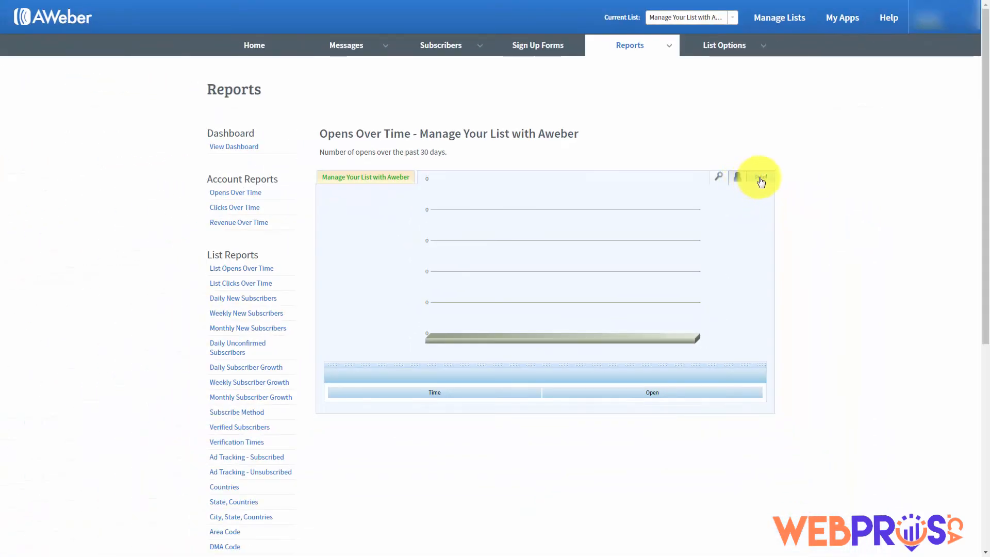
left_click(761, 179)
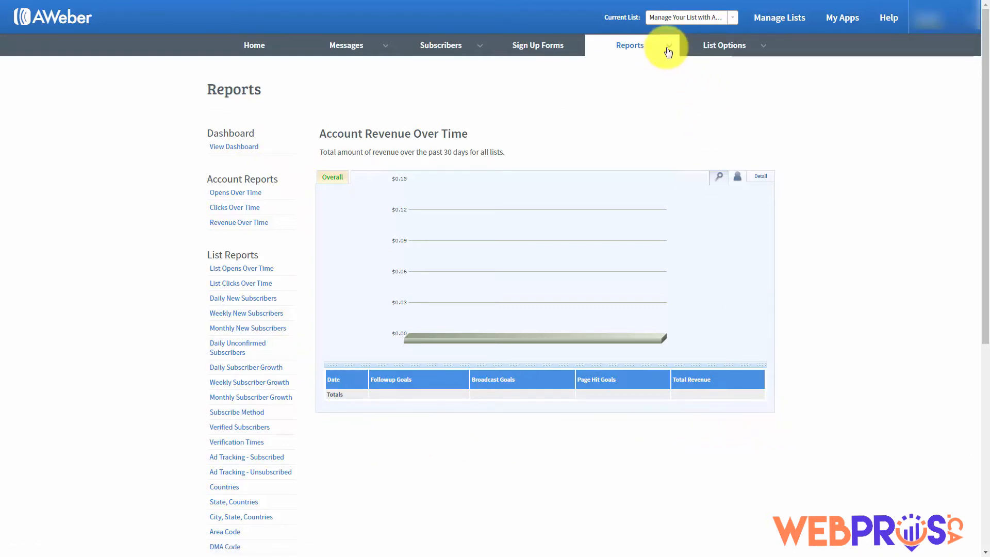
mouse_move(665, 45)
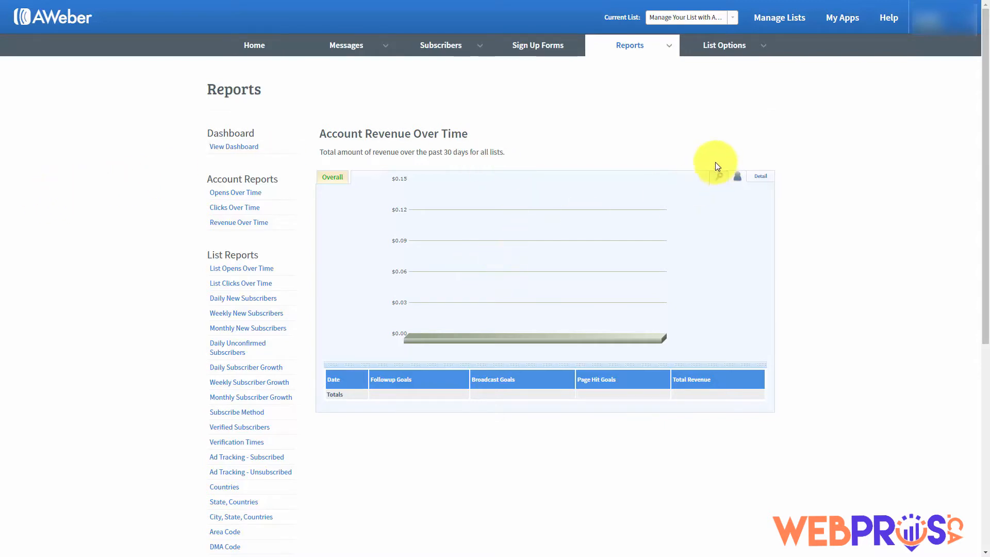
left_click(667, 49)
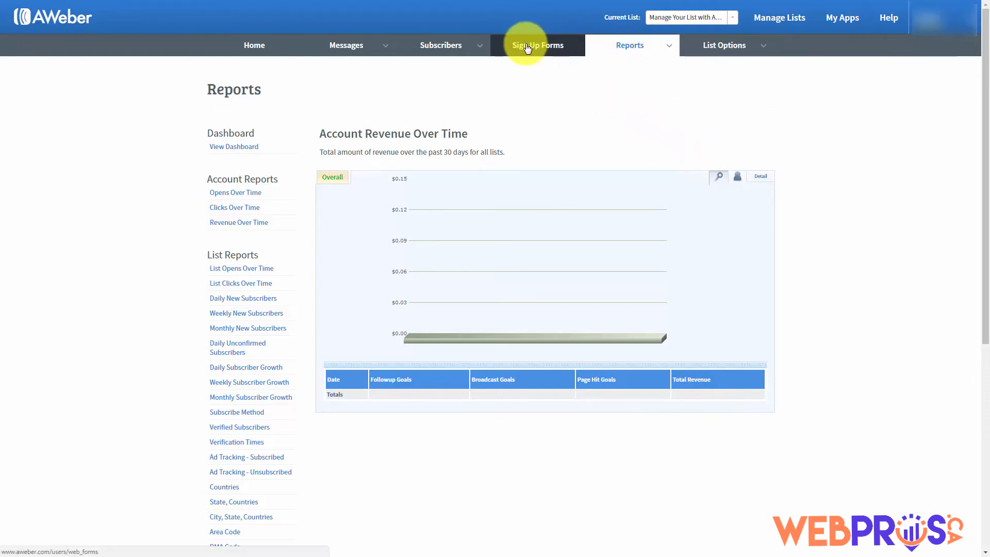
Create the first sign-up form from the Sign Up Forms tab, opening its default Name and Email design
left_click(527, 49)
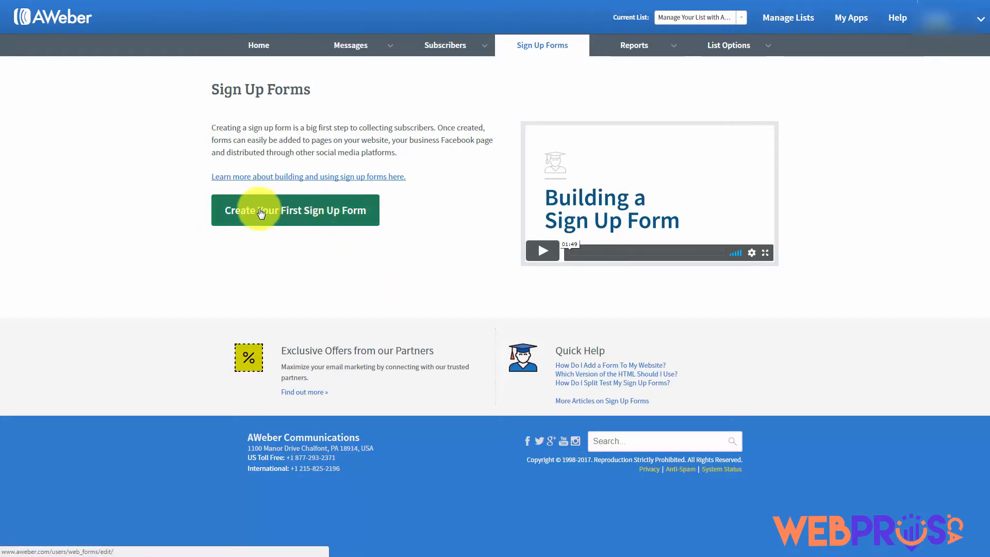
left_click(286, 215)
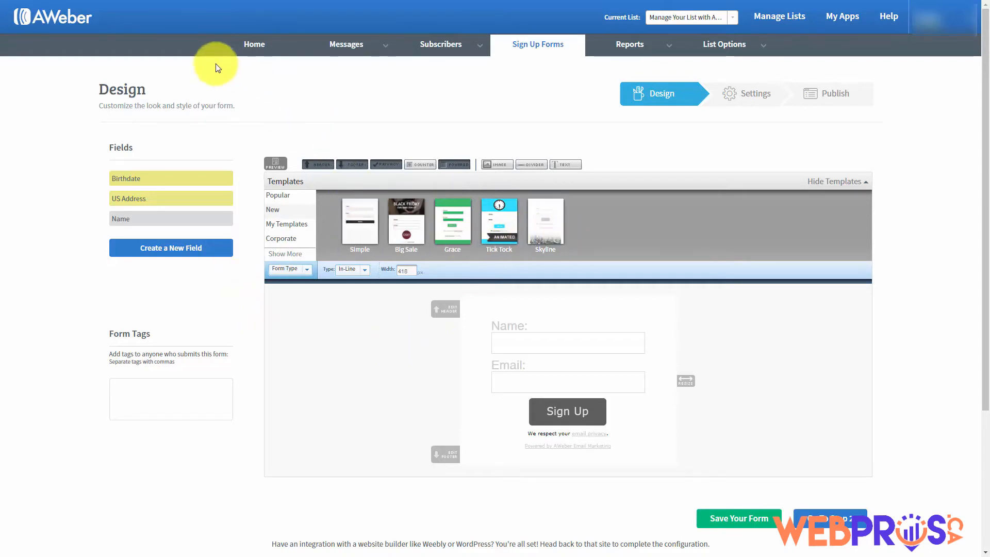
Browse the Popular templates and preview Basic, then close the preview without loading it
left_click(279, 198)
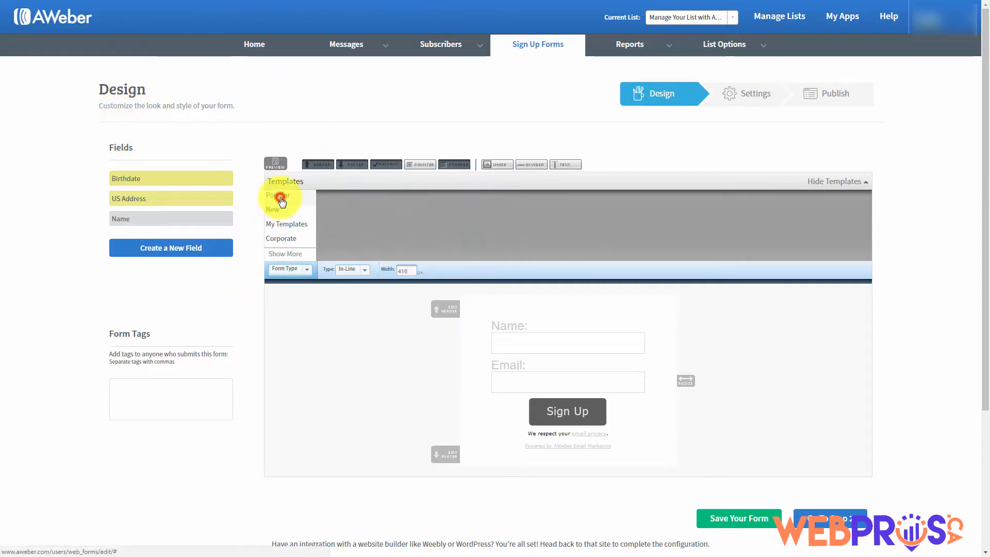
left_click(357, 215)
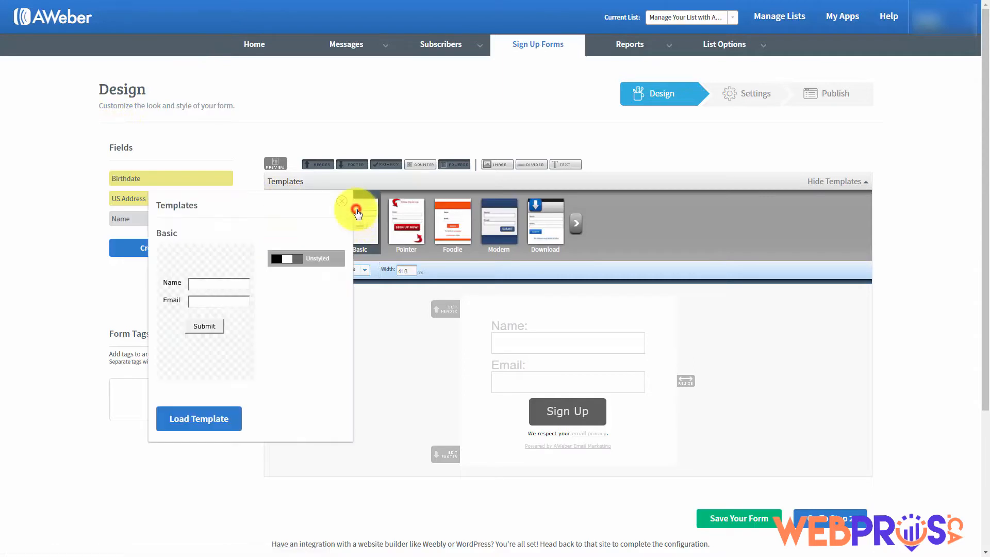
left_click(342, 202)
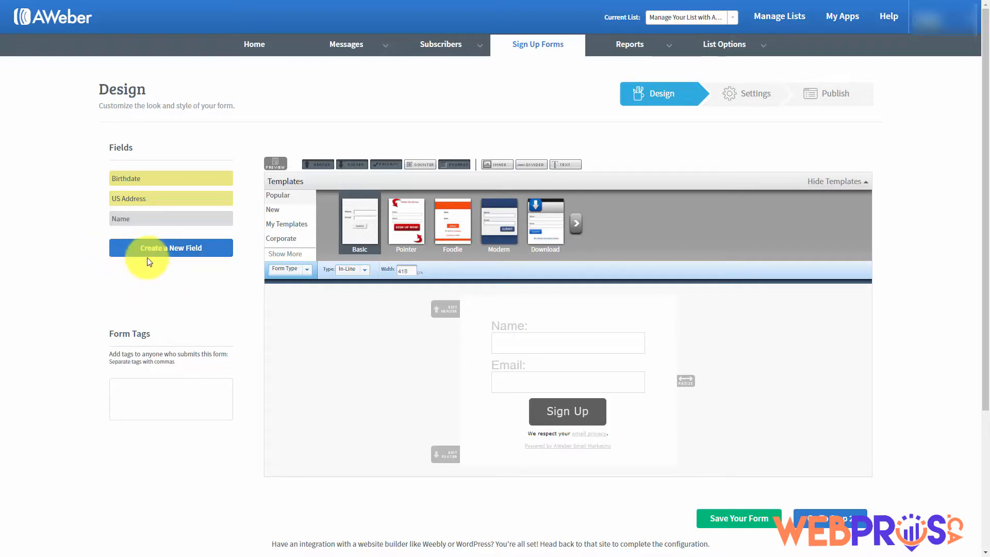
mouse_move(760, 53)
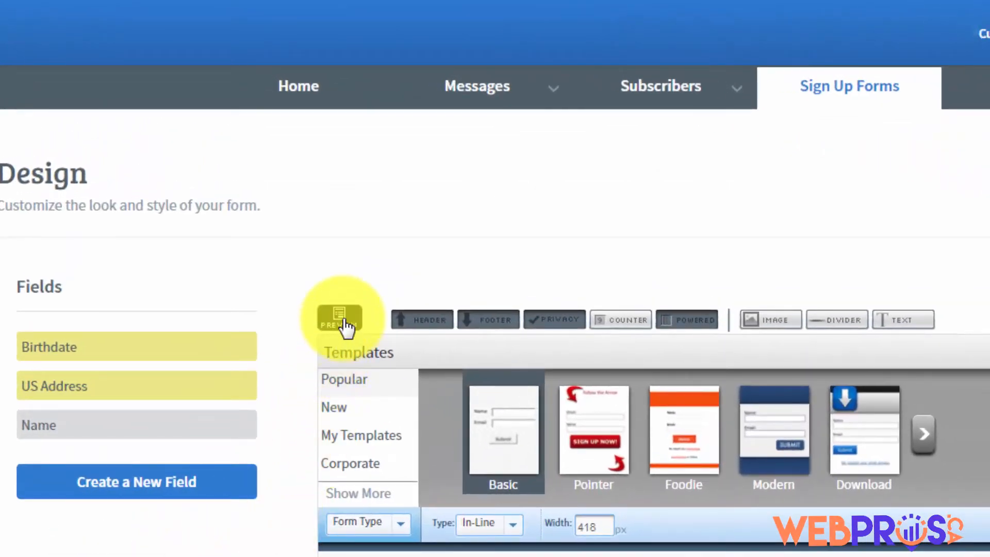
Allow pop-ups from aweber.com, preview My Web Form, and return to the Design editor
left_click(342, 322)
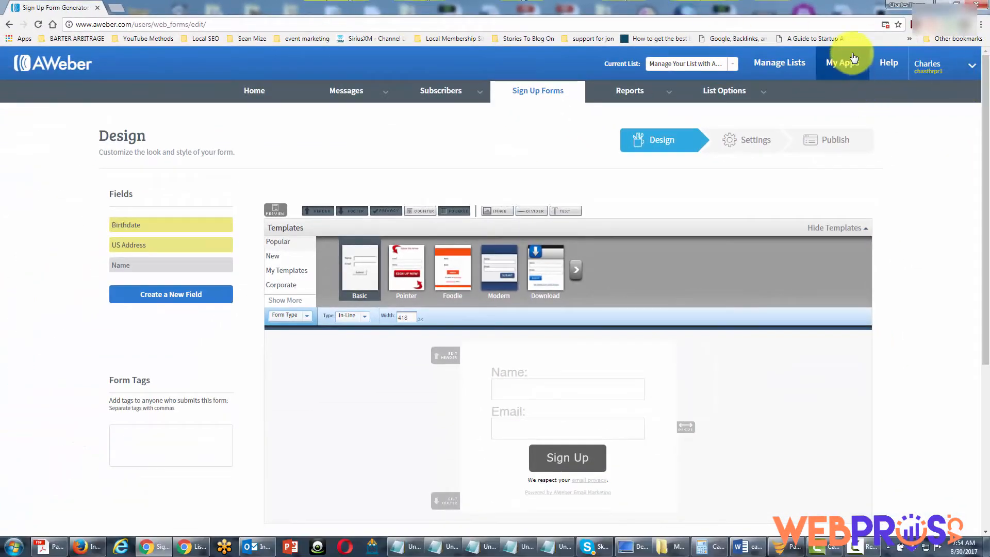
left_click(885, 25)
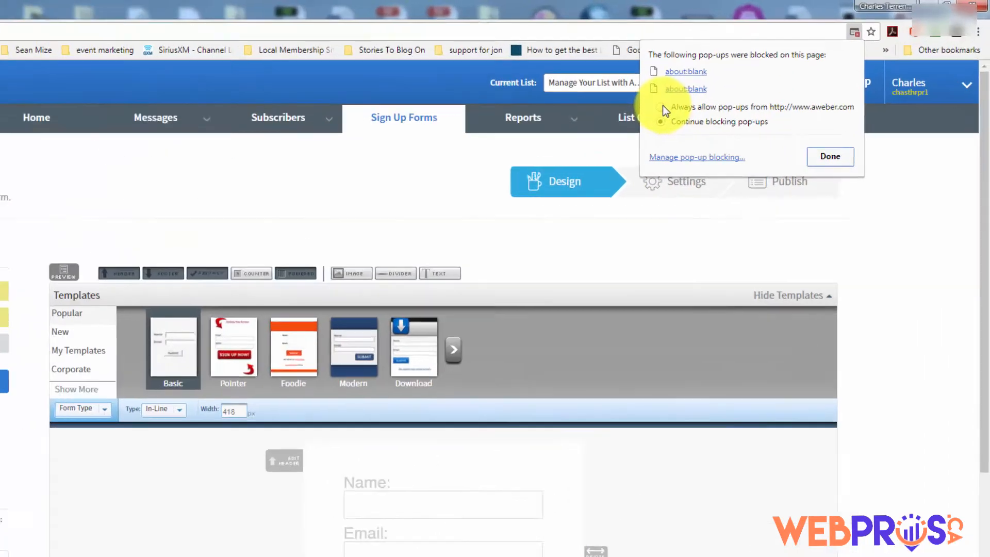
left_click(737, 82)
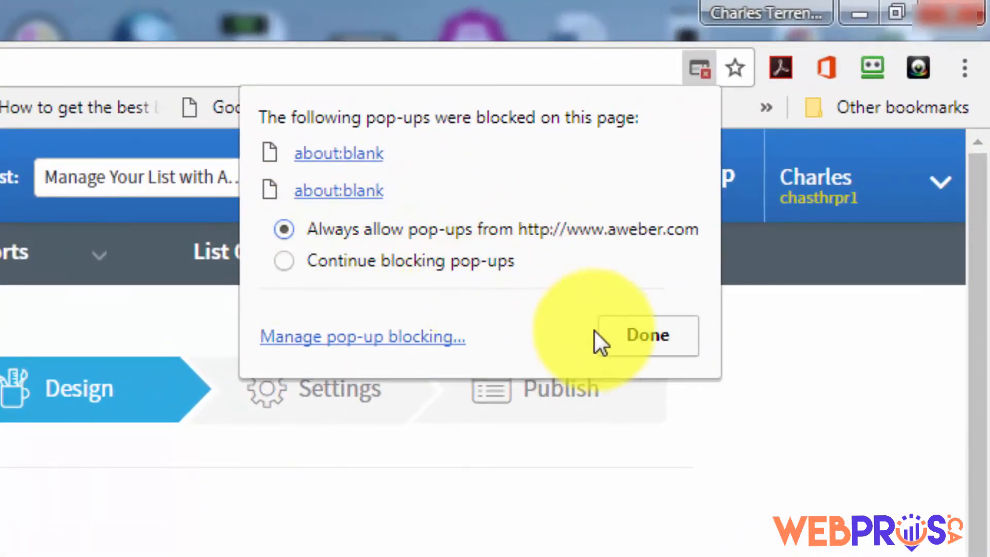
left_click(624, 330)
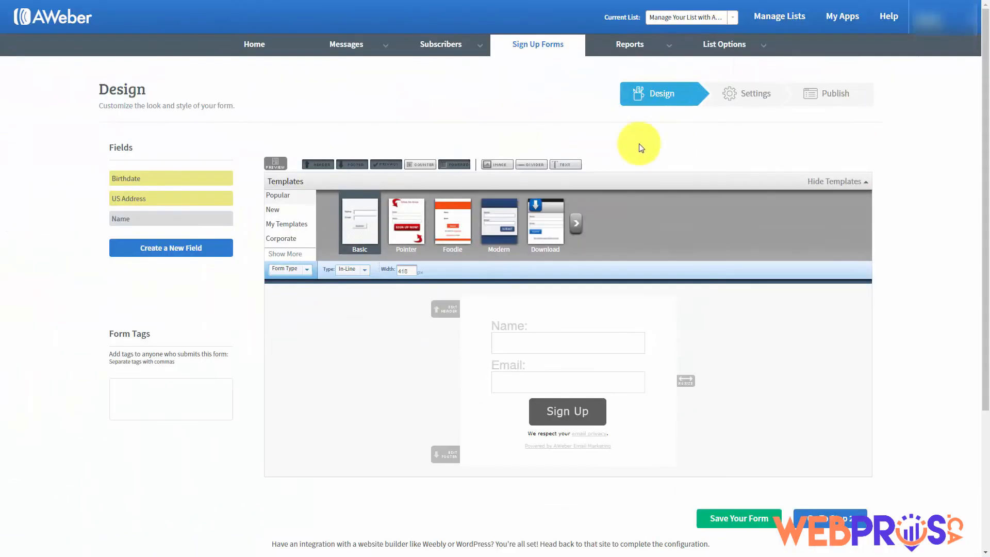
left_click(275, 163)
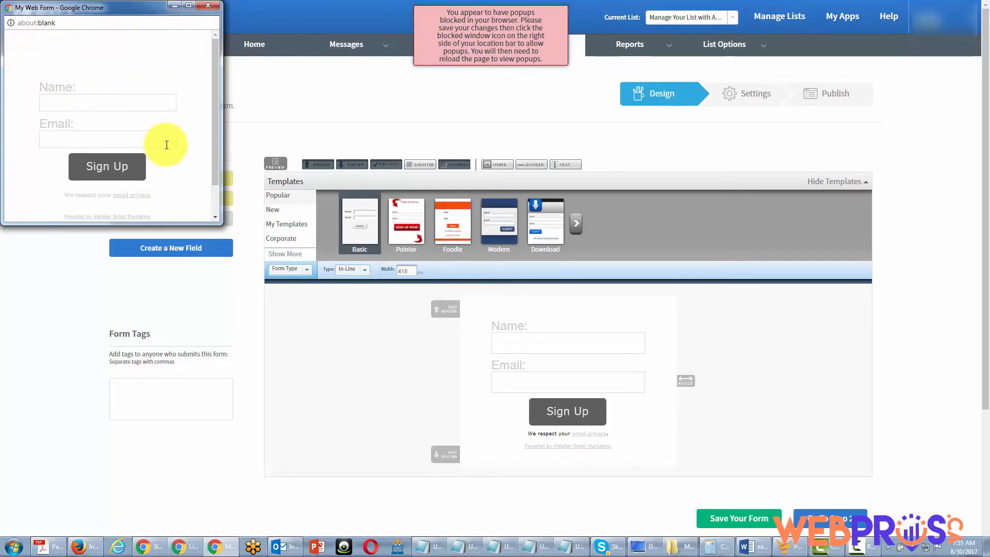
left_click(504, 26)
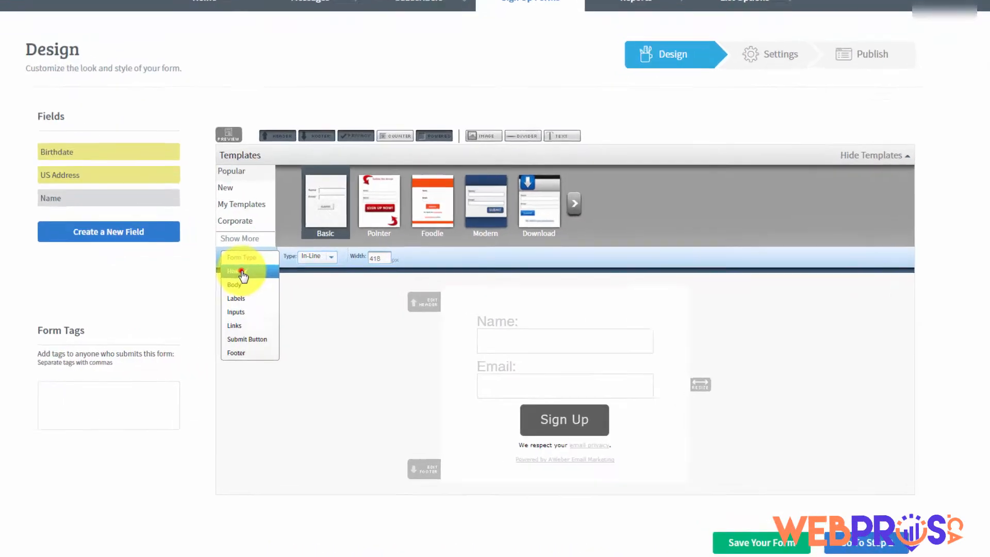
Review the Header padding settings, then the Body and Labels styling sections
left_click(283, 282)
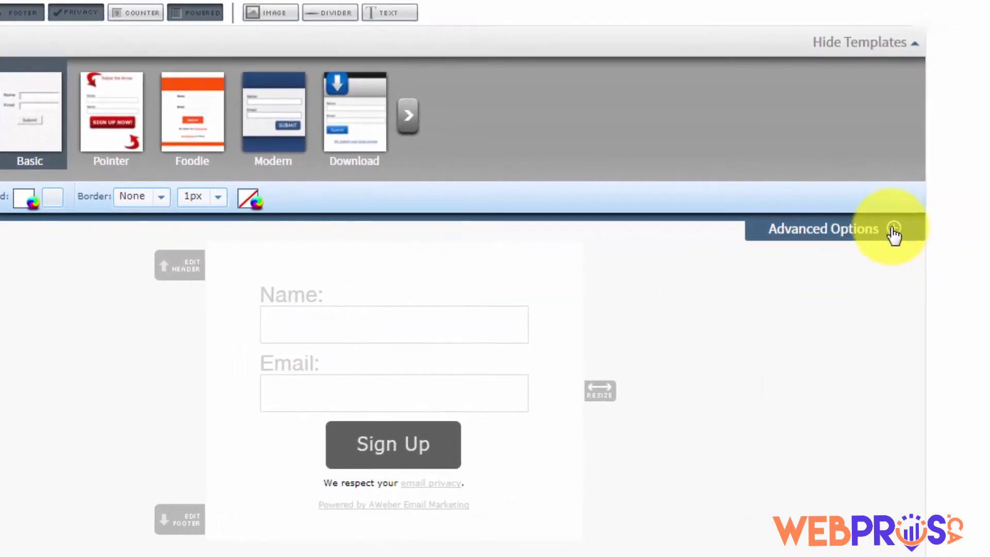
left_click(891, 227)
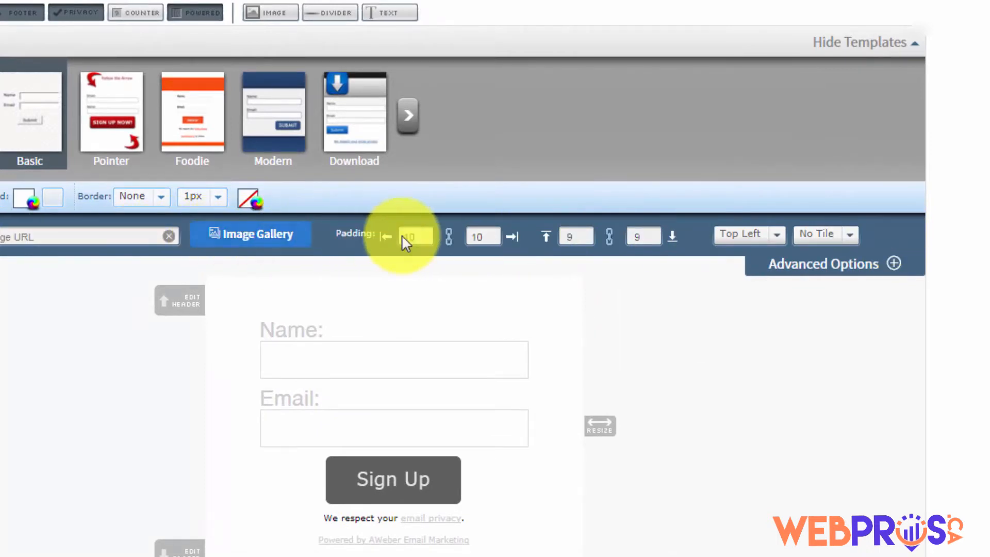
left_click(569, 239)
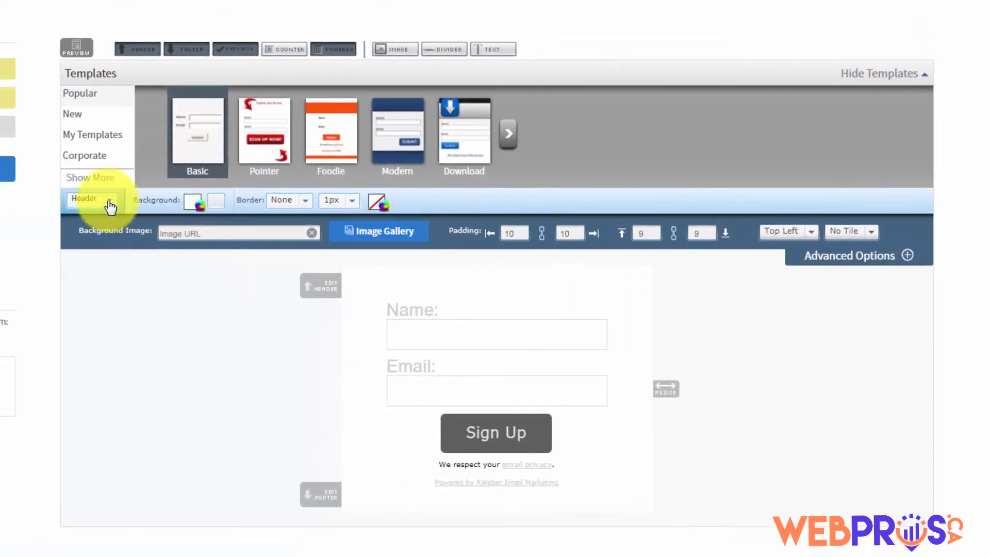
left_click(110, 206)
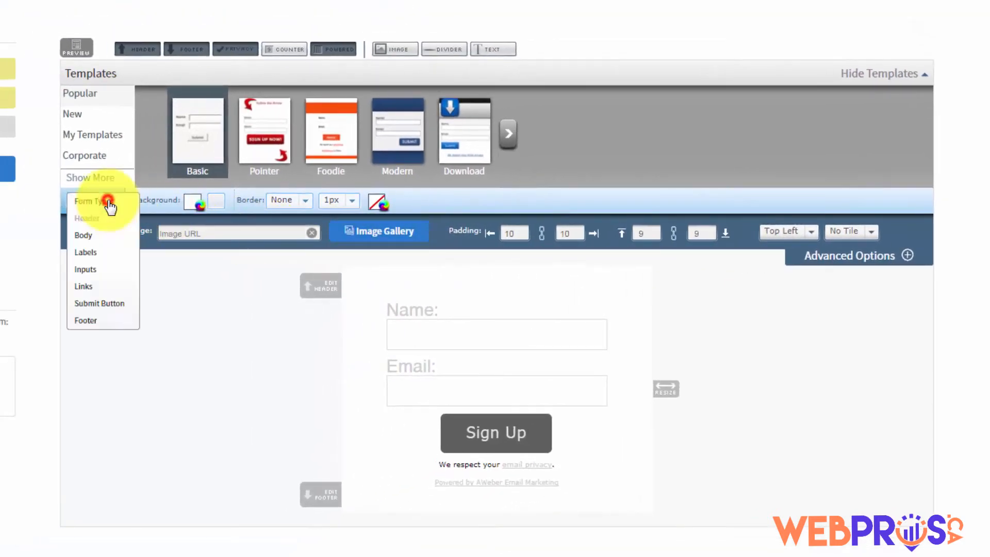
left_click(81, 236)
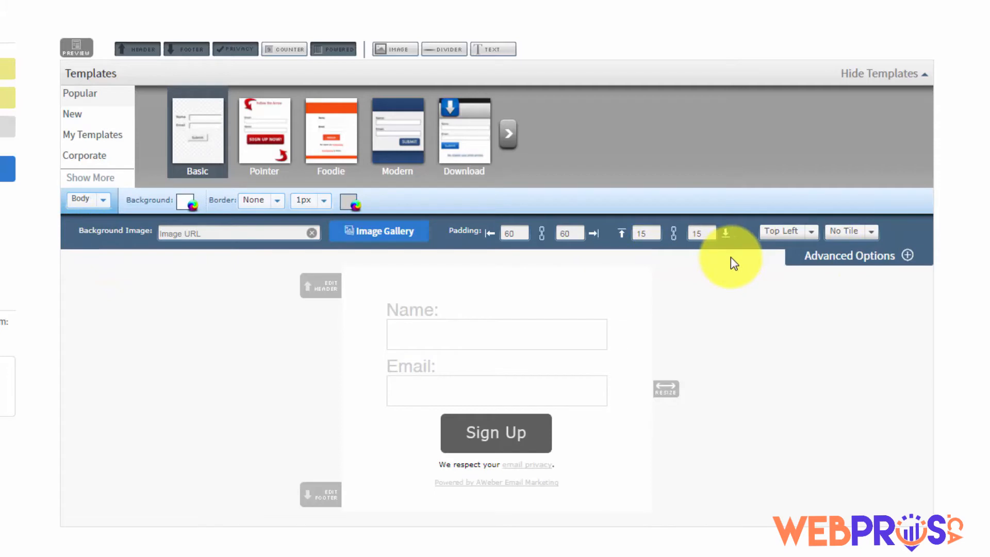
left_click(103, 201)
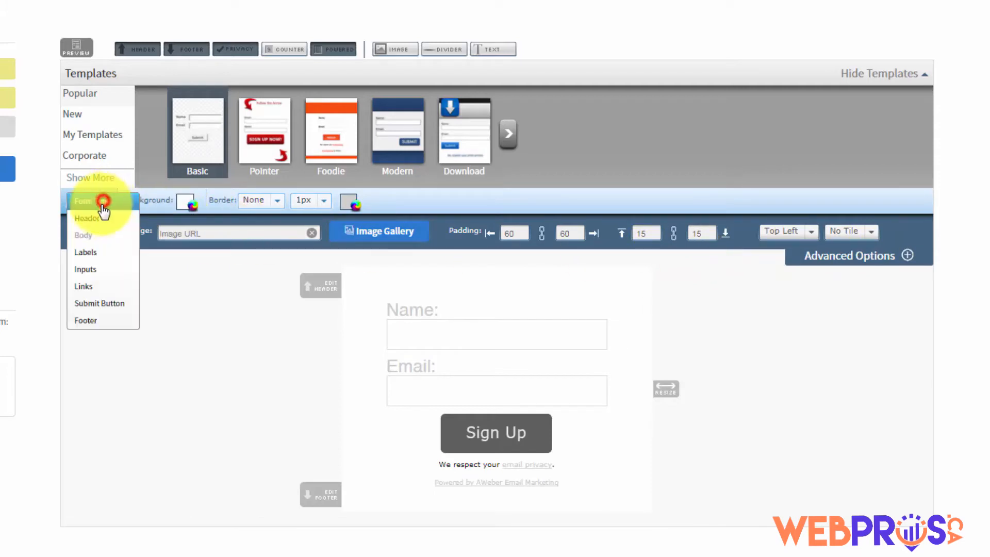
left_click(82, 255)
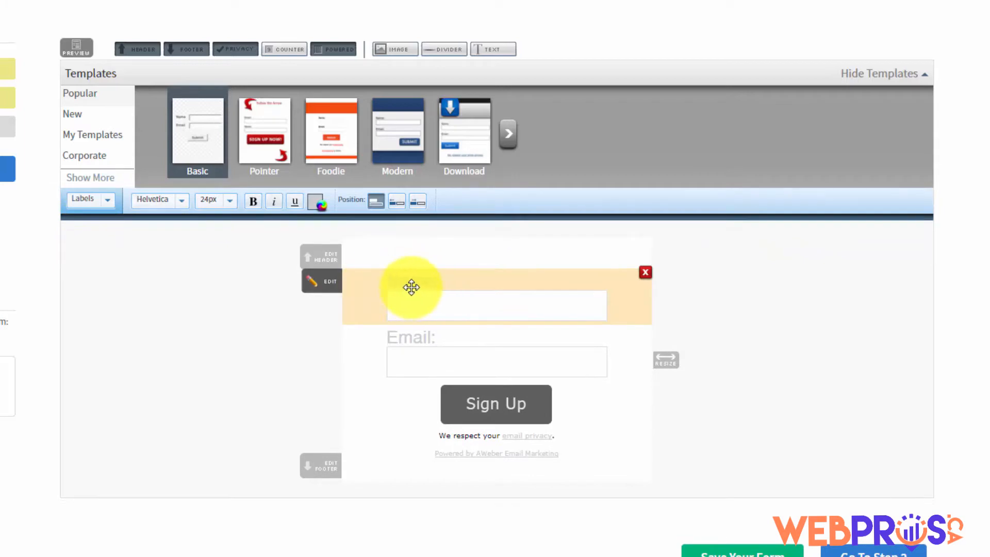
mouse_move(412, 284)
left_mouse_down()
mouse_move(415, 338)
mouse_move(410, 285)
left_mouse_up()
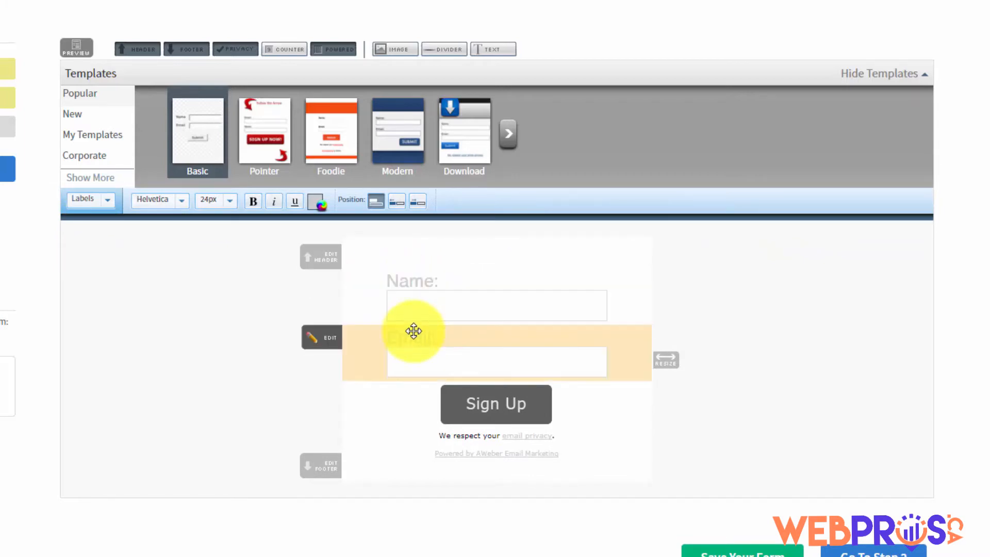
Step through the Inputs and Links styling sections, ending on the Sign Up button
left_click(107, 200)
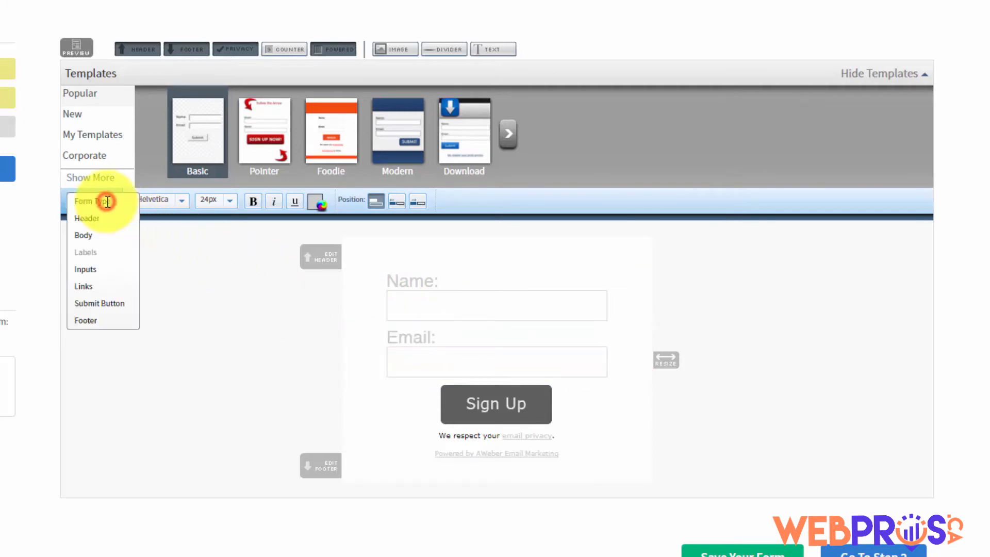
left_click(89, 269)
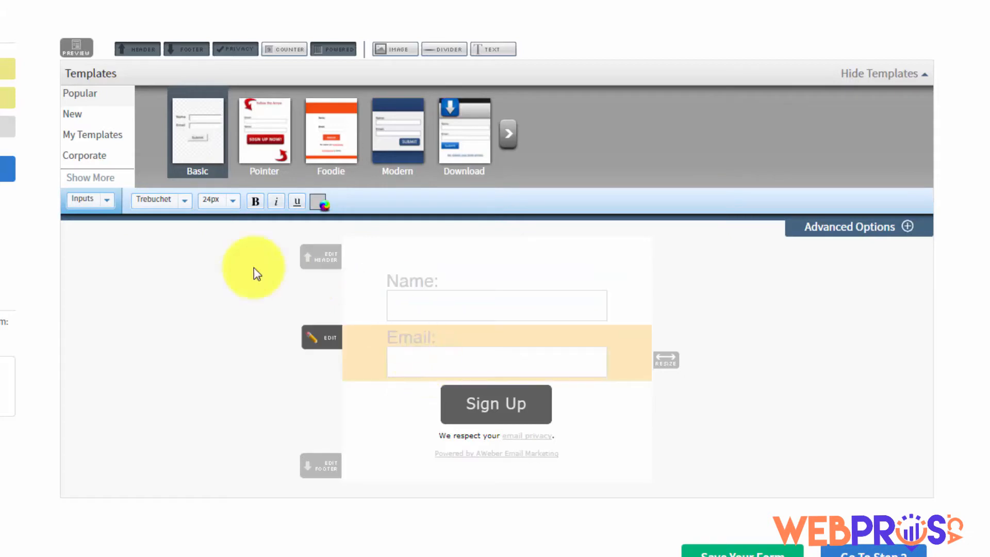
left_click(904, 228)
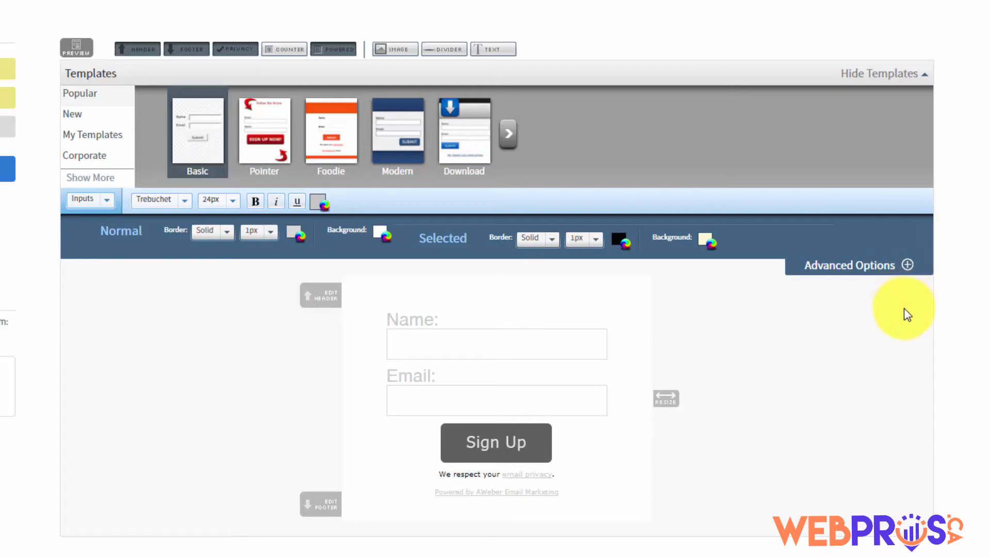
left_click(106, 201)
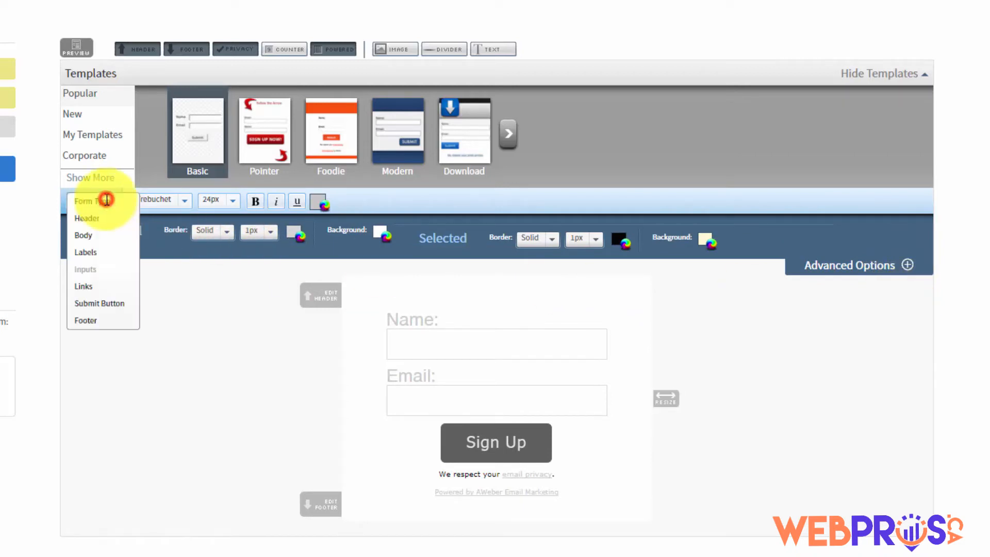
left_click(85, 289)
left_click(100, 201)
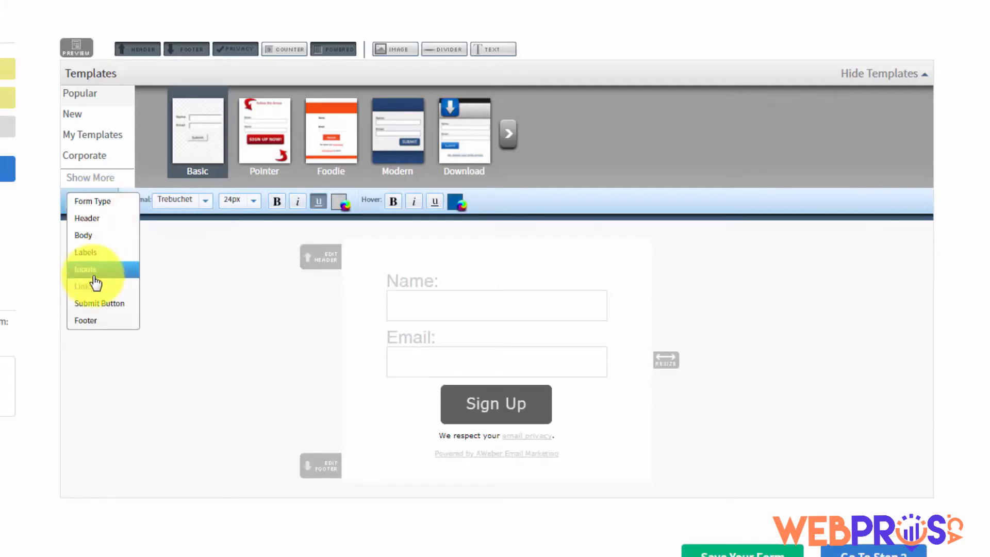
left_click(94, 305)
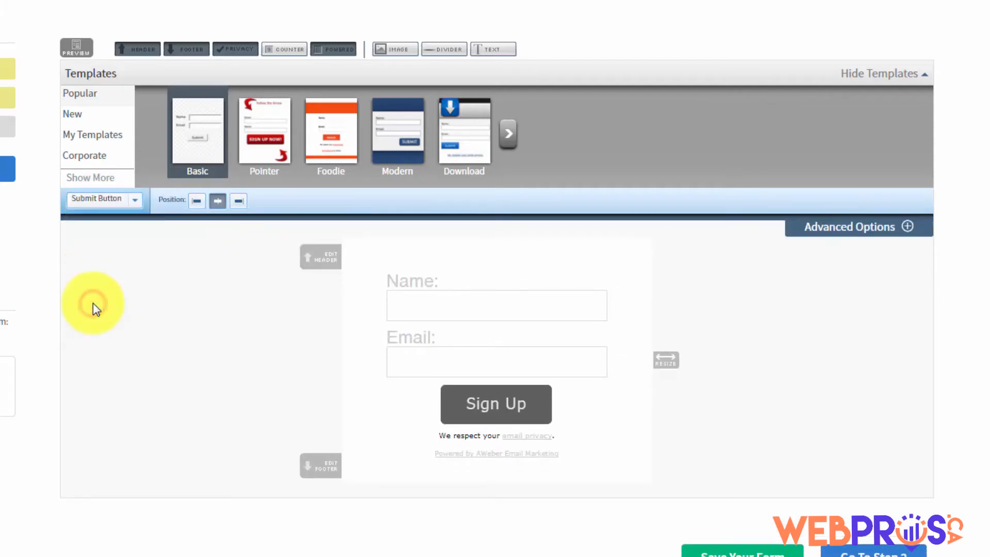
Review the Sign Up button's image settings, then switch to the Footer section
left_click(907, 231)
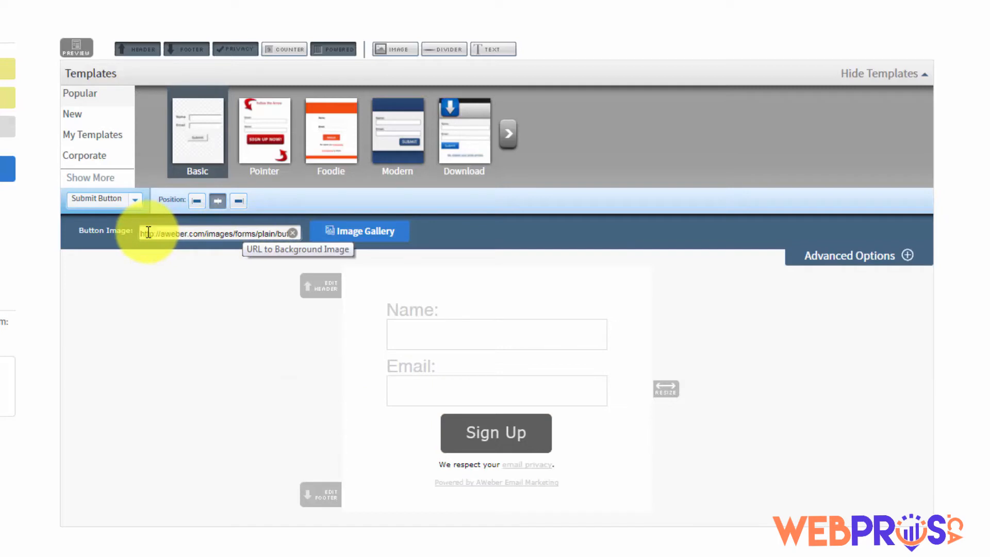
left_click(135, 200)
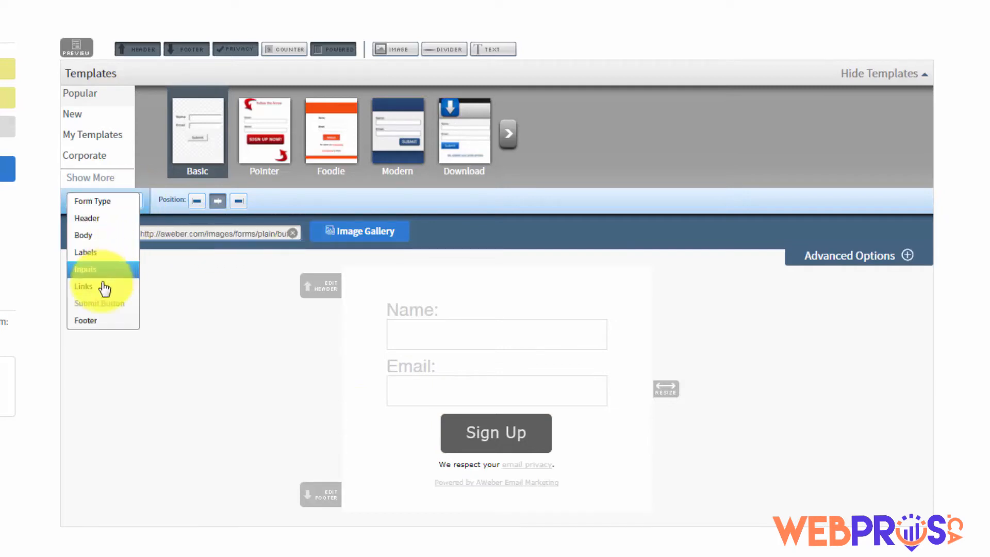
left_click(90, 322)
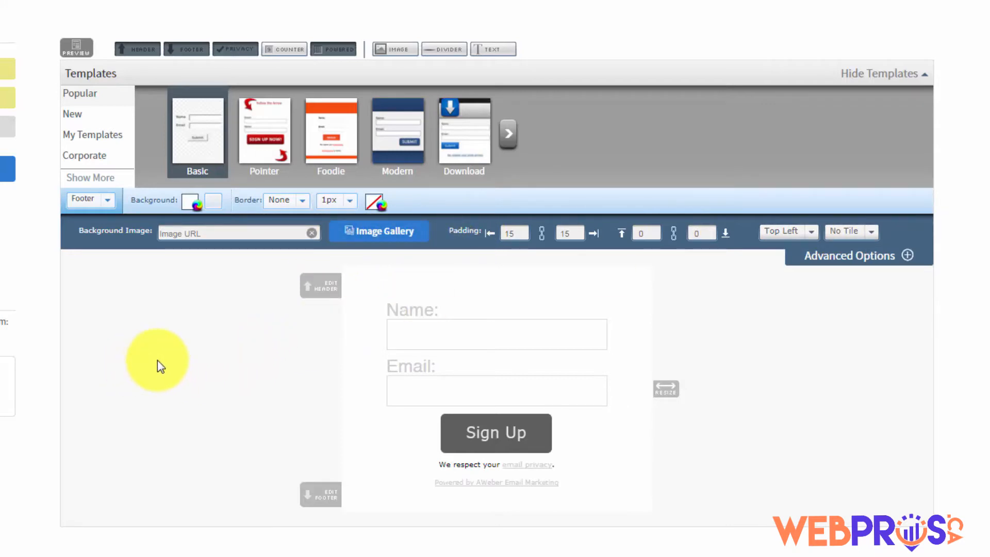
Turn off the Header, Footer, Privacy and Powered by AWeber elements
left_click(137, 49)
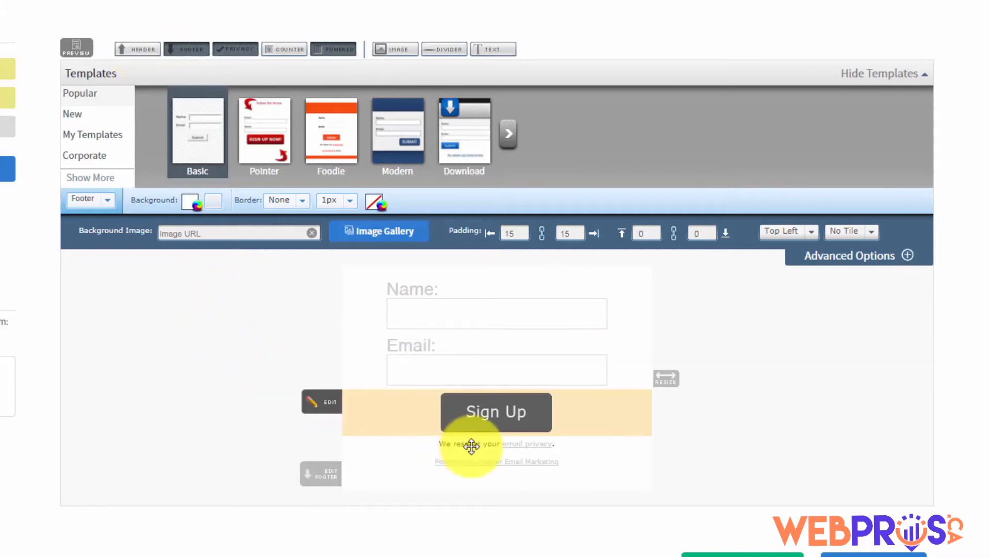
left_click(187, 50)
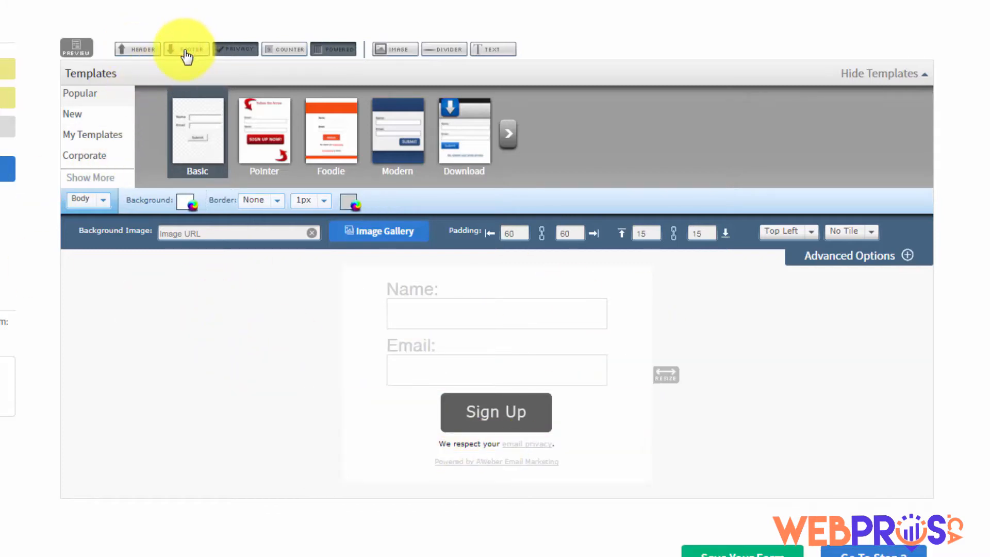
left_click(231, 50)
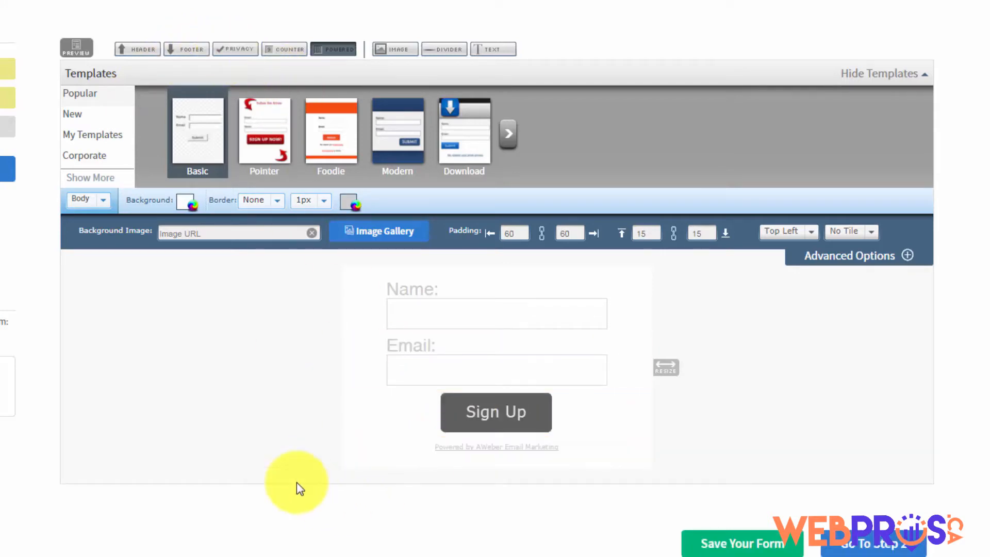
left_click(331, 50)
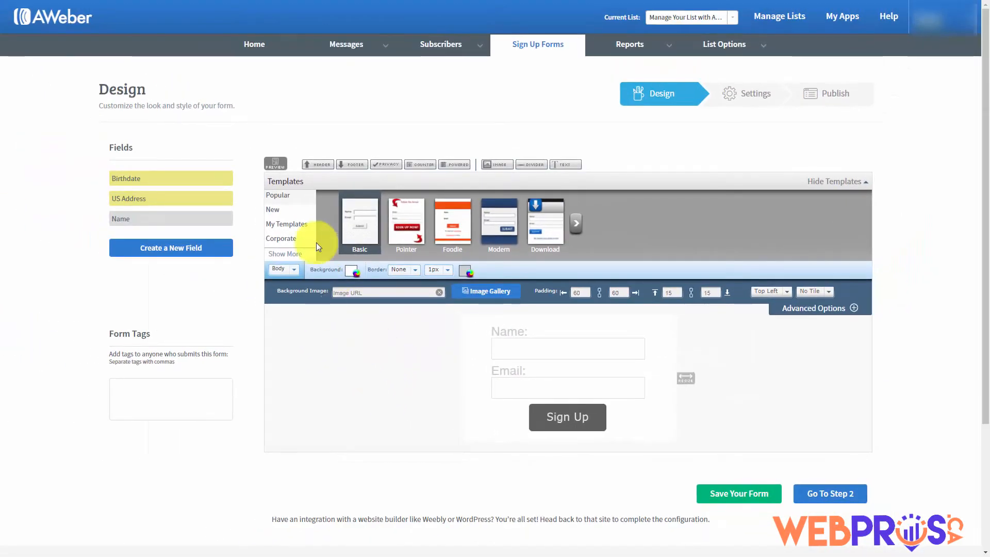
Preview the form, then switch its type to Pop-Over and preview it
left_click(275, 164)
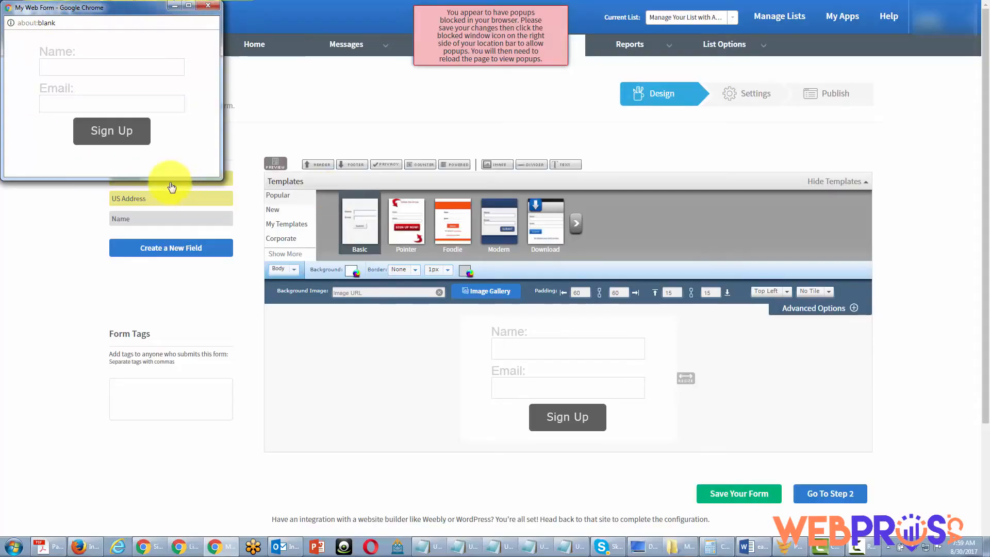
left_click(208, 6)
left_click(496, 39)
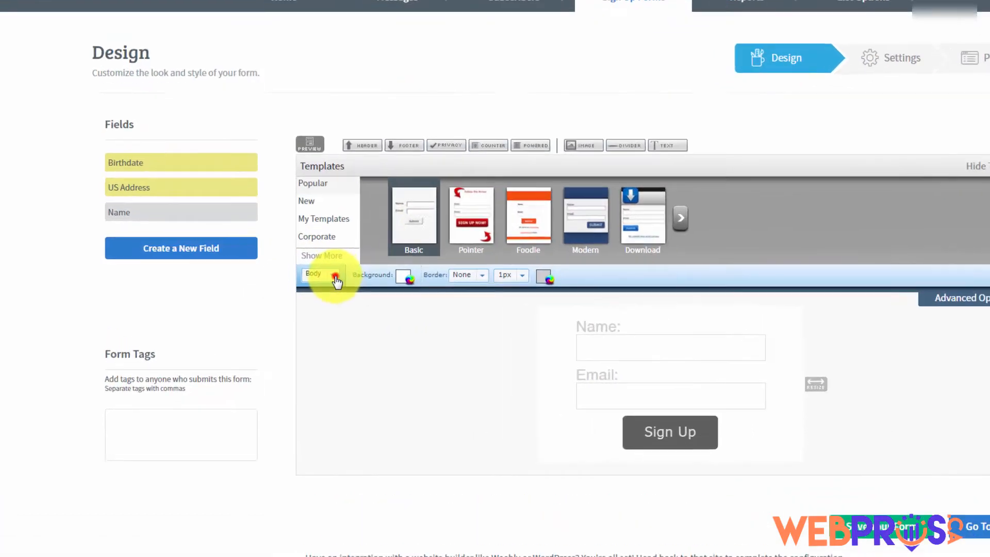
left_click(288, 269)
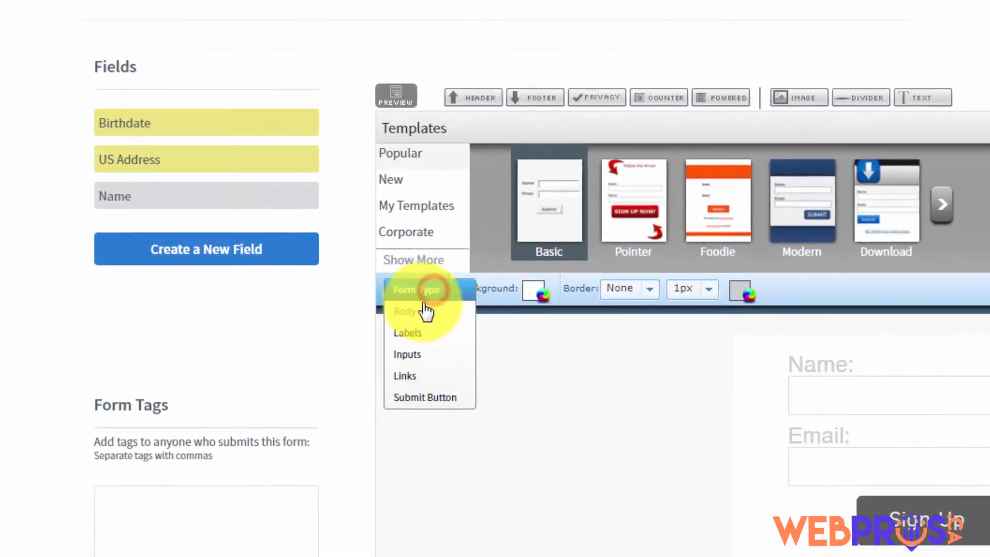
left_click(471, 304)
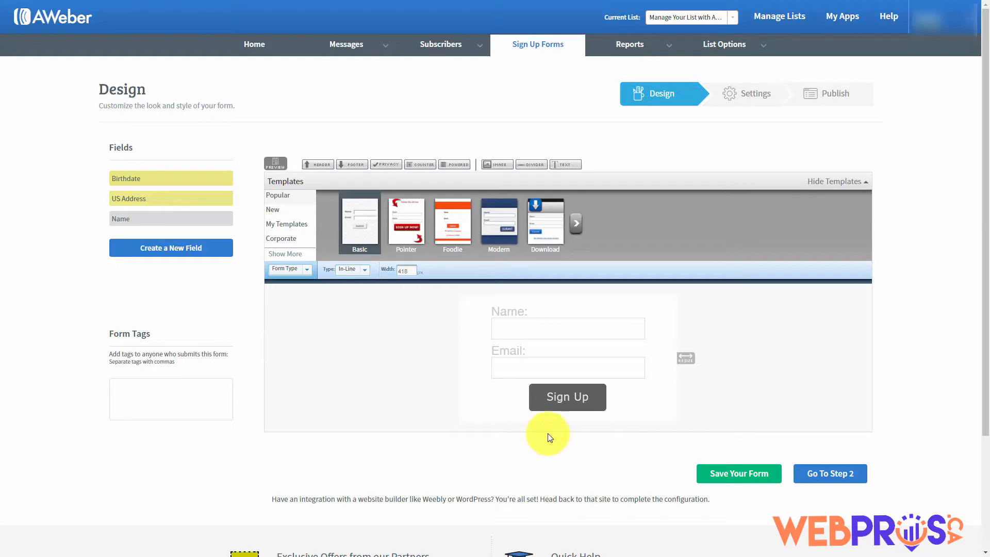
left_click(363, 271)
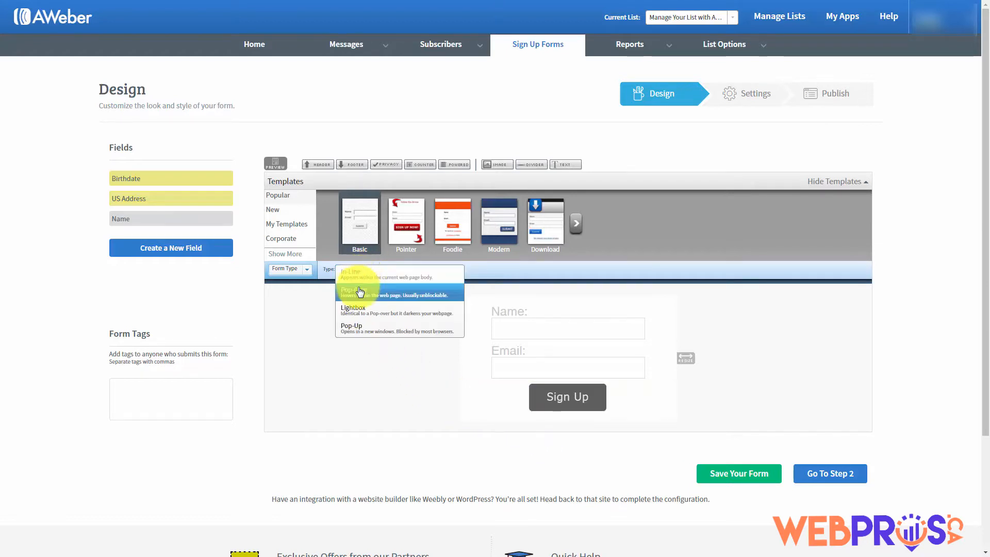
left_click(359, 294)
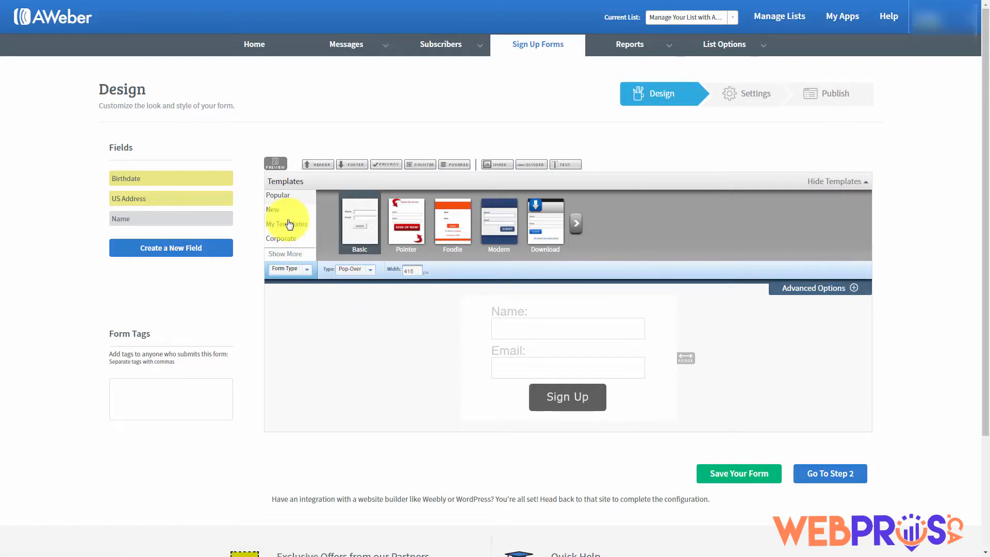
left_click(275, 164)
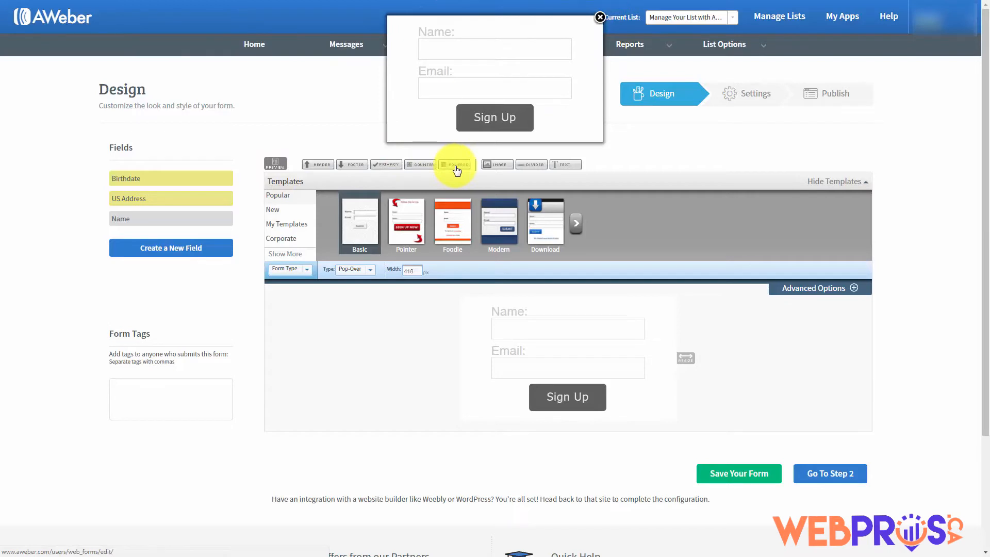
left_click(600, 17)
Try the Lightbox type with a preview, then choose Pop-Up and preview it
left_click(369, 270)
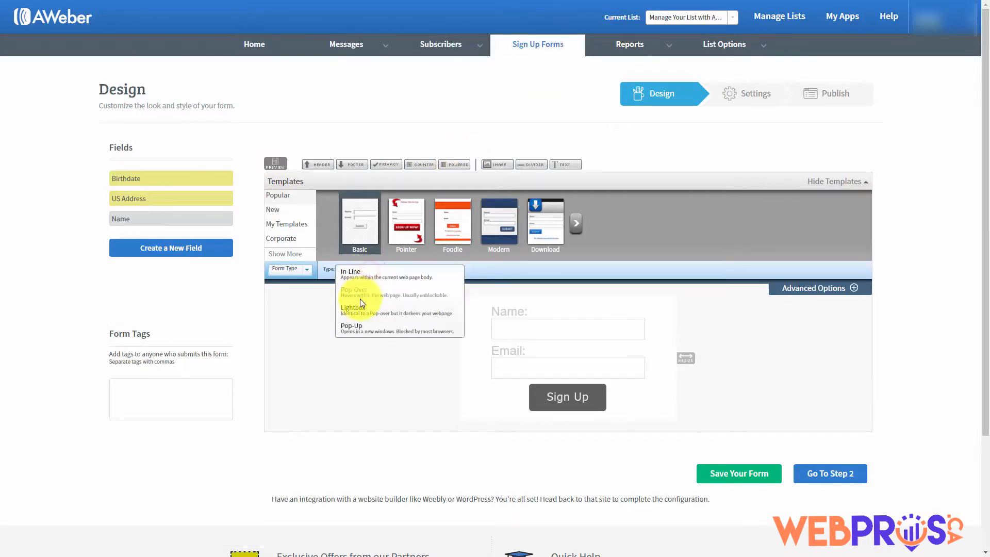
left_click(359, 311)
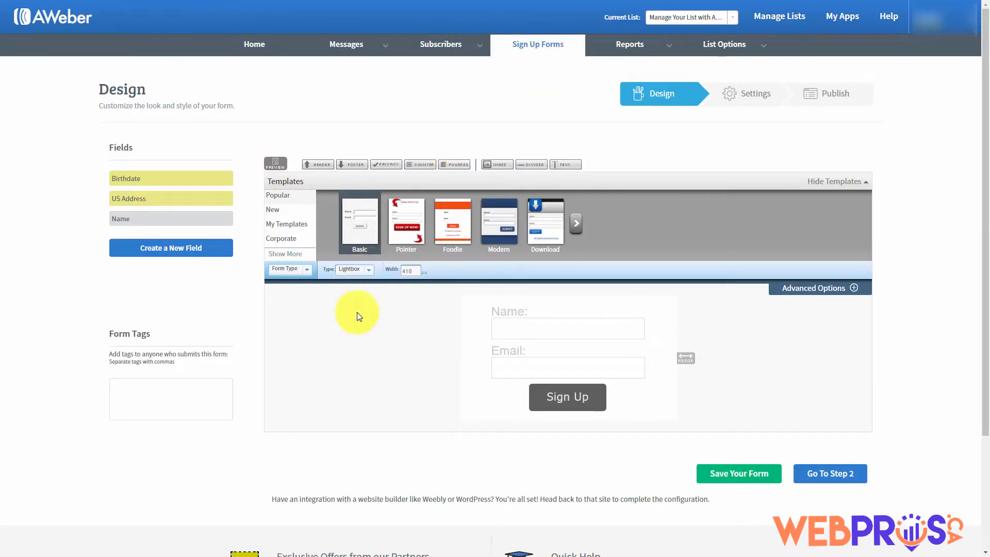
left_click(277, 164)
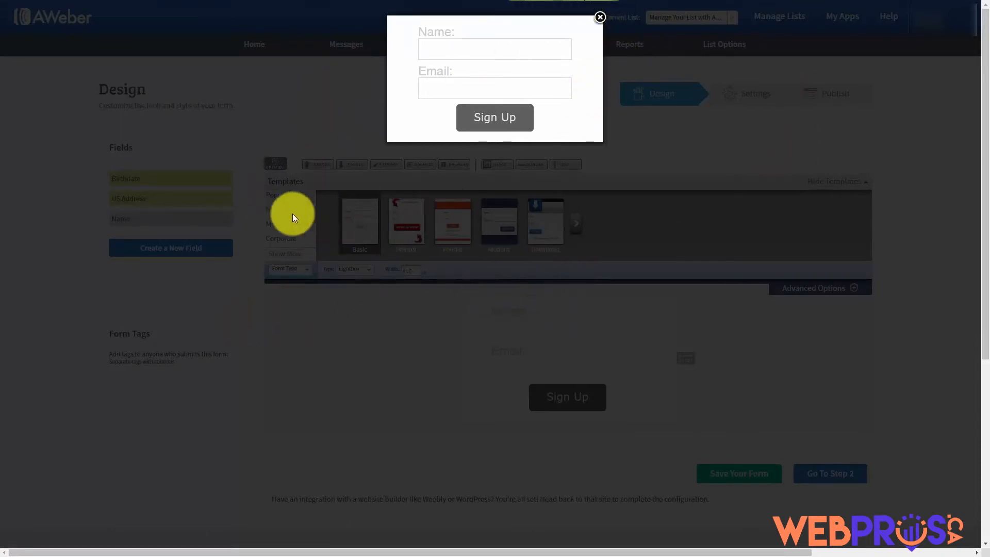
left_click(600, 16)
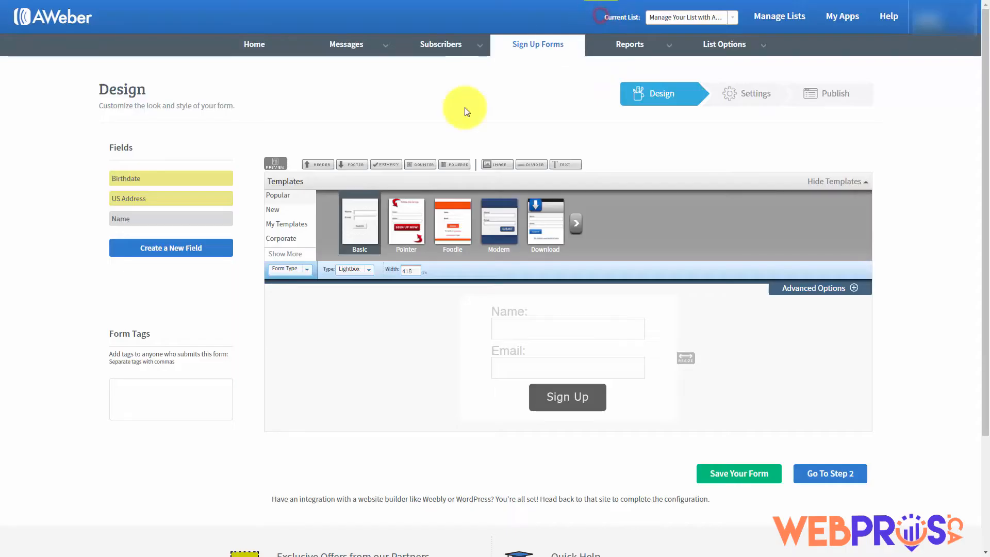
left_click(366, 275)
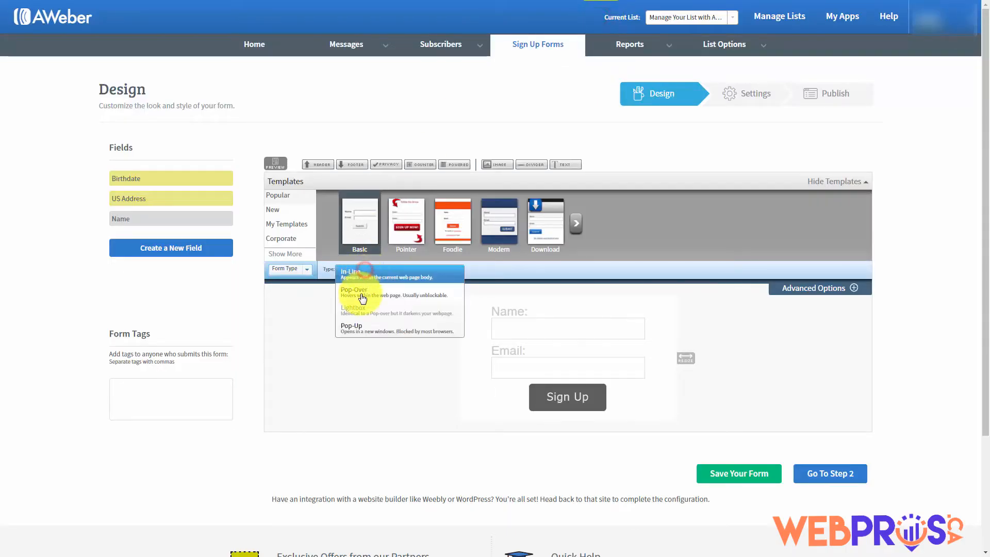
left_click(355, 329)
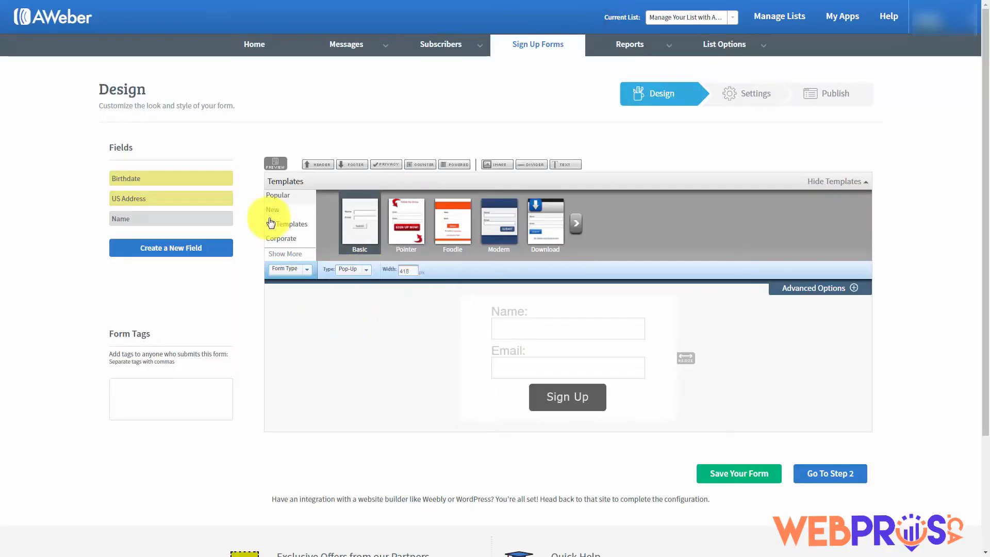
left_click(275, 163)
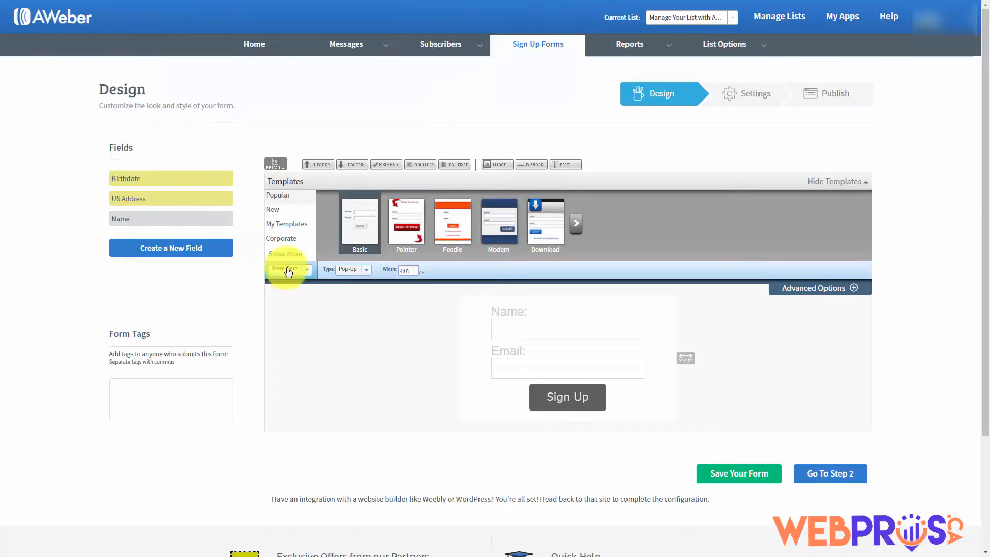
Set the form width to 250 px, widen it to about 274 px, and go to Step 2
left_click(407, 271)
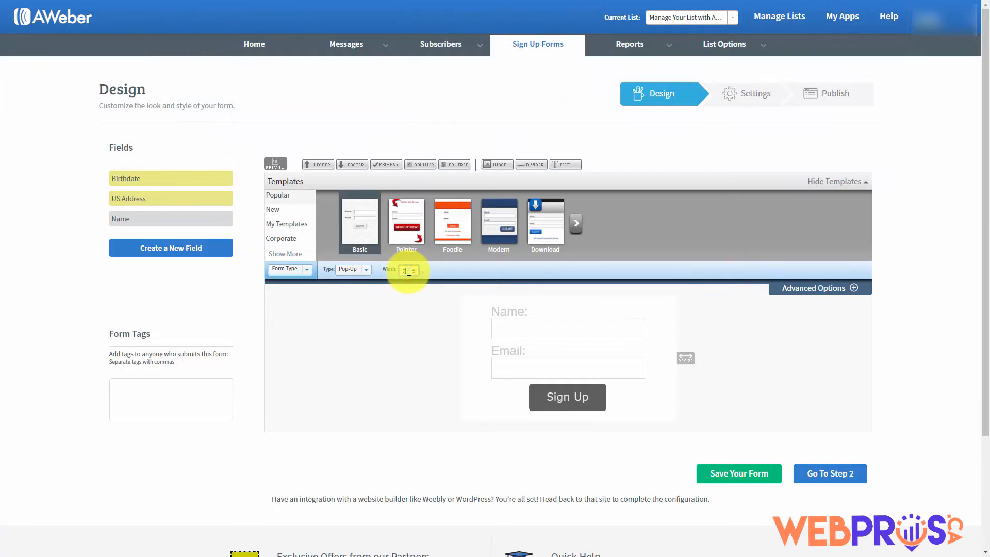
key("Return")
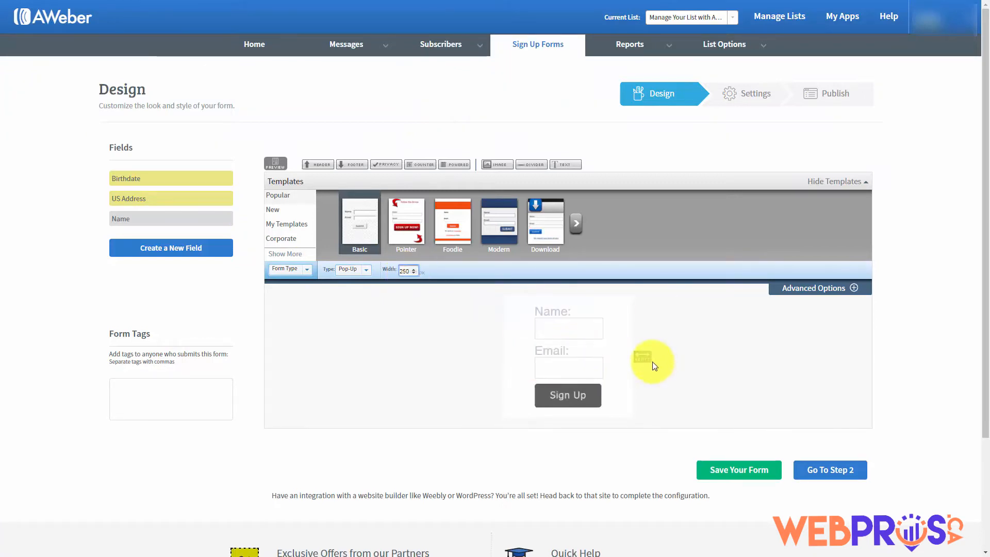
left_click_drag(647, 357, 712, 363)
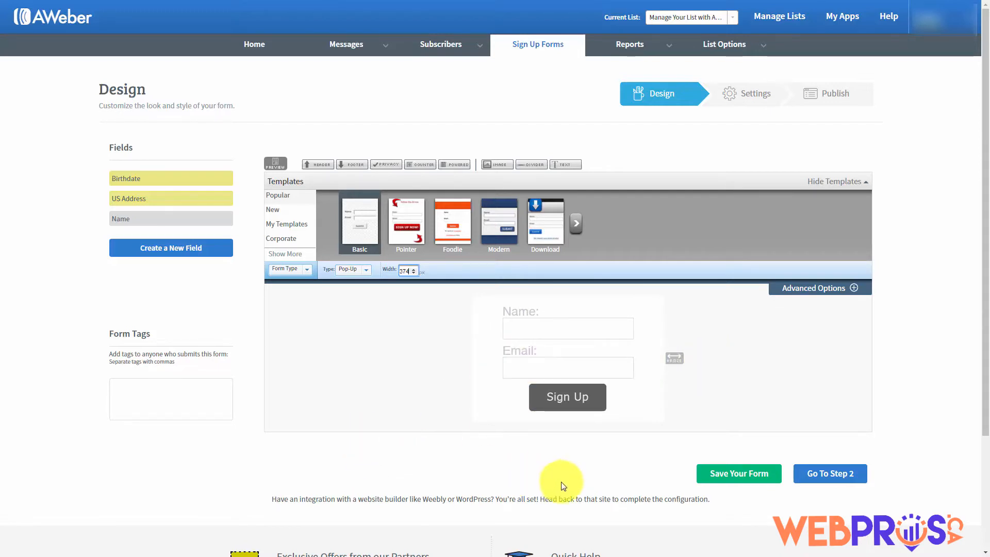
left_click(814, 475)
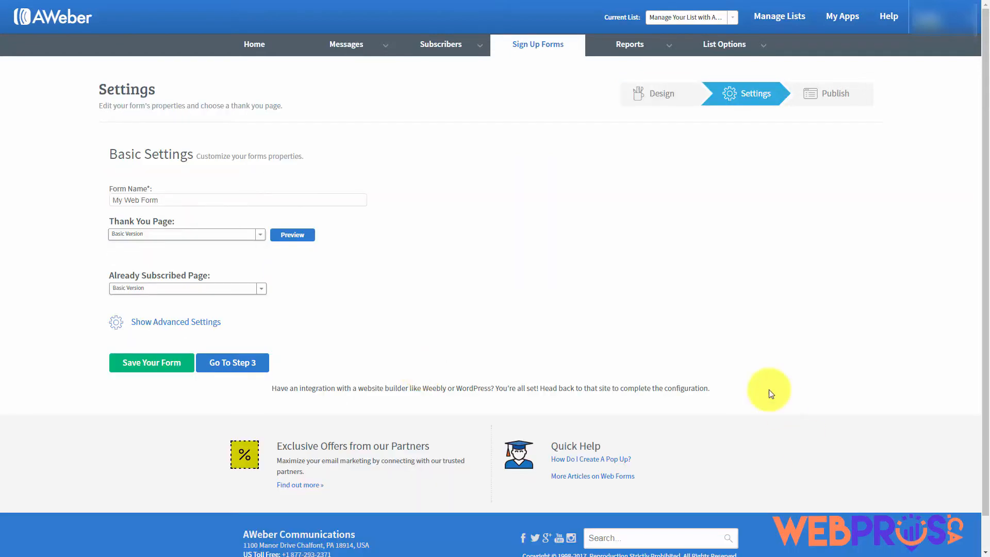
Rename the form from My Web Form to 'Test for Aweber' and save it
left_click(183, 201)
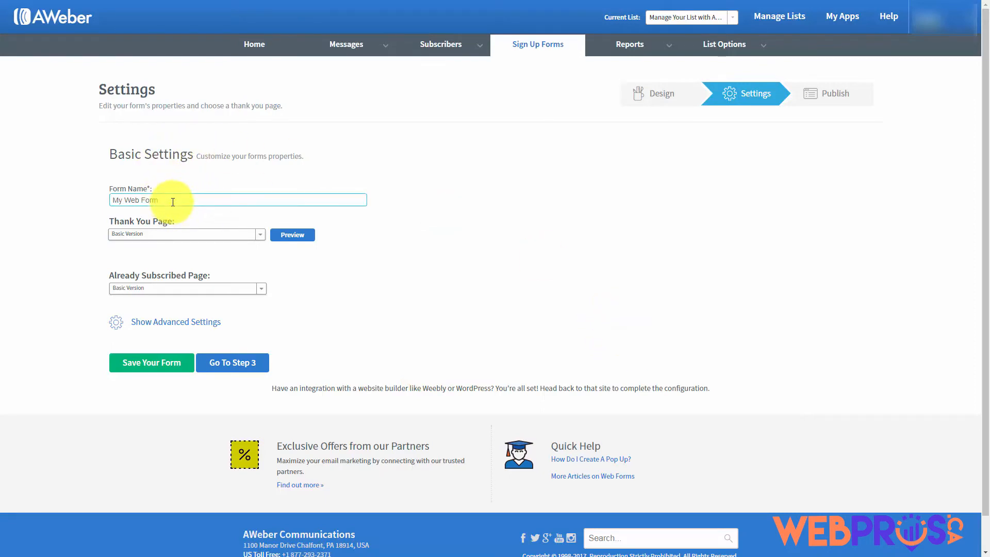
left_click_drag(173, 202, 102, 204)
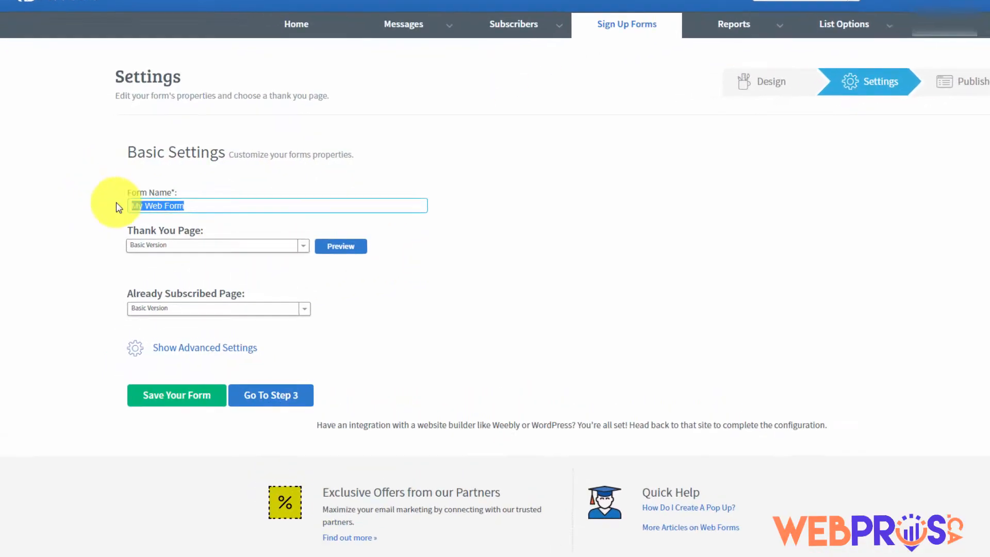
type("Test for Aweber")
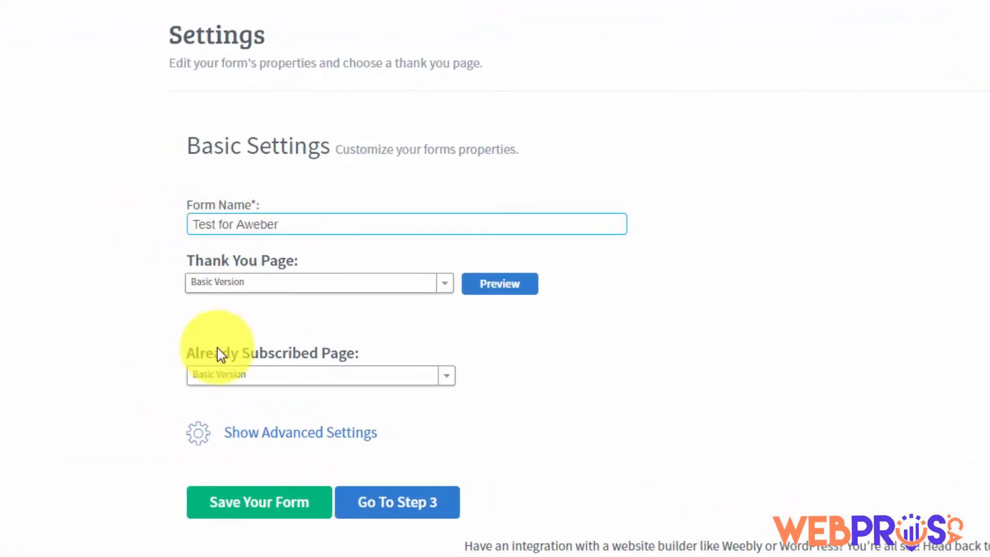
left_click(256, 504)
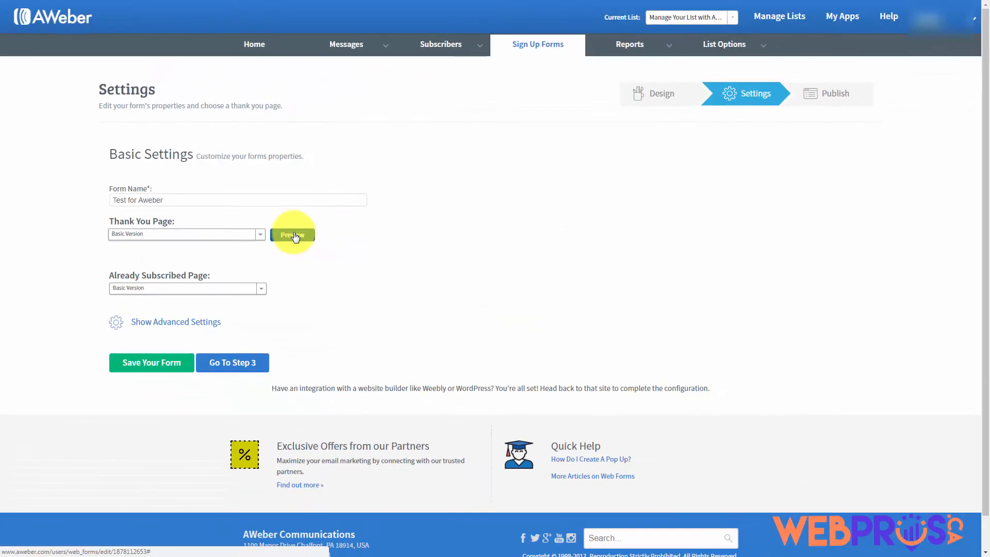
Preview the Basic Version and Audio Version thank-you pages
left_click(292, 235)
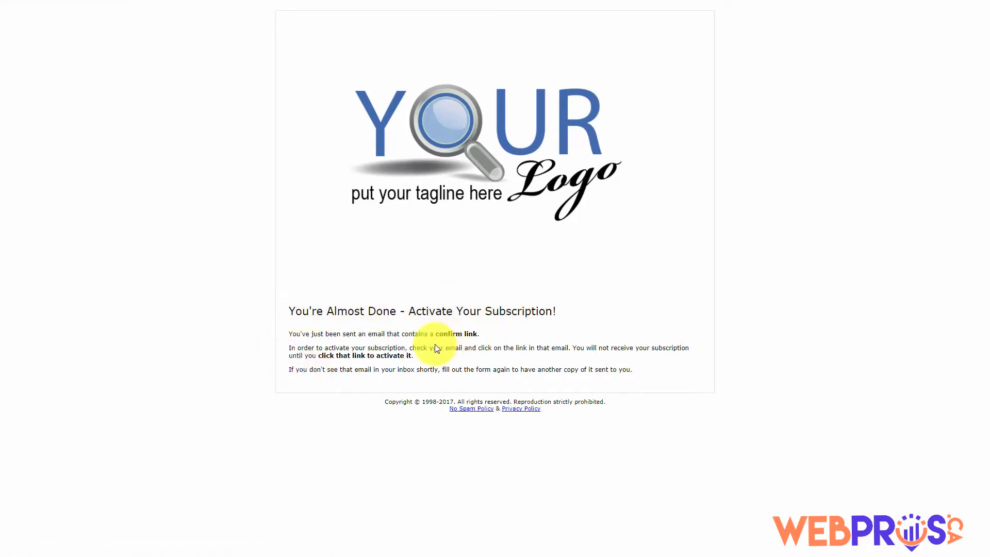
key("ctrl+w")
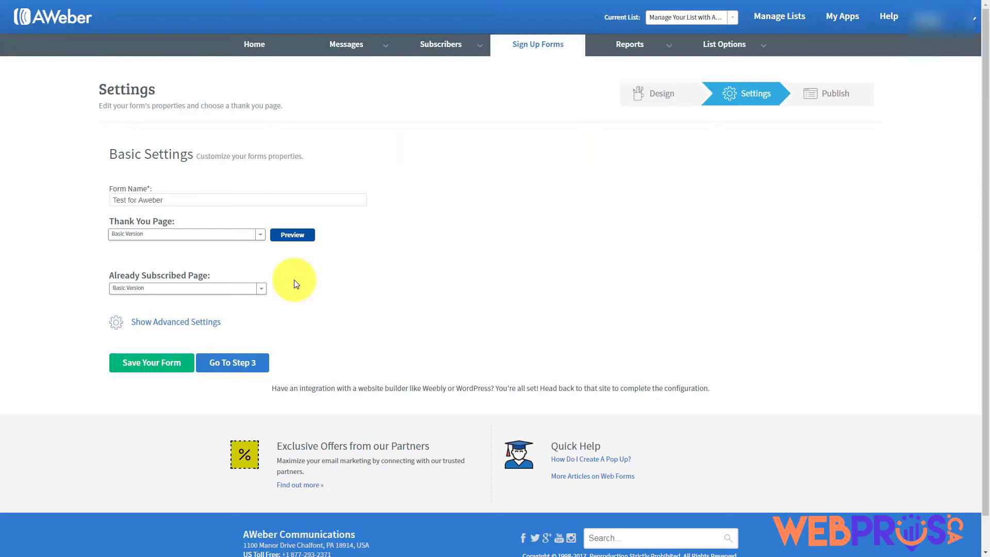
left_click(259, 234)
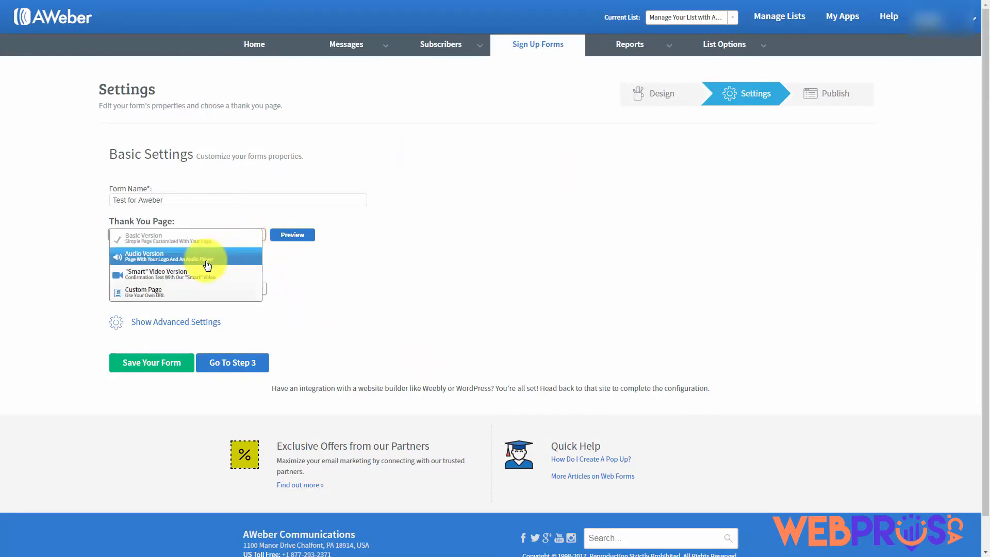
left_click(518, 151)
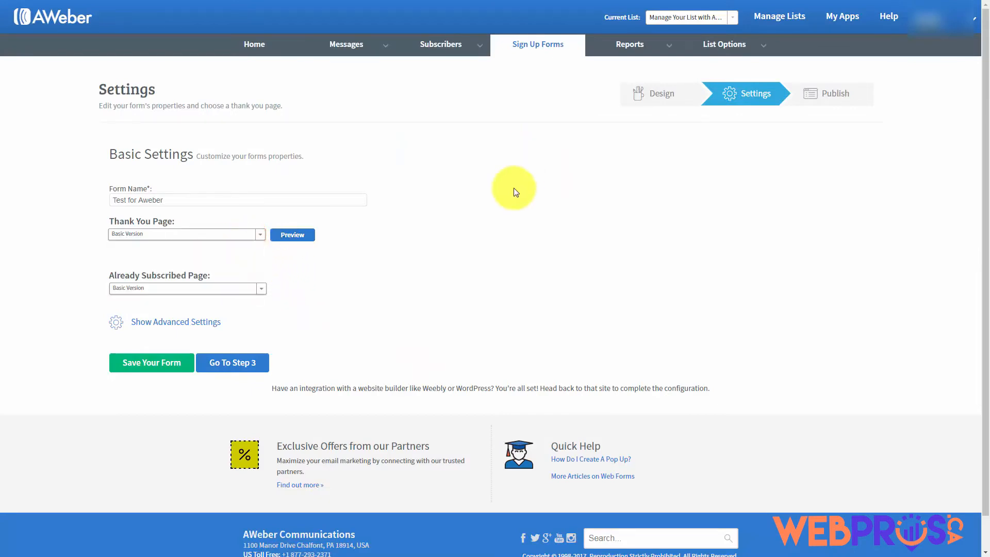
left_click(260, 236)
left_click(660, 228)
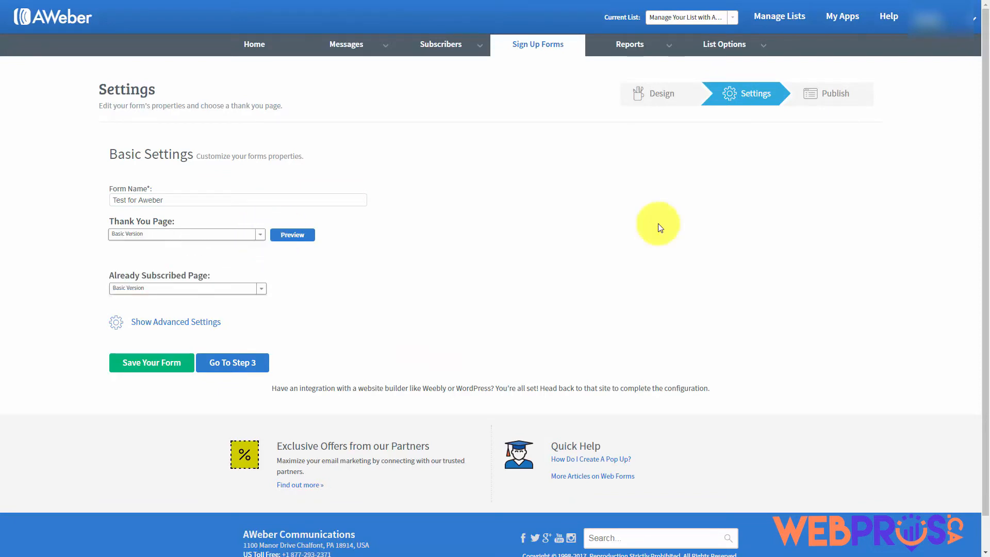
left_click(262, 235)
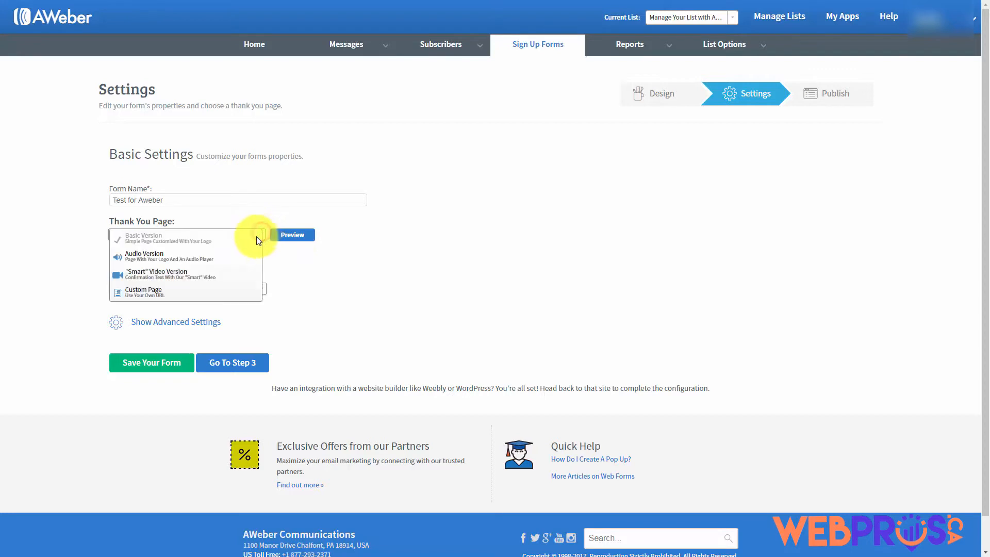
left_click(185, 259)
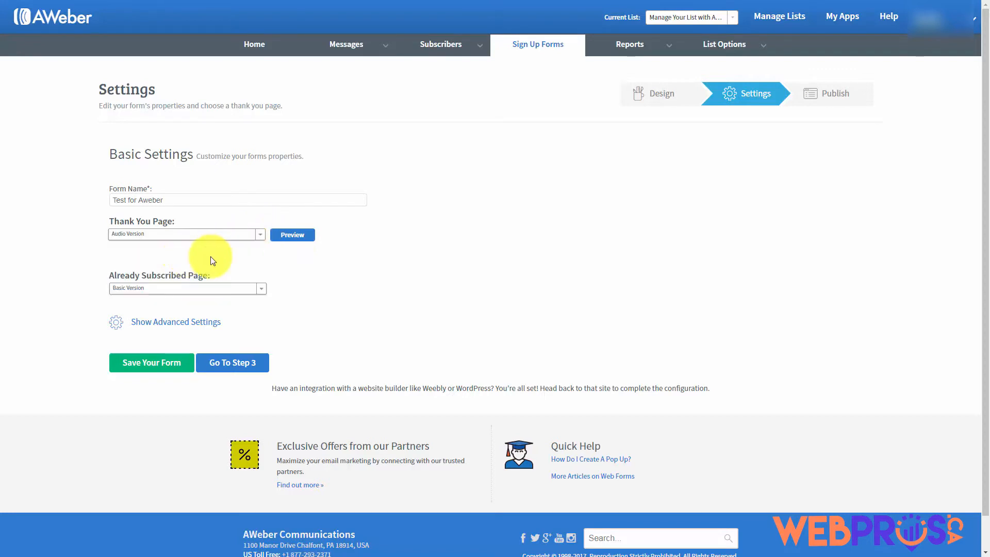
left_click(293, 234)
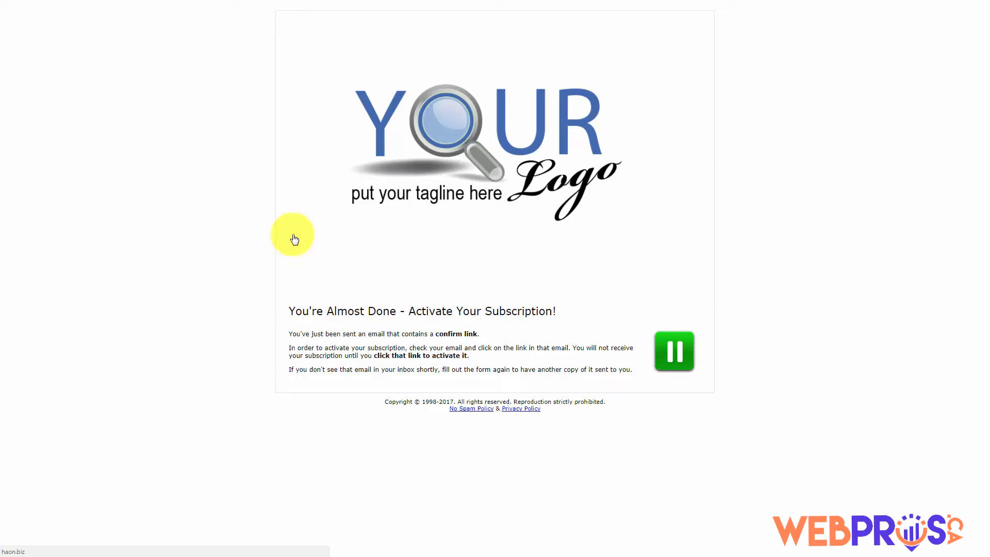
key("ctrl+w")
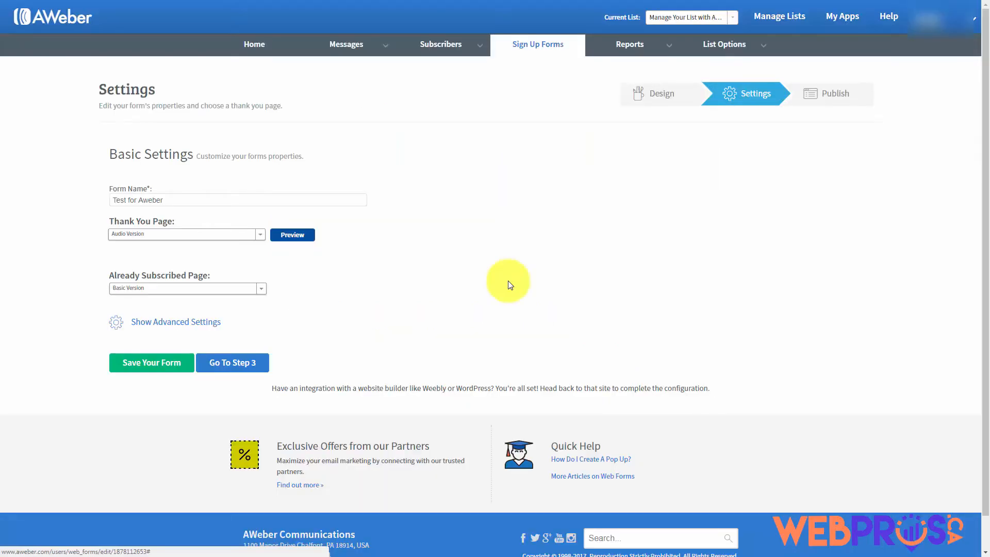
Set the thank-you page to the "Smart" Video Version and preview it
left_click(164, 200)
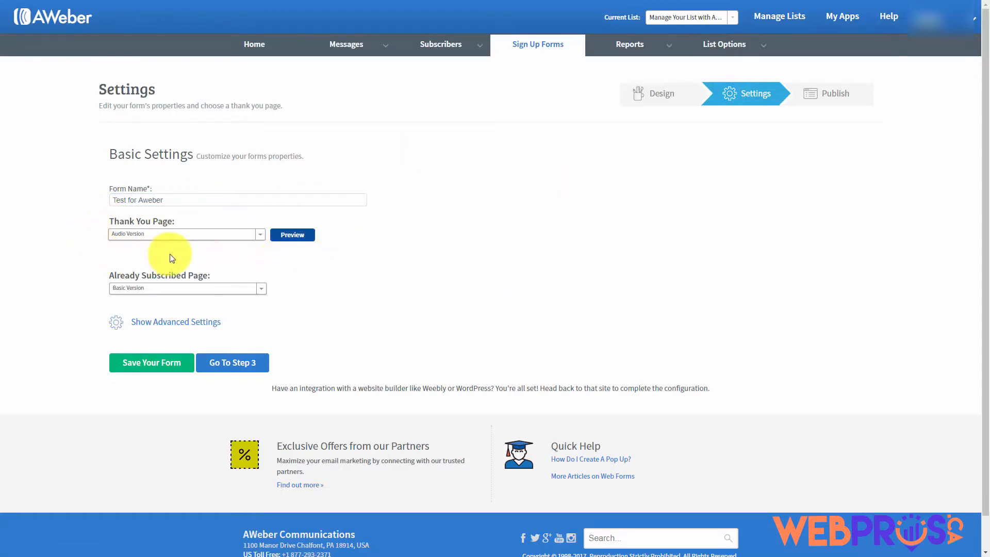
left_click(259, 234)
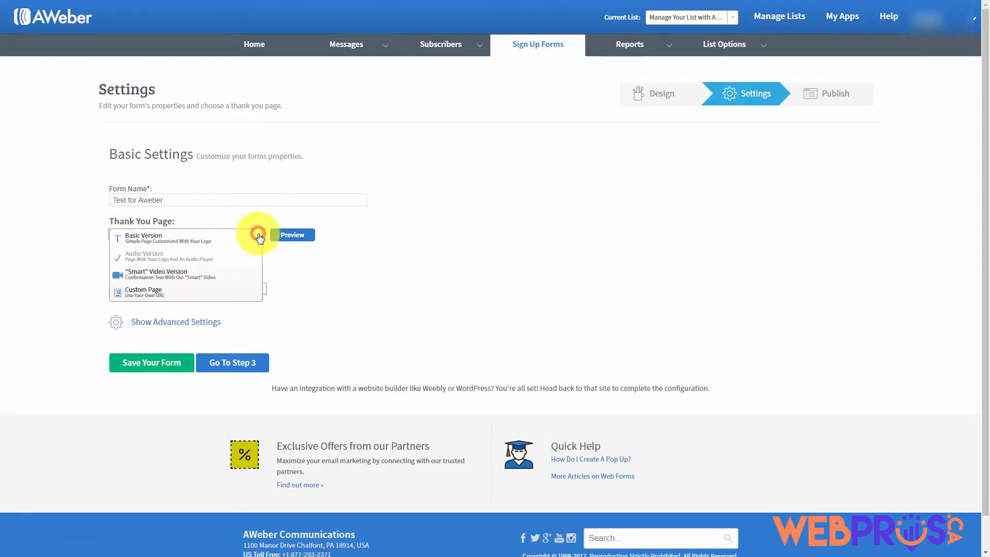
left_click(194, 278)
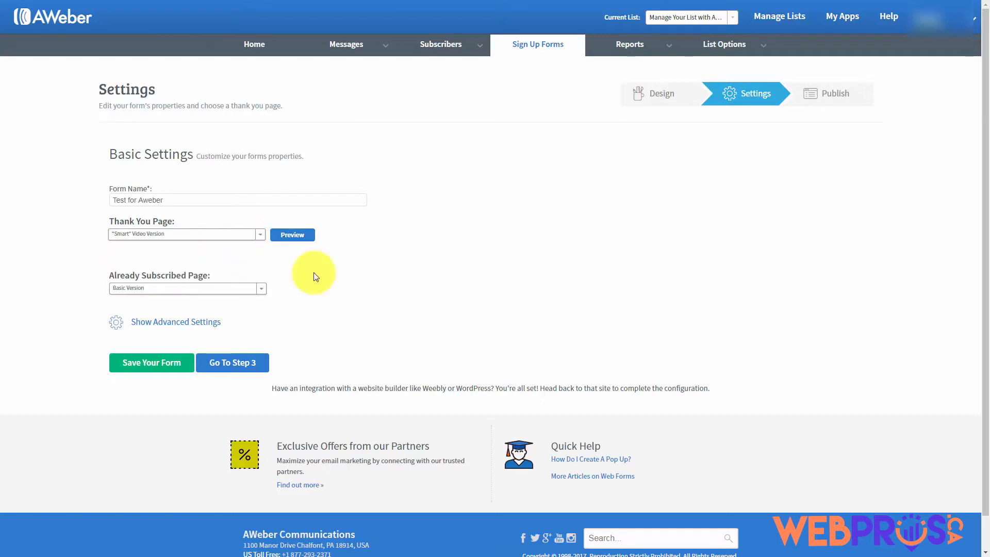
left_click(289, 236)
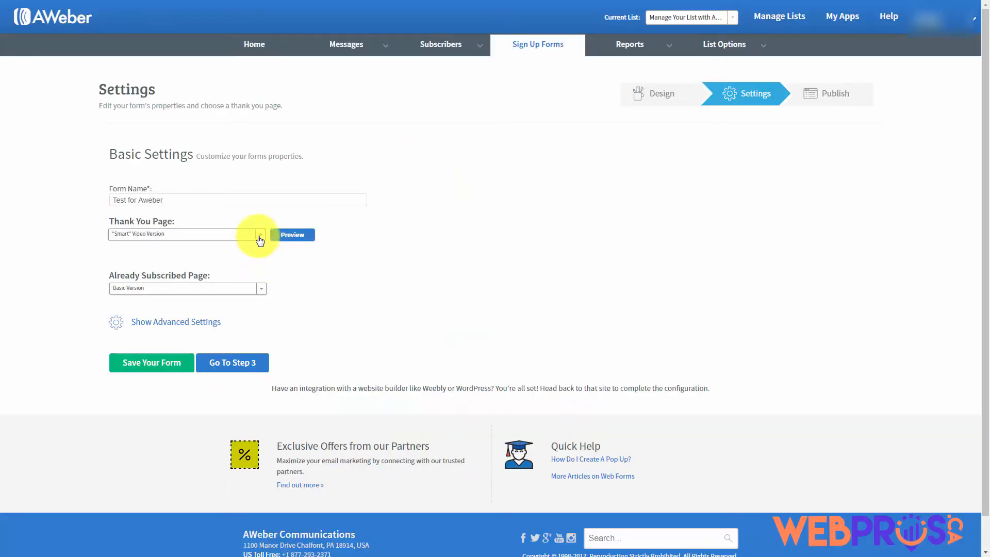
Set the Thank You Page to Custom Page with an empty URL; keep Already Subscribed on Basic Version
left_click(259, 237)
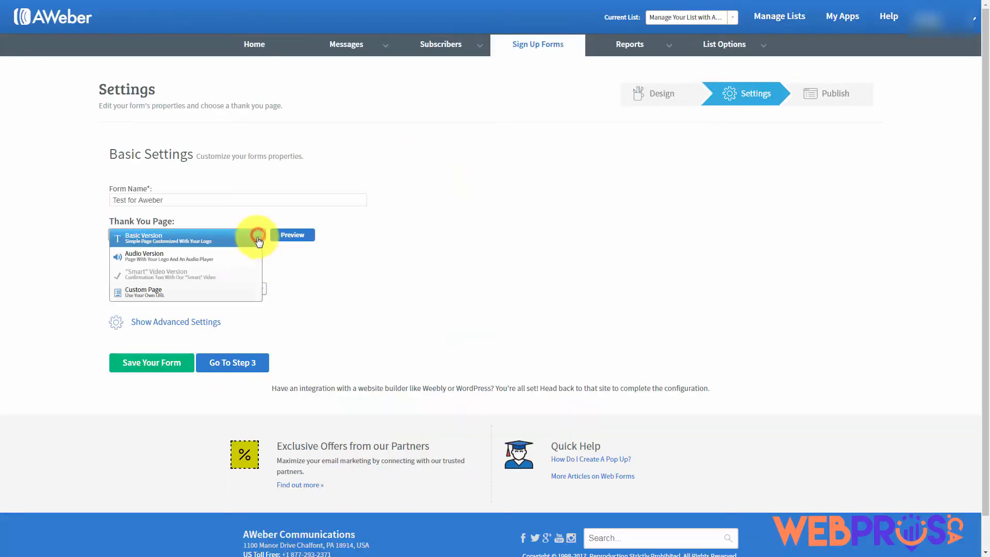
left_click(150, 294)
left_click(132, 255)
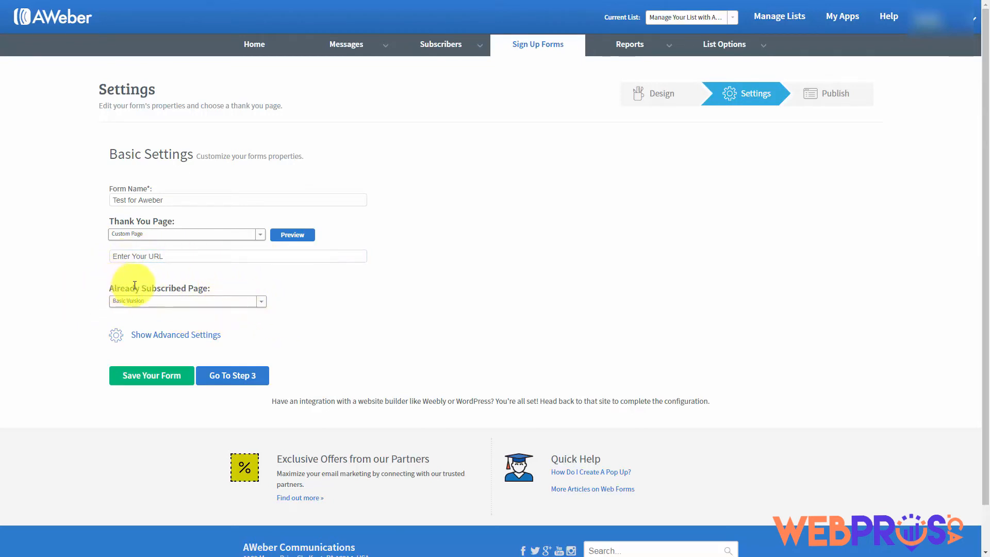
left_click(263, 304)
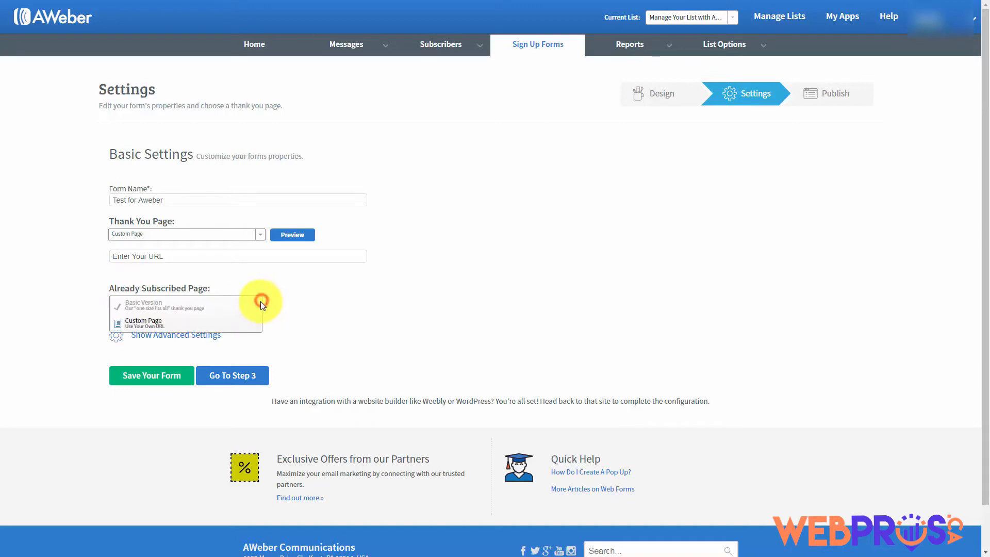
left_click(166, 325)
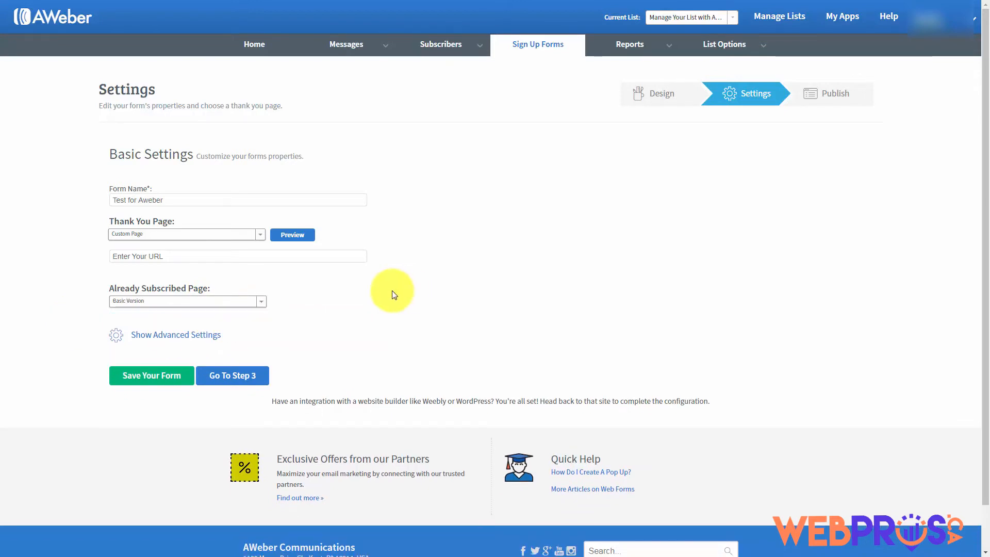
Enable forwarding subscriber information to the thank-you page under advanced settings, then save the form
left_click(175, 338)
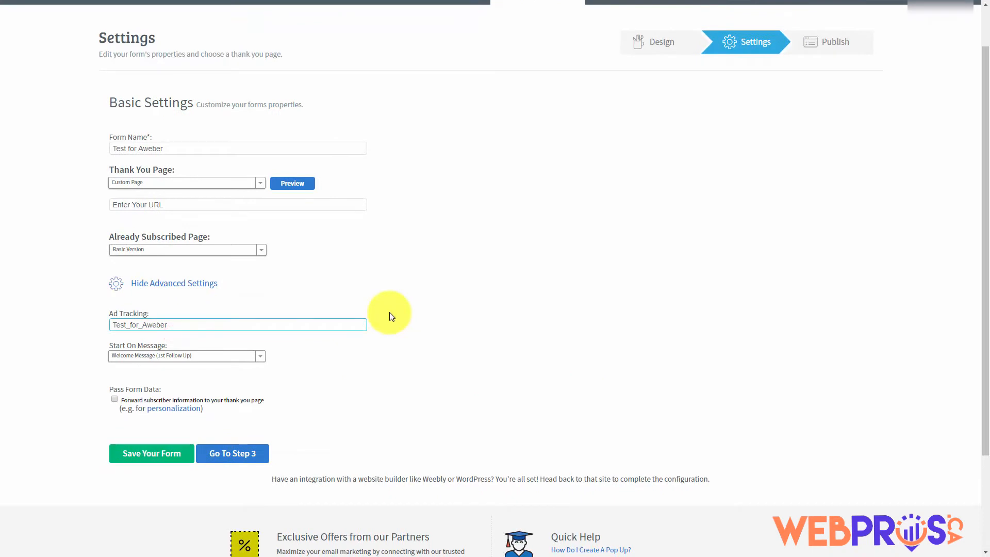
scroll(384, 325, "up", 1)
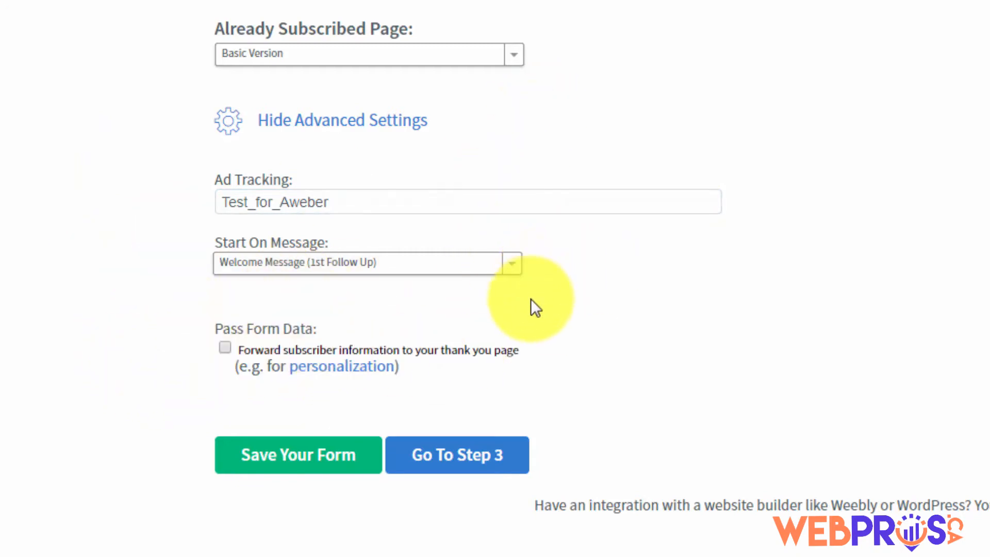
left_click(225, 347)
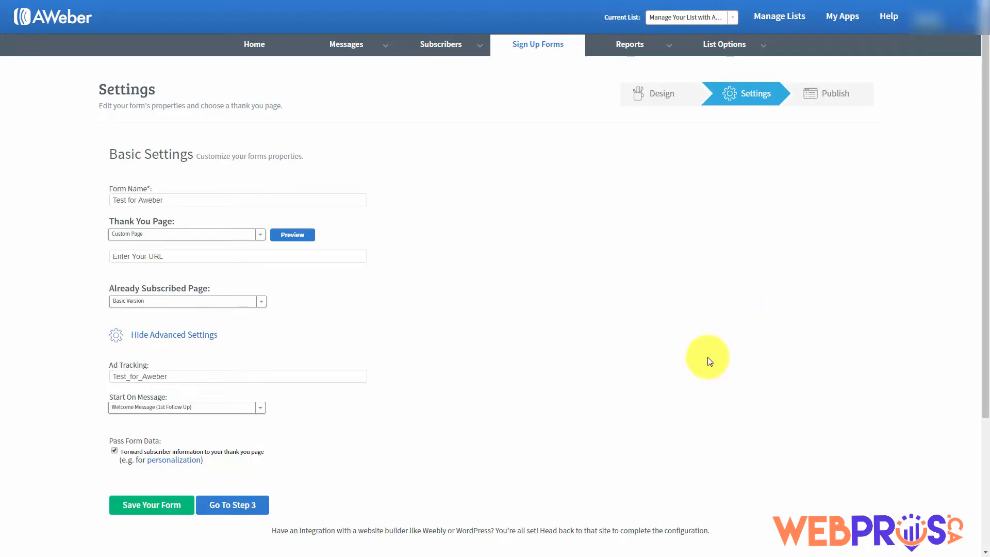
left_click(148, 506)
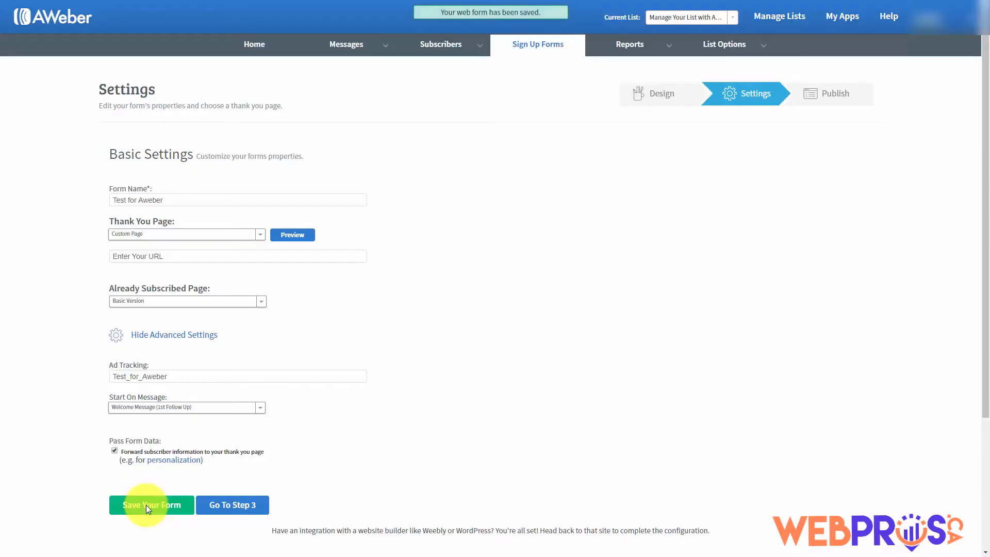
Continue to Step 3 to reach the form's Publish page
left_click(229, 505)
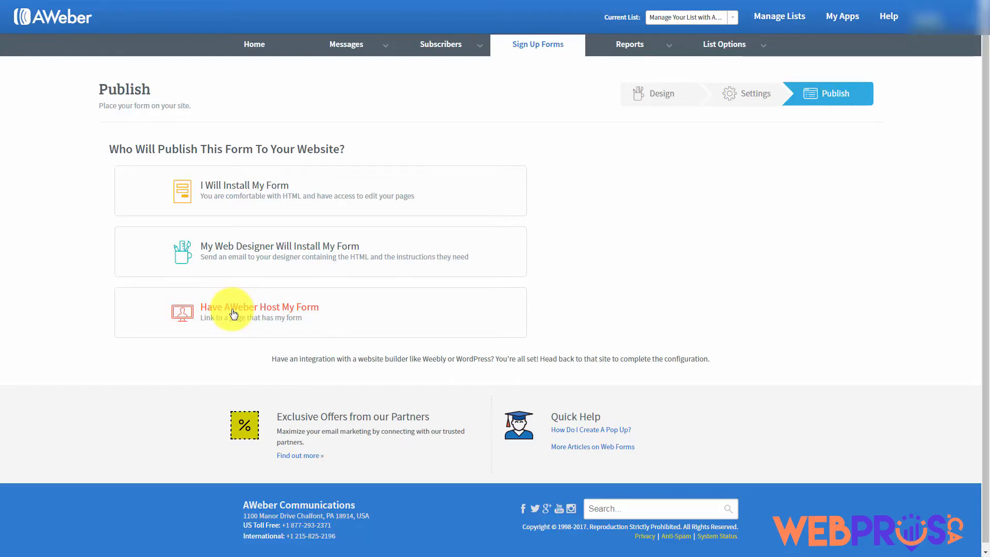
Reveal the self-install code, select the whole JavaScript snippet, then show the Raw HTML version
left_click(253, 191)
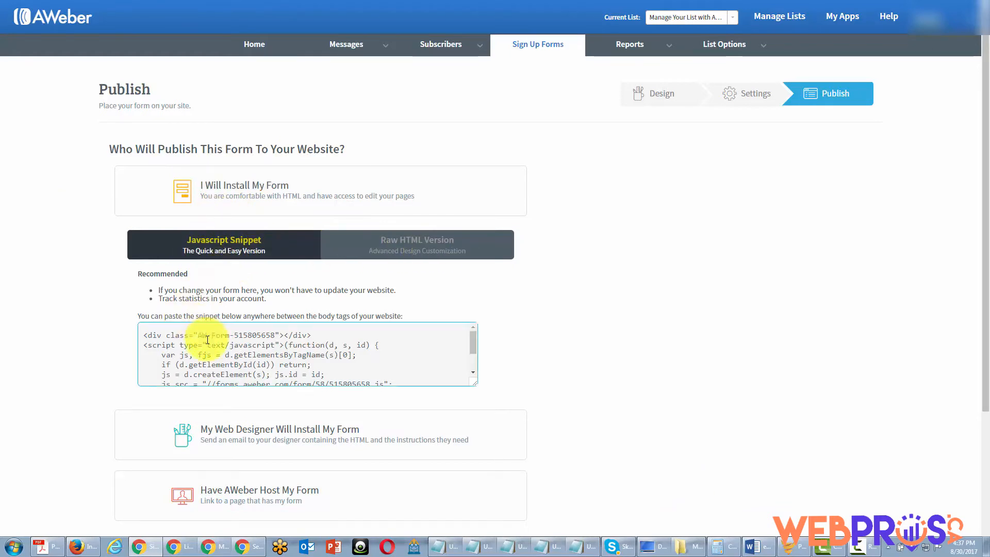
left_click(386, 255)
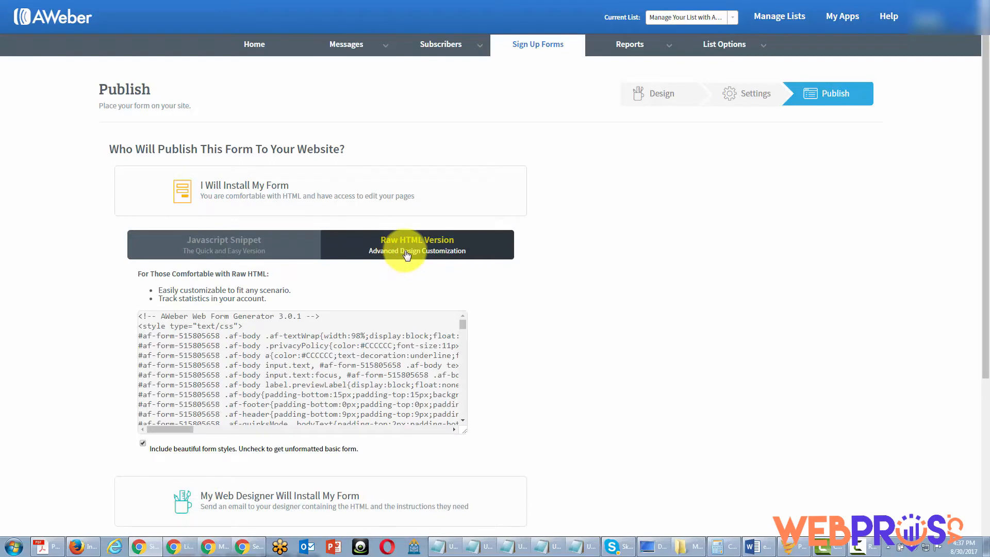
left_click(227, 250)
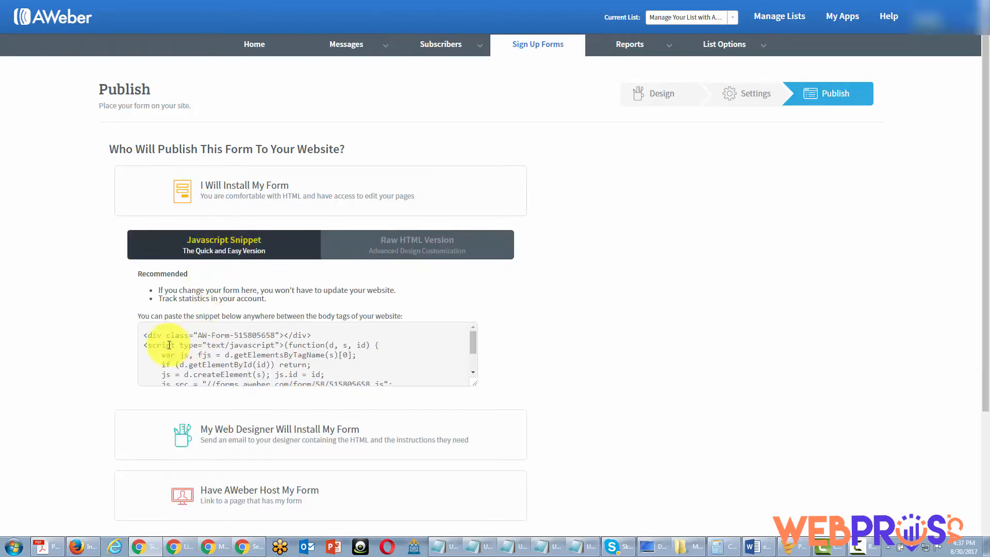
left_click(146, 335)
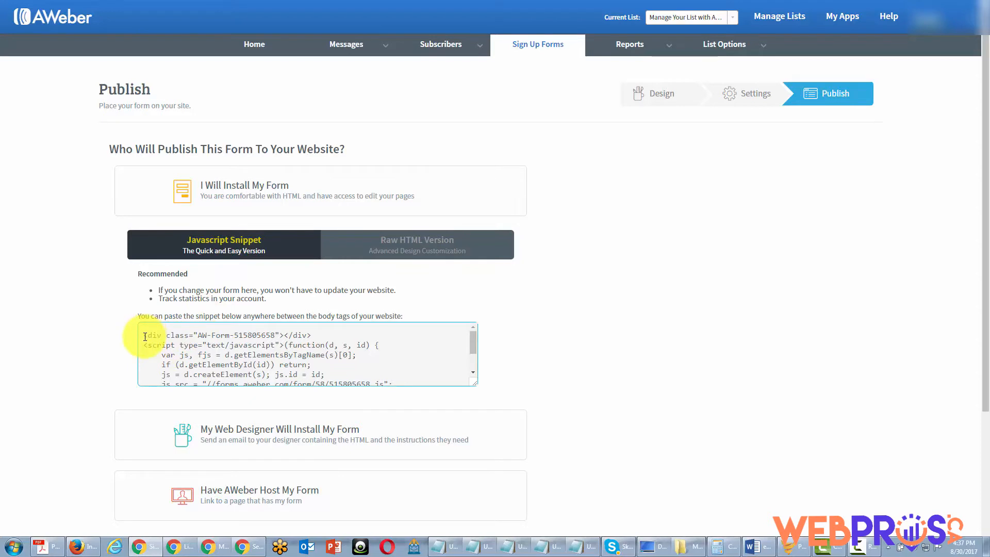
key("ctrl+a")
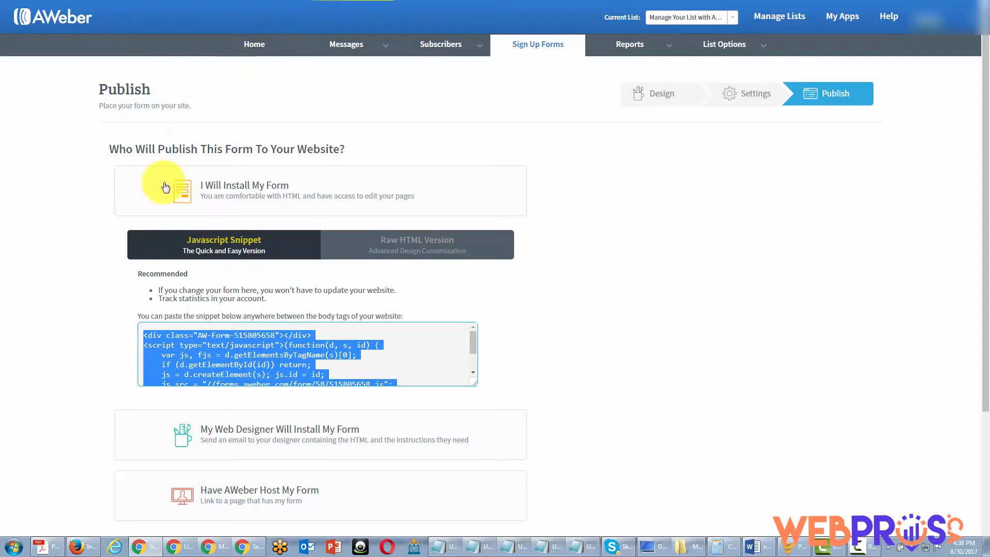
left_click(407, 246)
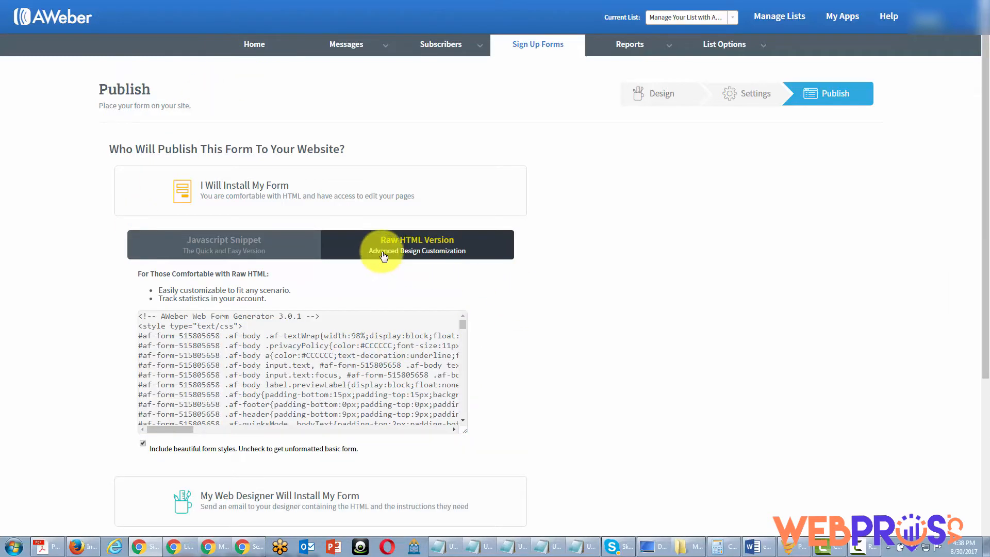
Select the raw HTML code and compare it with and without the form styles
left_click(232, 346)
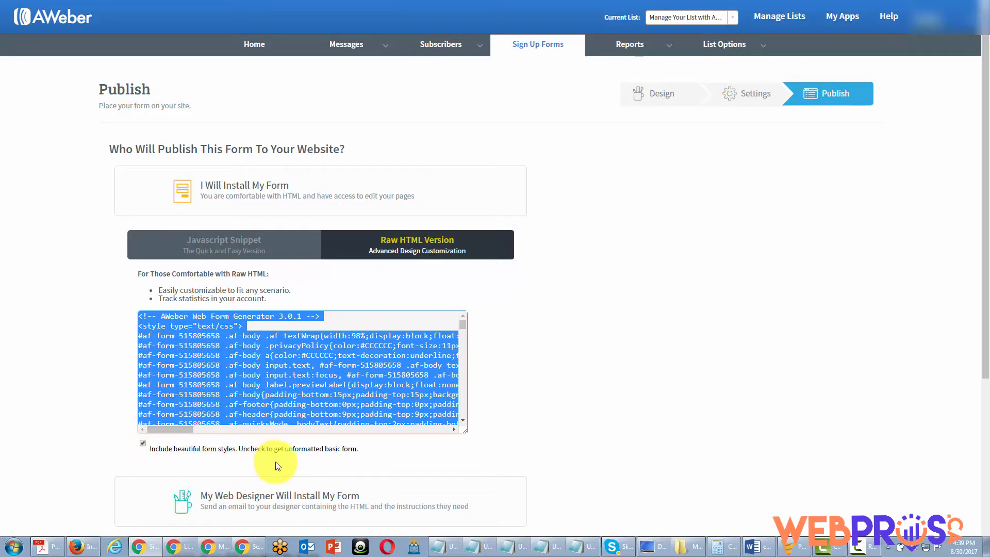
left_click(143, 448)
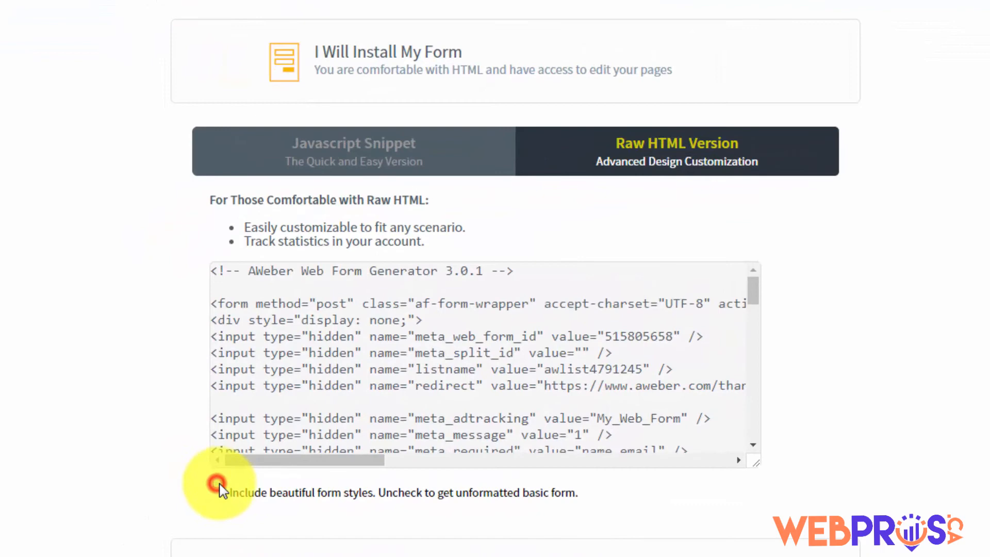
left_click(218, 483)
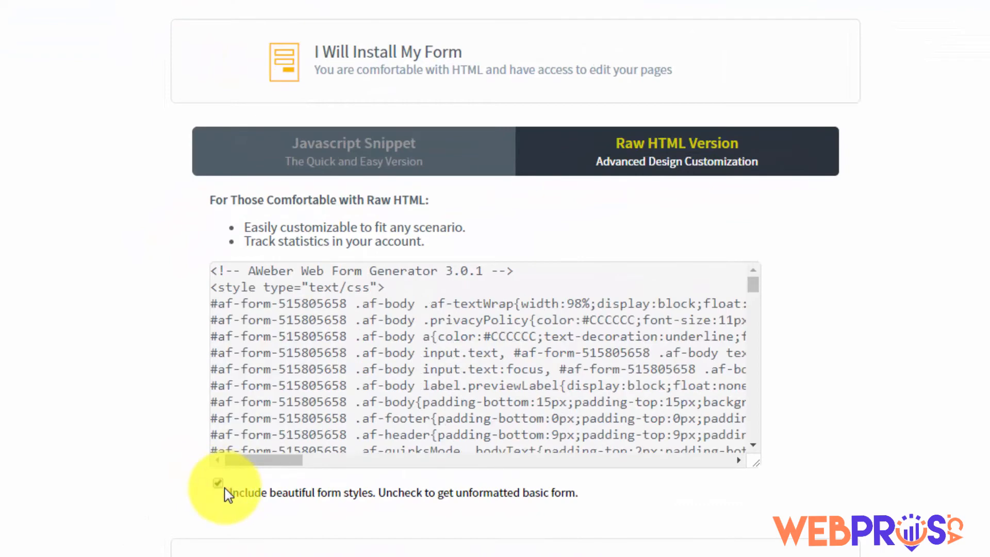
left_click(218, 483)
left_click(218, 483)
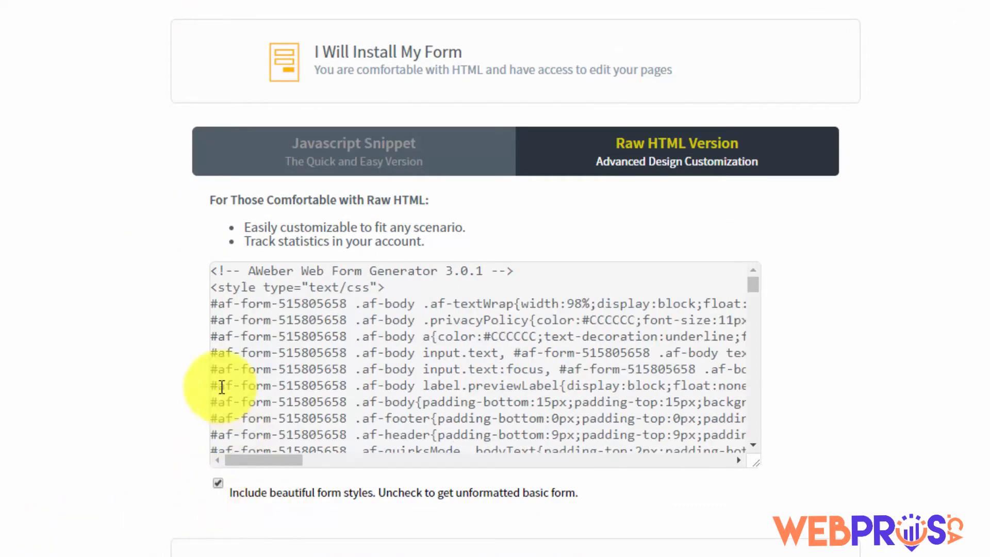
left_click(217, 484)
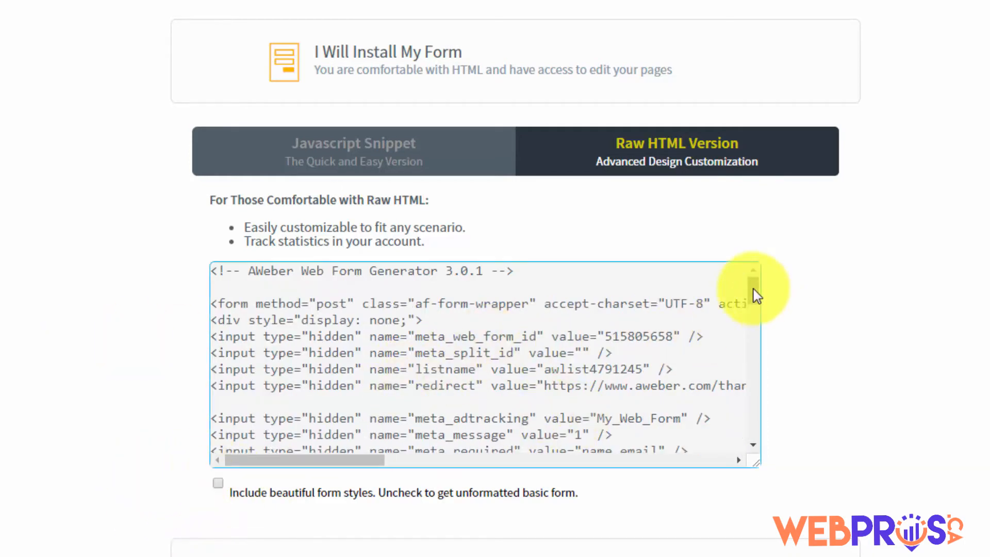
Keep 'Include beautiful form styles' on and collapse the self-install code section
left_click_drag(753, 287, 878, 215)
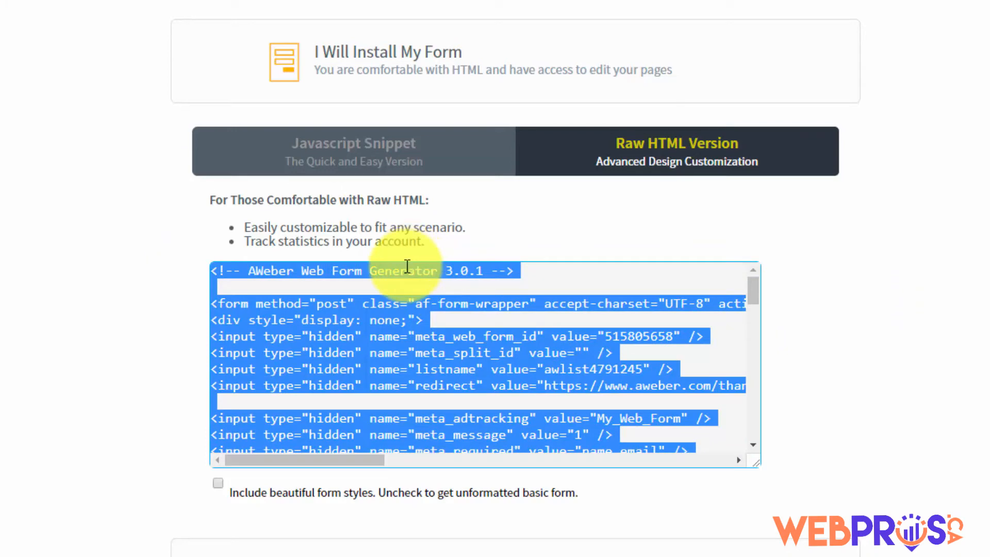
left_click(217, 483)
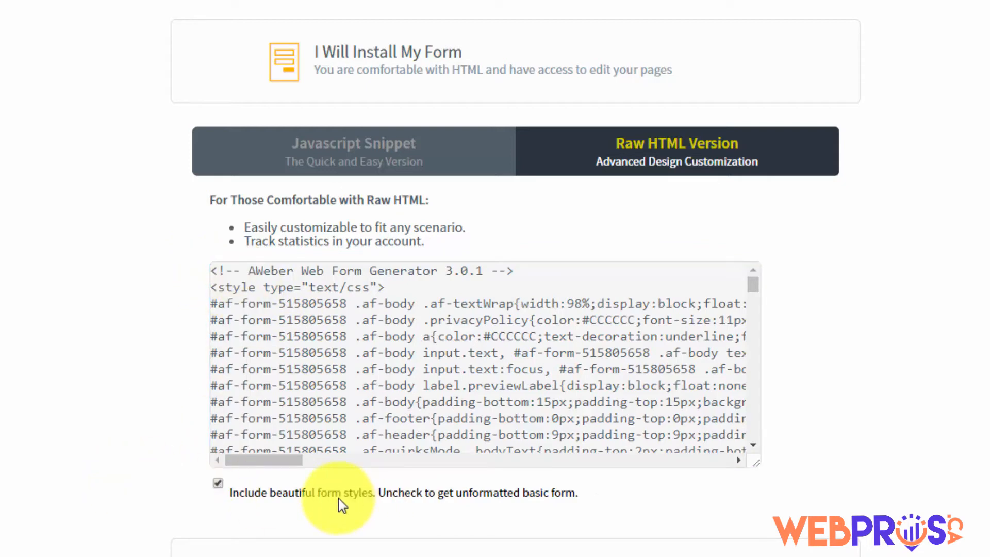
left_click(406, 54)
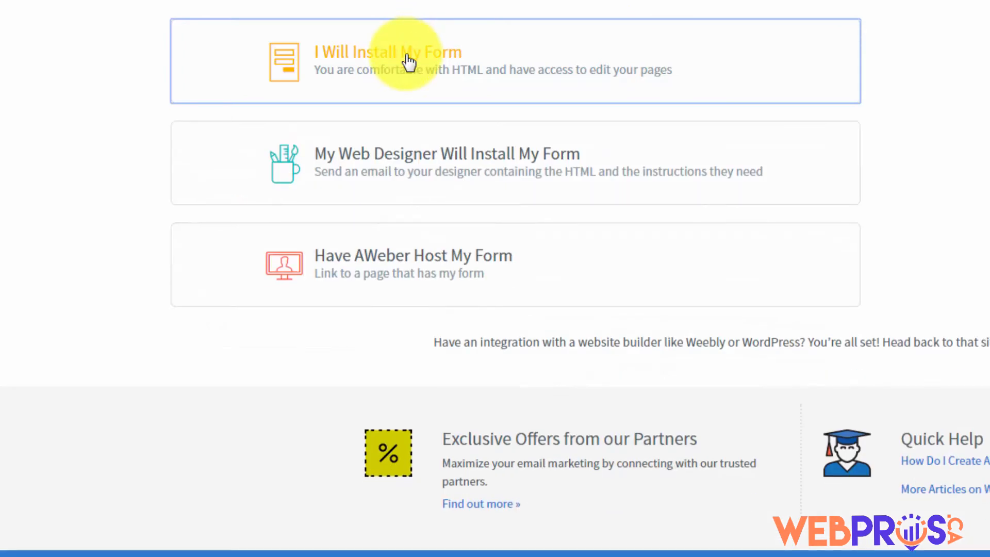
Open 'My Web Designer Will Install My Form' and try its designer email and message fields
left_click(424, 159)
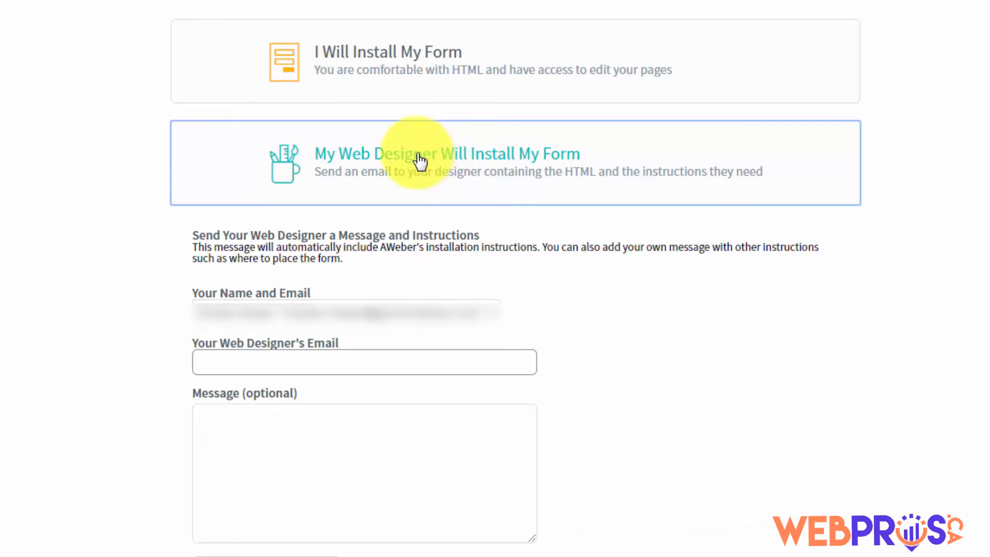
left_click(236, 364)
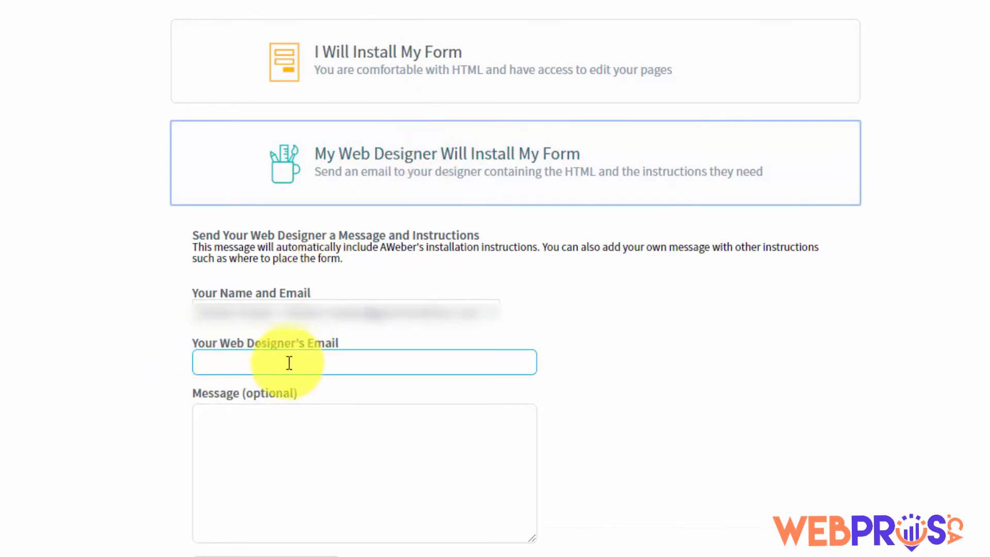
left_click(255, 435)
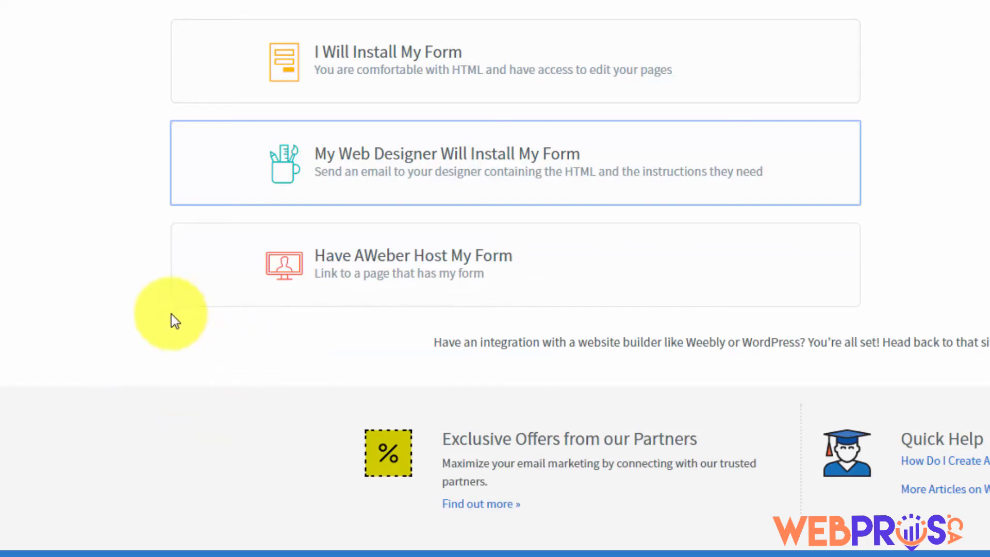
left_click(416, 269)
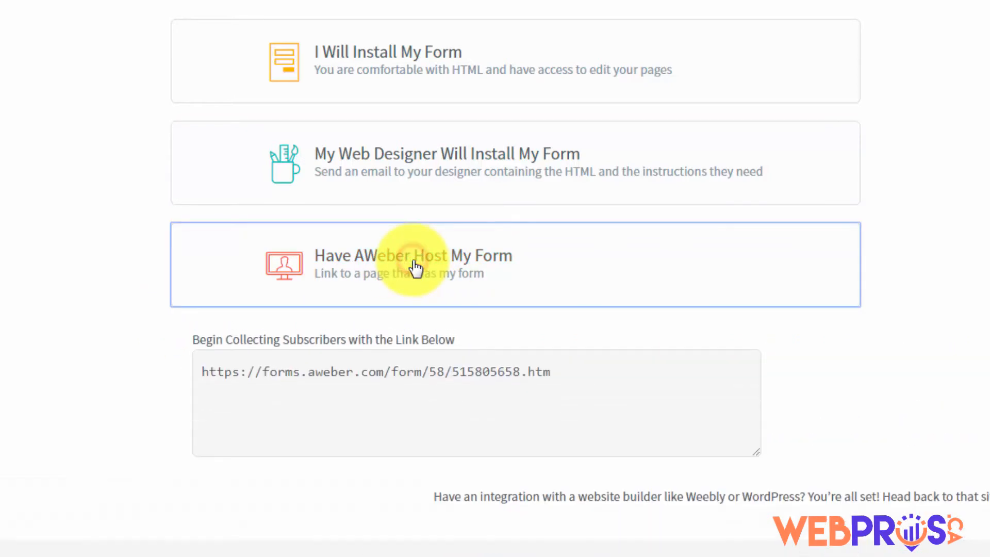
left_click(355, 375)
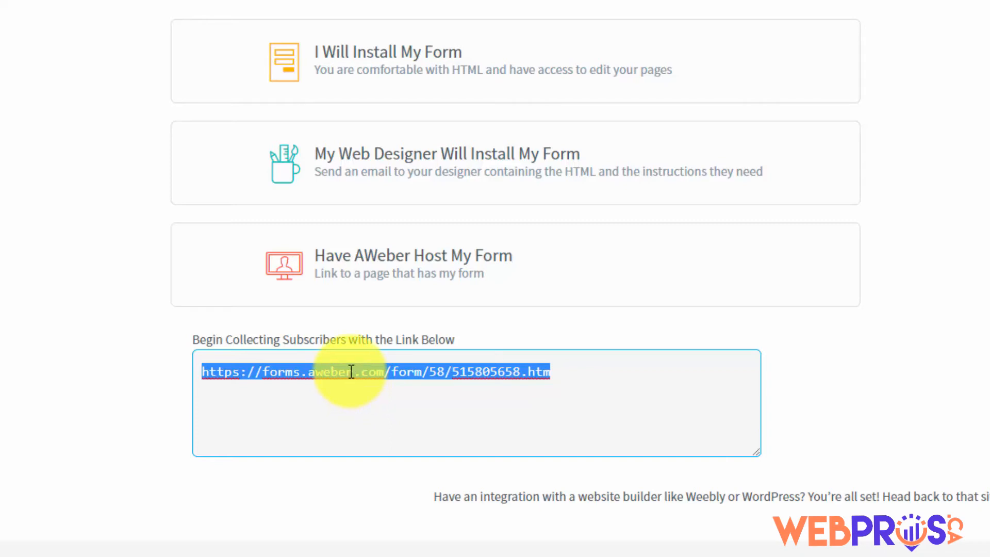
right_click(351, 371)
left_click(380, 404)
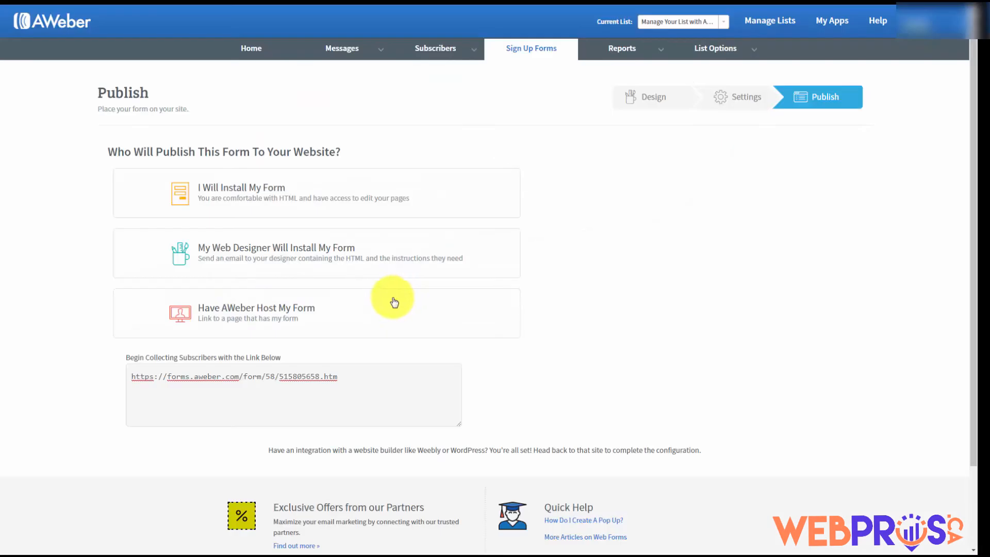
left_click(244, 310)
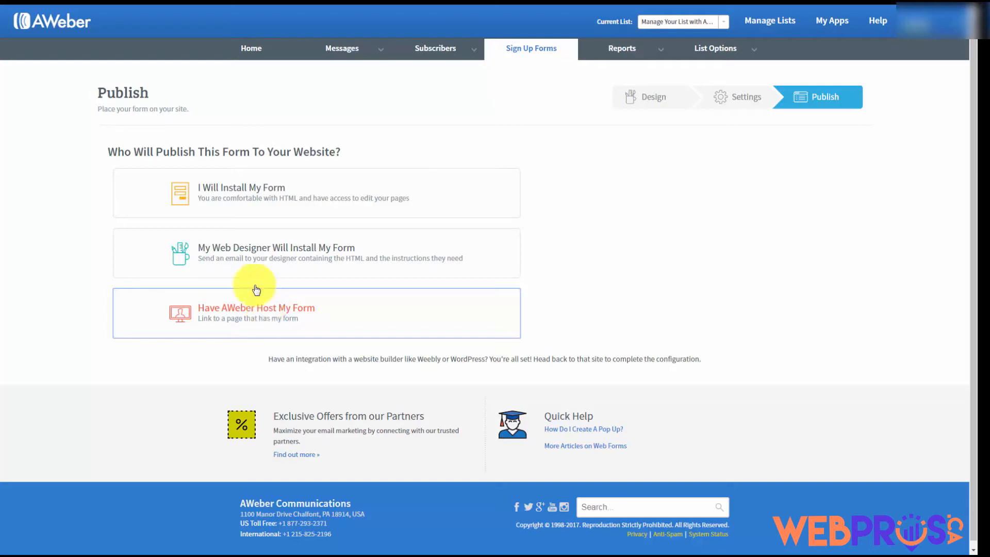
Show the self-install code again and select the entire JavaScript embed snippet
left_click(259, 189)
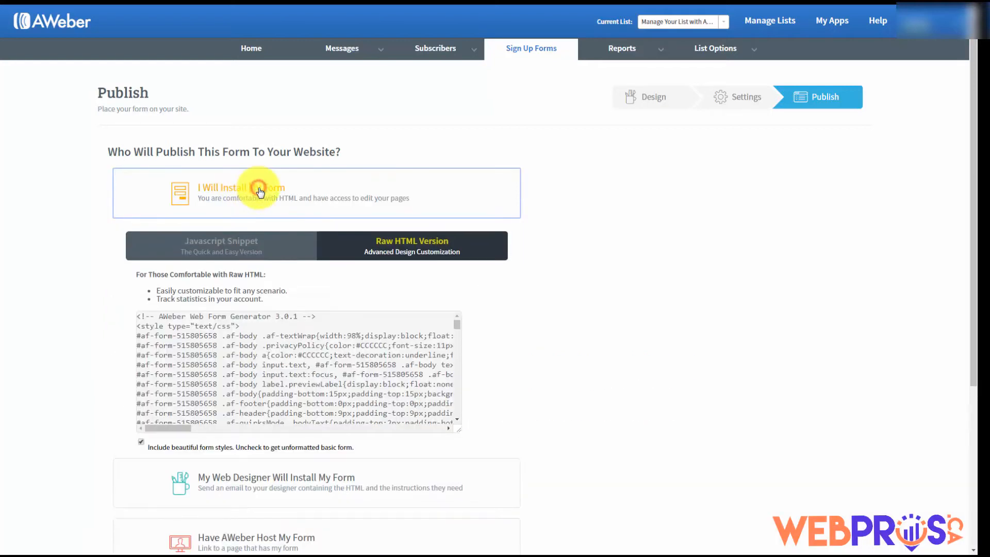
left_click(222, 243)
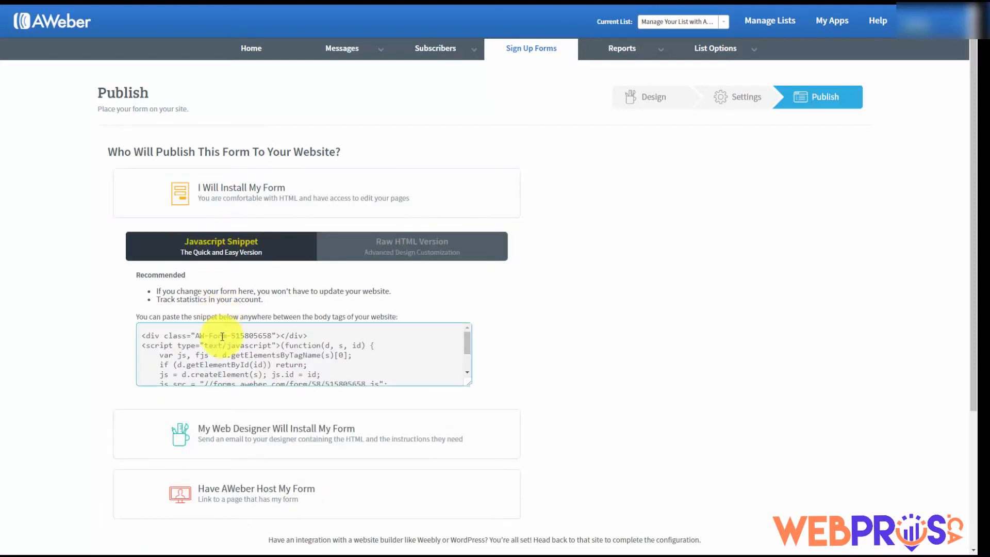
left_click(211, 341)
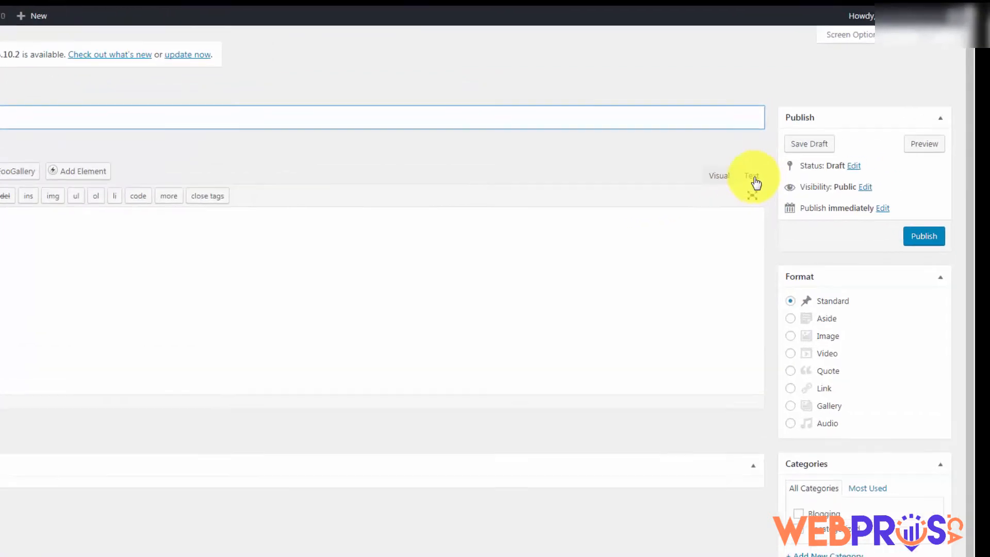
Paste the AWeber embed code into the post's Text view, title it 'Sample Opt In', publish and view it
left_click(797, 144)
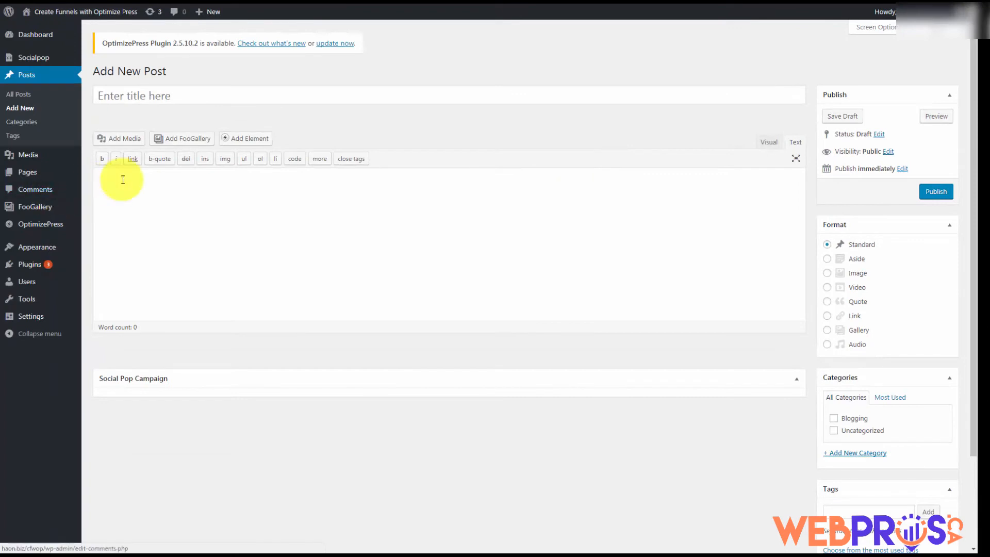
left_click(122, 179)
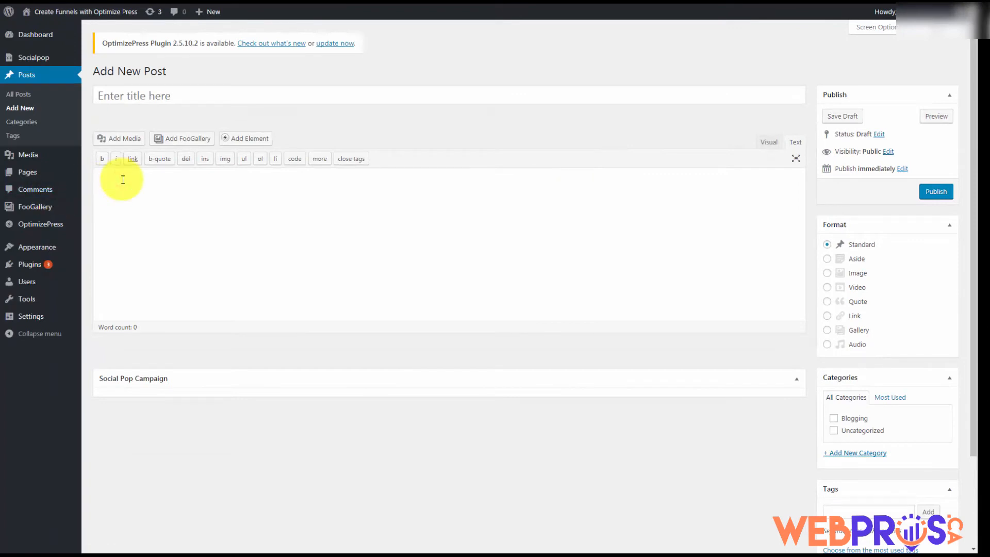
key("ctrl+v")
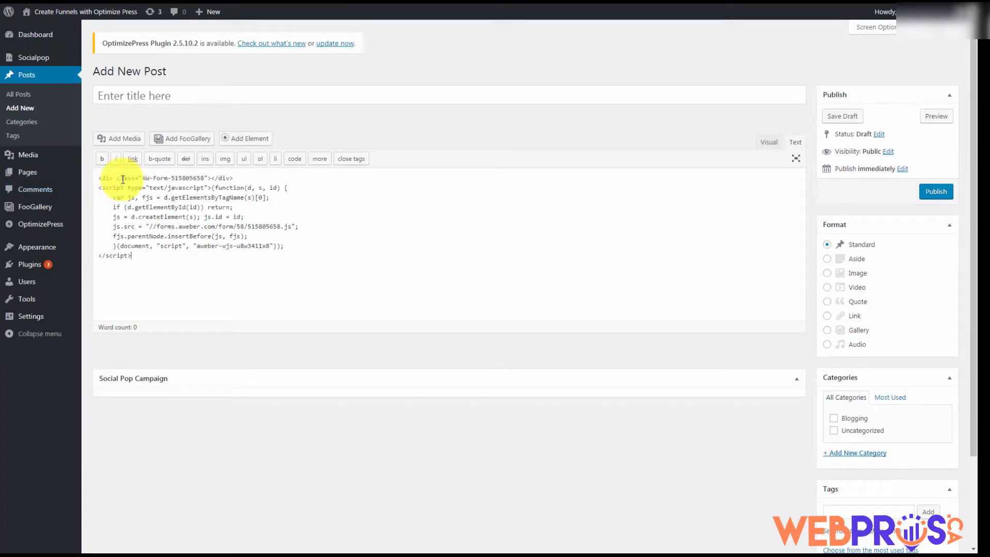
left_click(129, 95)
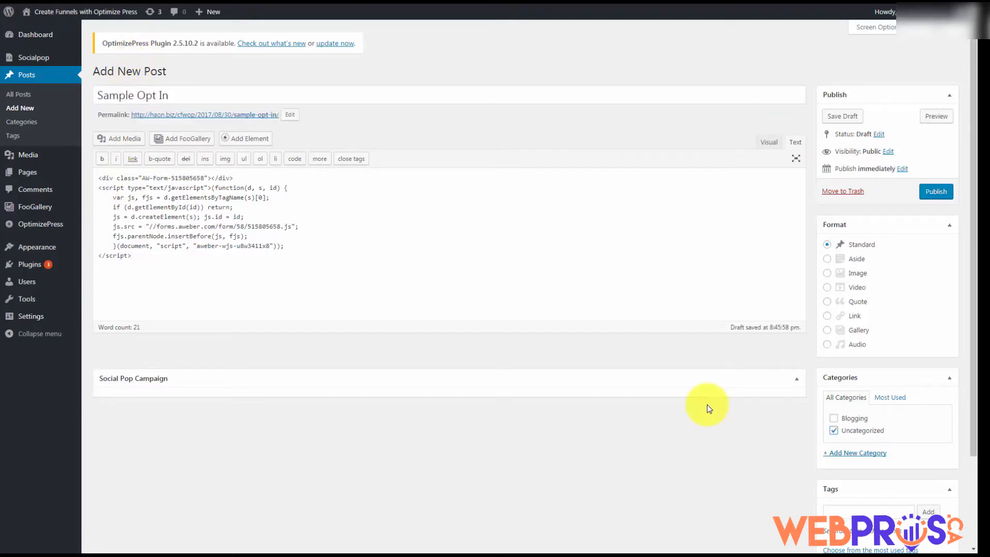
left_click(936, 199)
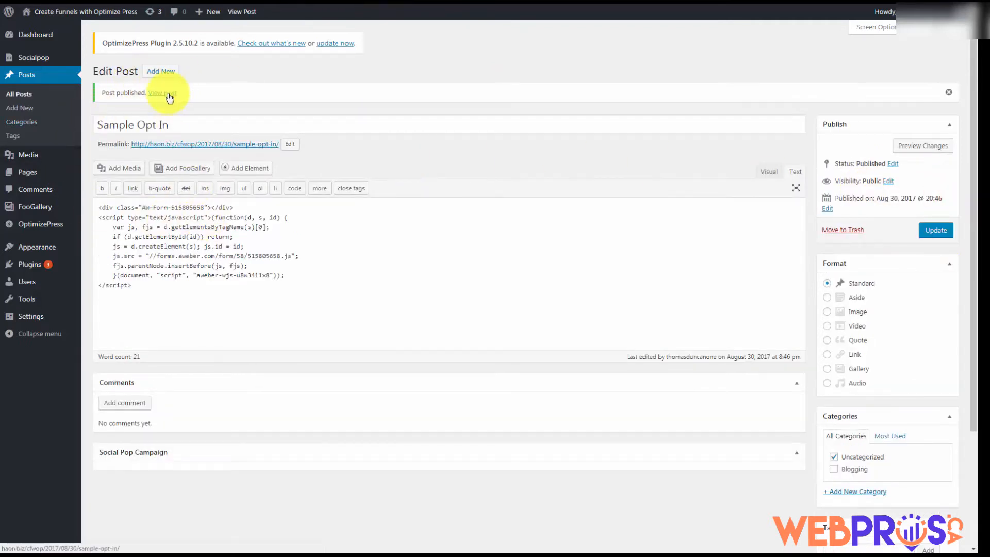
left_click(170, 96)
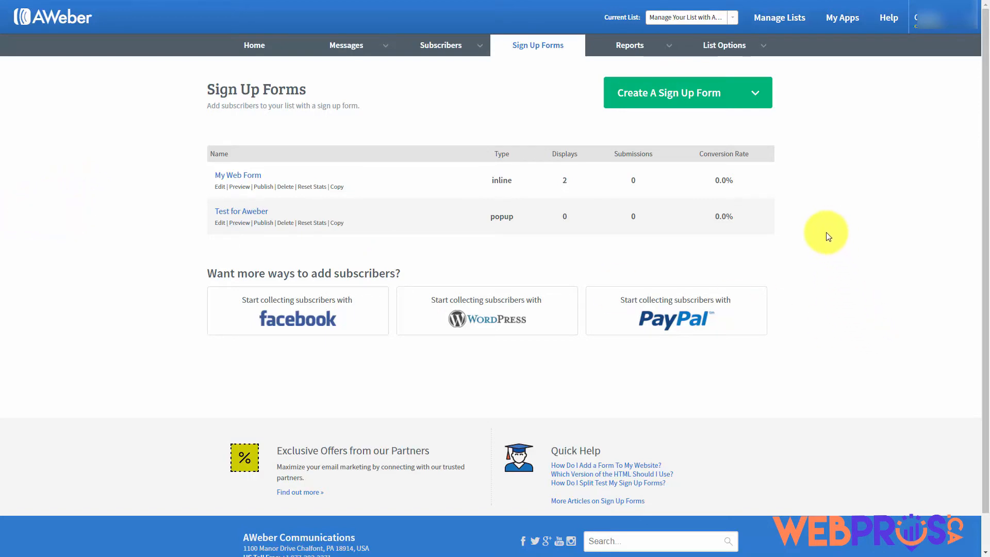
Enable AWeber's PayPal app from the apps list via Integrate with PayPal
left_click(840, 25)
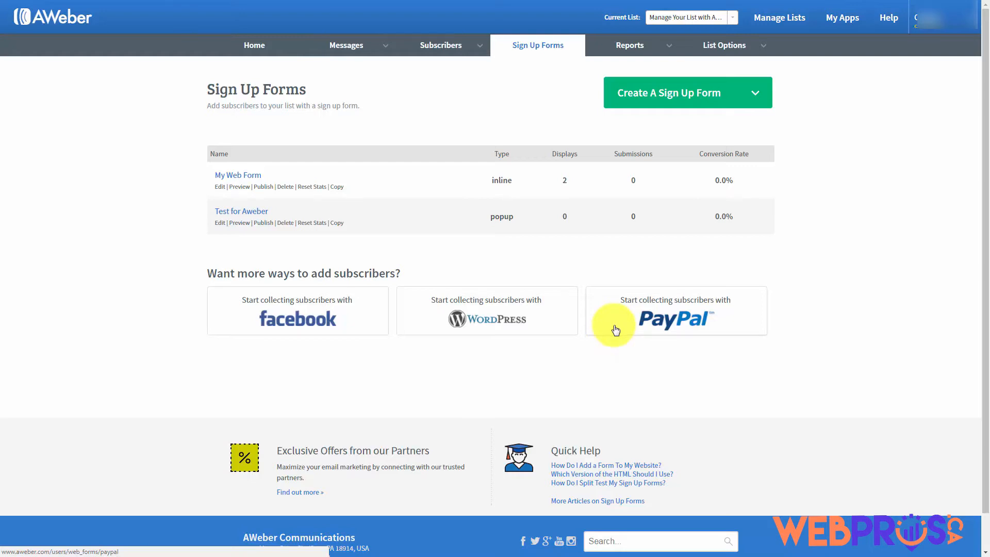
left_click(655, 318)
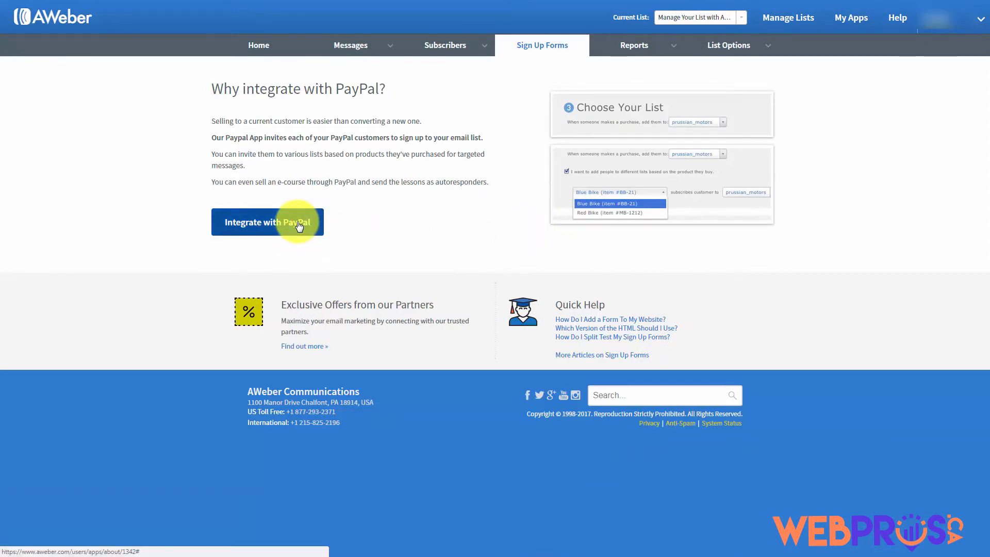
left_click(298, 225)
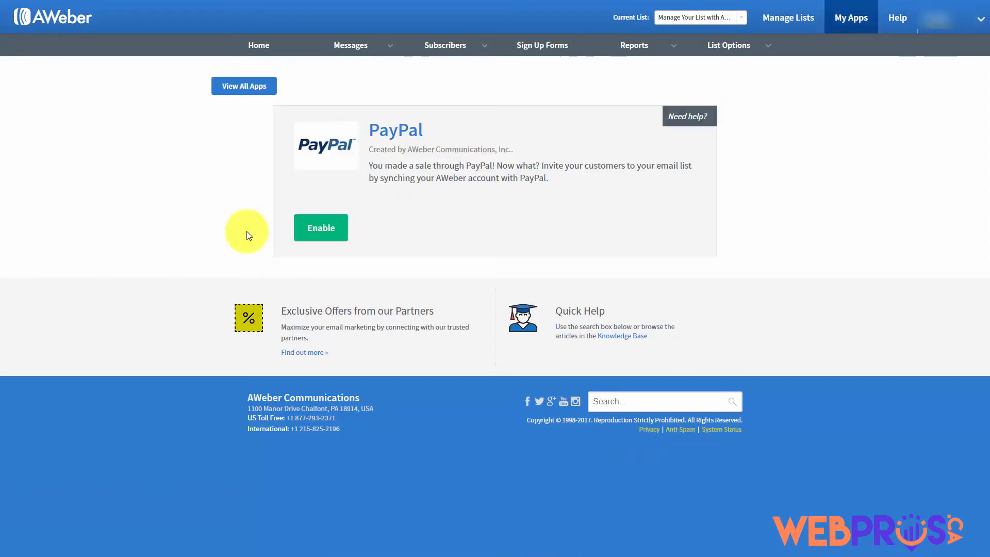
left_click(319, 230)
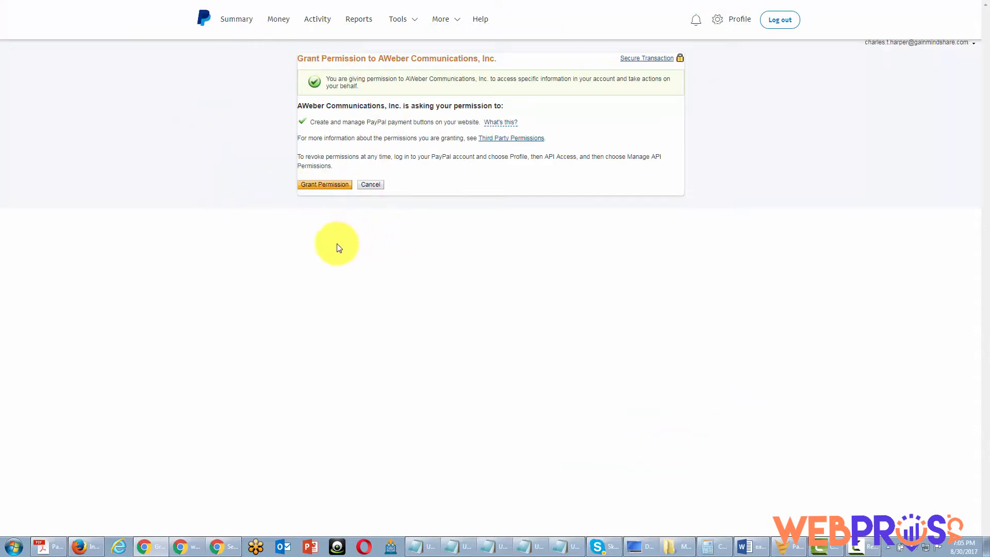
Grant AWeber Communications permission in PayPal and open the IPN settings for editing
left_click(325, 185)
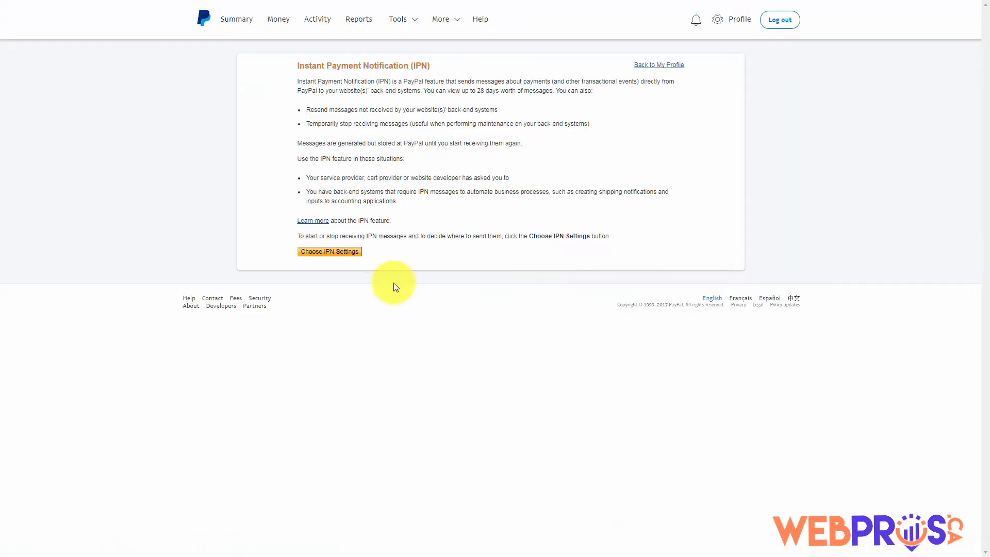
left_click(330, 253)
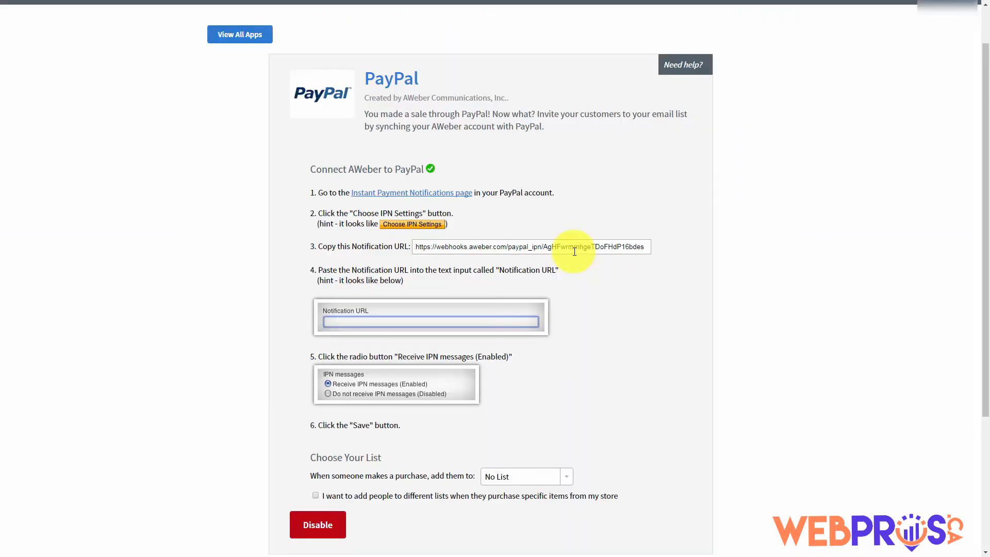
Copy AWeber's PayPal notification URL into PayPal's IPN settings and enable receiving IPN messages
left_click(575, 251)
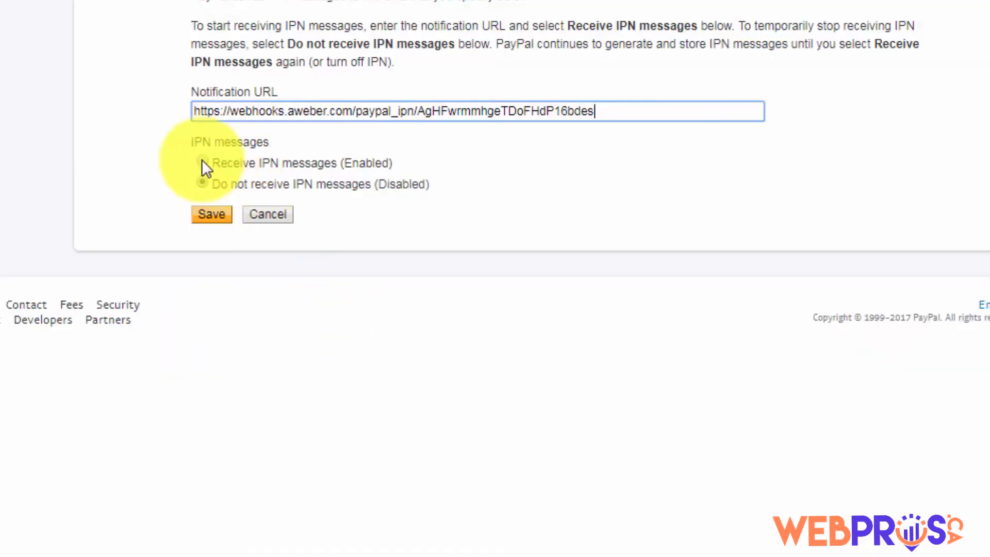
left_click(201, 161)
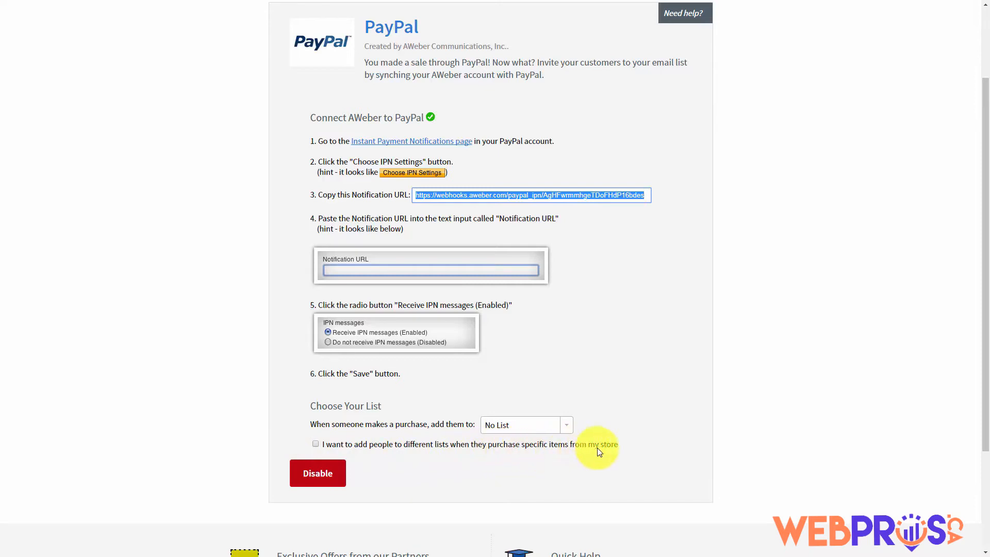
Turn on product-specific lists and subscribe FBCash buyers to 'Manage Your List with Aweber'
left_click(315, 445)
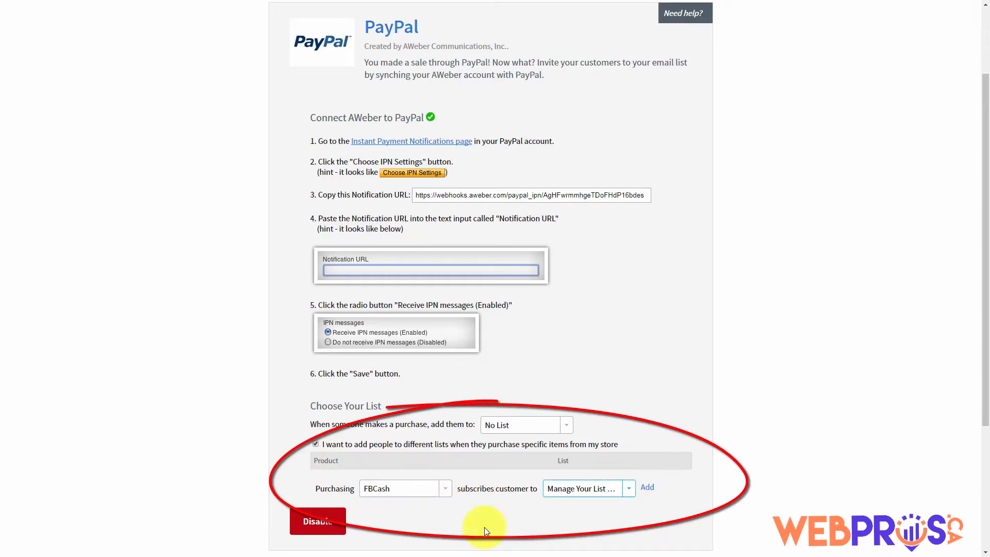
left_click(647, 488)
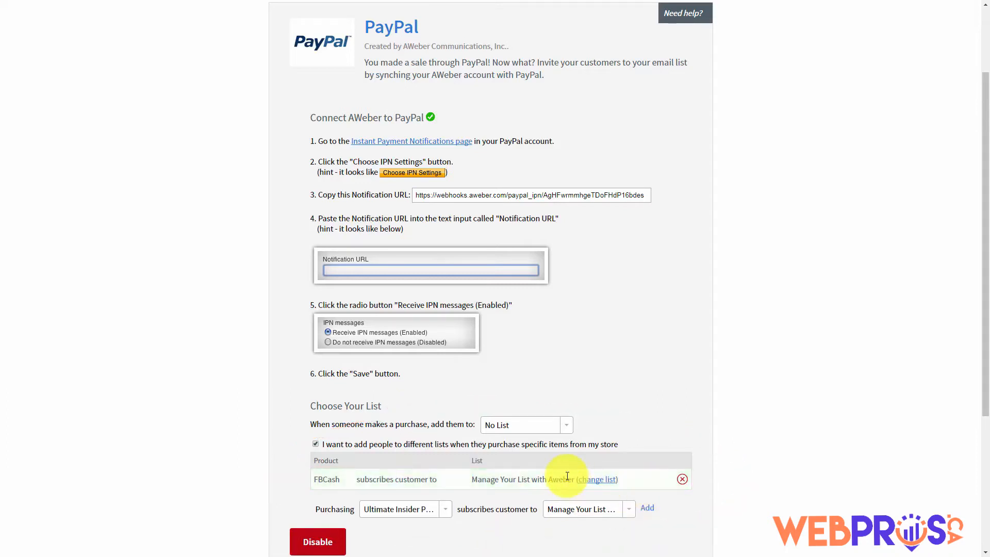
scroll(568, 476, "down", 1)
scroll(373, 433, "up", 1)
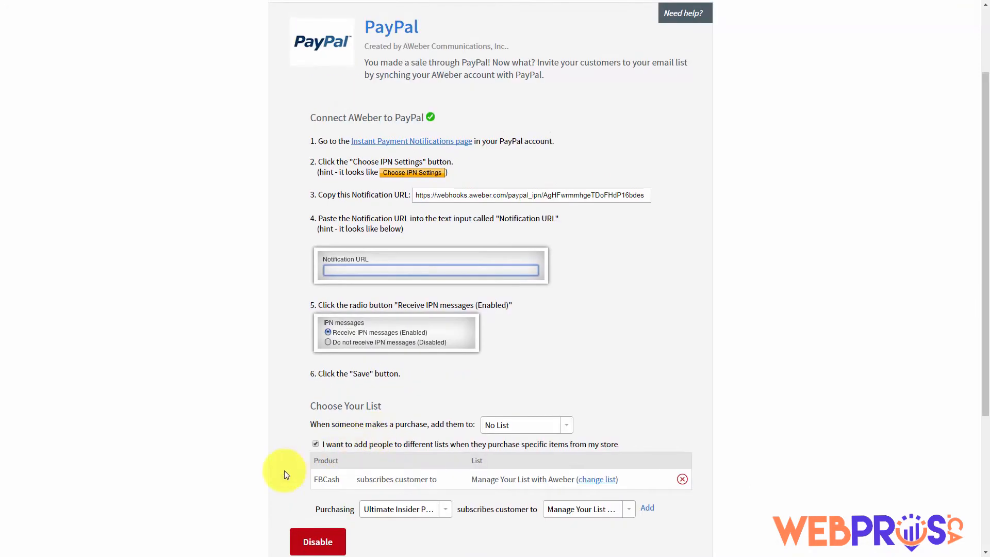
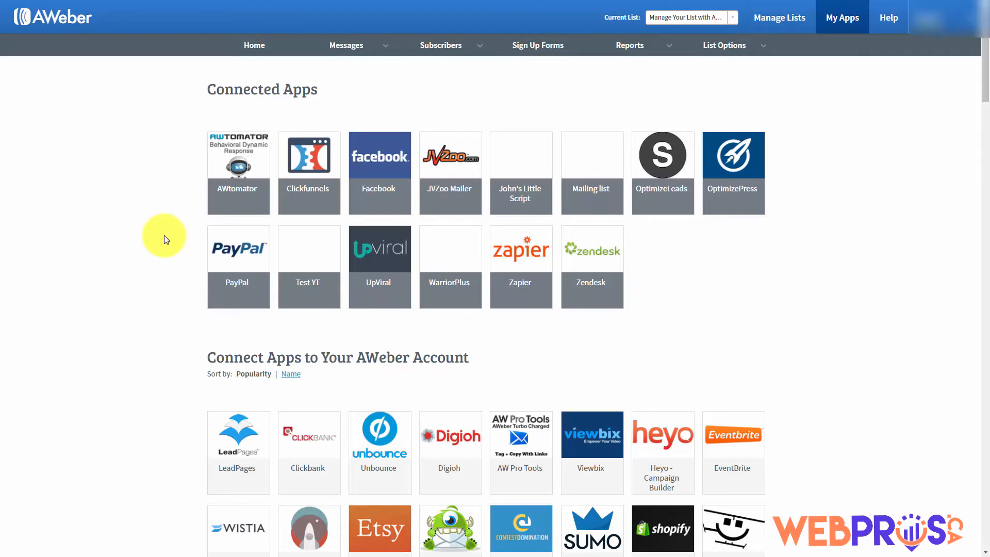
Scroll the My Apps list and open the GoToWebinar integration page
scroll(164, 239, "down", 20)
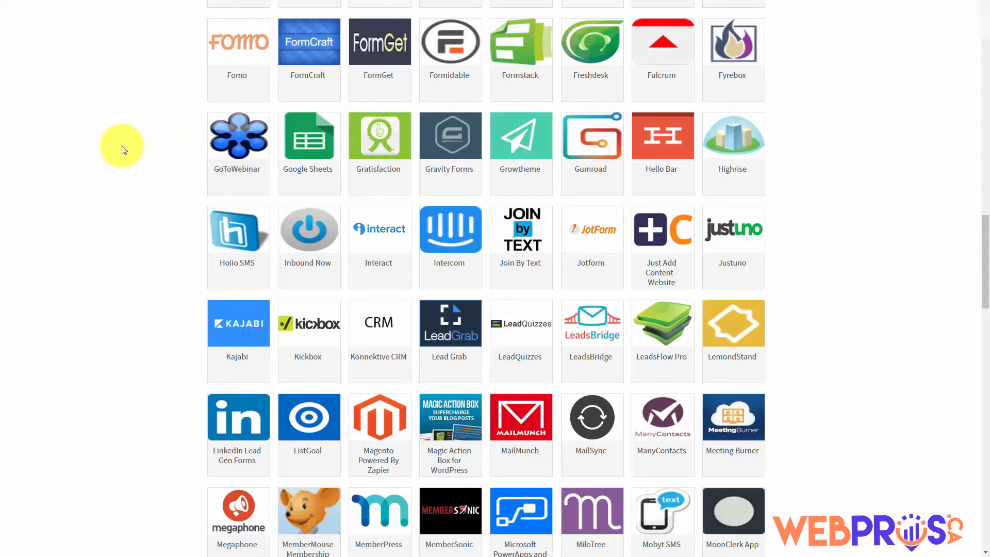
left_click(230, 141)
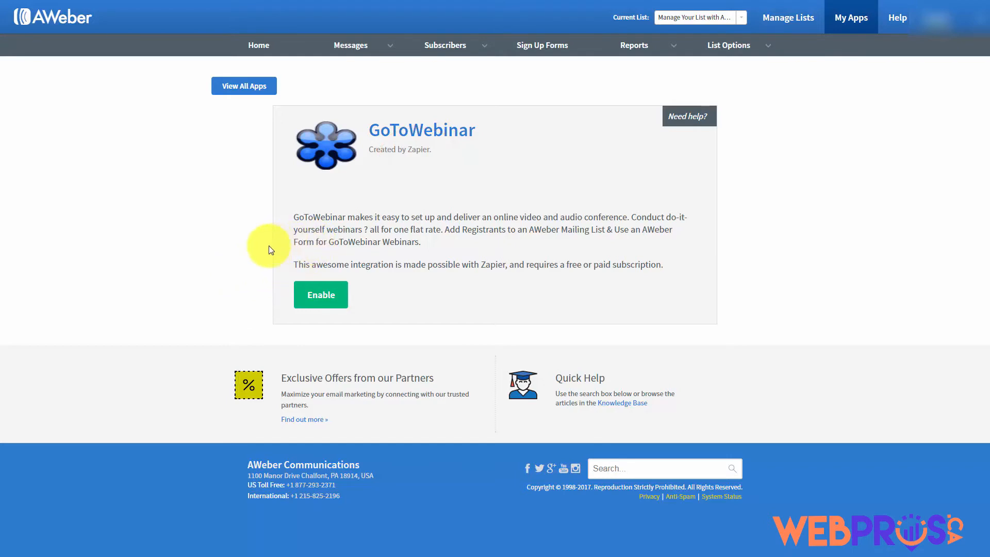
Enable GoToWebinar via Zapier and create the 'Add GoToWebinar Registrants to an Aweber Mailing List' zap
left_click(329, 301)
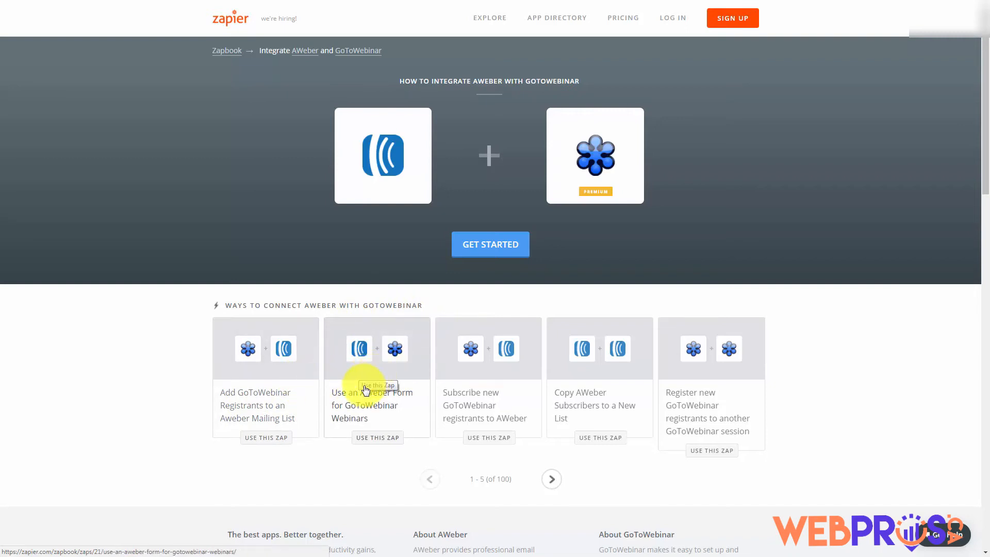
left_click(215, 373)
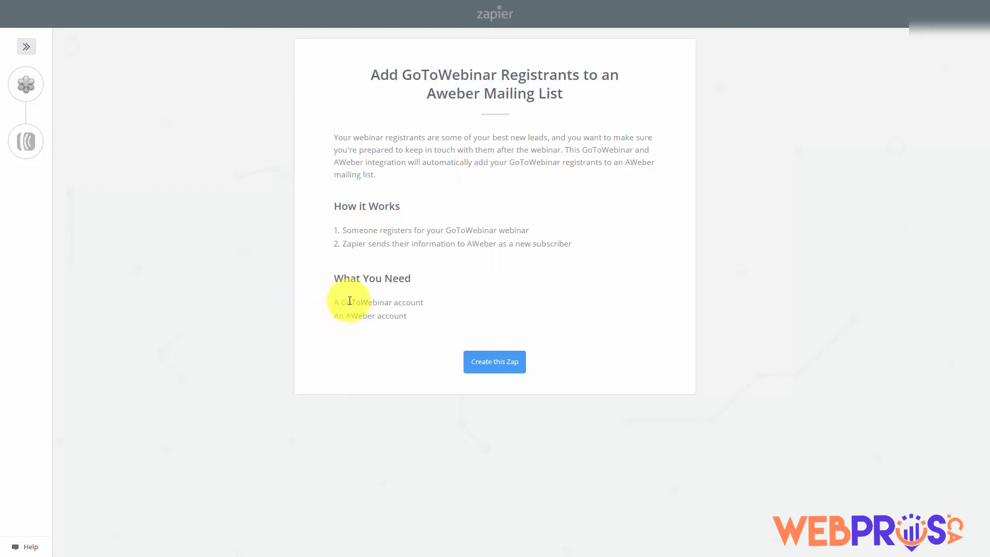
left_click(486, 363)
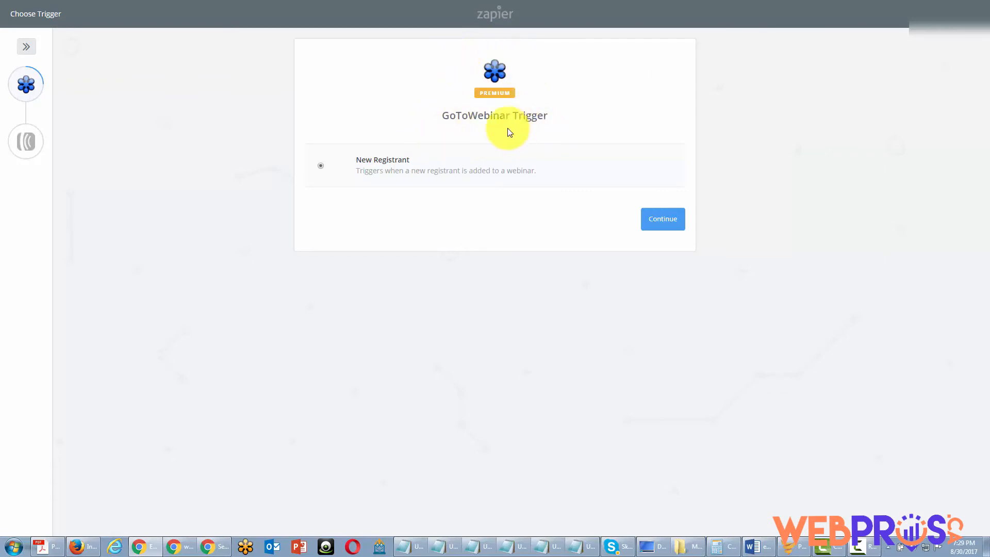
Choose New Registrant as the trigger, then connect and test the GoToWebinar account
left_click(657, 228)
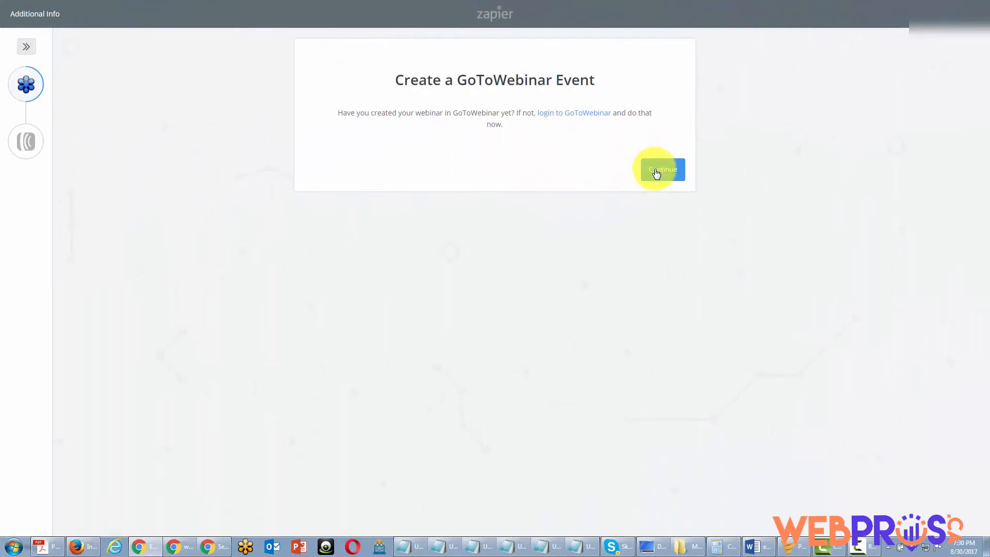
left_click(662, 169)
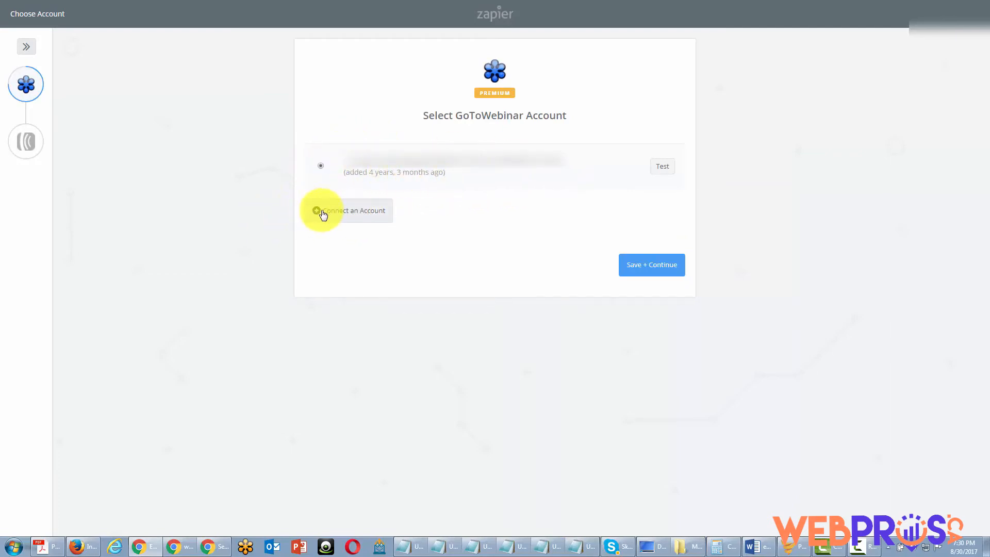
left_click(663, 171)
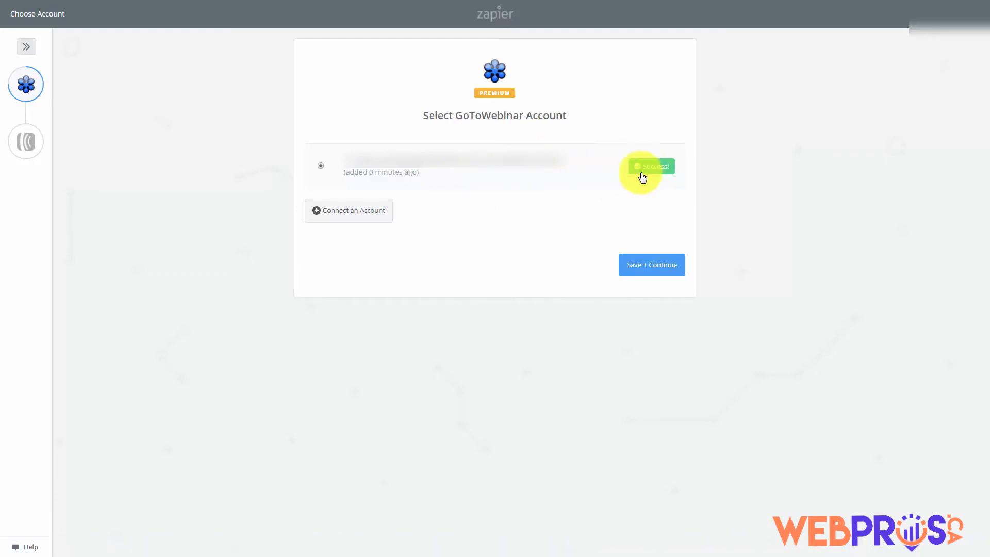
left_click(641, 268)
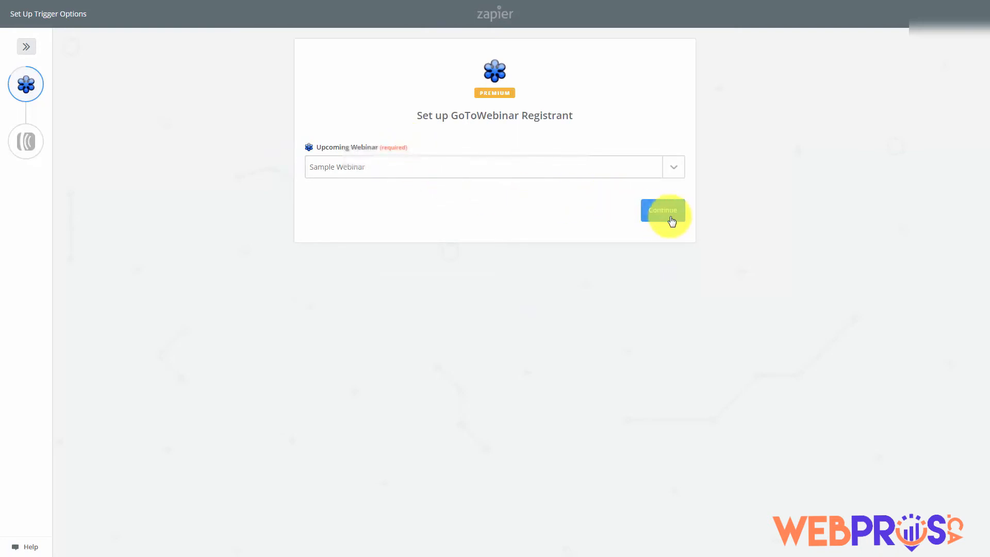
Use Sample Webinar as the trigger webinar and fetch a sample registrant to test it
left_click(668, 217)
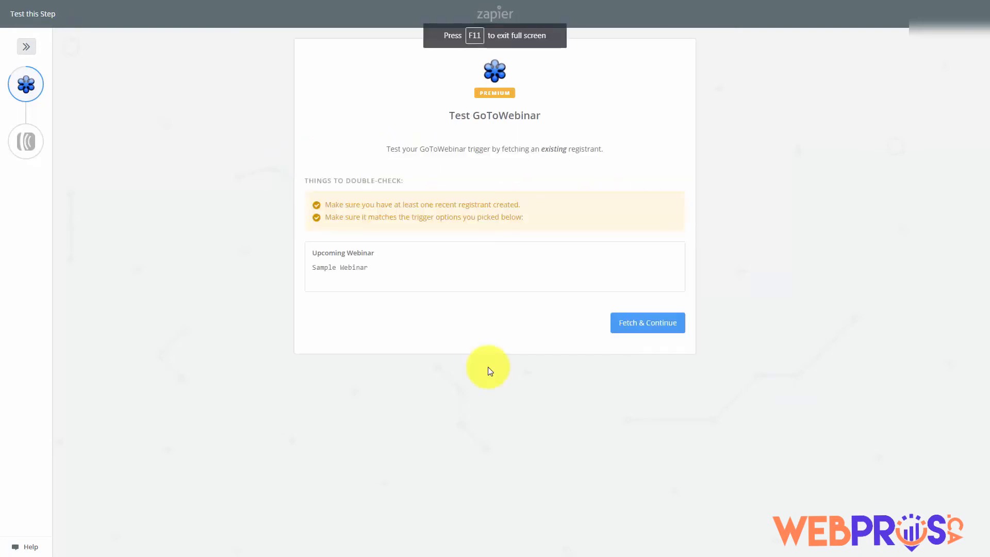
left_click(627, 325)
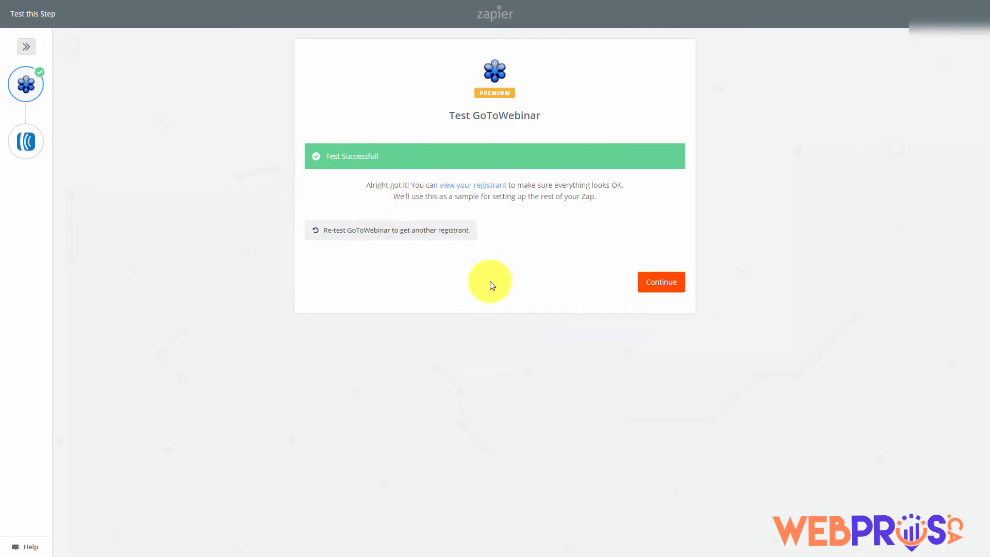
left_click(651, 285)
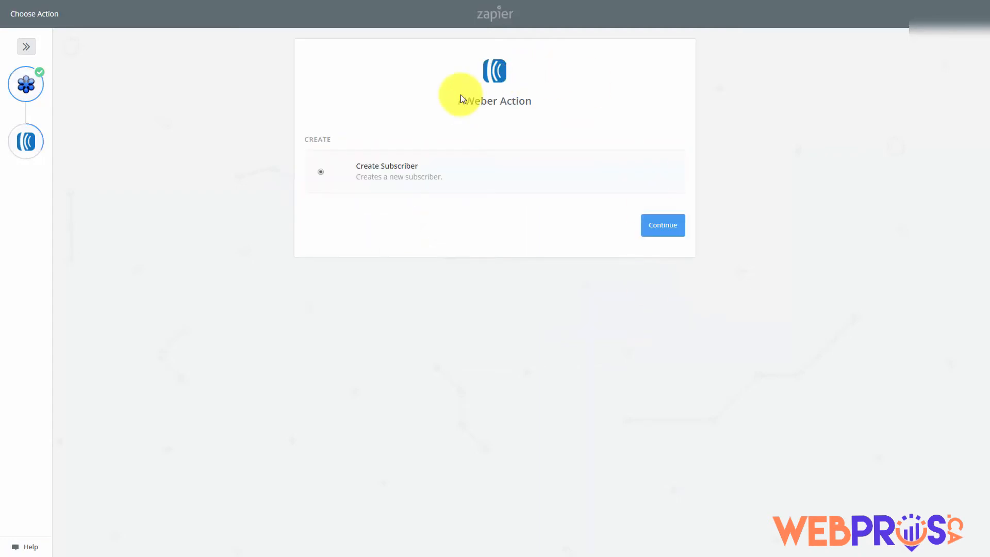
Configure the AWeber Create Subscriber action for 'Manage Your List with Aweber', skipping the test
left_click(658, 226)
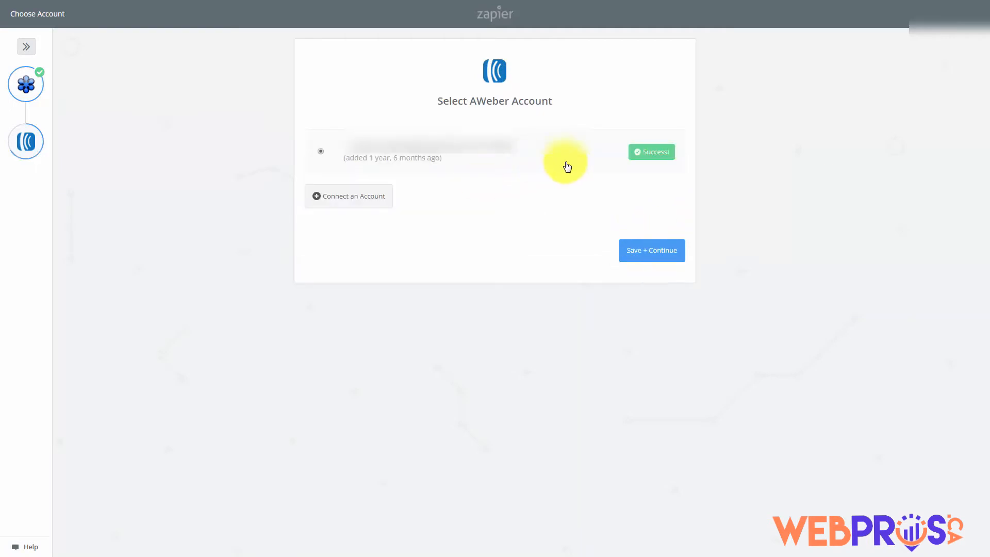
left_click(643, 255)
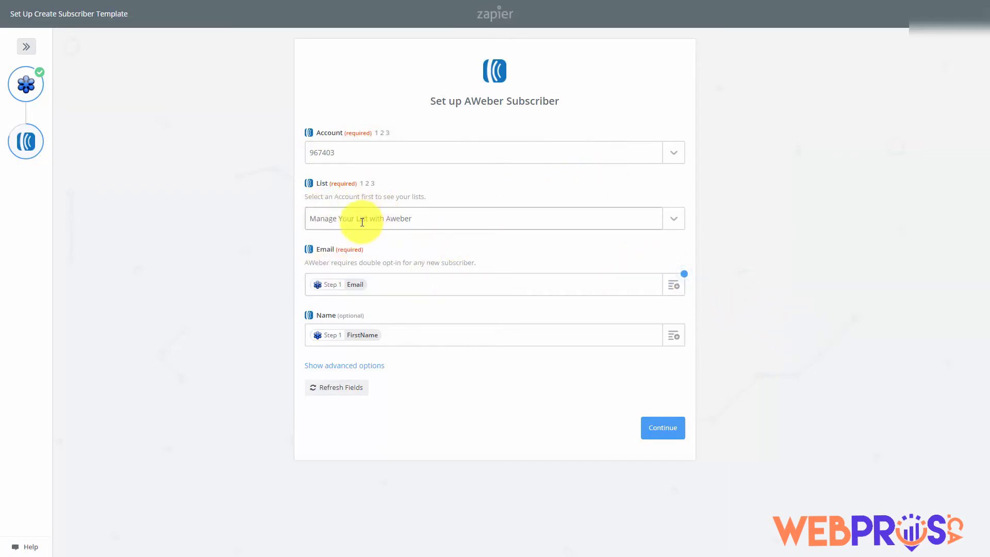
left_click(662, 430)
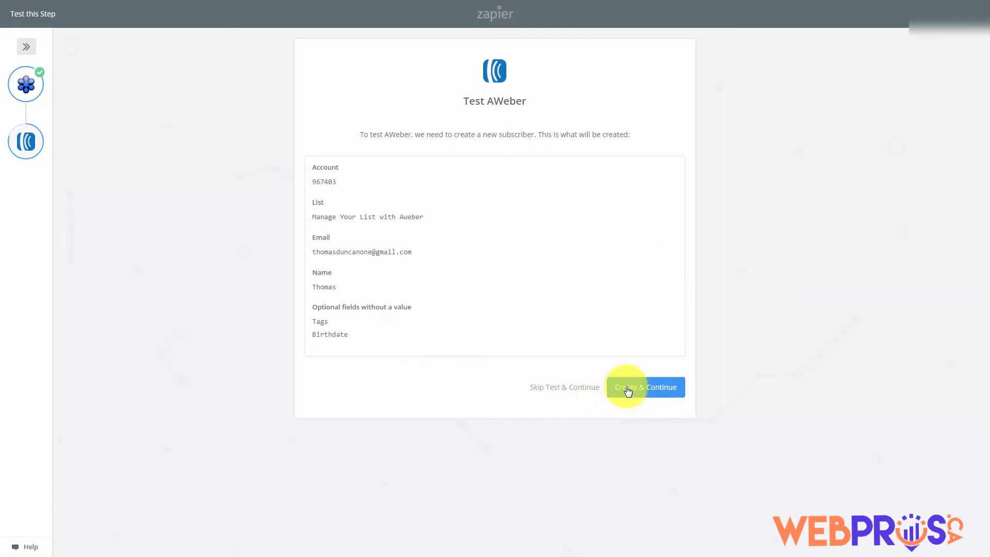
left_click(565, 387)
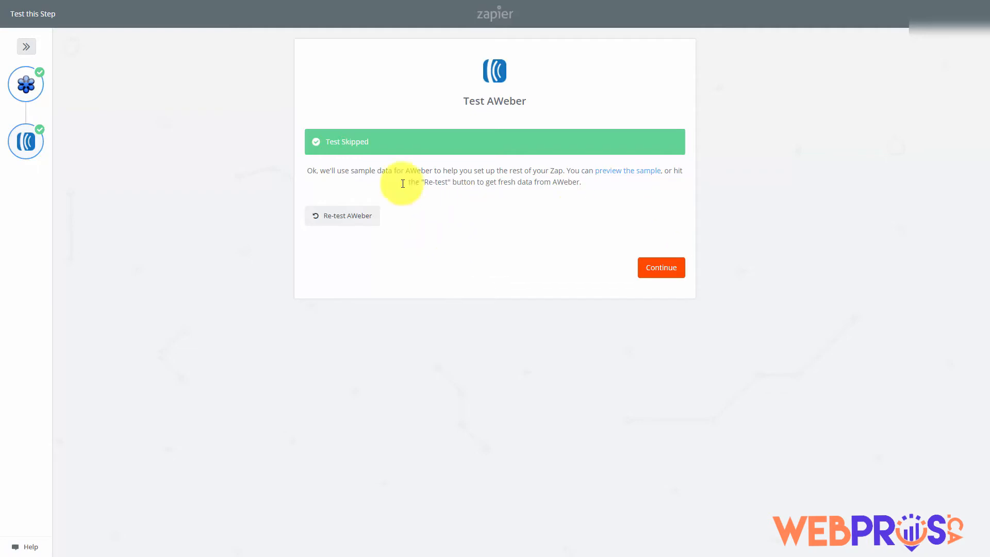
left_click(652, 271)
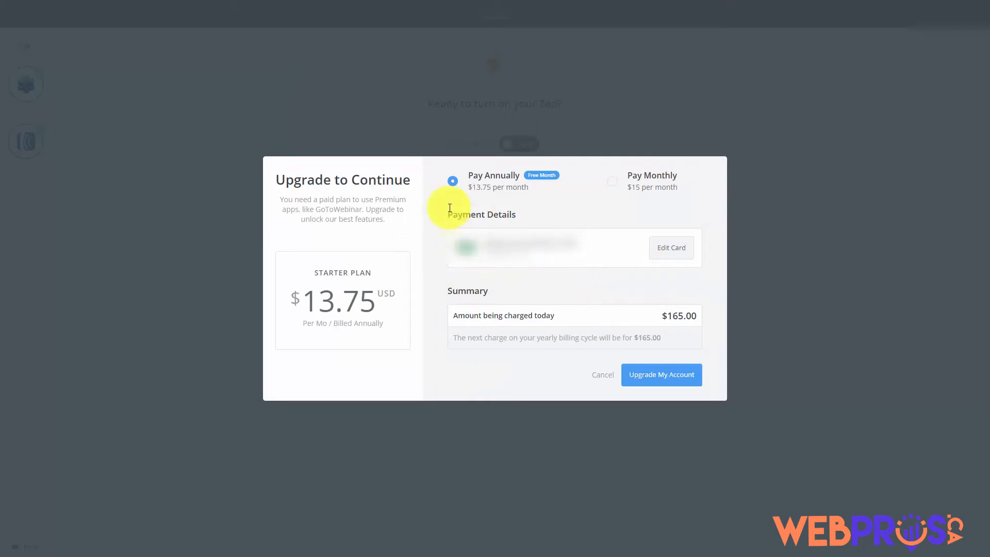
Switch the Zapier upgrade offer to monthly billing at $15 per month
left_click(613, 183)
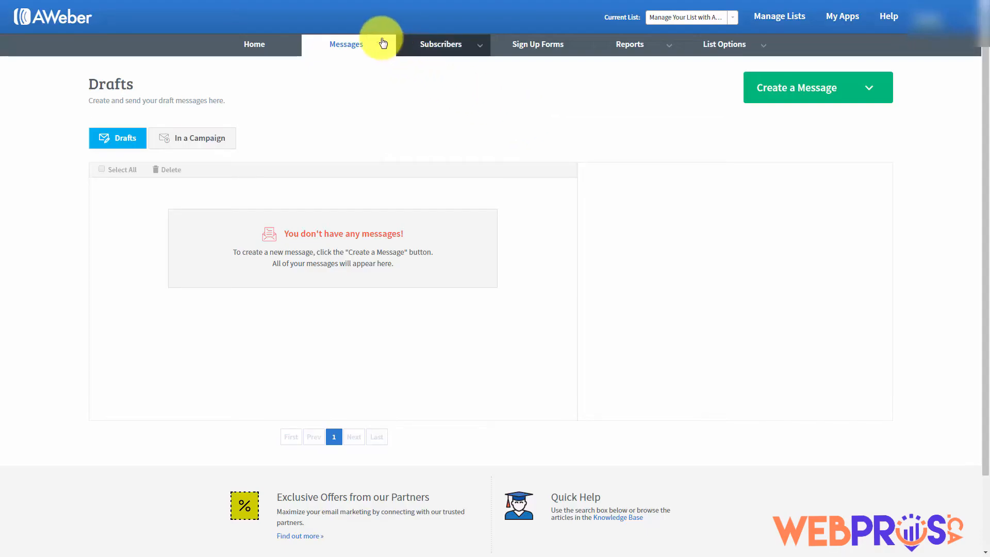
From Messages > Drafts, start a new message in the Drag & Drop Email Builder
mouse_move(380, 43)
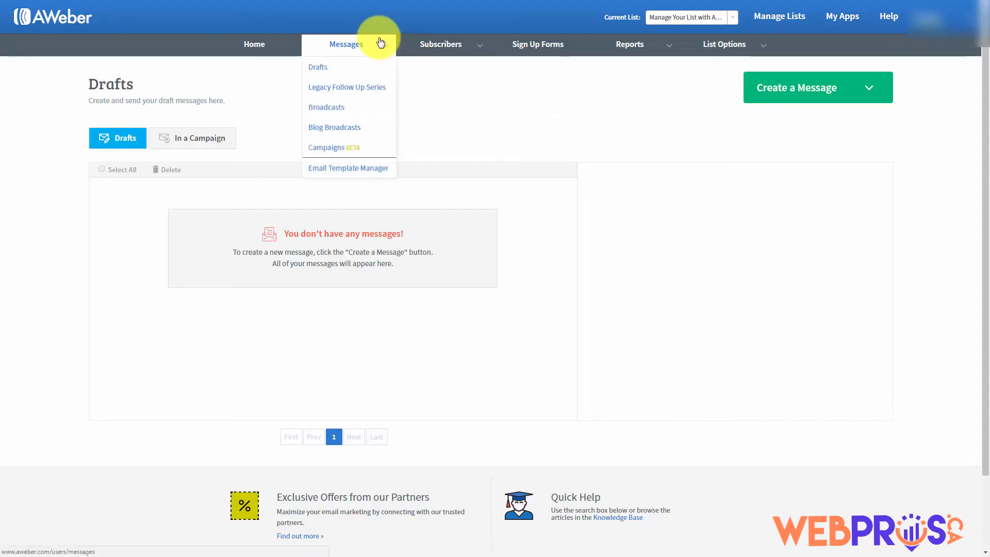
left_click(322, 70)
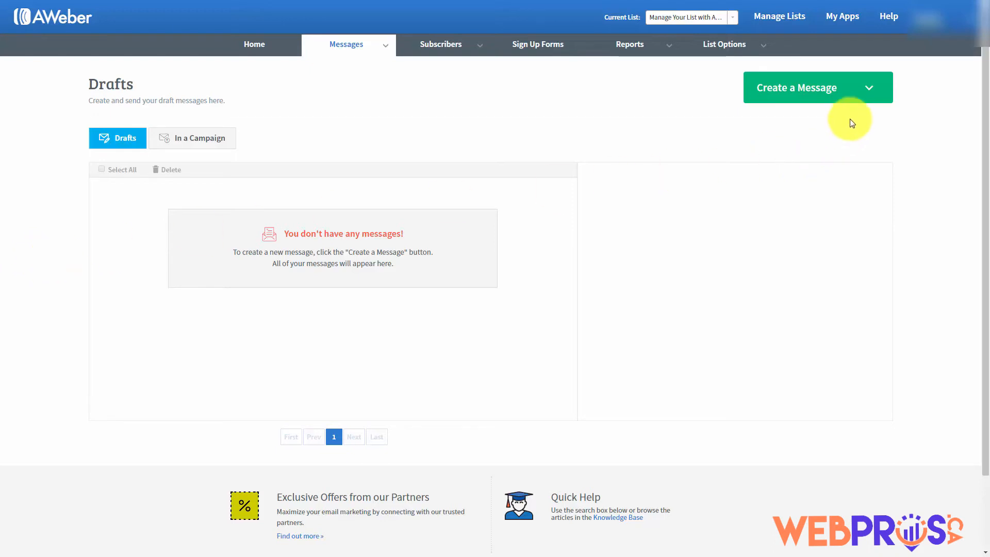
left_click(872, 91)
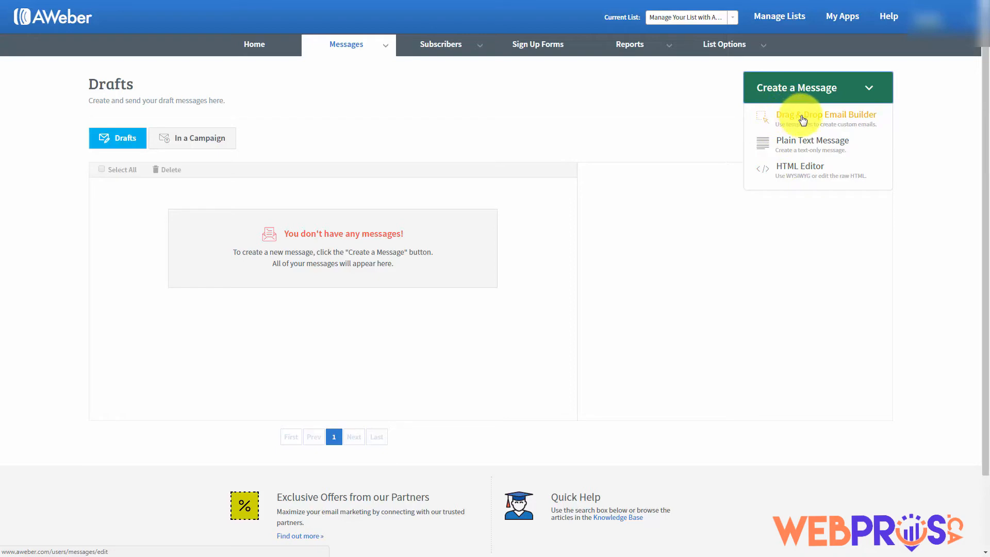
left_click(802, 117)
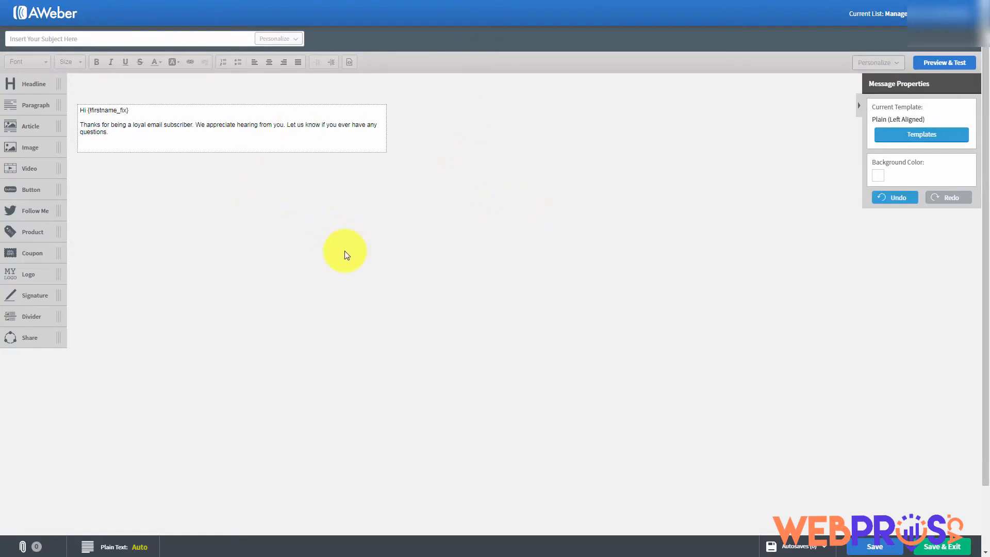
Apply the Plain (Left Aligned) template while keeping the existing greeting content
left_click(913, 136)
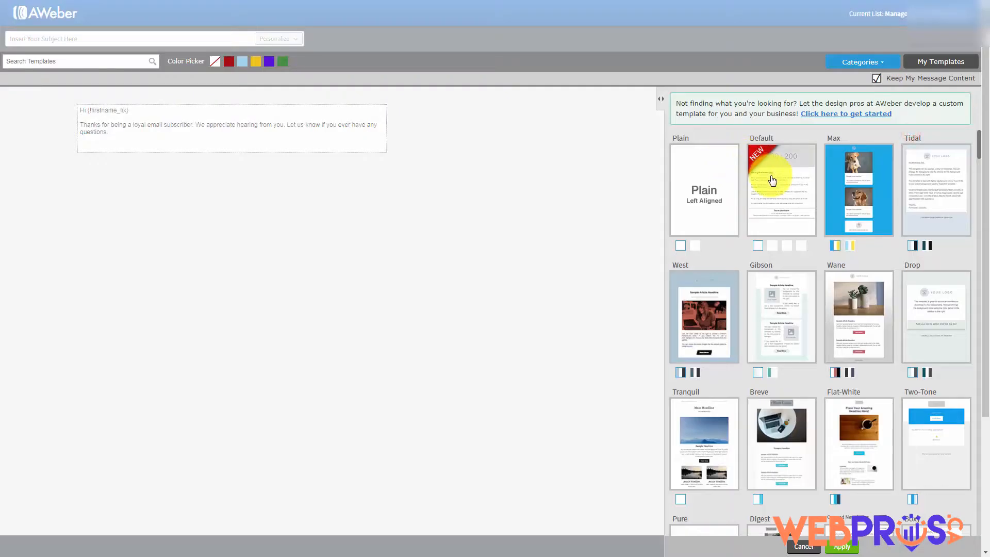
scroll(833, 209, "down", 3)
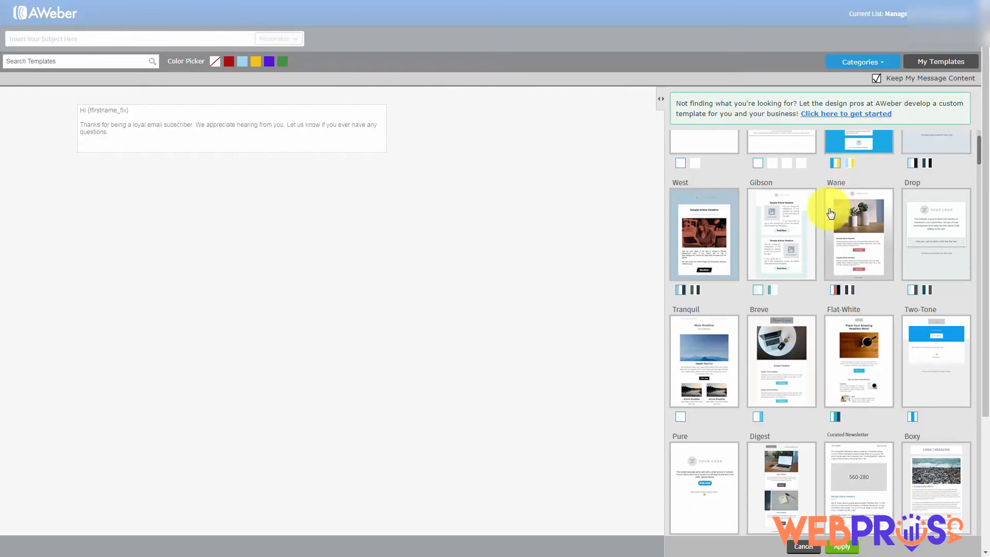
scroll(830, 215, "down", 6)
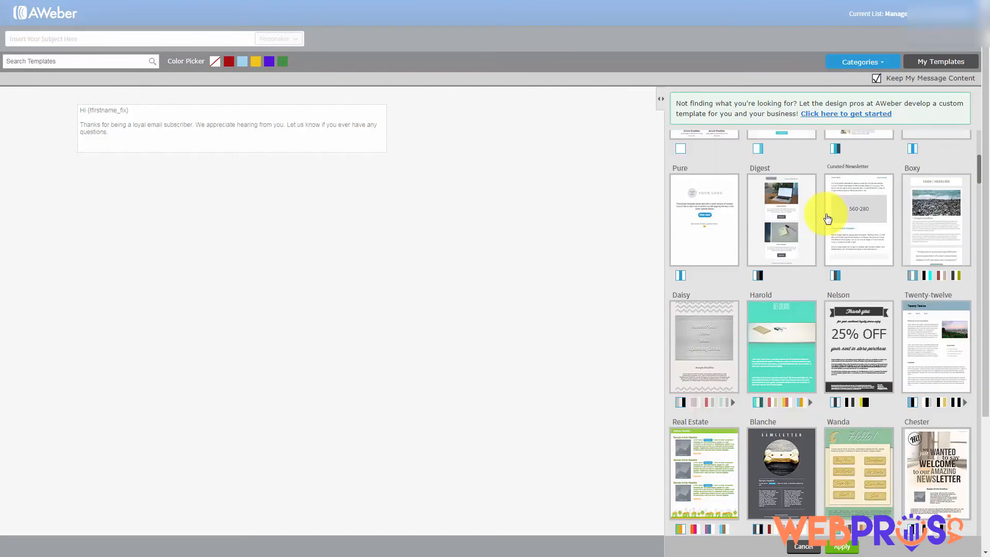
scroll(825, 216, "down", 4)
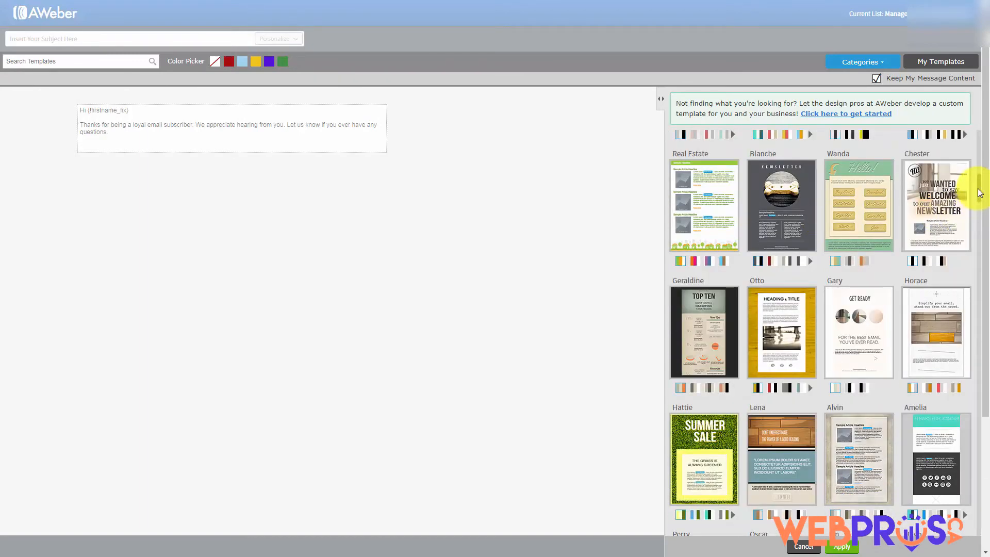
left_click_drag(979, 186, 975, 137)
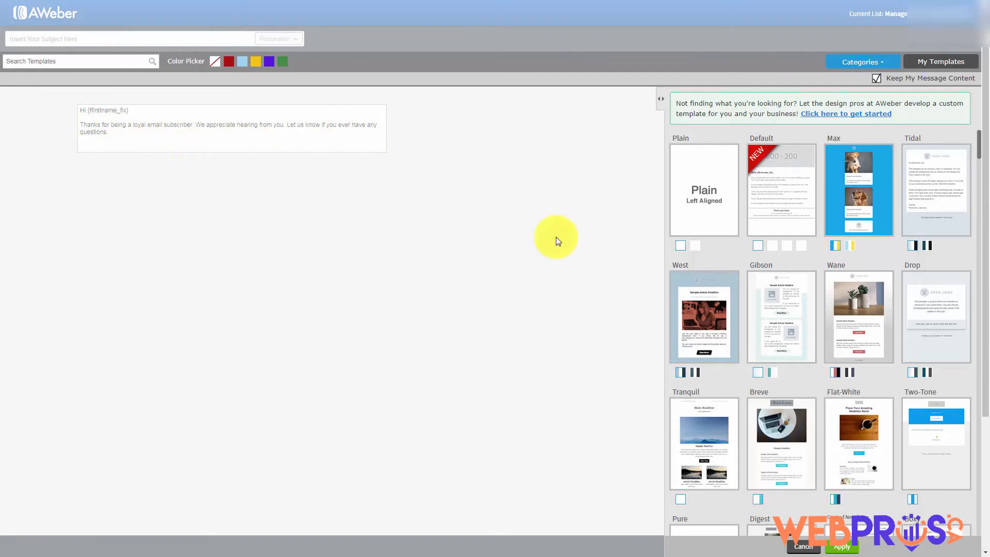
left_click(696, 246)
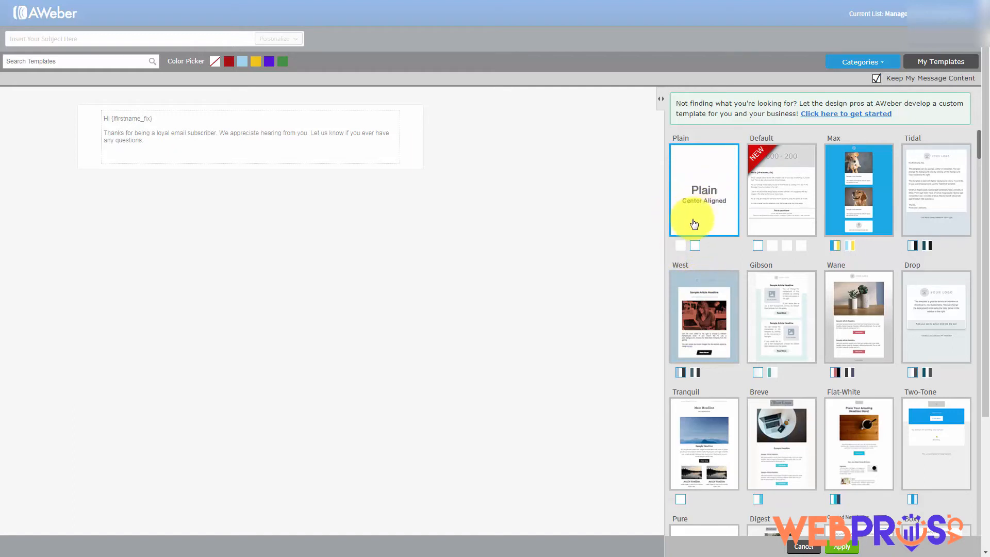
left_click(681, 250)
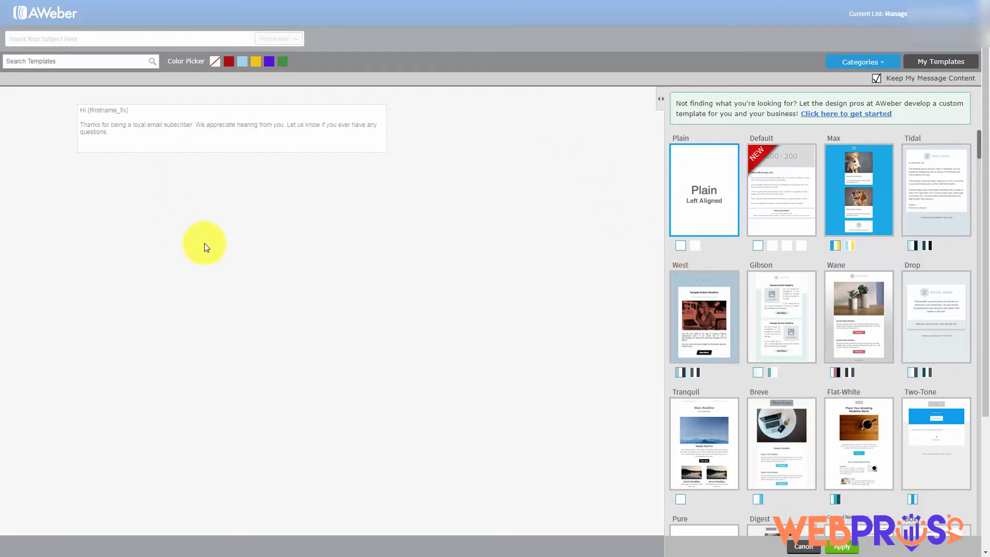
left_click(335, 228)
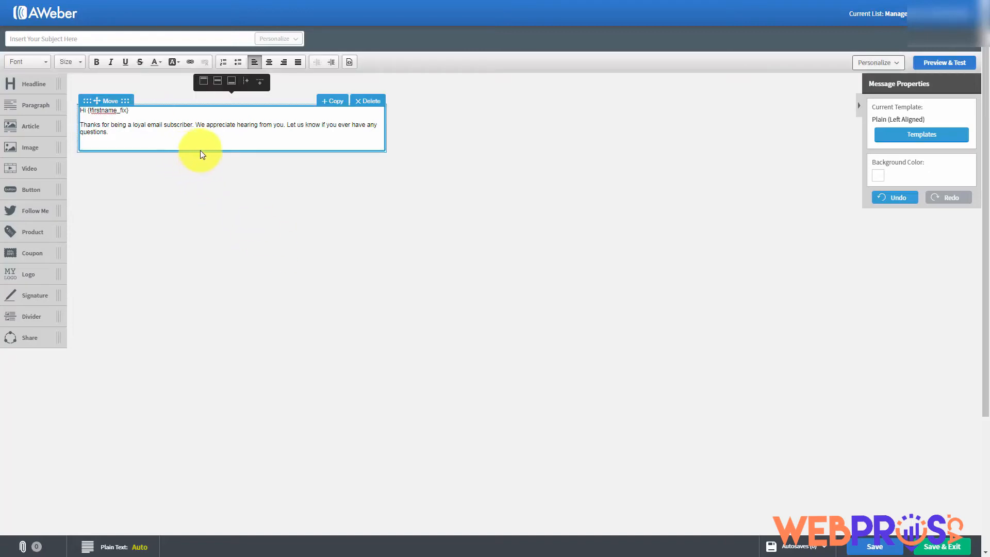
Paste the home-business zoning article below the greeting and delete its two-line headline
left_click(143, 108)
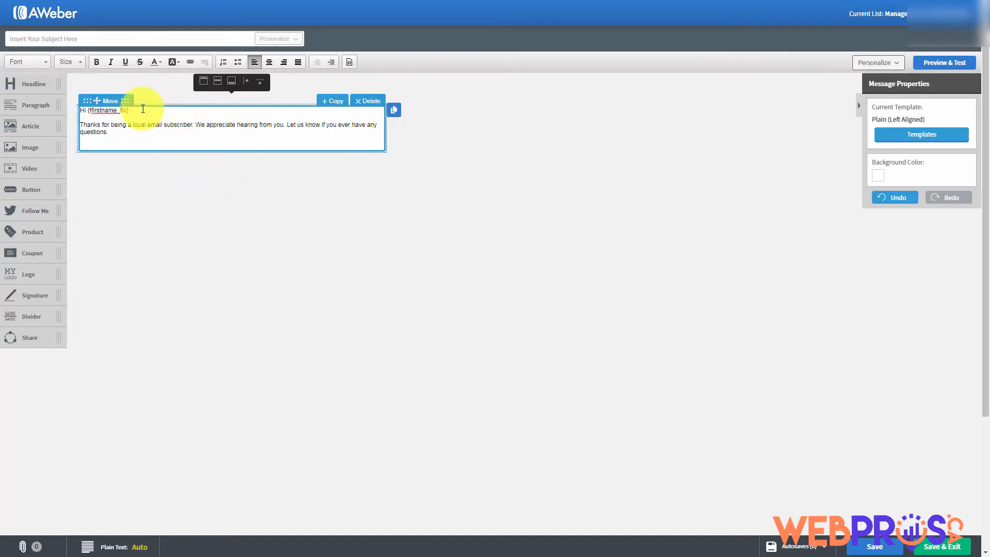
key("Return")
key("Return")
key("Return")
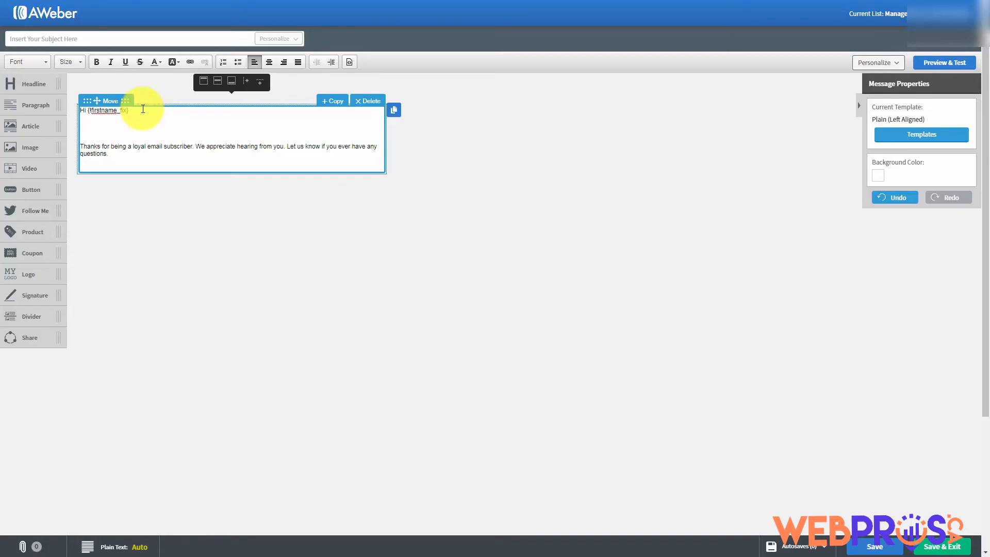
key("ctrl+v")
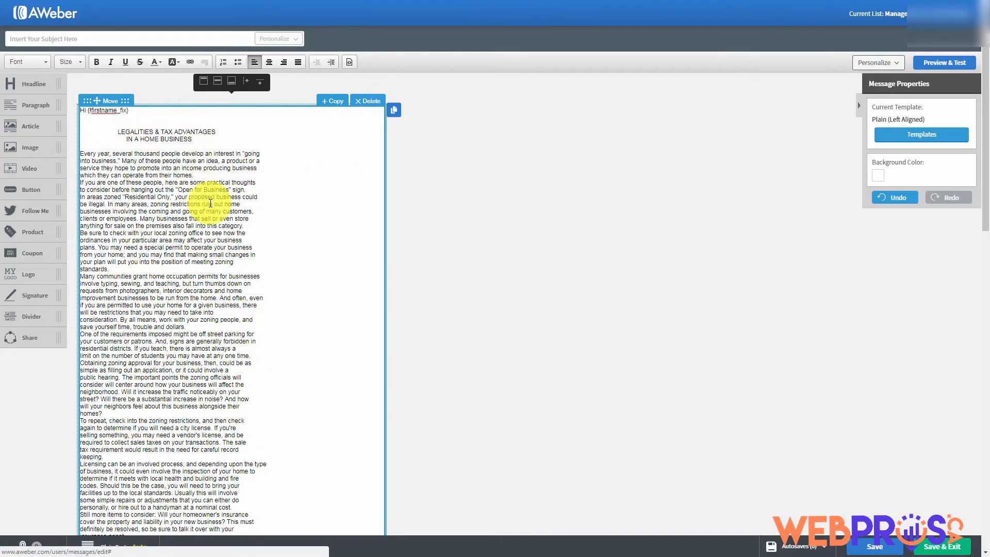
scroll(206, 207, "down", 1)
scroll(205, 230, "up", 1)
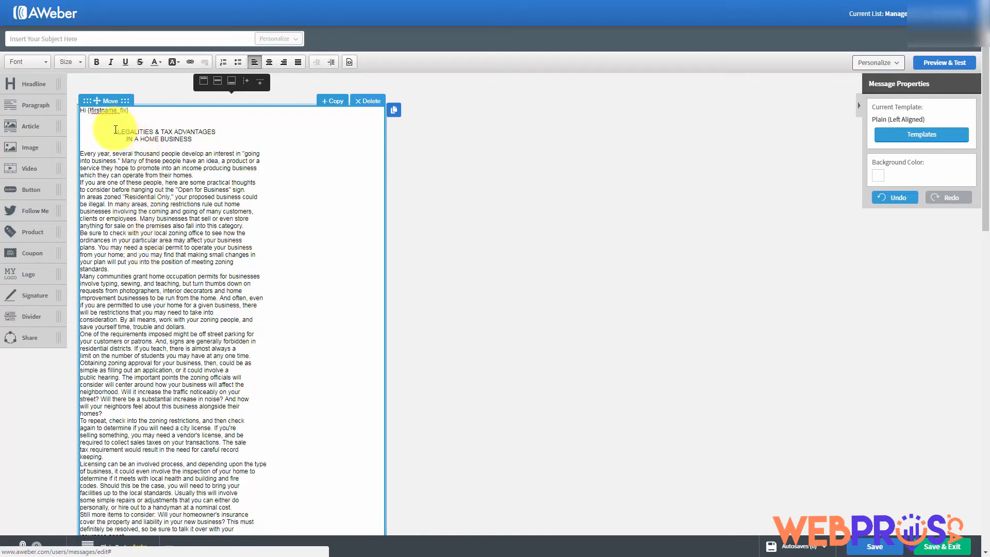
left_click_drag(115, 129, 204, 141)
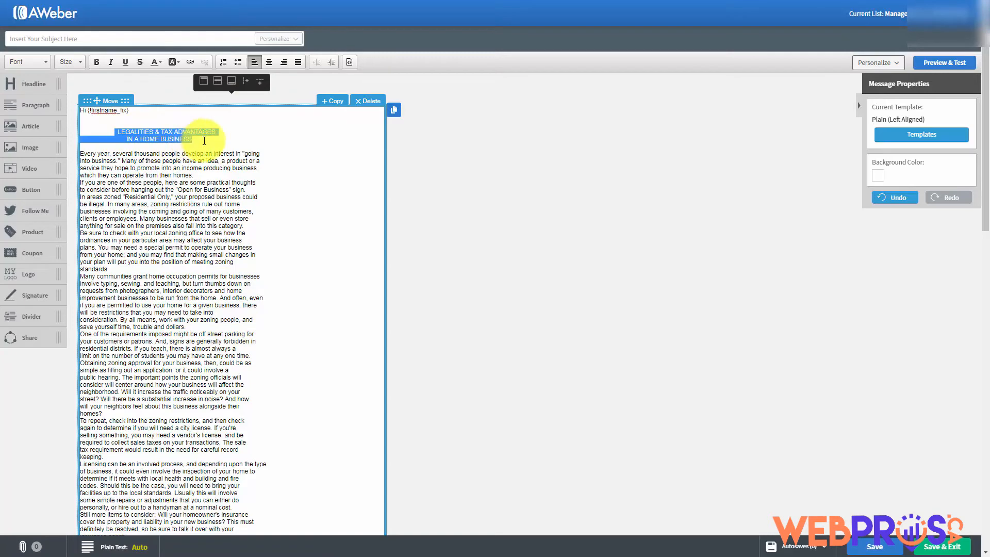
key("Delete")
key("Delete")
key("Delete")
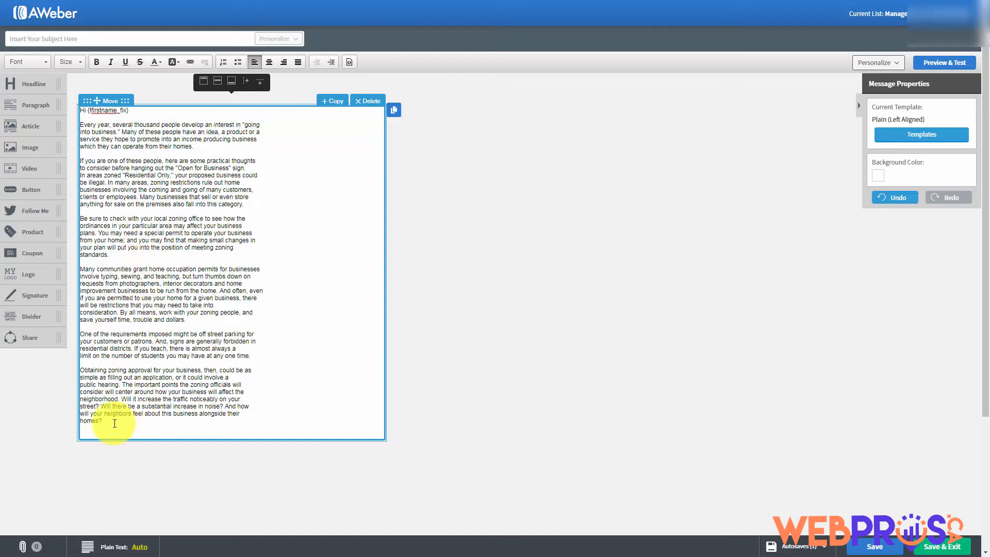
Change the font size of the greeting and article text to 18
left_click_drag(114, 423, 59, 109)
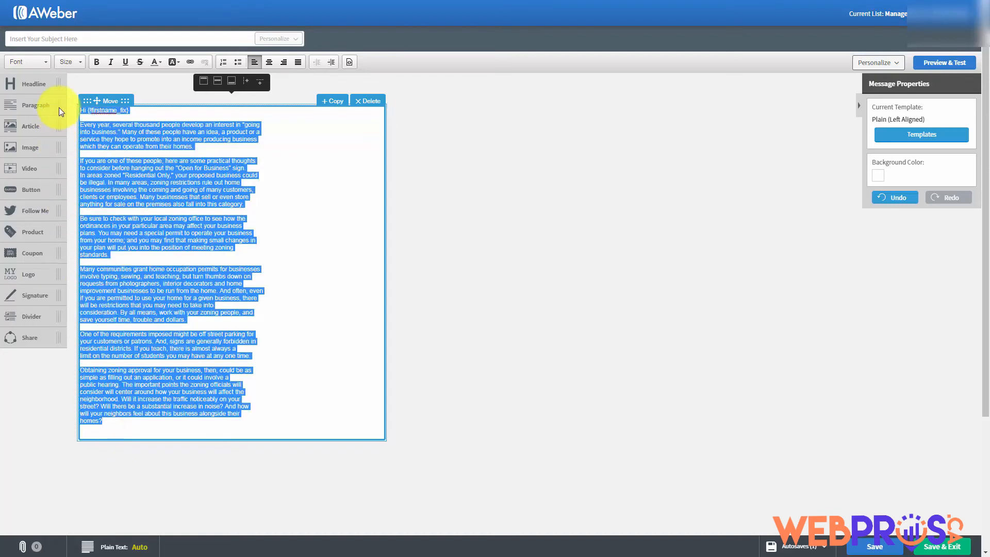
left_click(74, 61)
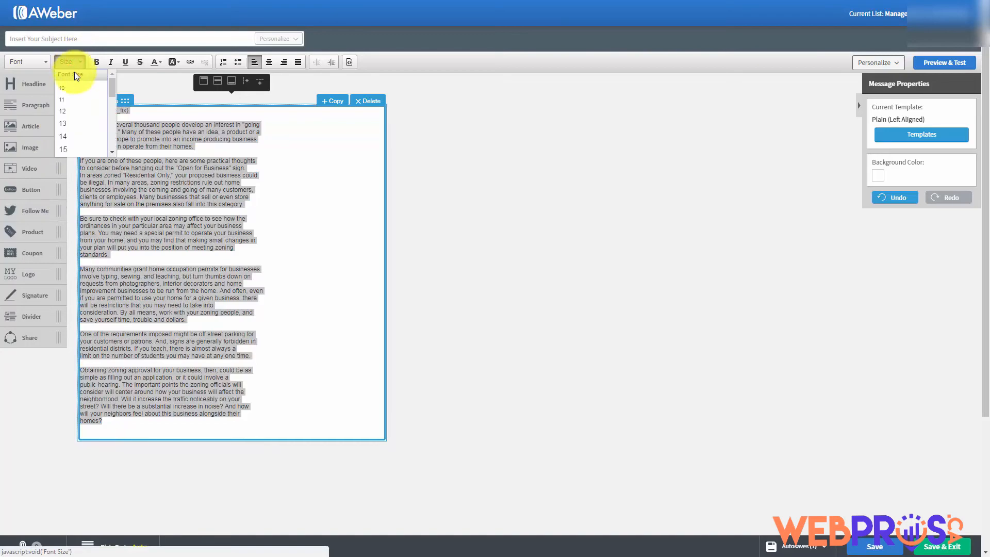
left_click(108, 149)
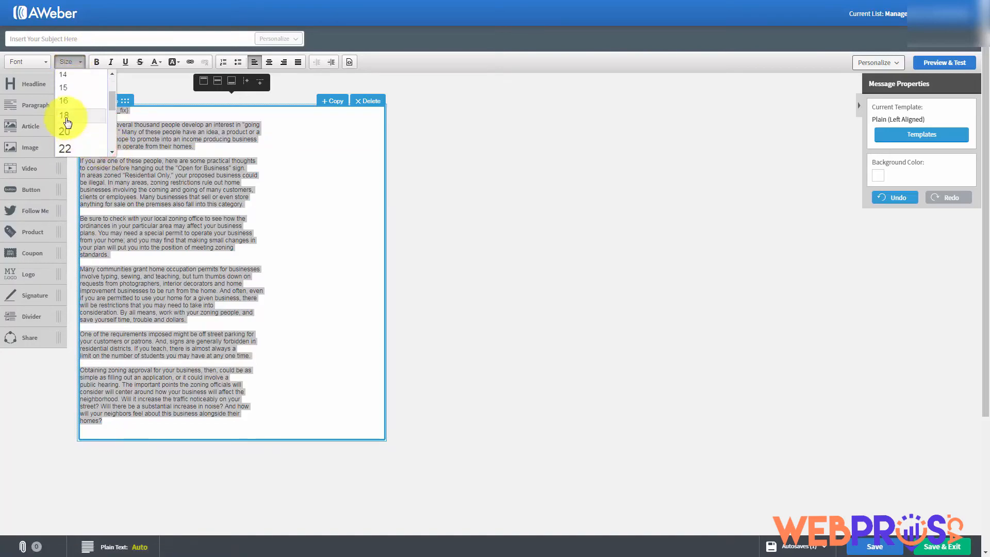
left_click(65, 117)
left_click(204, 236)
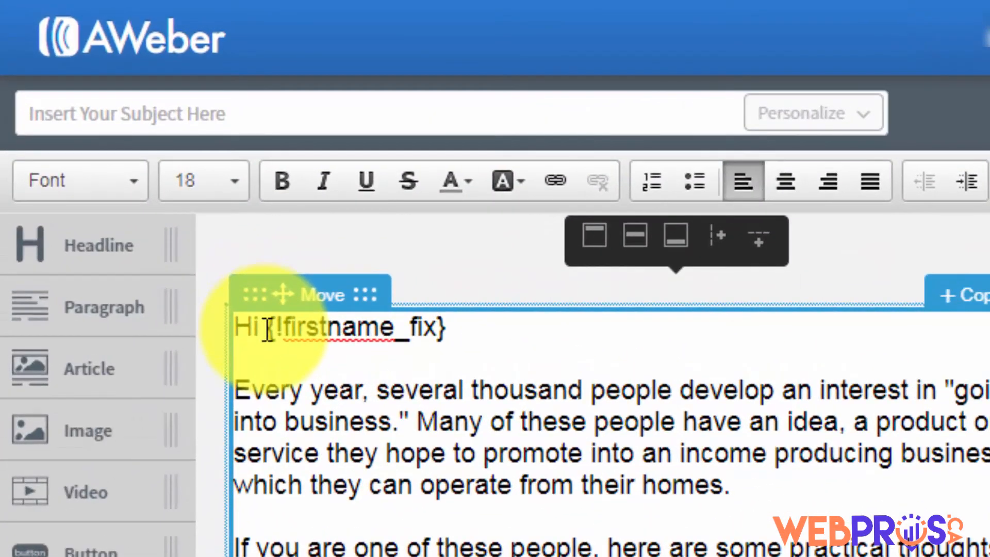
key("Escape")
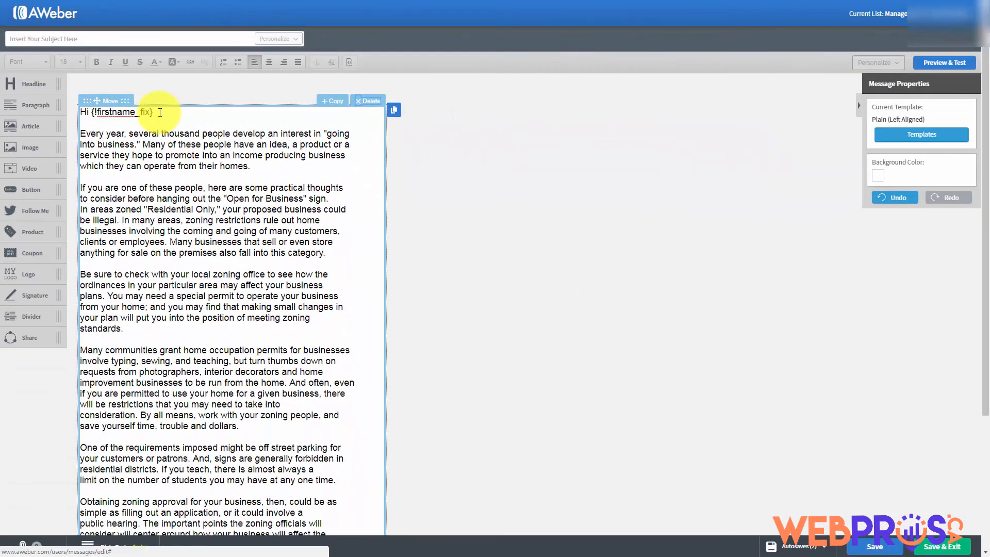
left_click(465, 329)
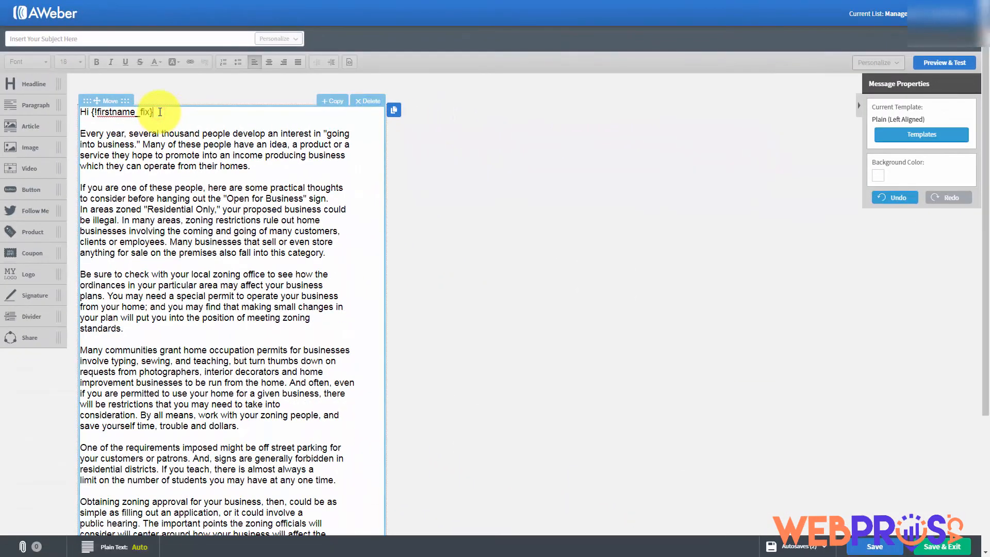
key("Return")
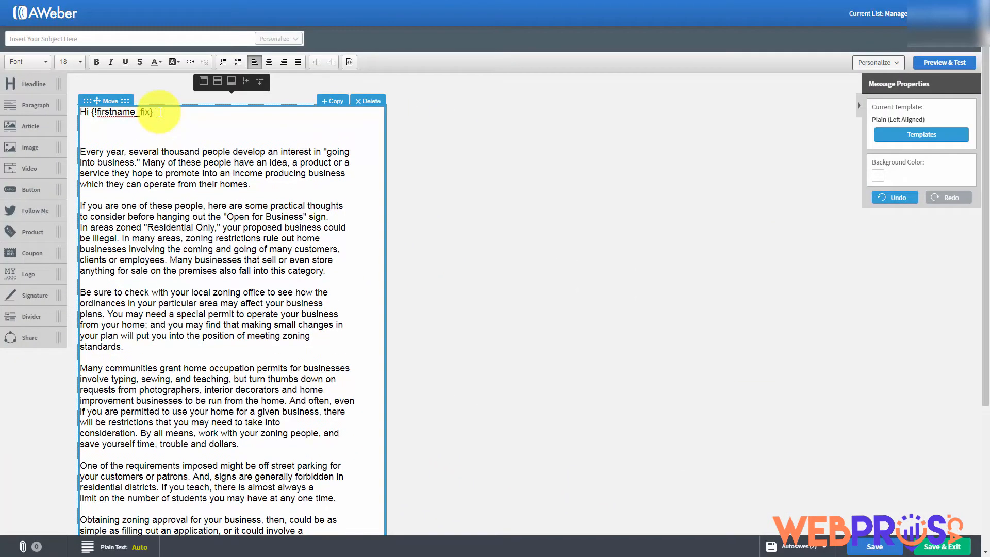
left_click(901, 66)
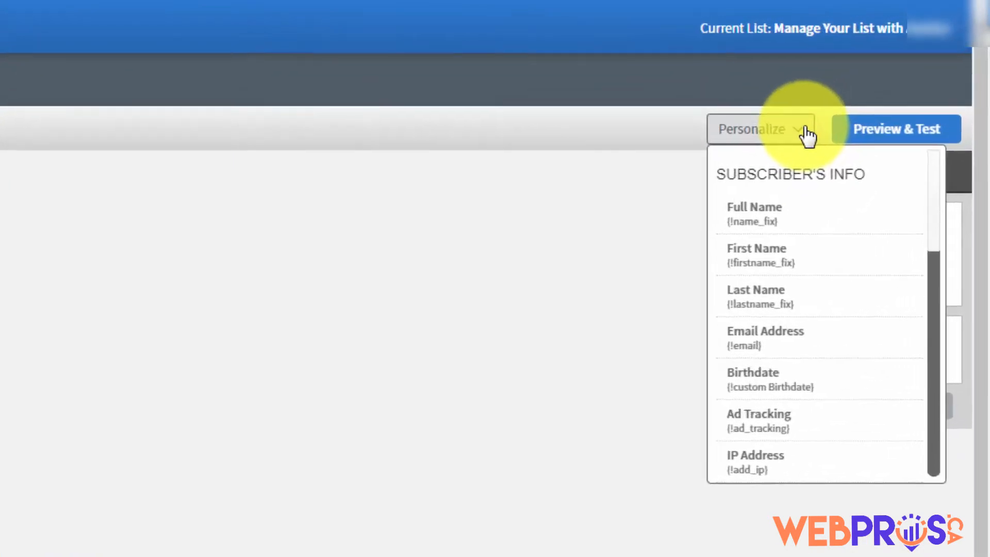
scroll(746, 313, "down", 1)
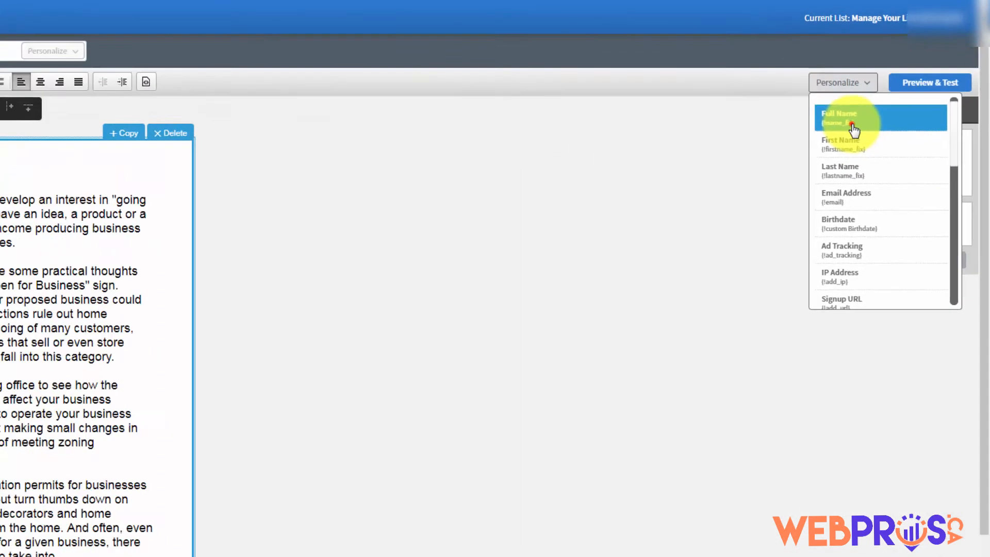
left_click(854, 129)
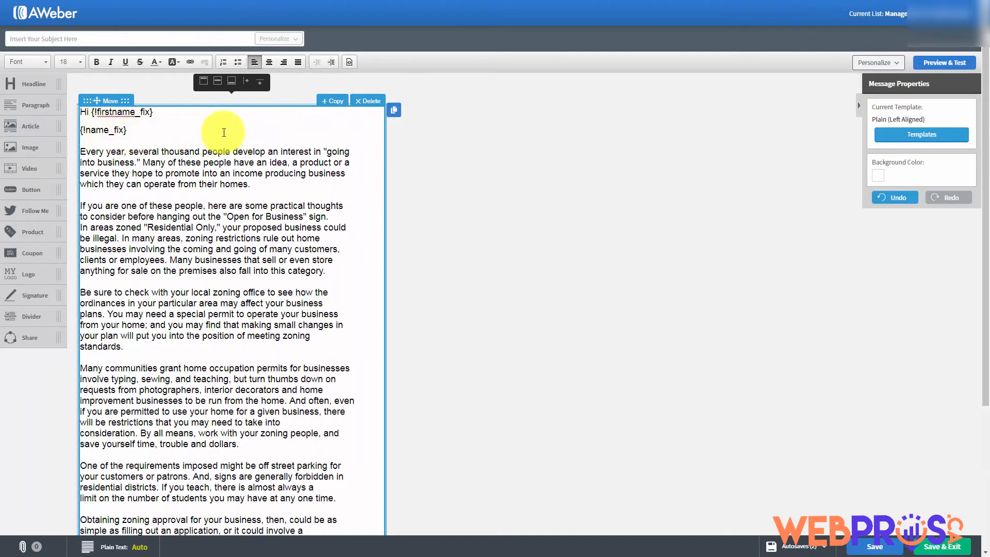
key("Return")
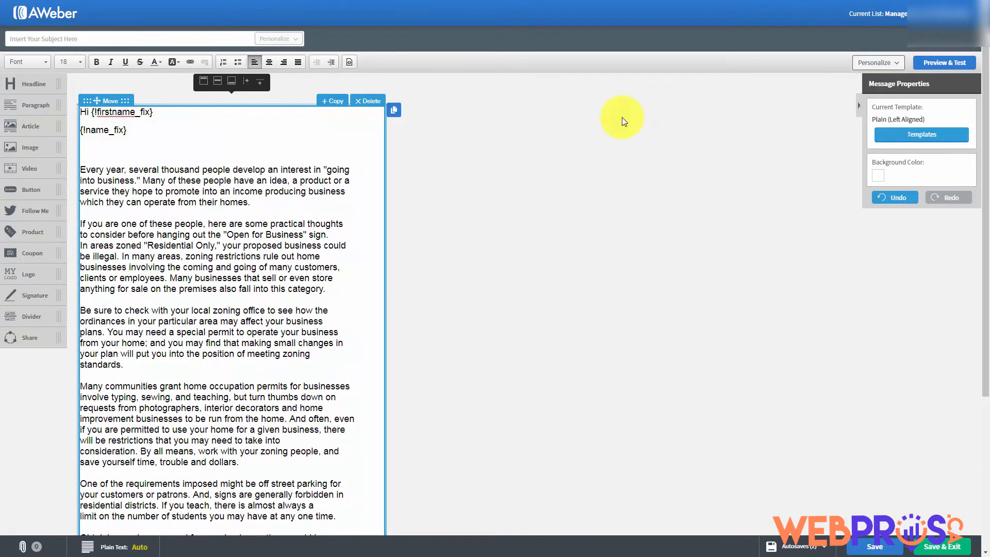
left_click(898, 68)
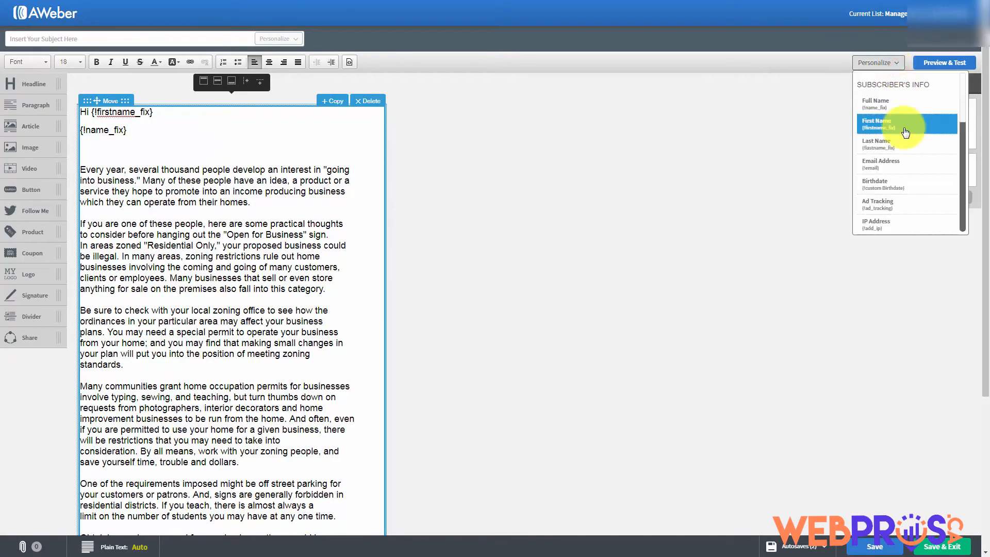
left_click(901, 143)
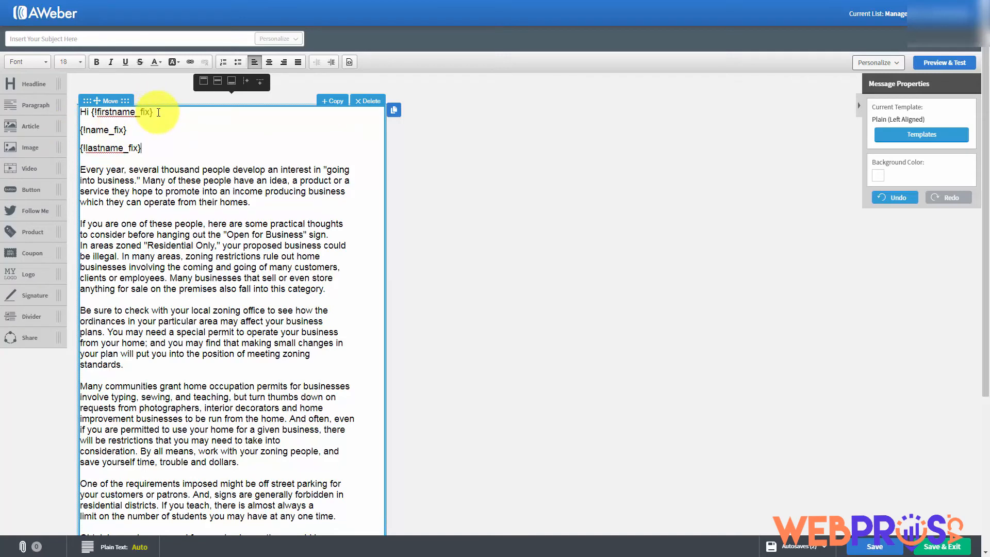
left_click_drag(158, 113, 157, 153)
key("Delete")
key("Delete")
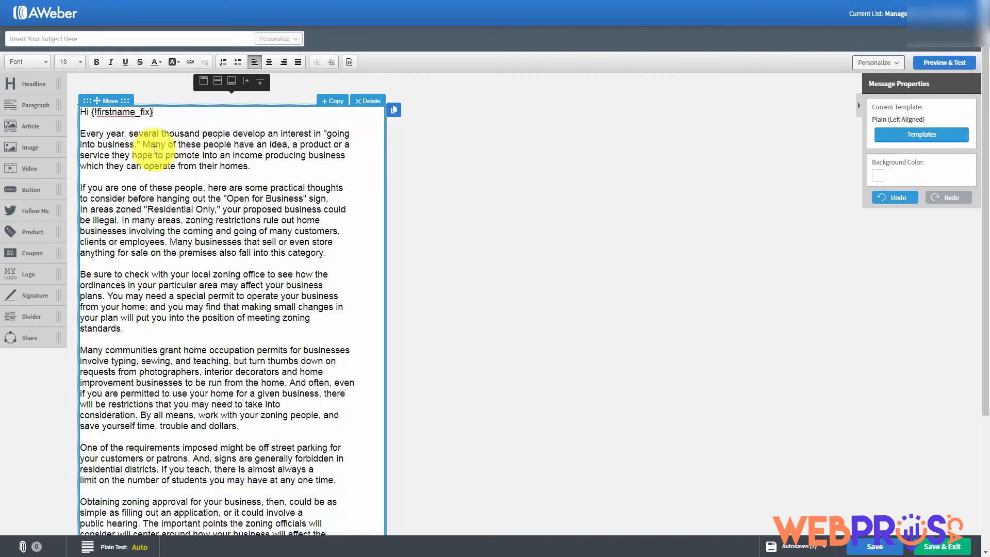
key("Return")
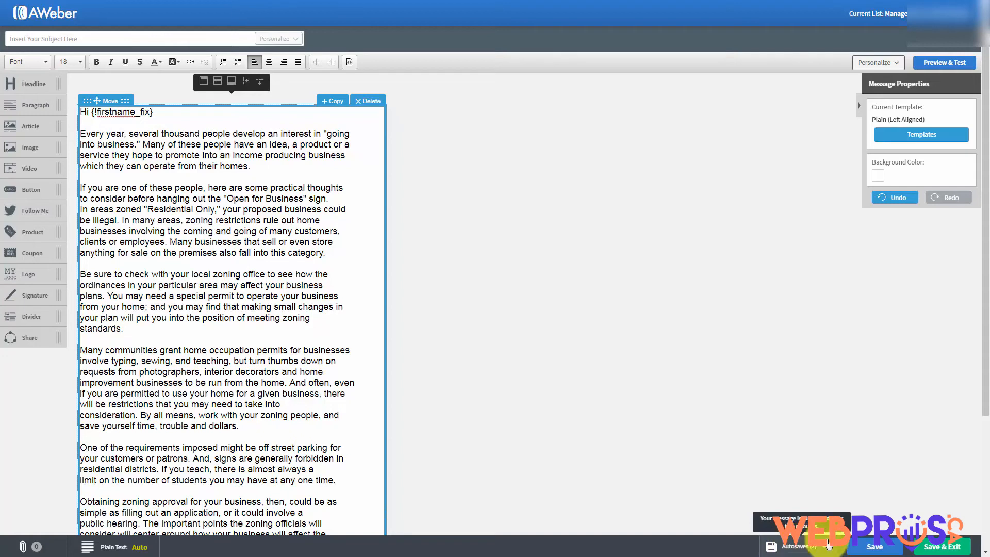
Enter 'Tax Advantages For Us' as the message subject line
left_click(680, 496)
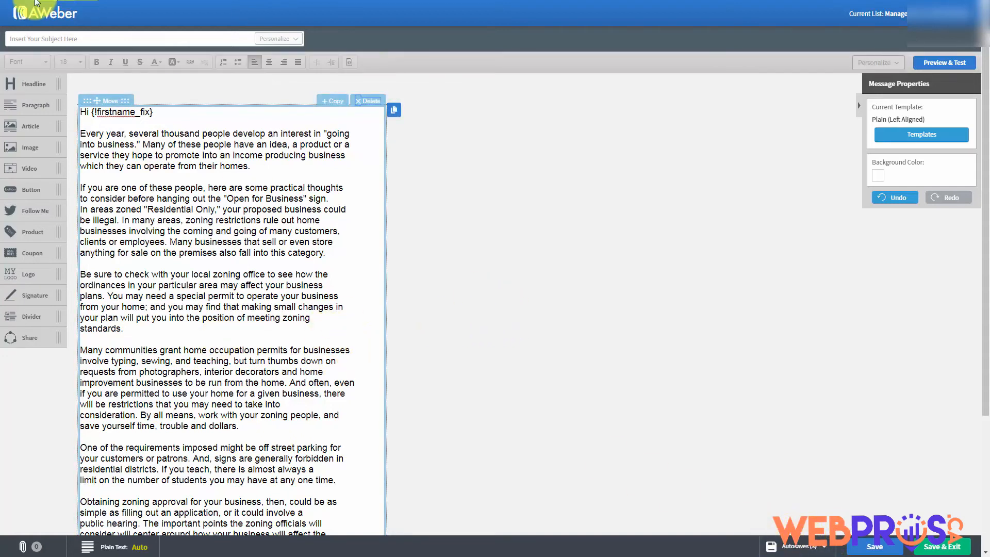
left_click(62, 36)
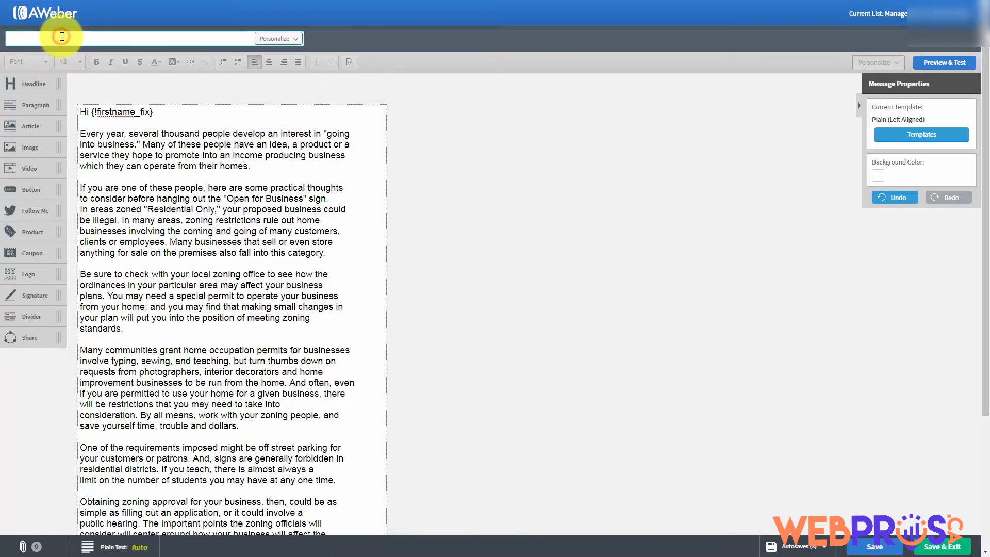
type("Tax Advantages For Us")
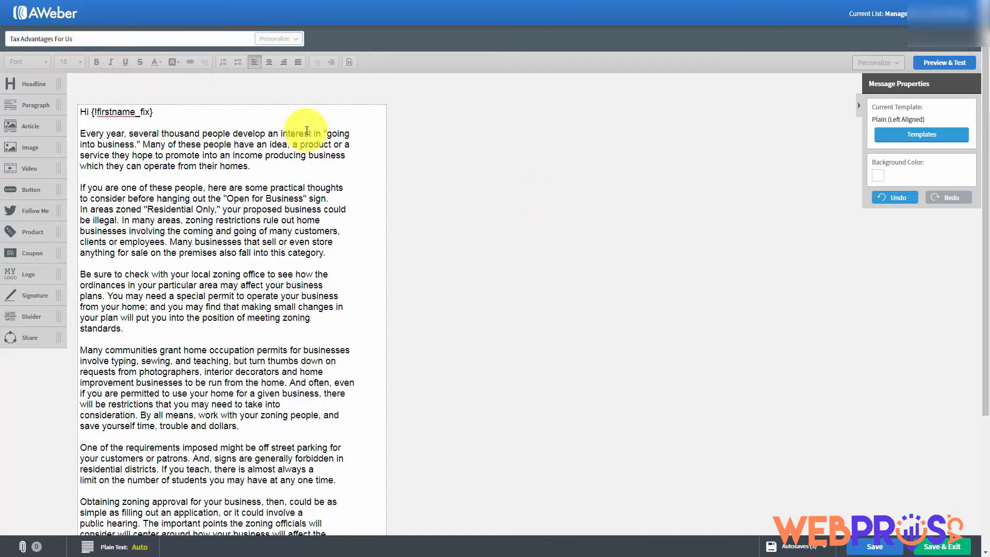
scroll(400, 178, "down", 3)
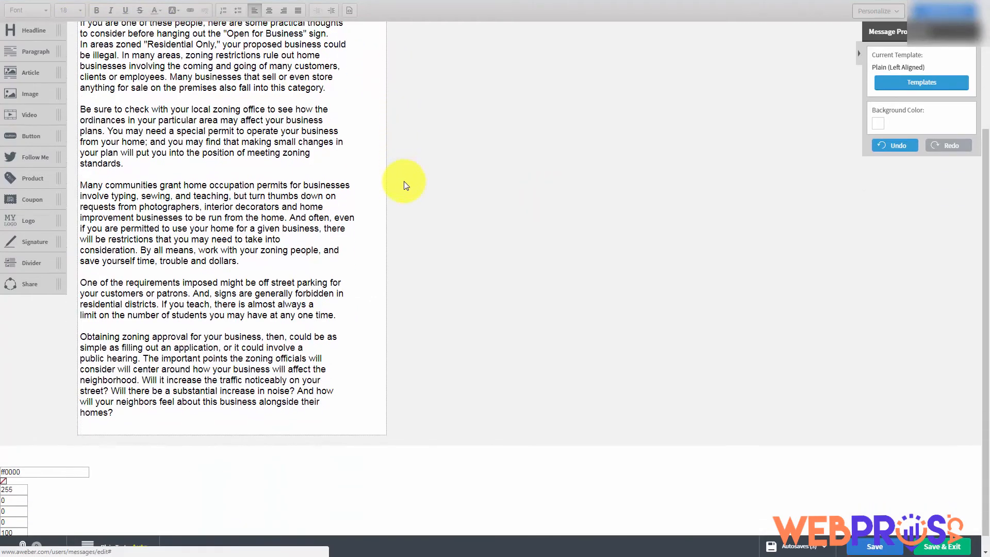
scroll(405, 183, "up", 3)
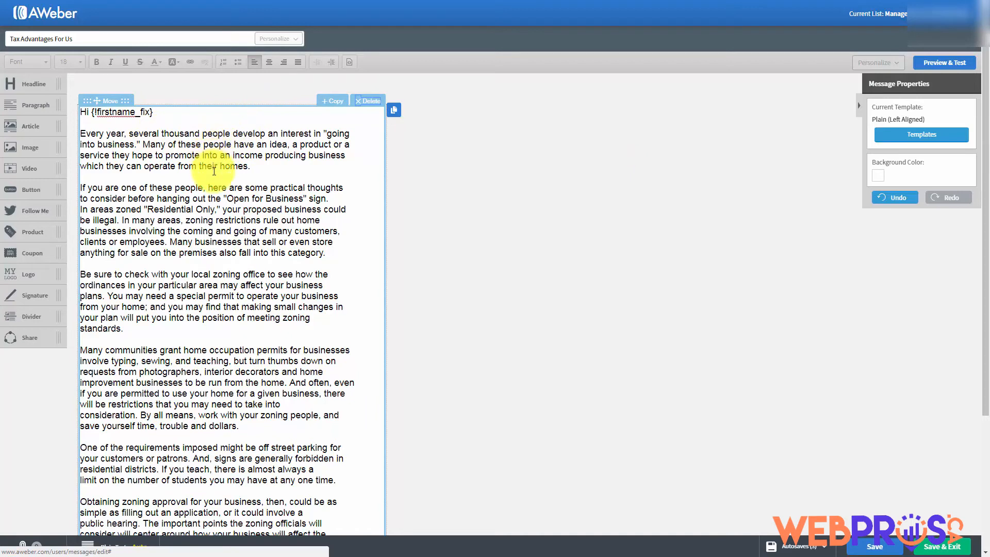
Try a grey-blue message background, then switch it to white (#FFFFFF)
left_click(878, 178)
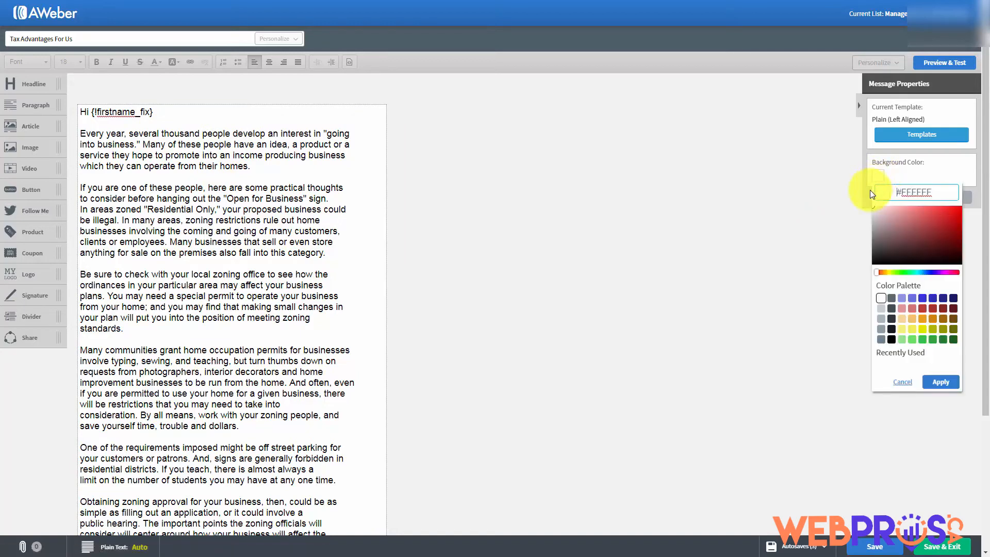
left_click(880, 310)
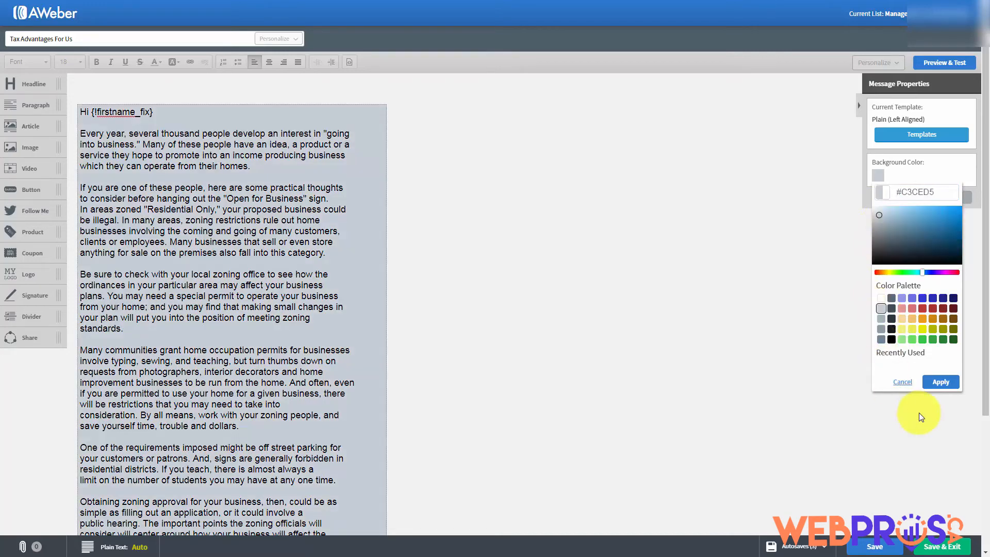
left_click(940, 383)
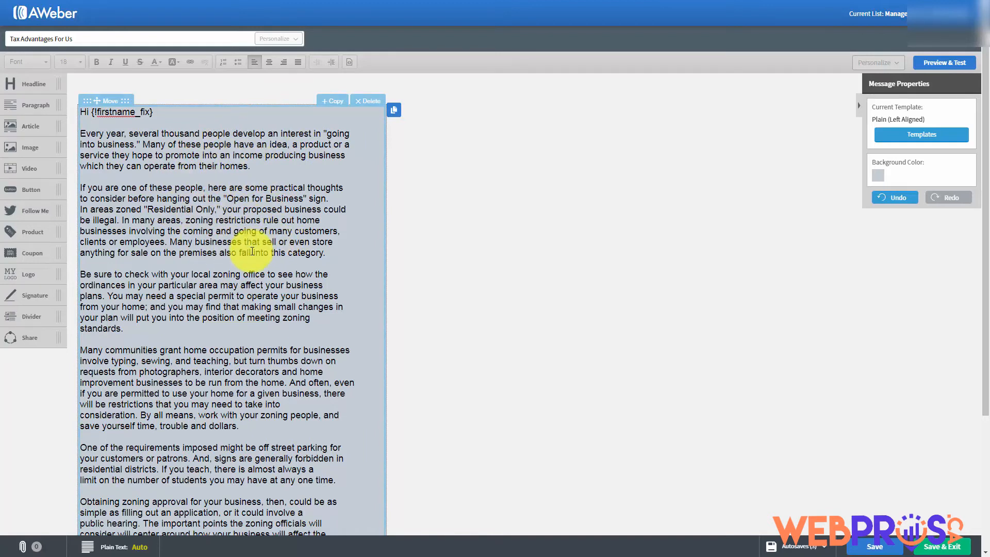
left_click(876, 176)
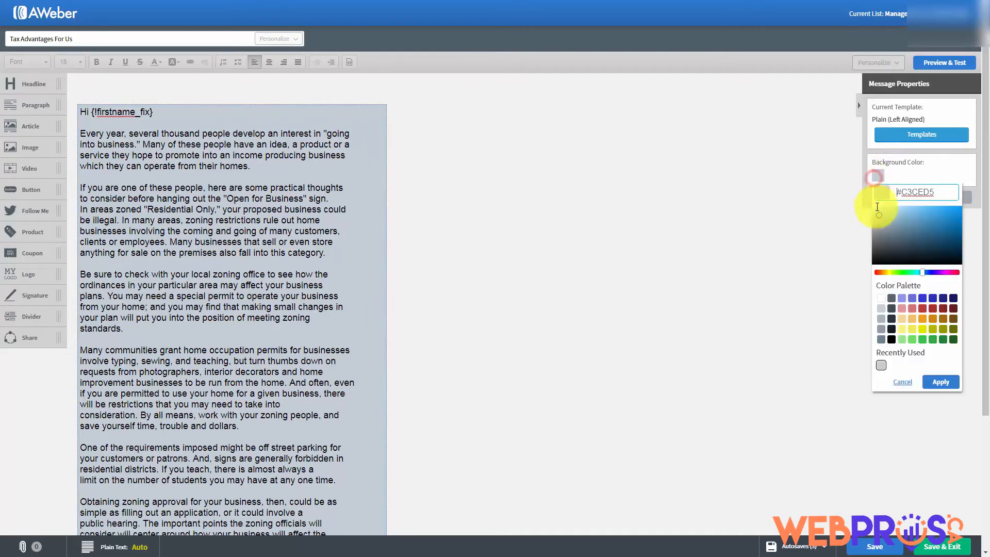
left_click(882, 298)
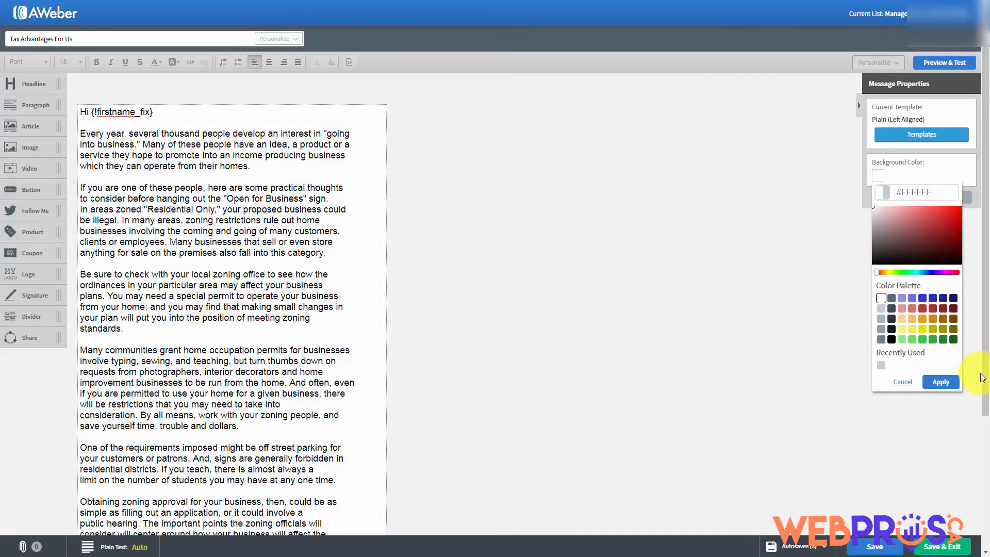
left_click(941, 382)
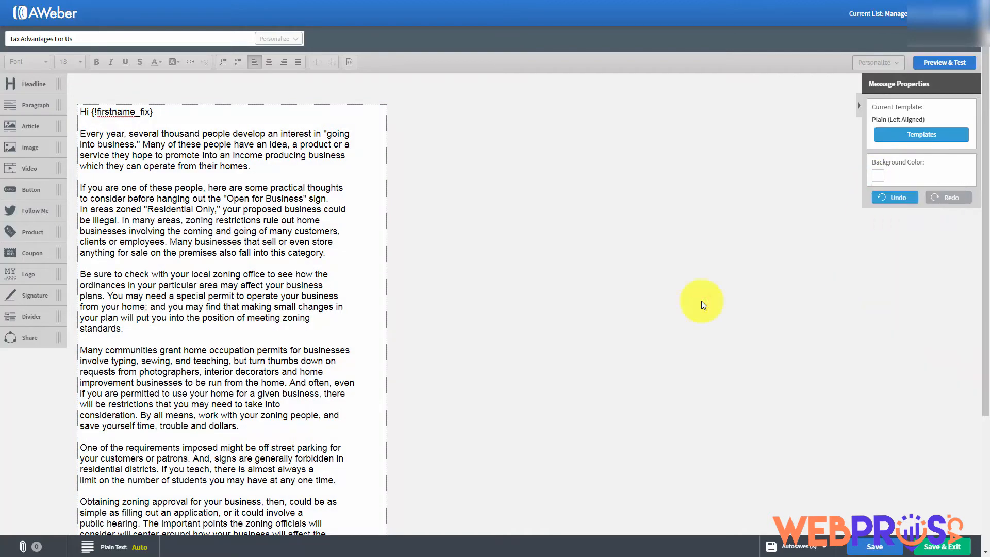
left_click(932, 64)
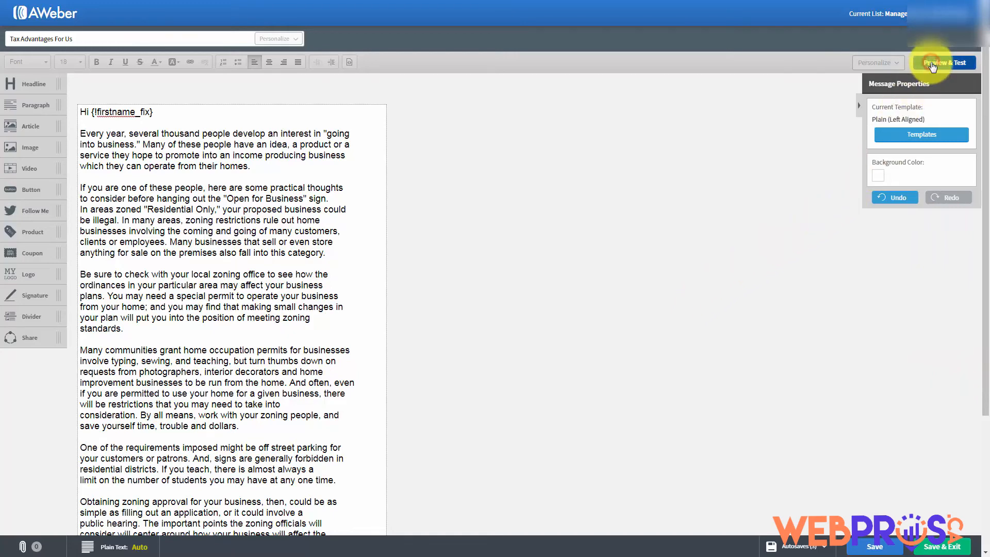
scroll(399, 209, "down", 5)
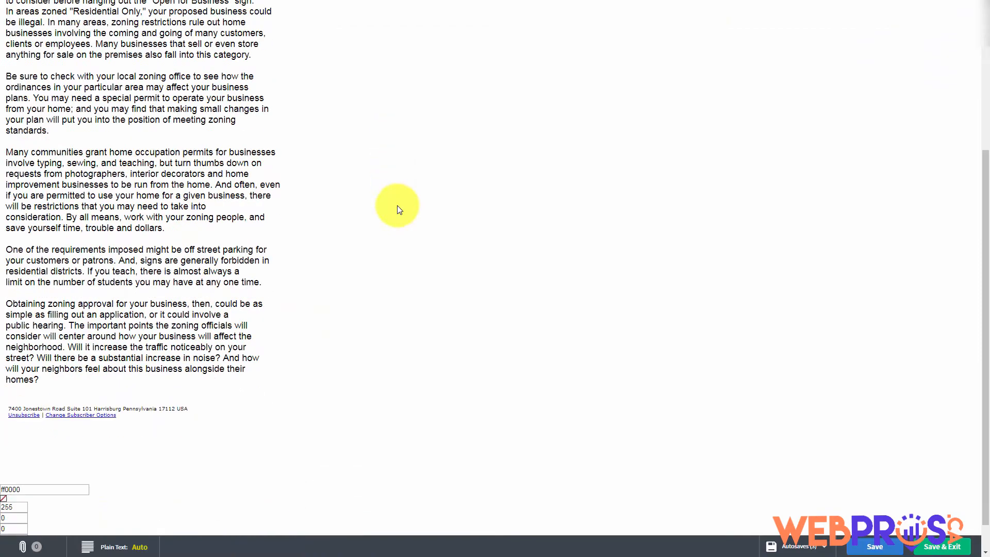
scroll(398, 209, "up", 5)
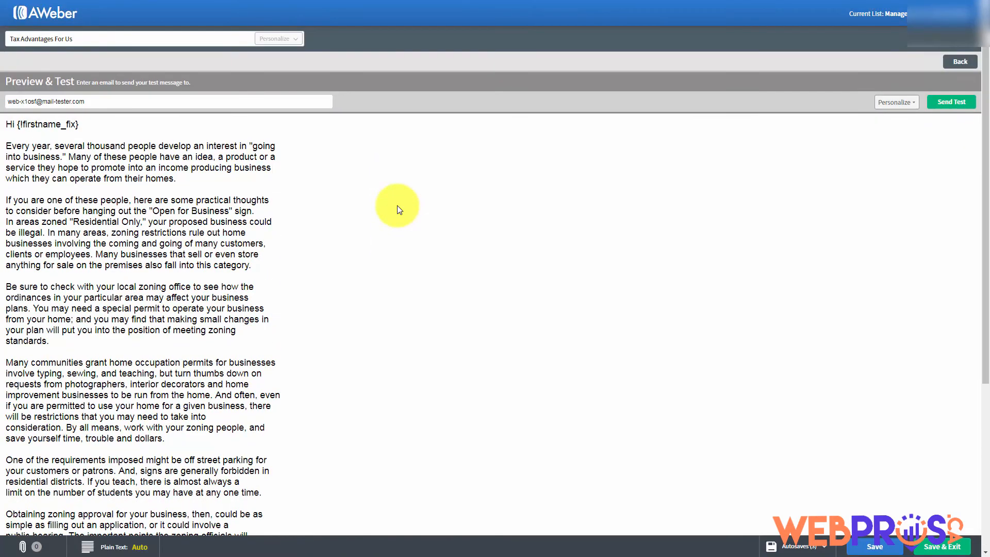
scroll(397, 206, "down", 4)
scroll(397, 206, "up", 3)
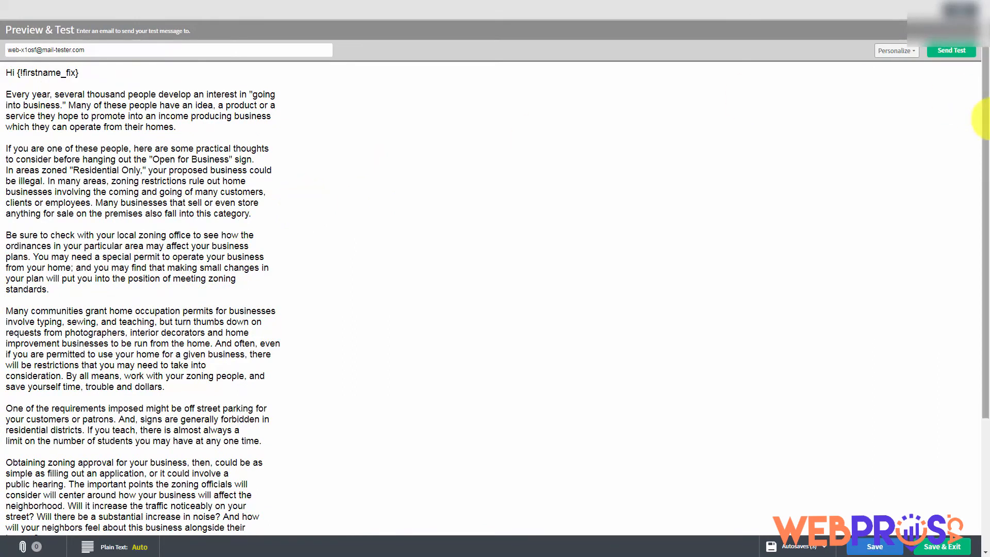
left_click(949, 11)
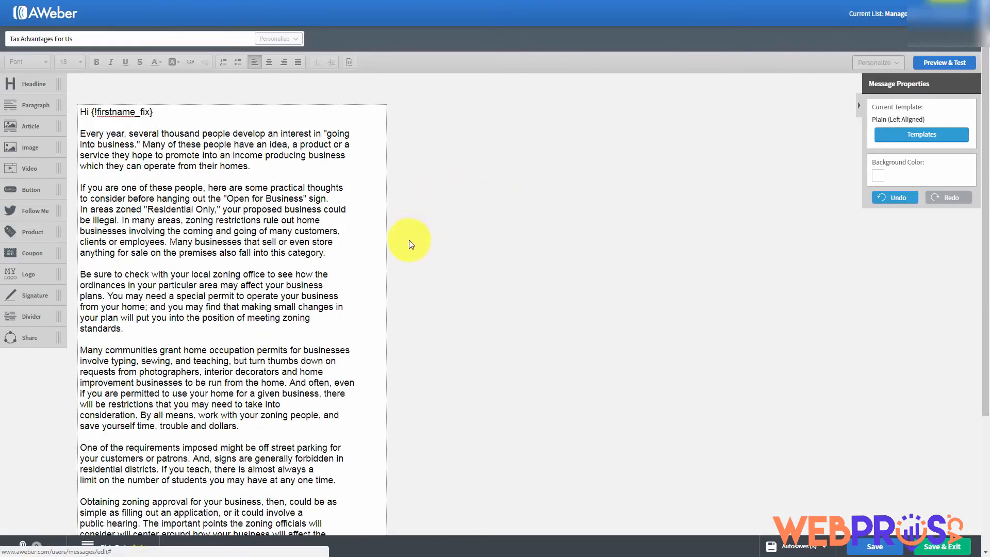
Save the Tax Advantages For Us message and select its text block for editing
left_click(871, 548)
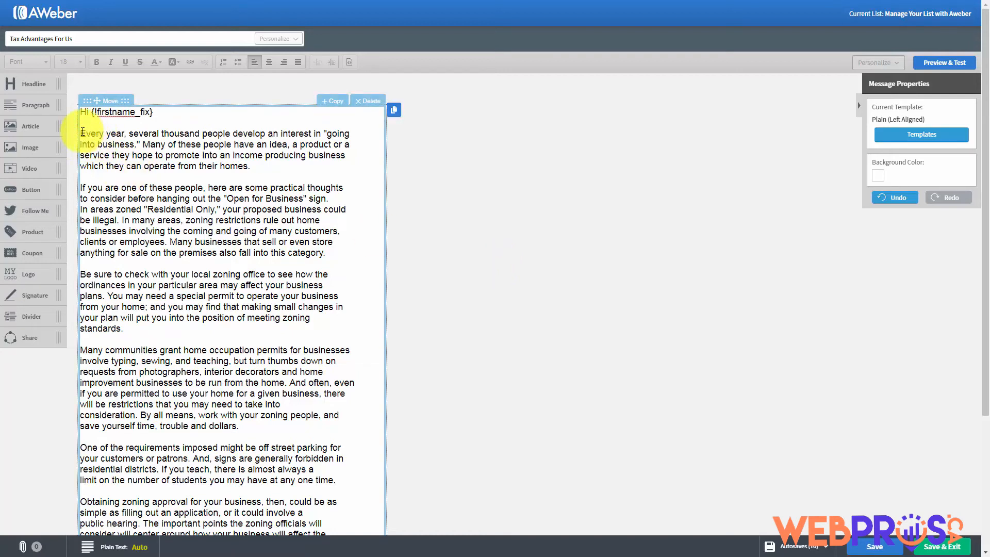
left_click(102, 144)
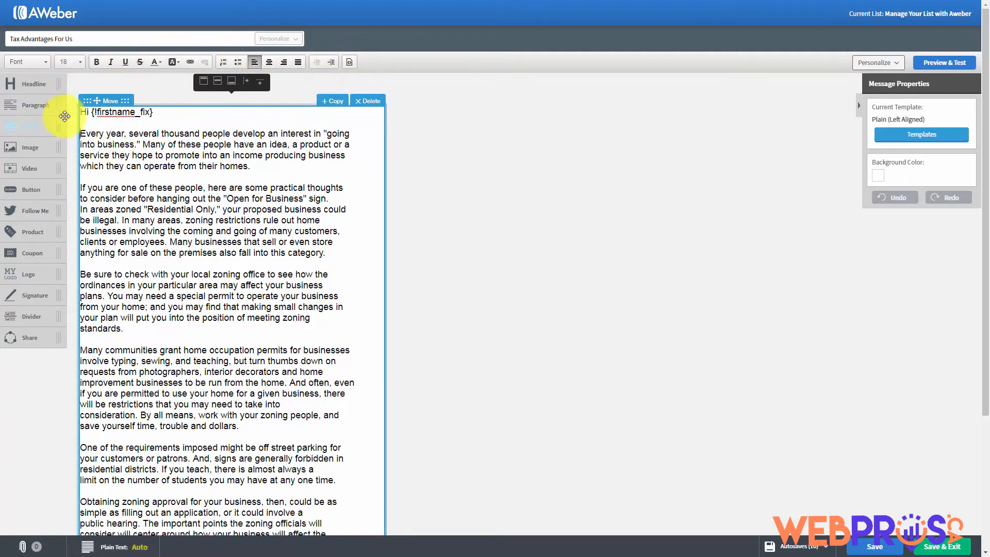
left_click_drag(145, 144, 230, 144)
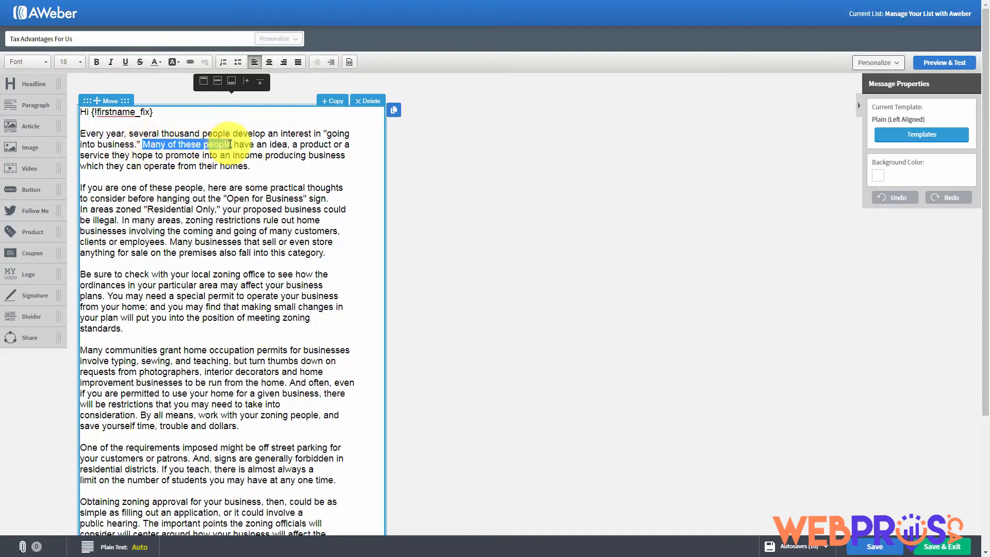
left_click(95, 62)
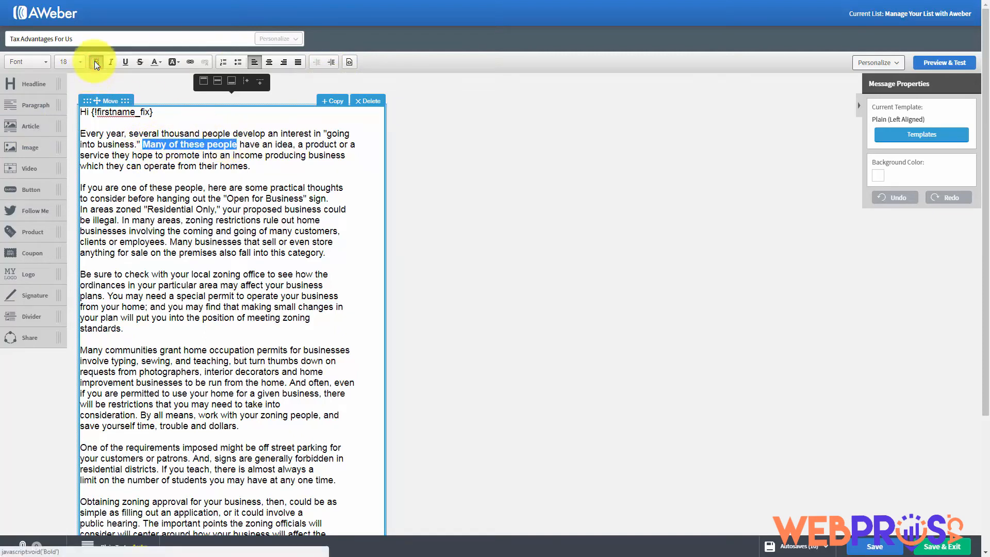
left_click(95, 62)
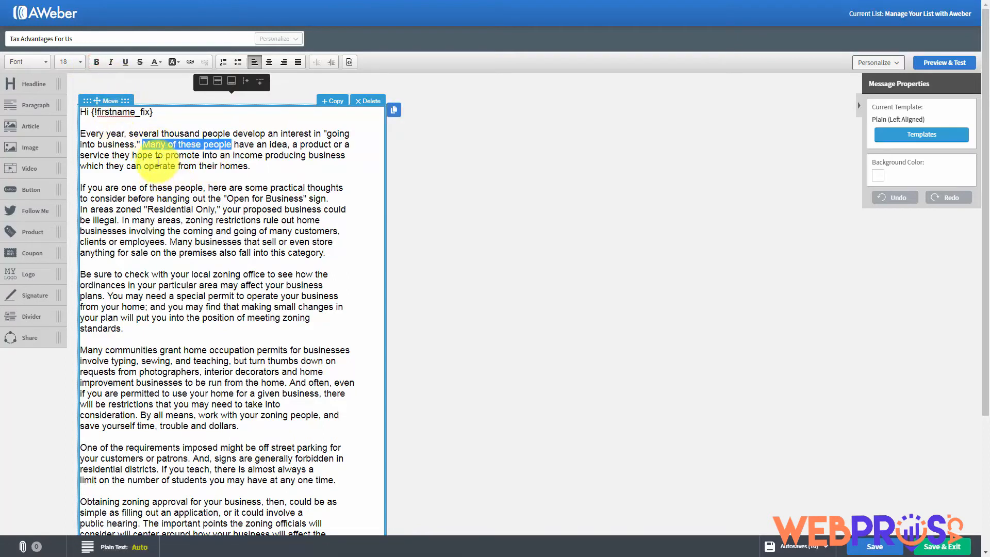
left_click(112, 62)
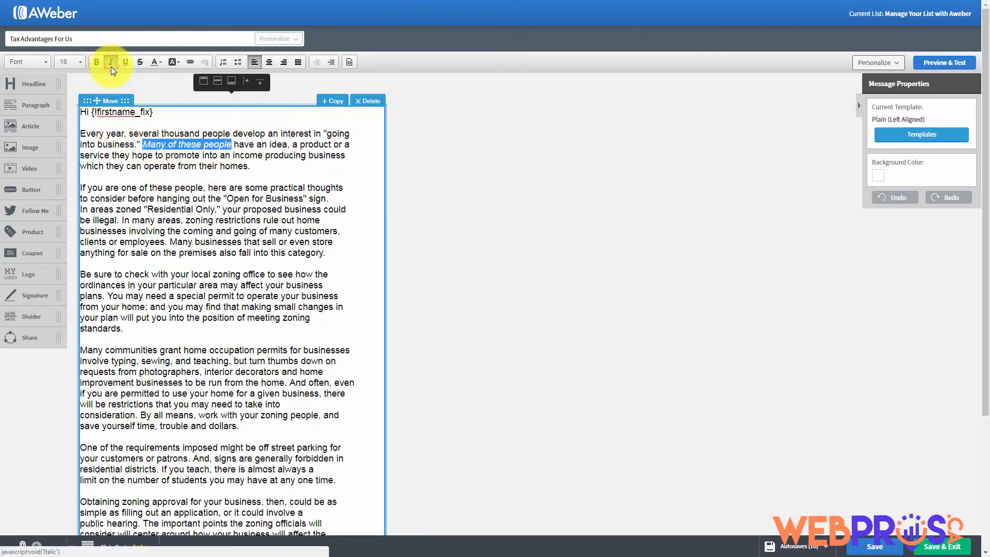
left_click(110, 63)
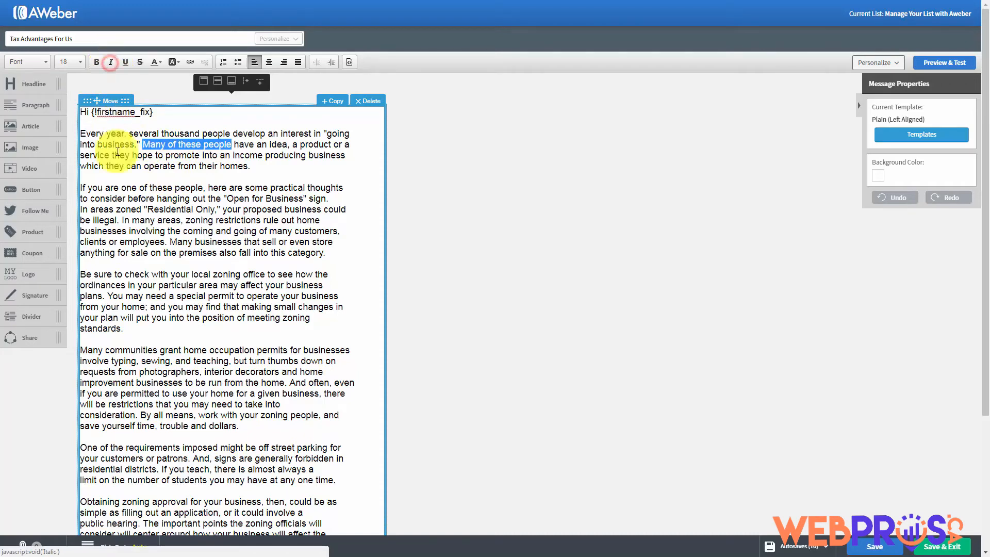
left_click(124, 62)
left_click(123, 61)
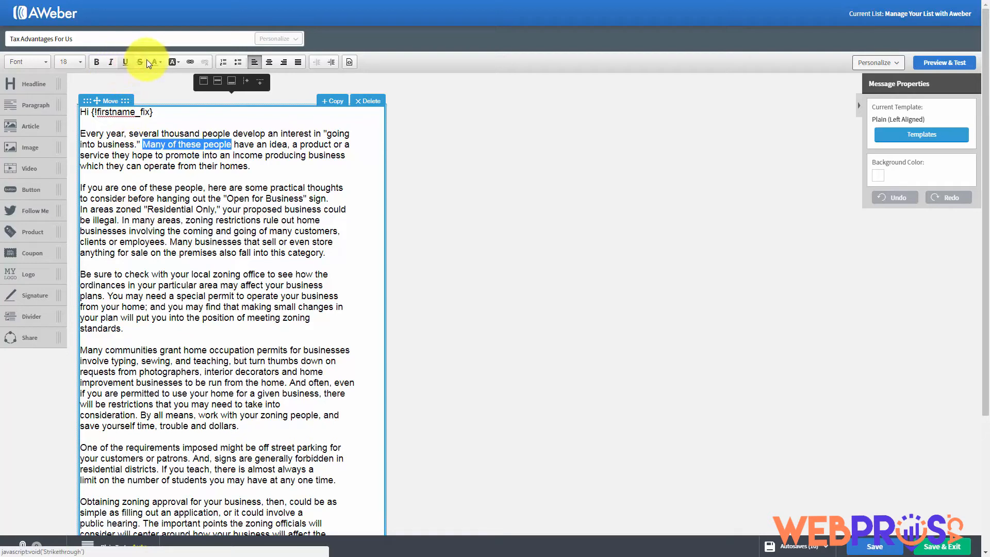
left_click(141, 61)
left_click(142, 61)
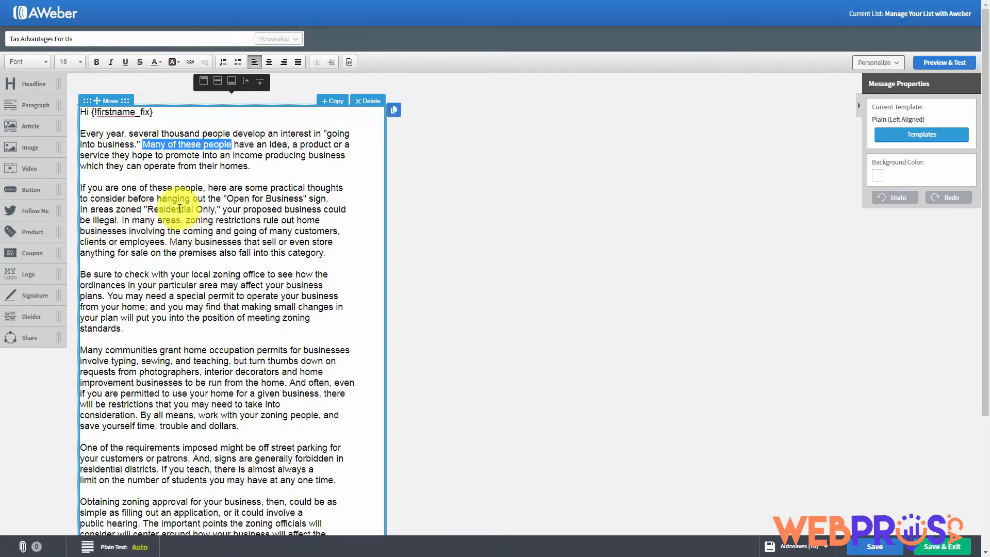
Color the phrase 'Many of these people' red, then set it back to black
left_click(158, 62)
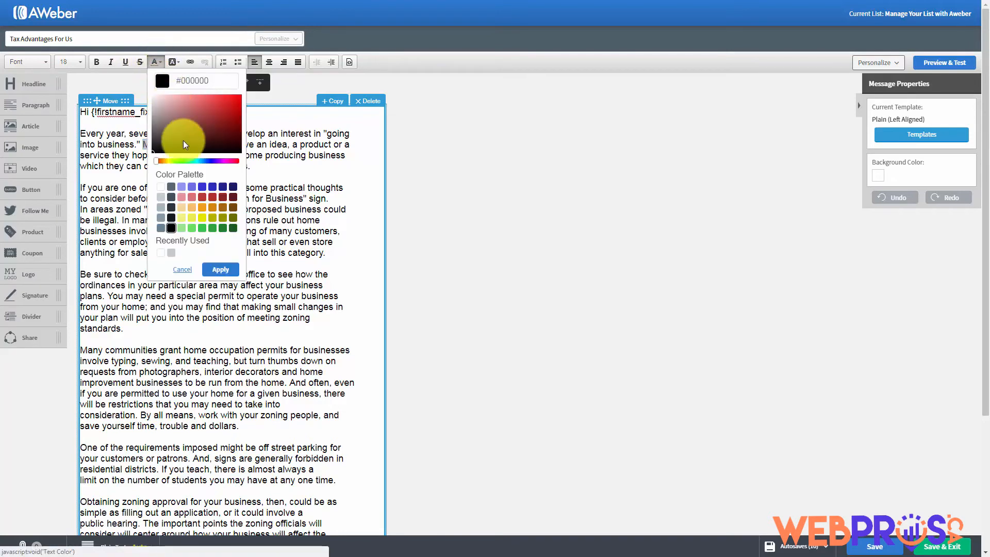
left_click(202, 198)
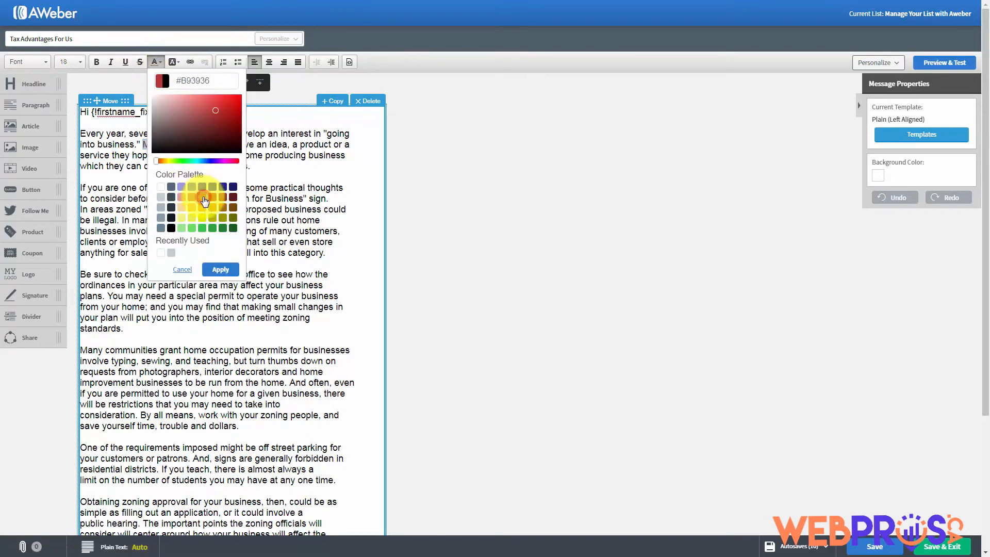
left_click(220, 270)
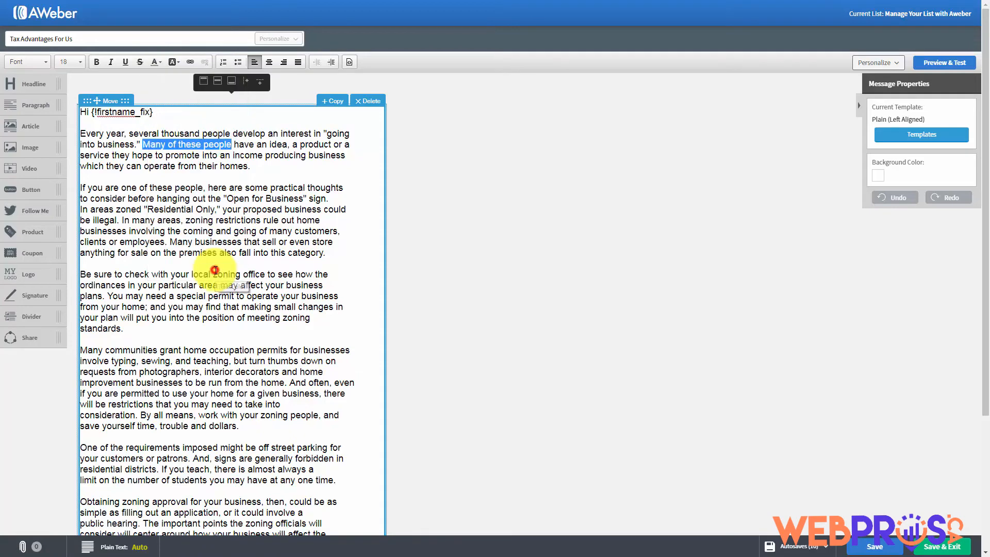
left_click(233, 208)
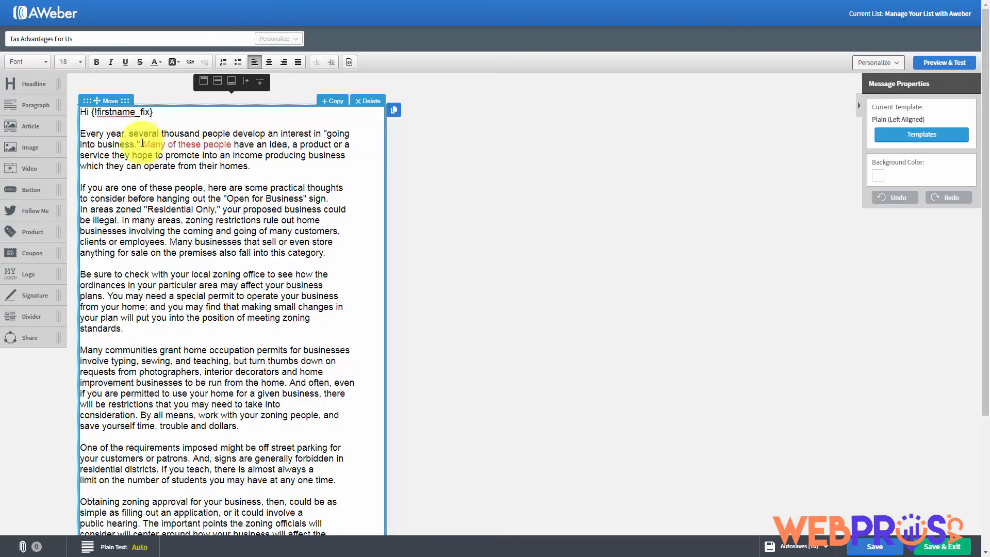
left_click_drag(142, 144, 231, 144)
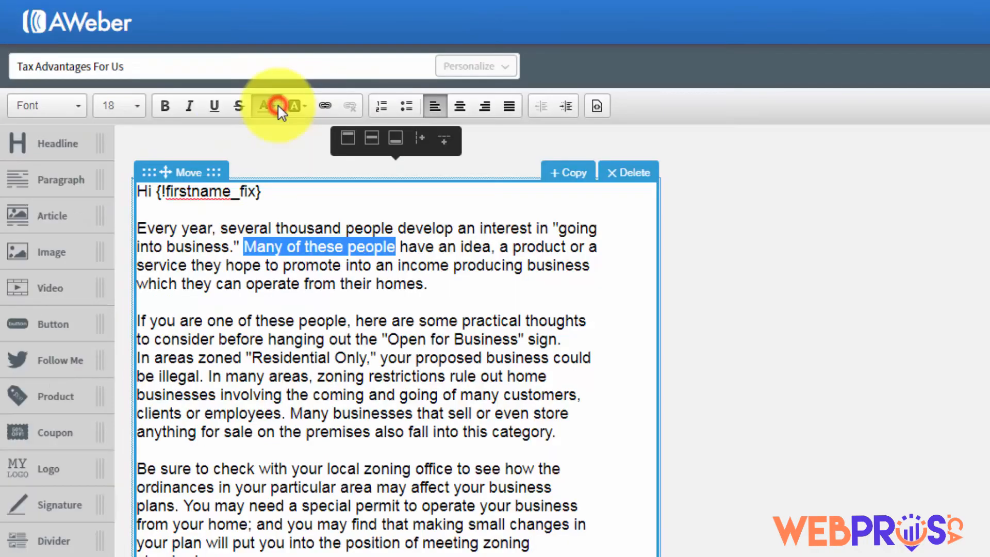
left_click(161, 62)
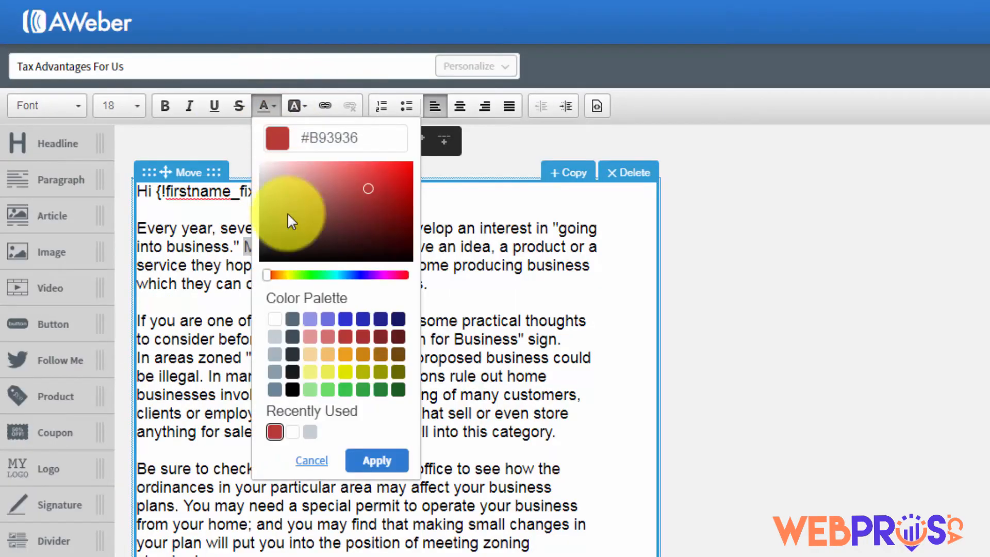
left_click(292, 389)
left_click(376, 460)
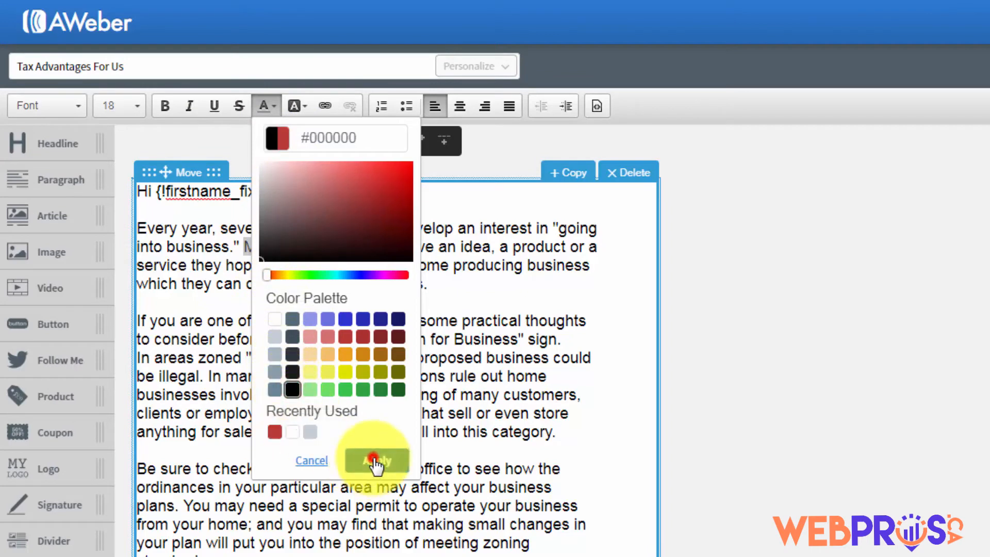
left_click(368, 357)
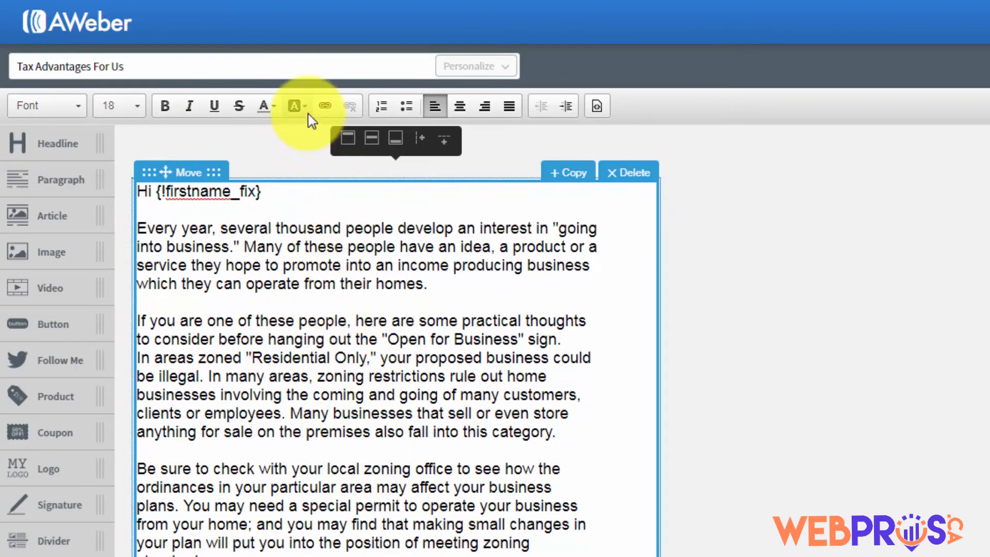
Highlight 'thousand people develop' in yellow, then change the highlight to white
left_click(277, 228)
left_click_drag(277, 228, 453, 225)
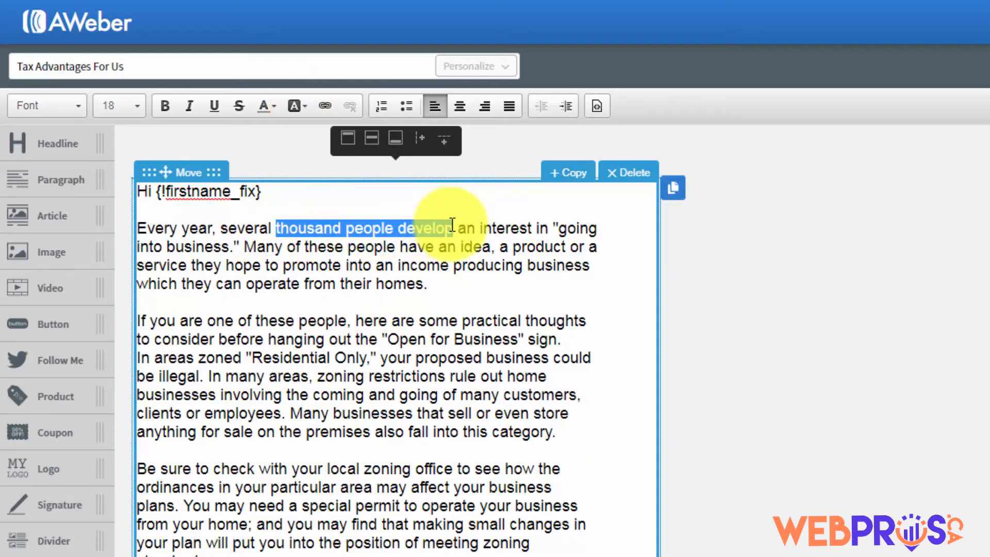
left_click(306, 107)
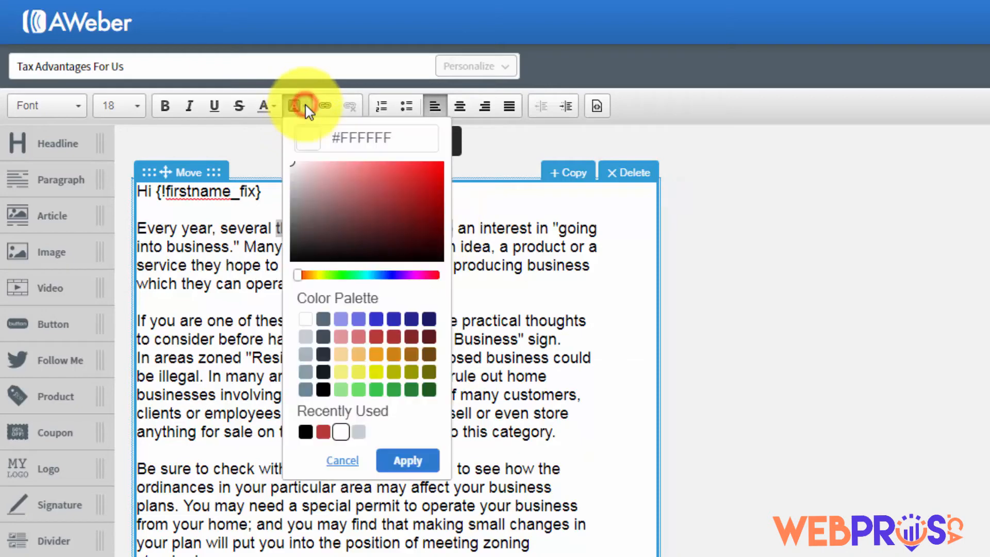
left_click(340, 373)
left_click(406, 461)
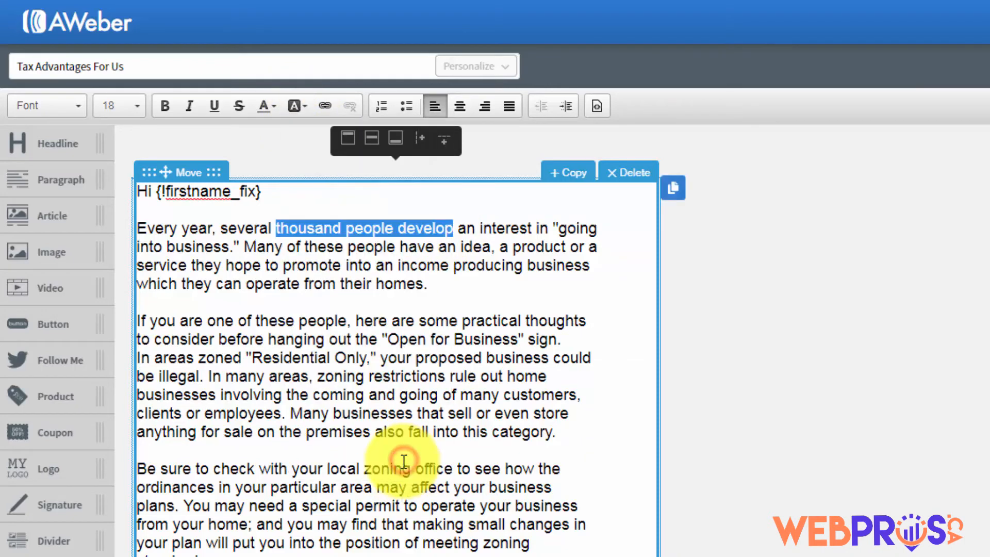
left_click(424, 357)
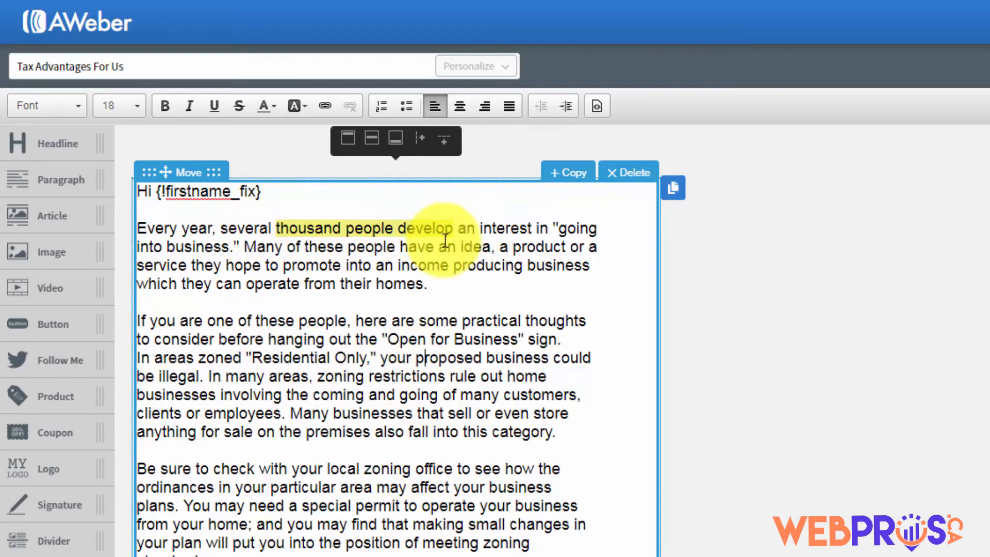
left_click_drag(457, 228, 276, 227)
left_click(307, 106)
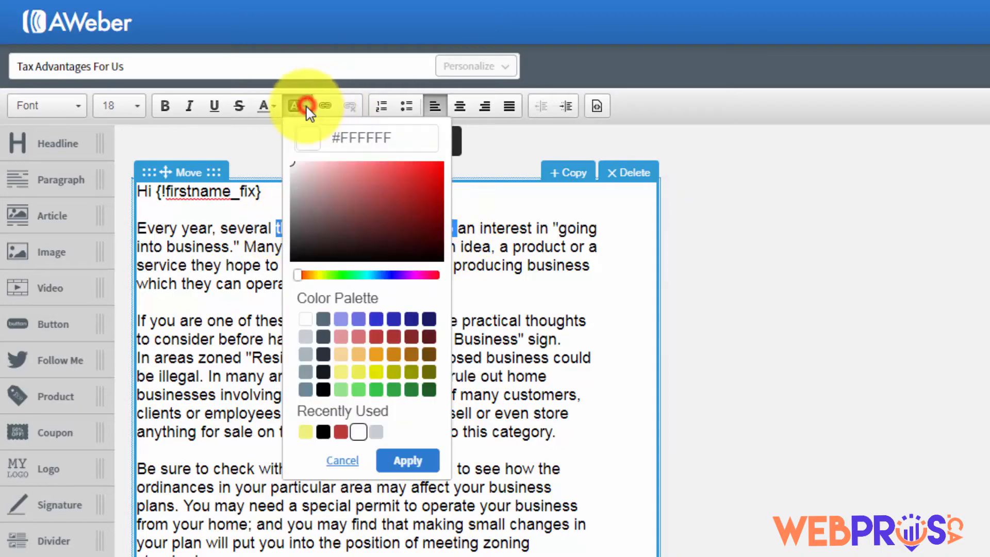
left_click(301, 321)
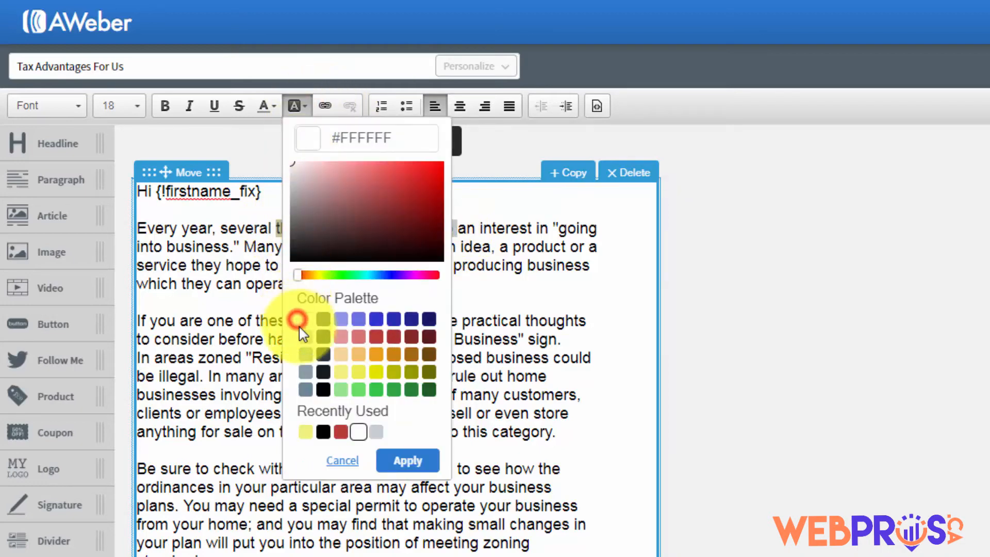
left_click(407, 460)
left_click(416, 383)
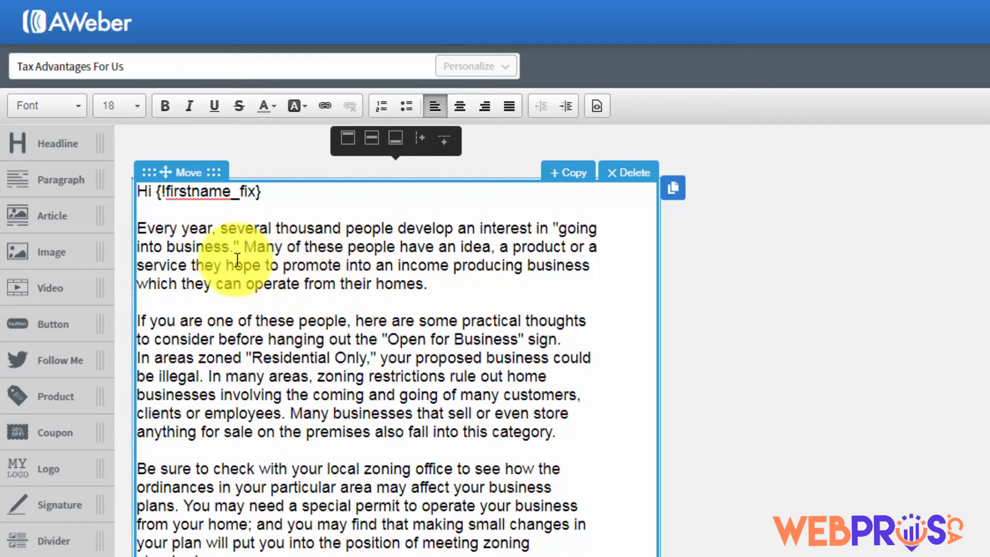
Remove numbered-list formatting from the garbled first paragraph and delete it with its empty line
left_click_drag(140, 229, 413, 288)
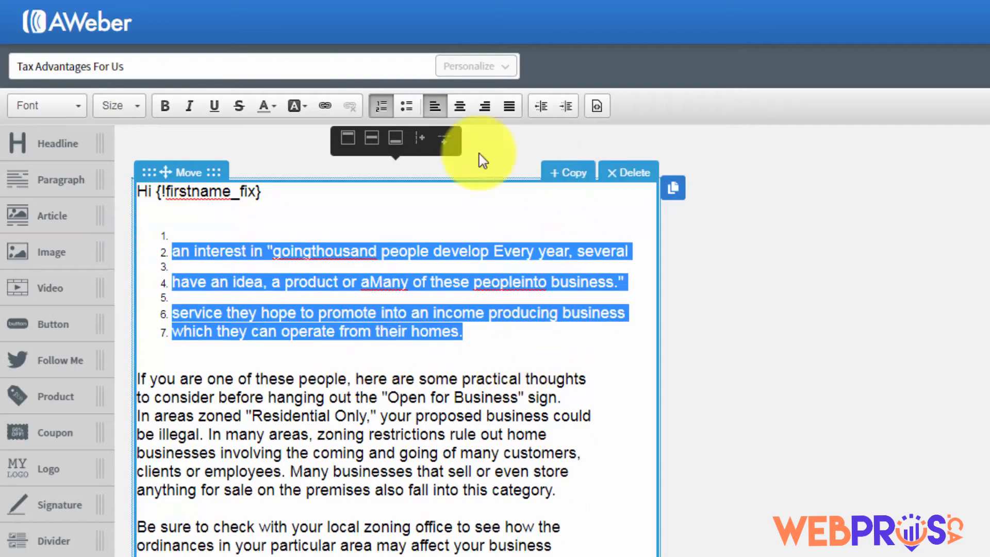
left_click(382, 106)
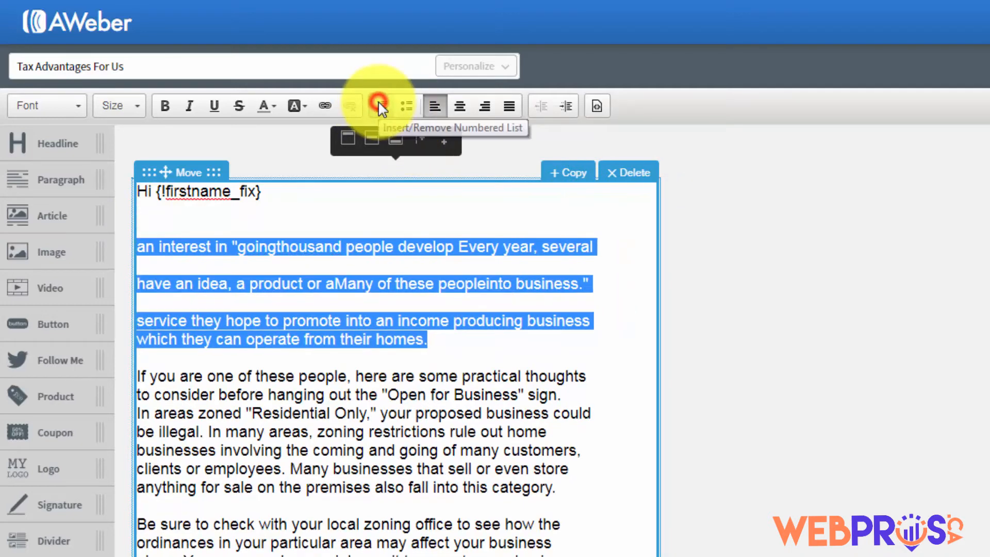
left_click(356, 317)
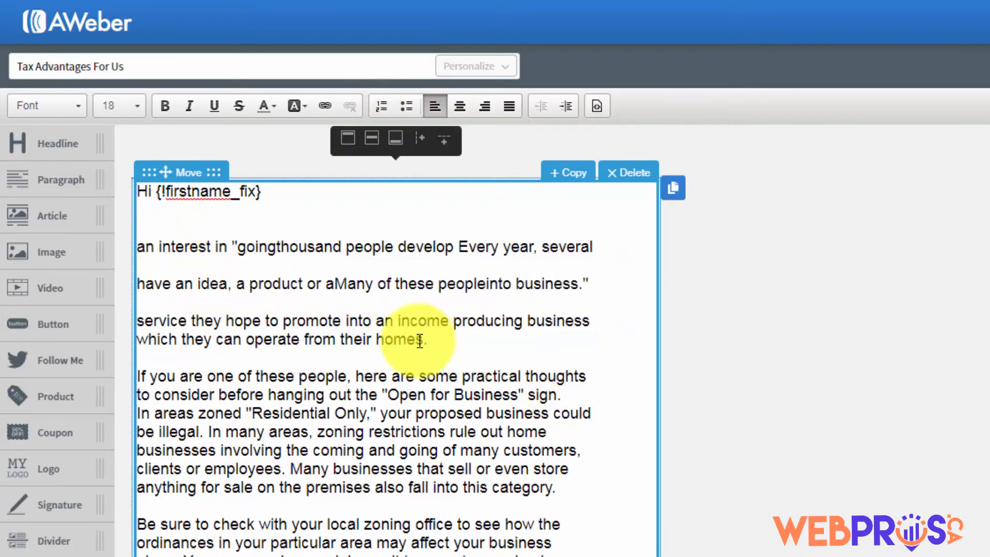
left_click_drag(456, 344, 397, 321)
left_click_drag(333, 301, 141, 197)
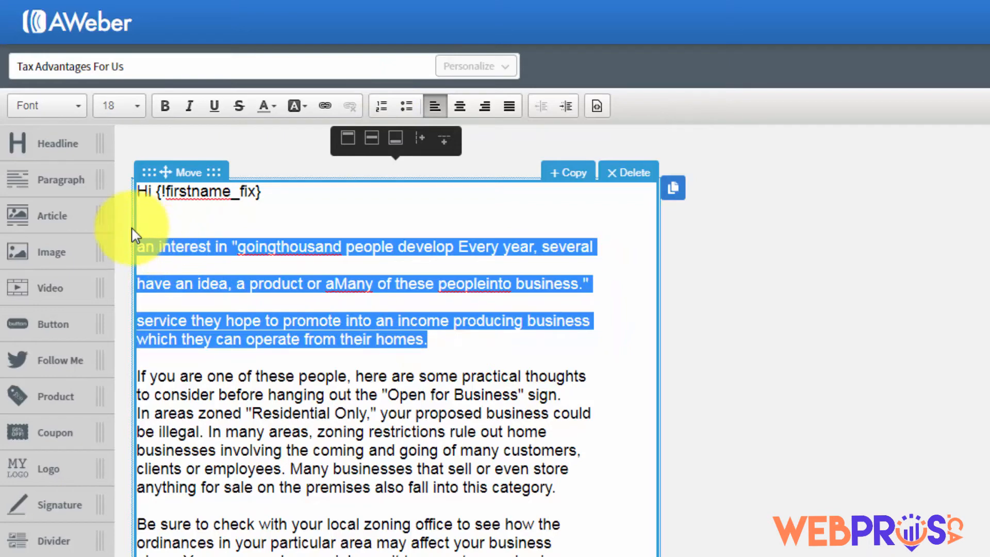
key("Delete")
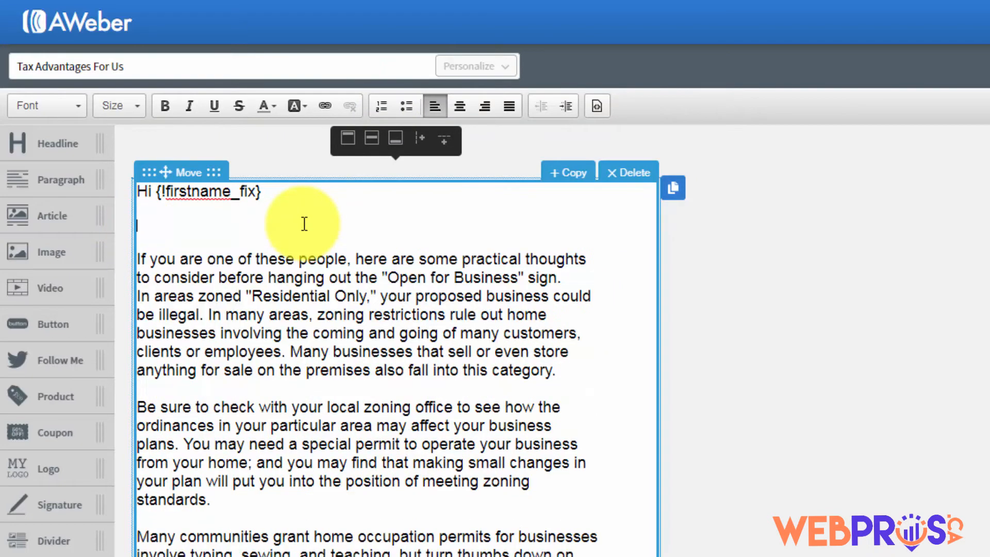
key("Delete")
left_click(337, 280)
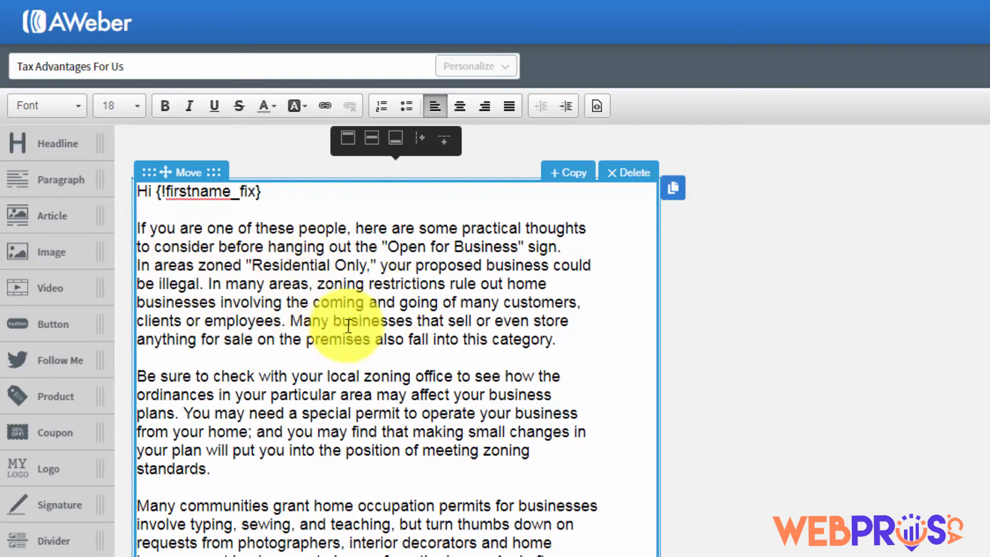
Insert a blank line after the 'Hi {!firstname_fix}' greeting
left_click(356, 312)
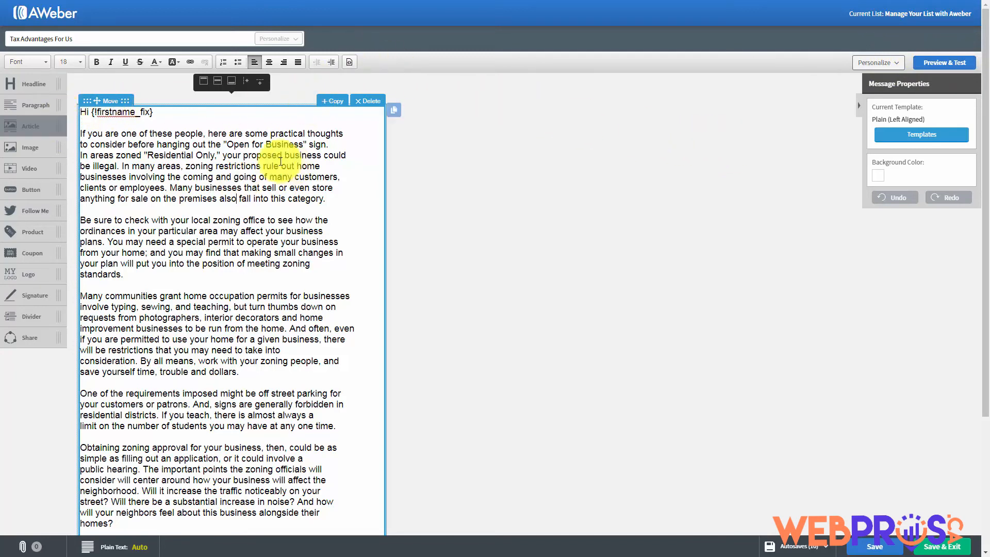
left_click(168, 113)
key("Return")
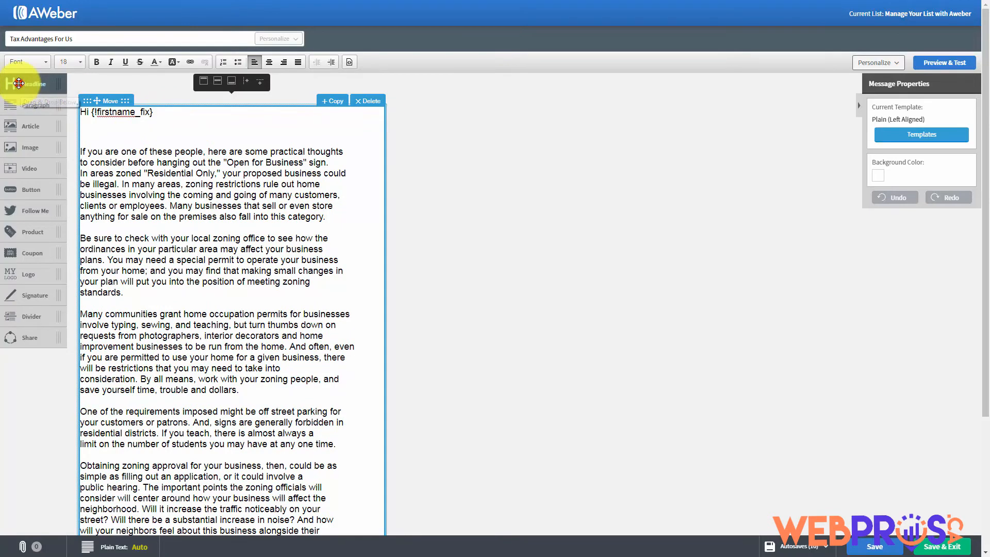
left_click_drag(18, 83, 109, 149)
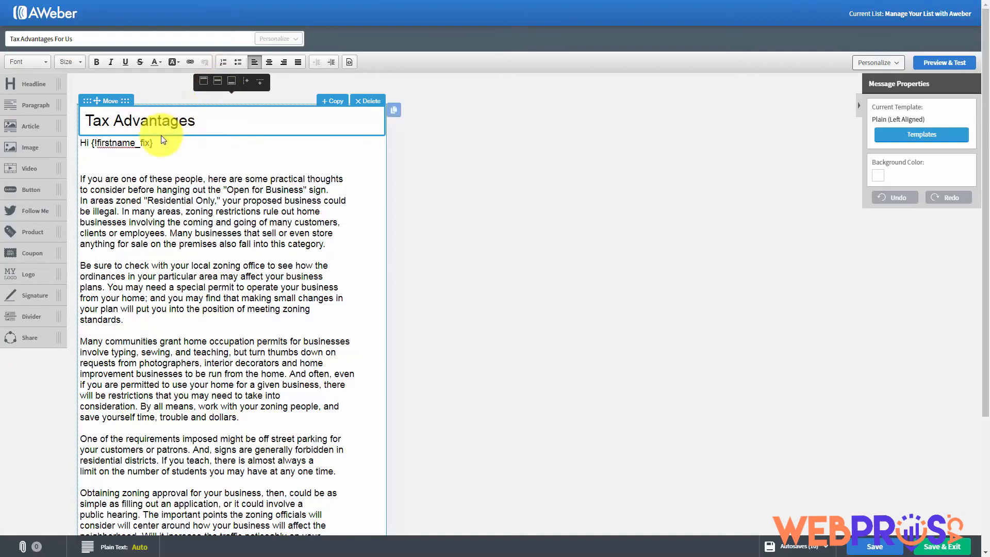
left_click(370, 102)
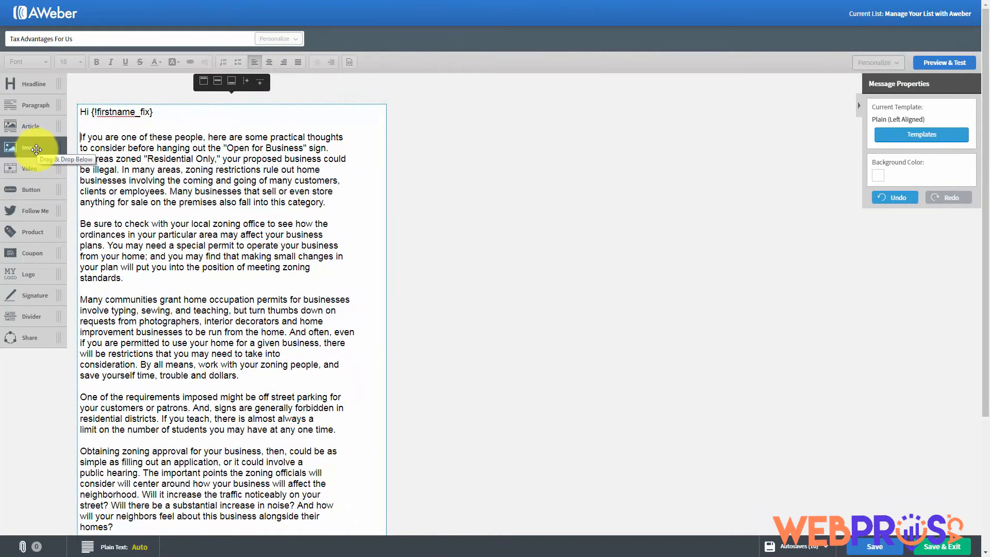
left_click_drag(35, 148, 144, 137)
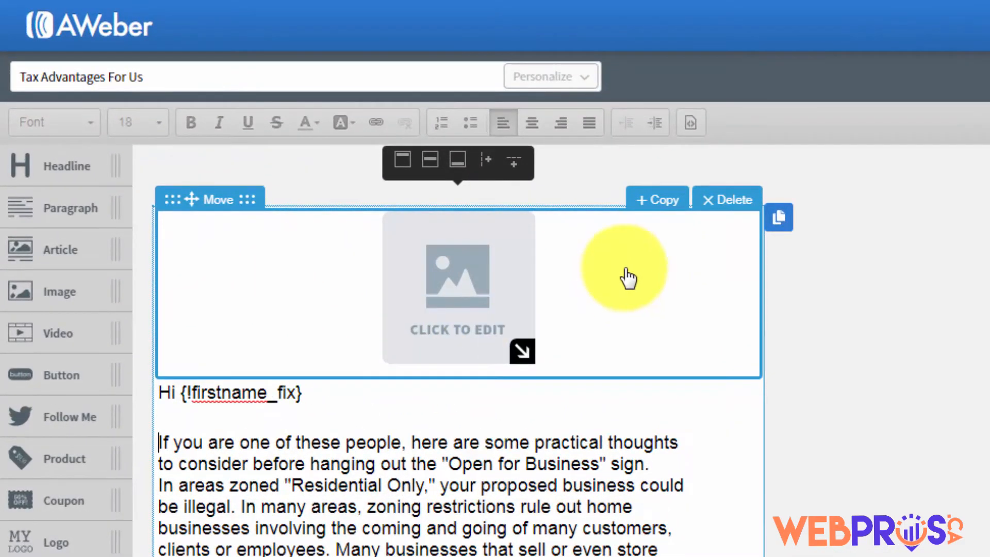
left_click(717, 202)
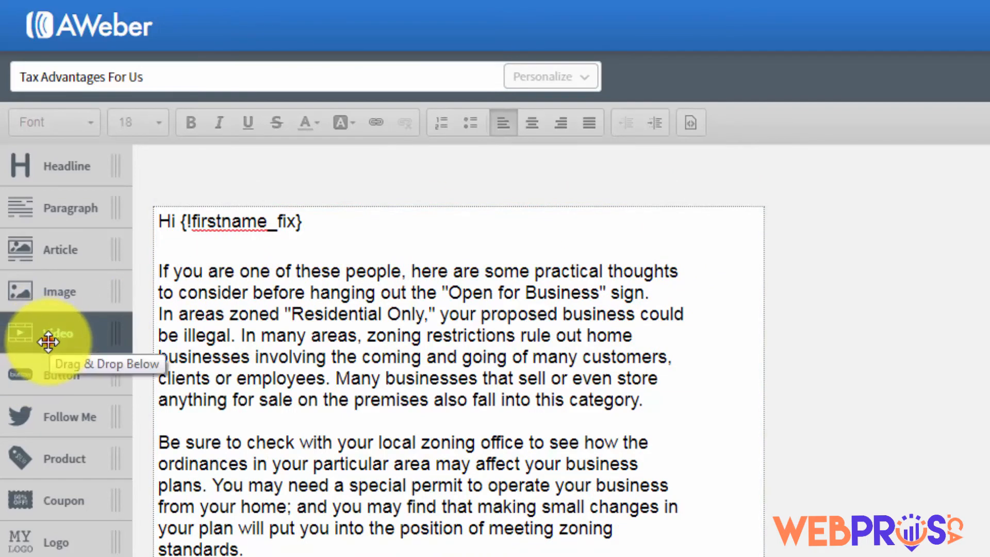
left_click_drag(48, 341, 259, 274)
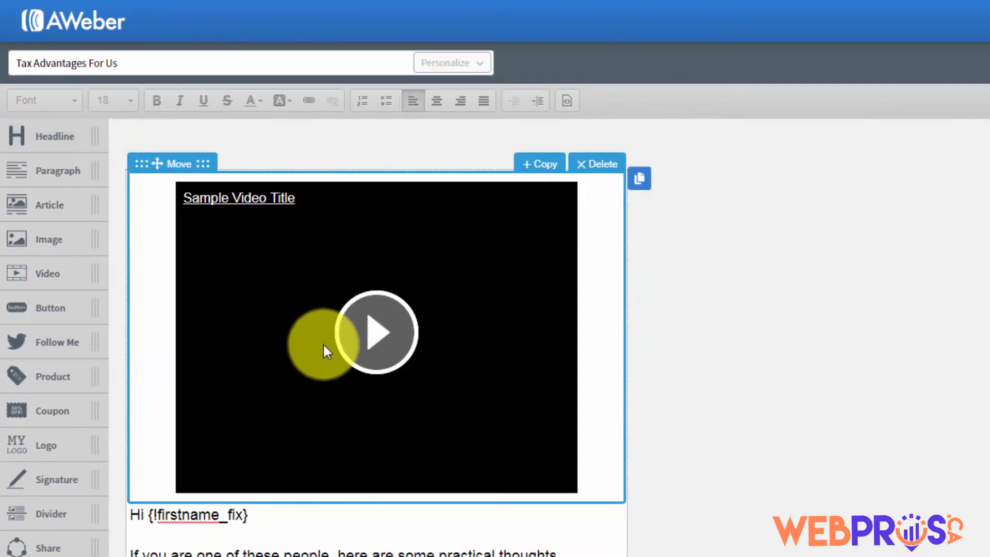
left_click(361, 280)
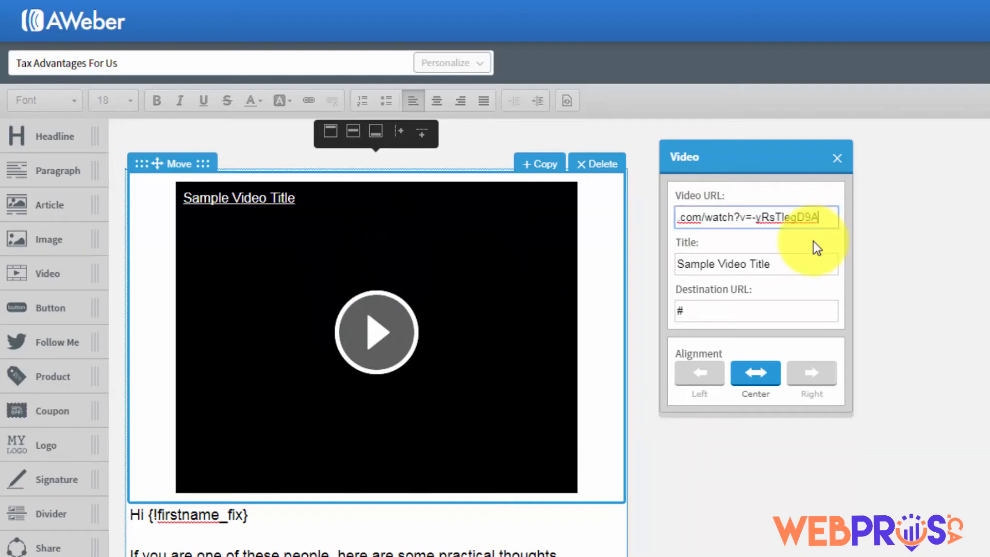
left_click(813, 240)
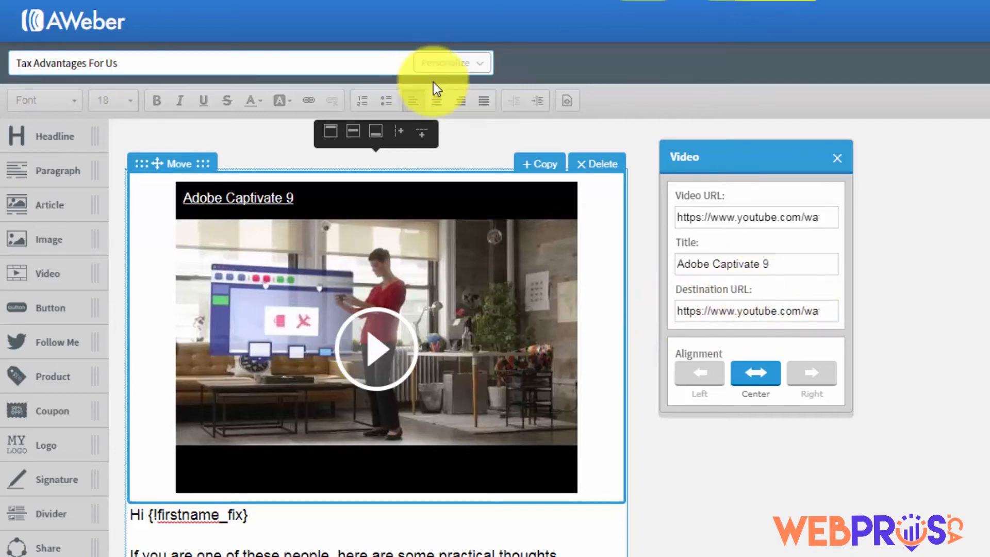
left_click(592, 172)
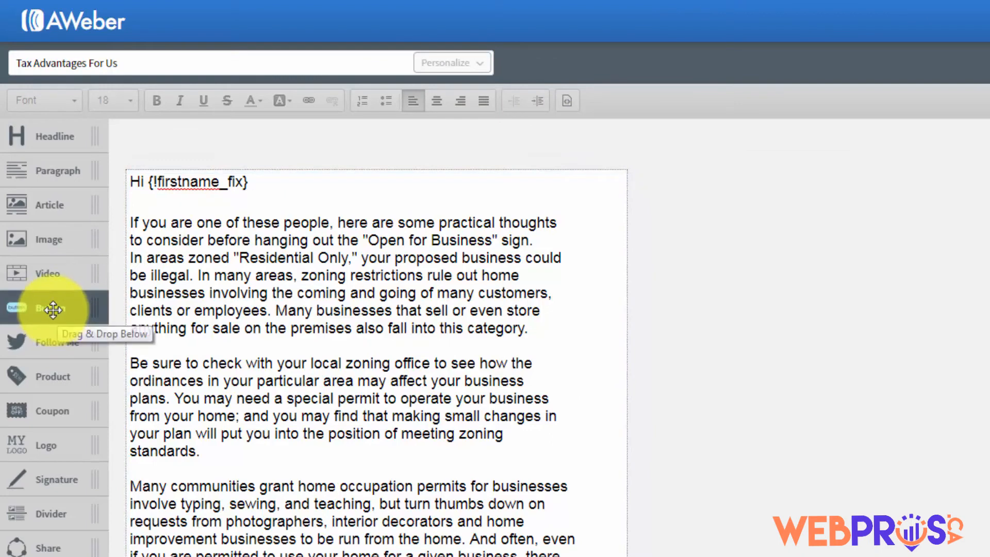
left_click_drag(53, 311, 263, 228)
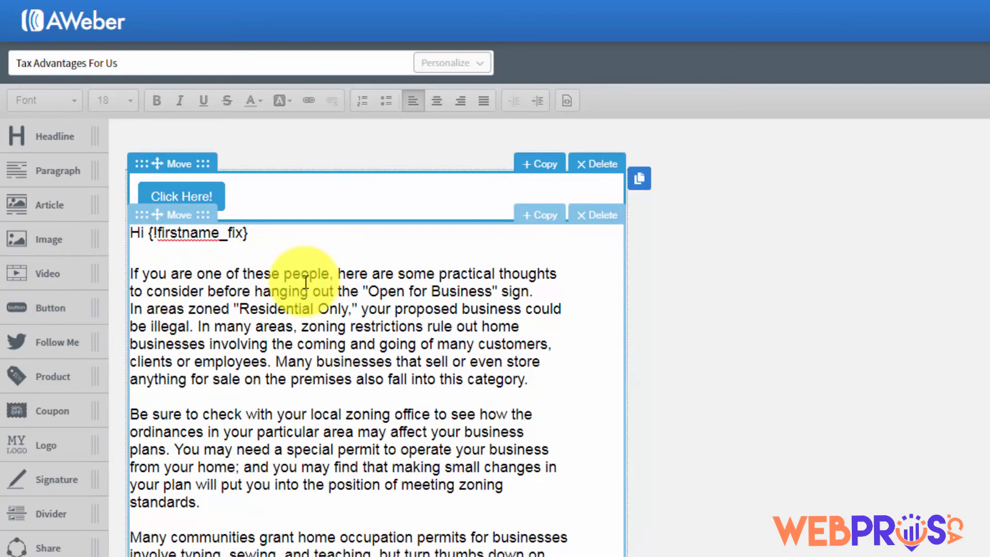
left_click(194, 196)
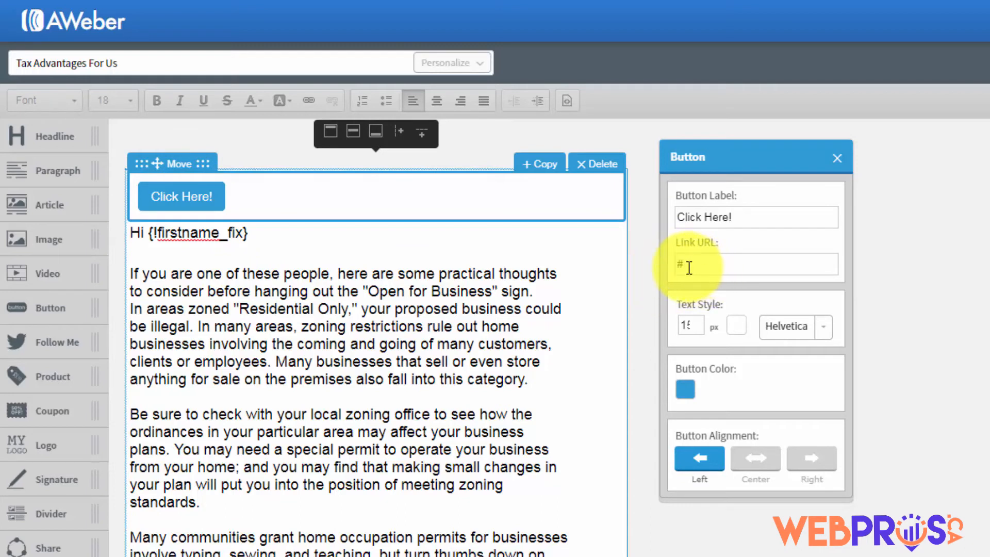
left_click(837, 159)
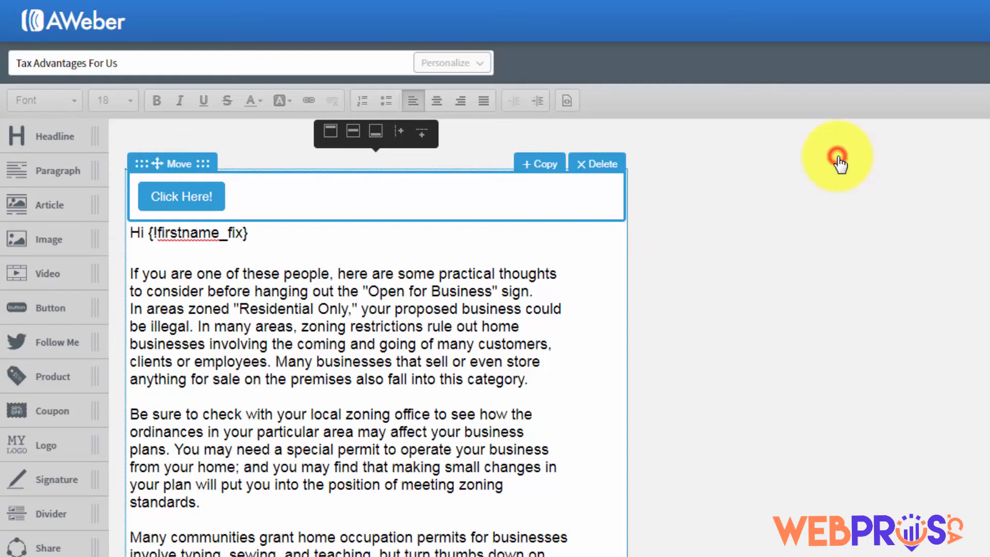
left_click(604, 164)
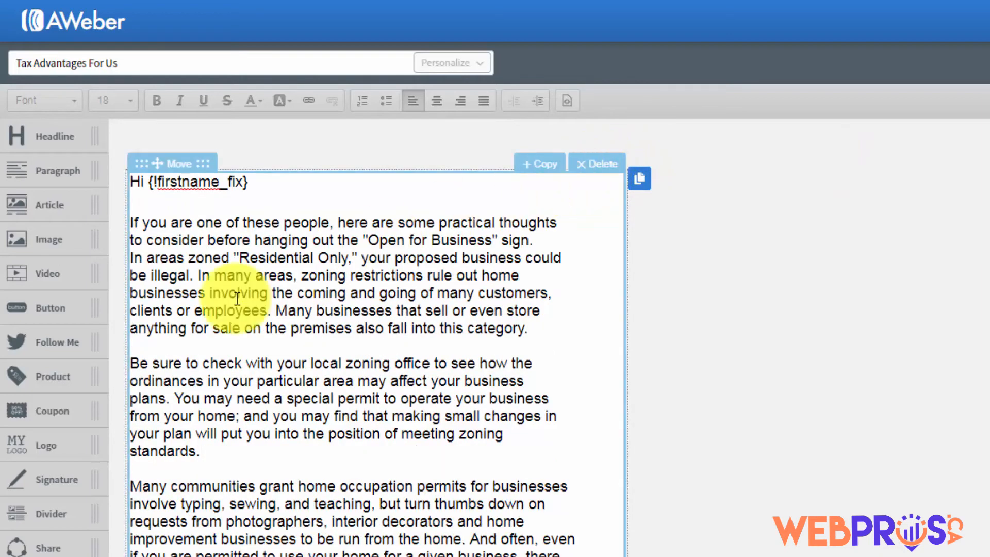
left_click_drag(31, 344, 138, 211)
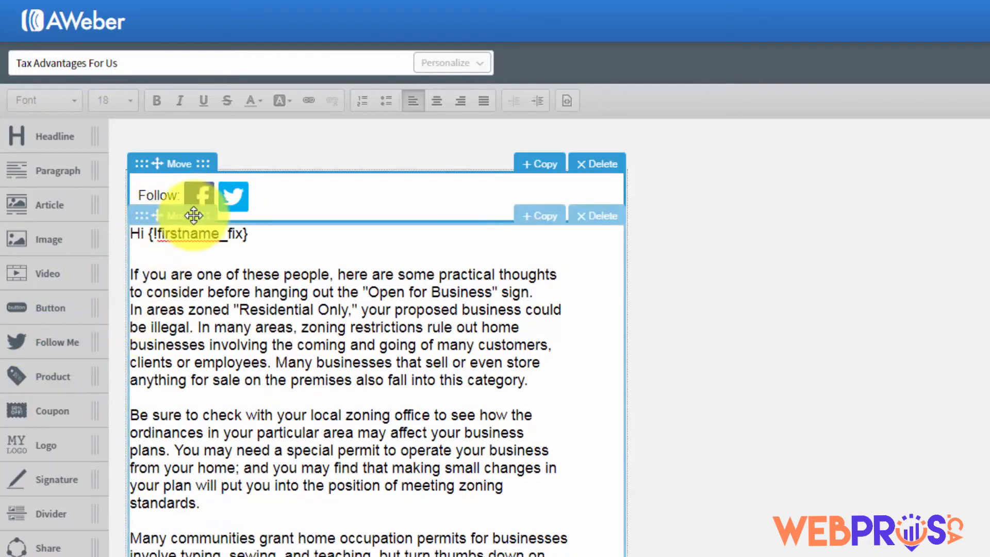
left_click(203, 196)
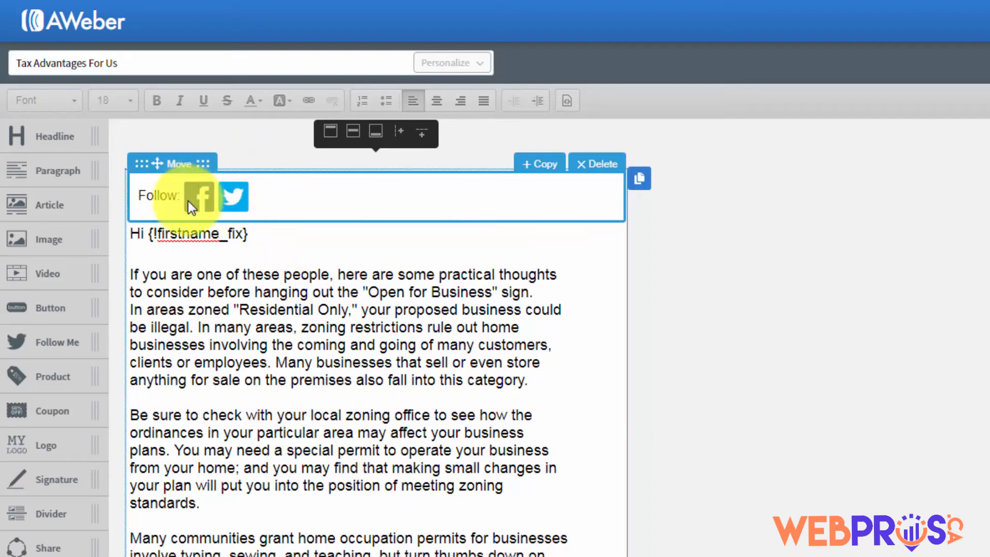
left_click(591, 172)
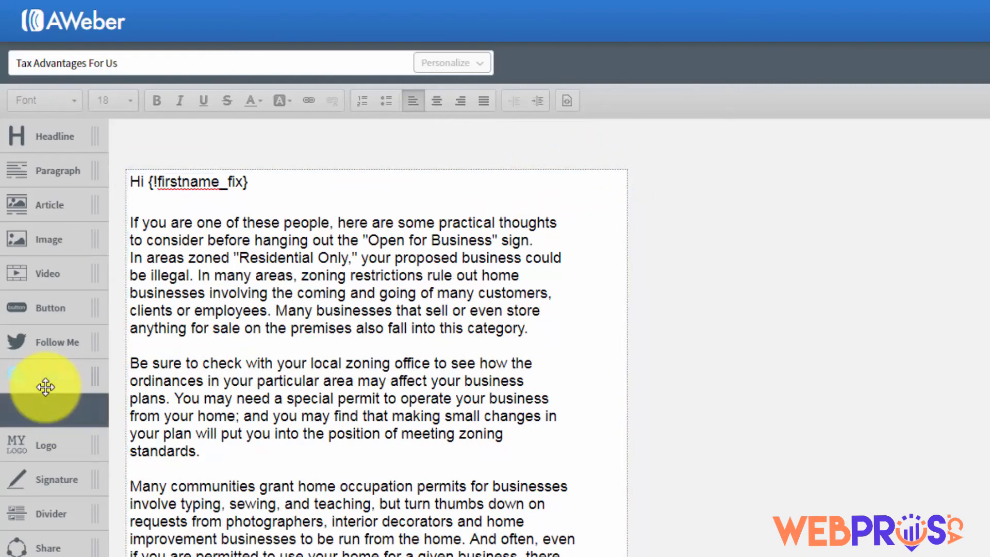
Add a product block above the greeting, inspect its image and settings, then delete it
left_click_drag(45, 384, 234, 230)
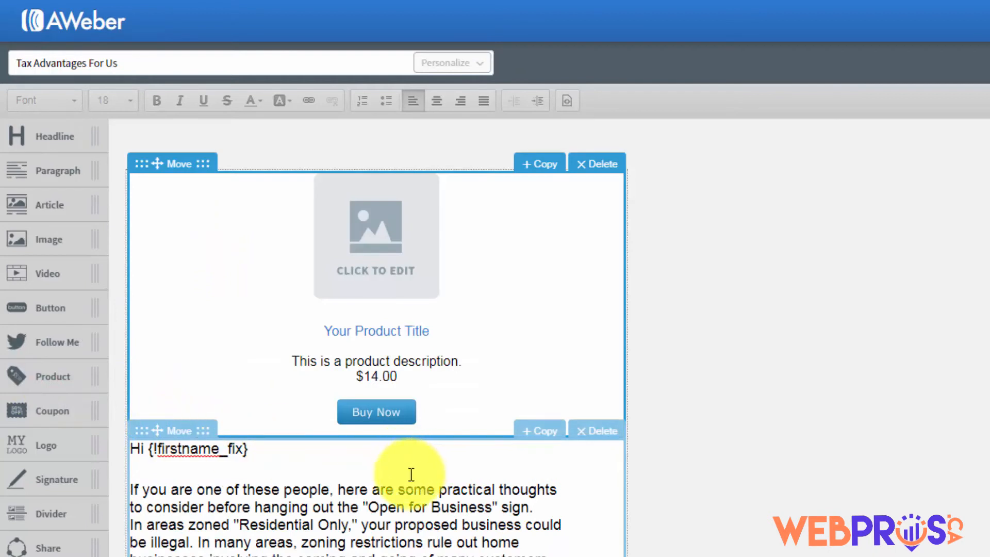
left_click(375, 262)
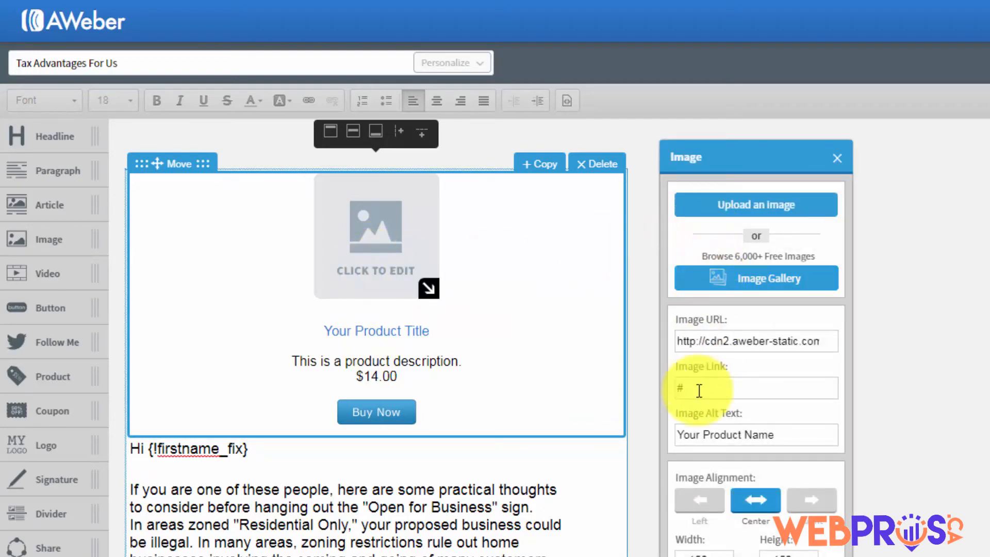
left_click(835, 159)
left_click(414, 333)
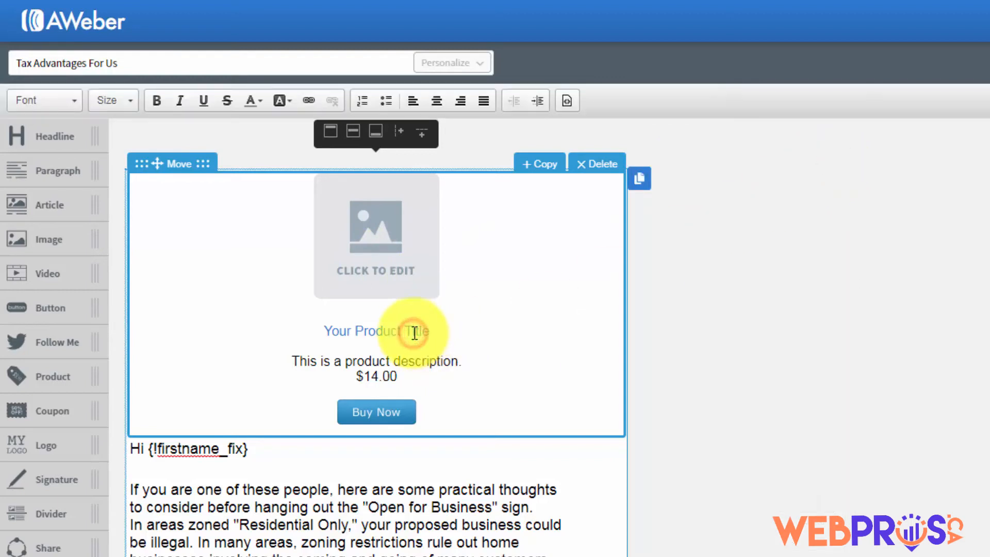
left_click(386, 411)
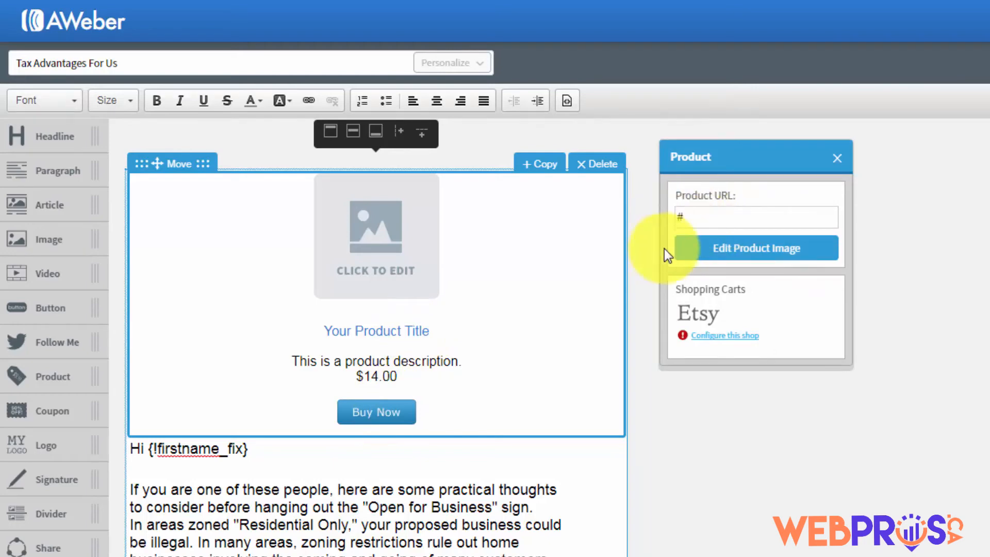
left_click(836, 159)
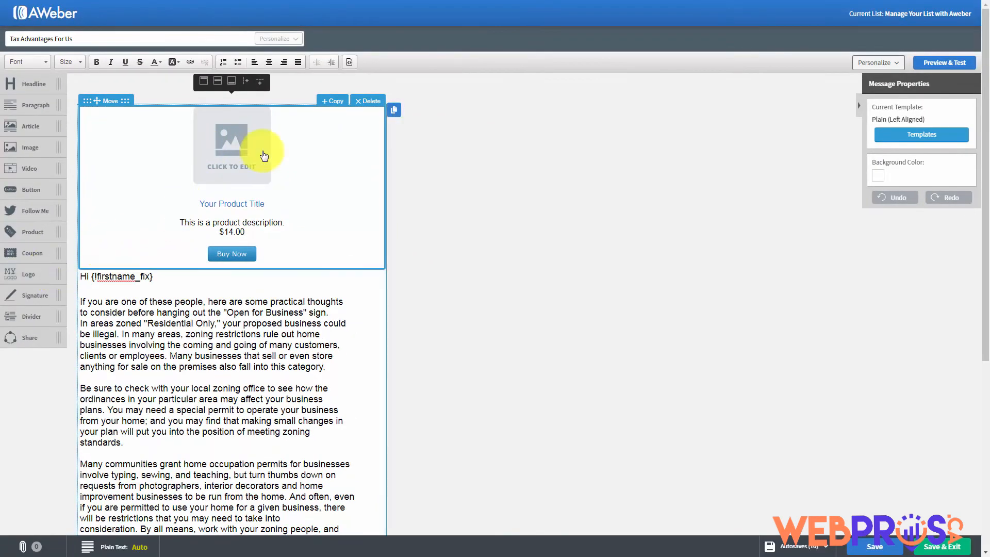
left_click(368, 103)
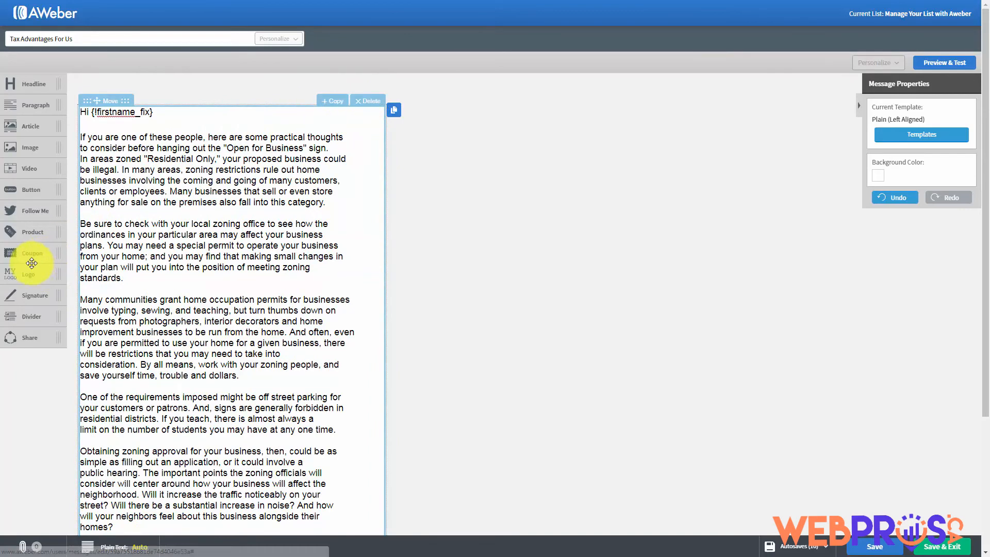
Add a coupon block above the email text, check it, then delete it
left_click_drag(24, 255, 212, 141)
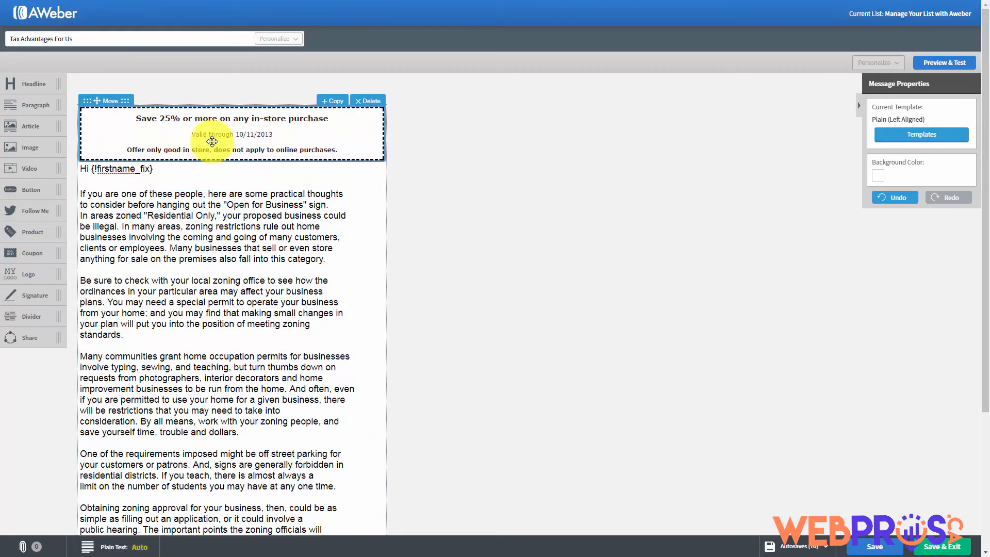
left_click(236, 135)
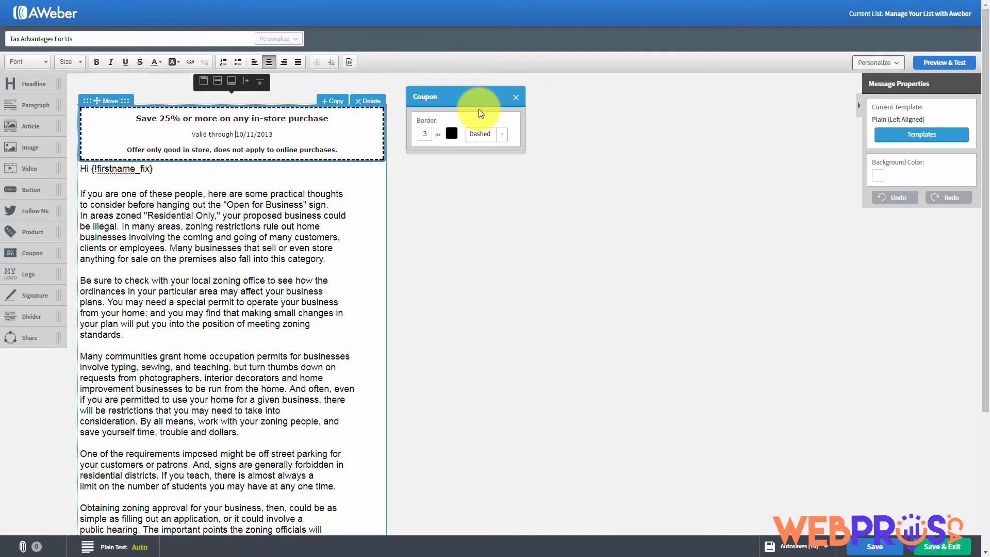
left_click(515, 97)
left_click(359, 101)
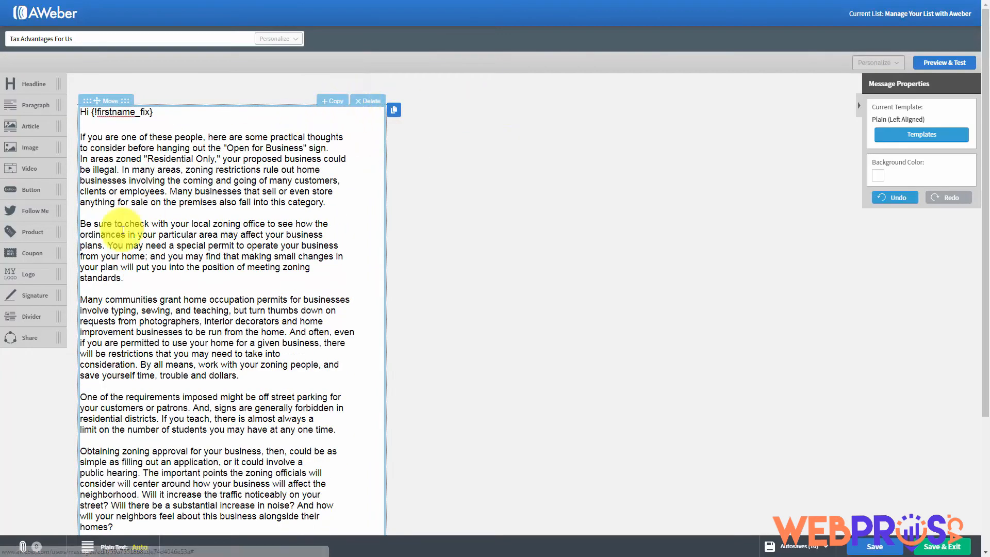
Add a logo block at the top, shrink the image, then delete it
left_click_drag(27, 279, 127, 155)
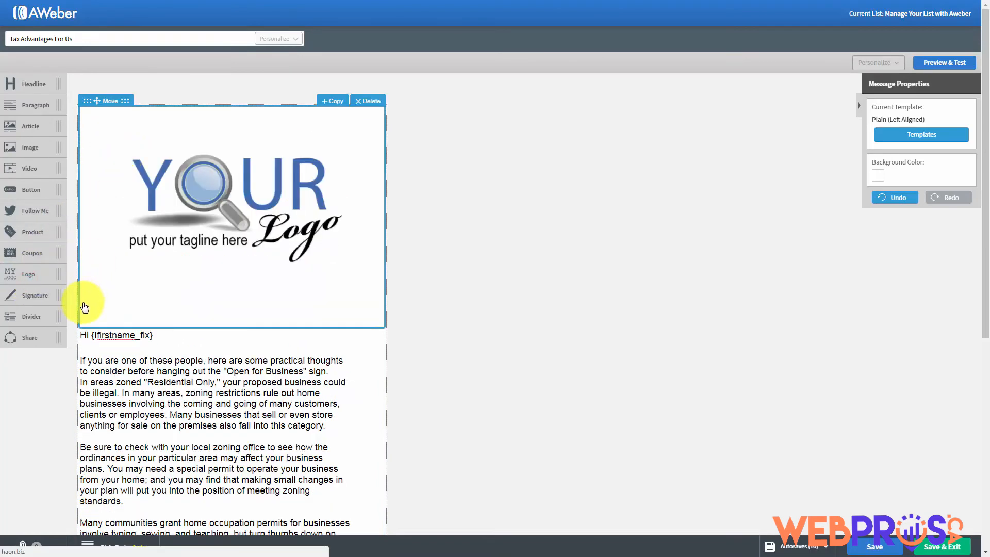
left_click(222, 206)
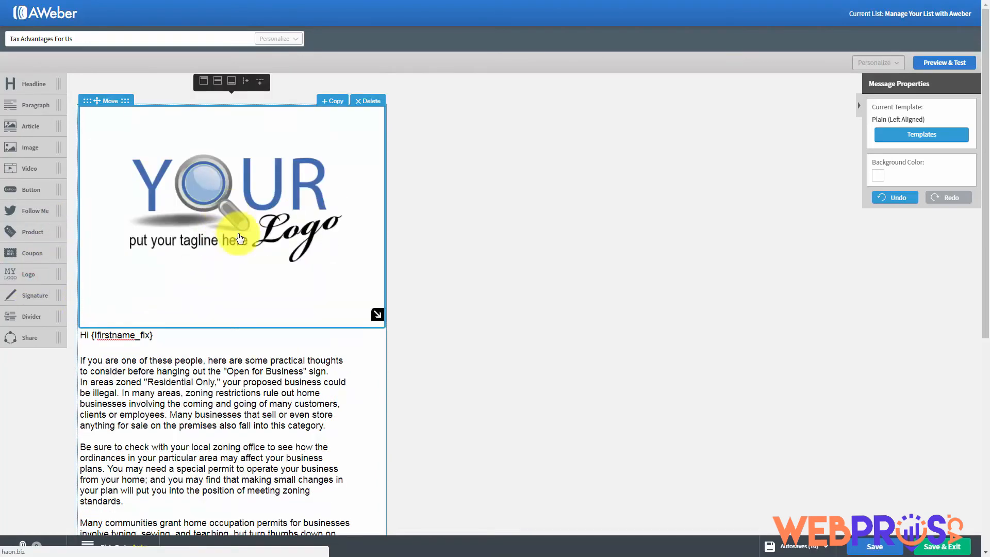
left_click_drag(378, 314, 240, 196)
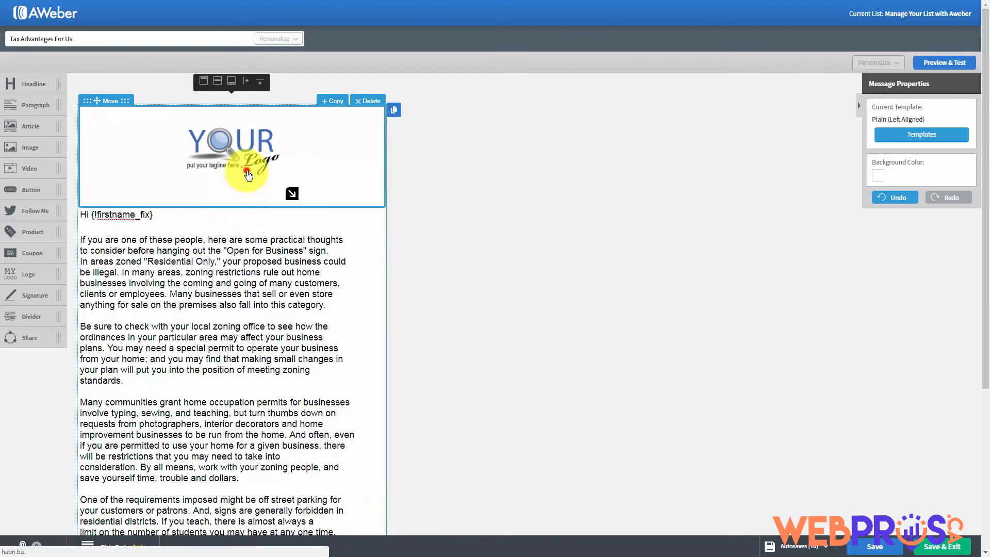
left_click(248, 175)
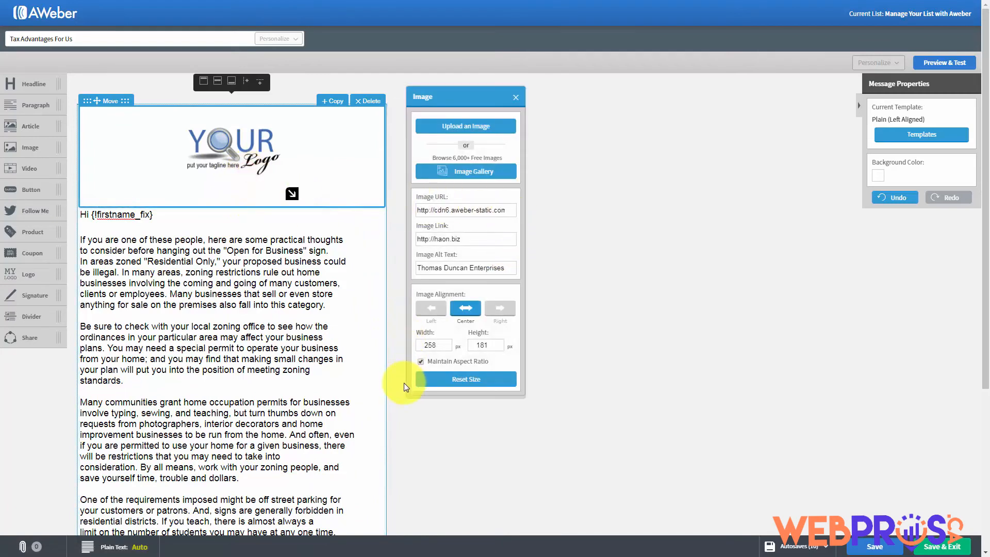
left_click(513, 97)
left_click(379, 103)
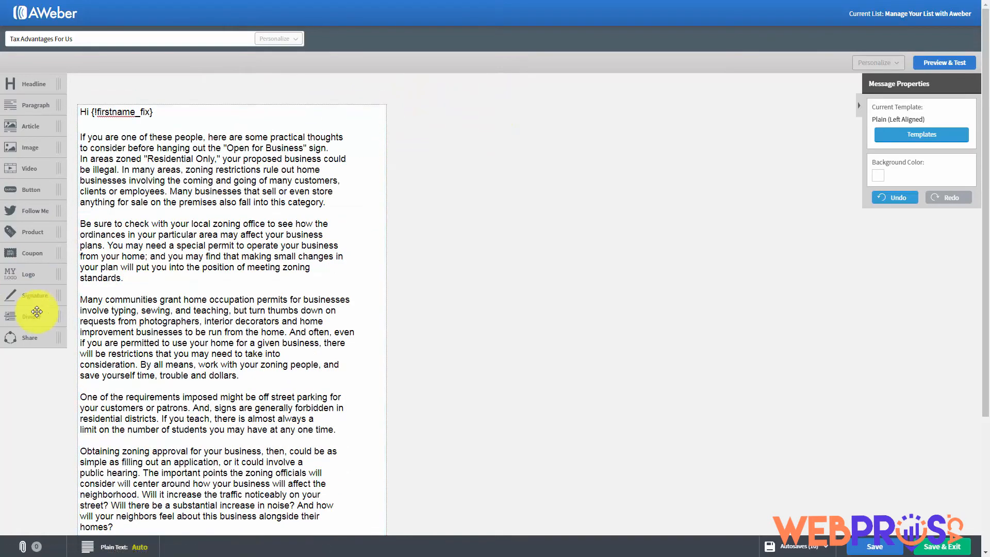
Add a signature block below the last paragraph, then delete it
scroll(176, 276, "down", 2)
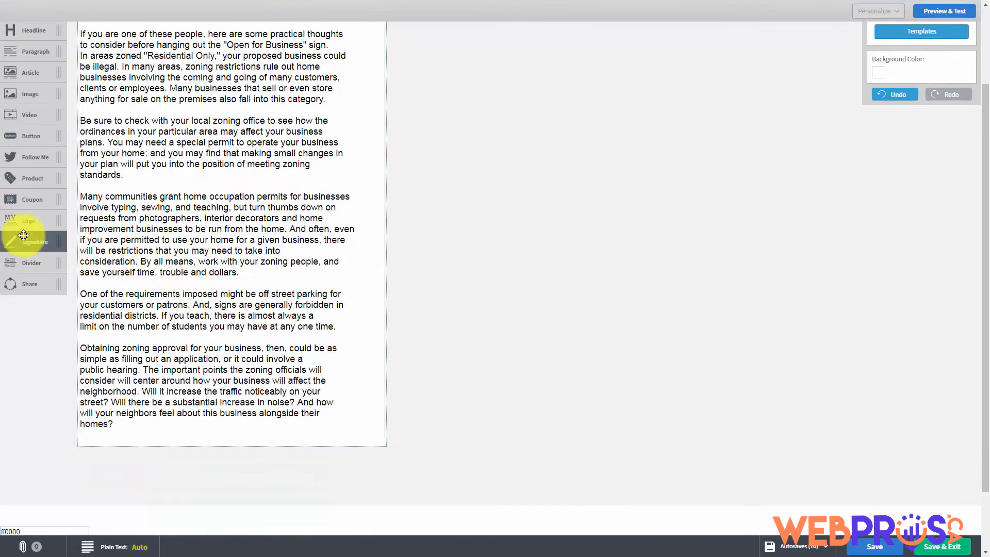
mouse_move(21, 242)
left_mouse_down()
mouse_move(103, 405)
mouse_move(141, 416)
left_mouse_up()
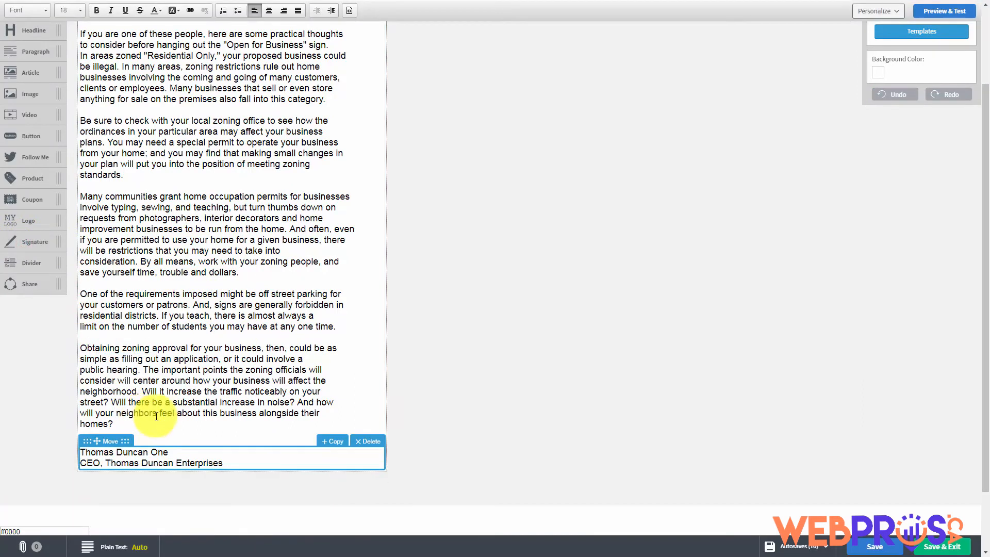
left_click(366, 439)
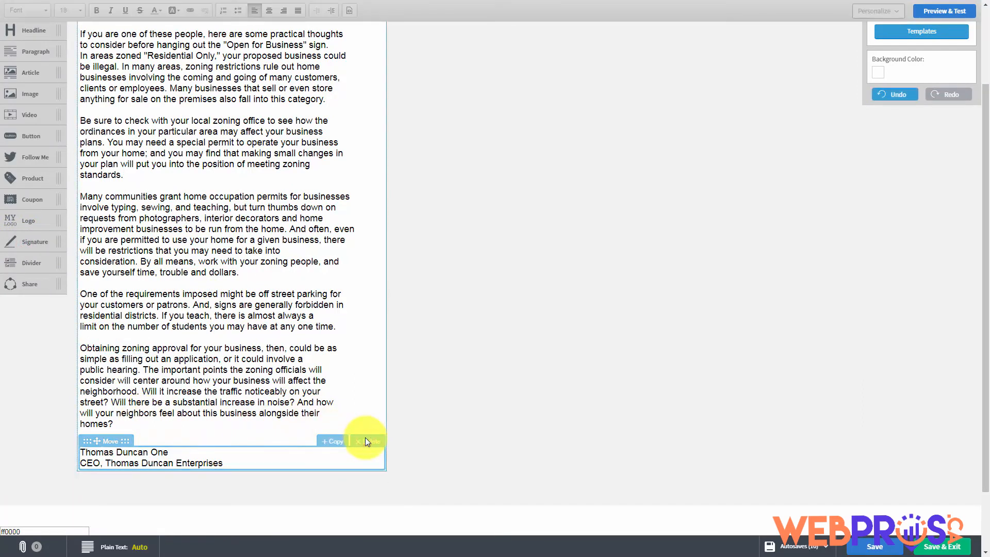
left_click(365, 442)
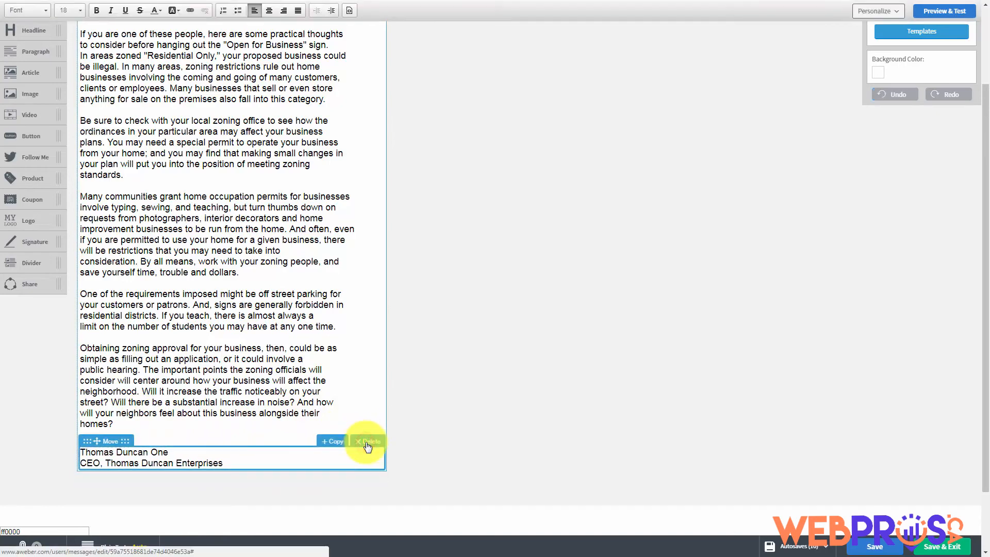
left_click(366, 442)
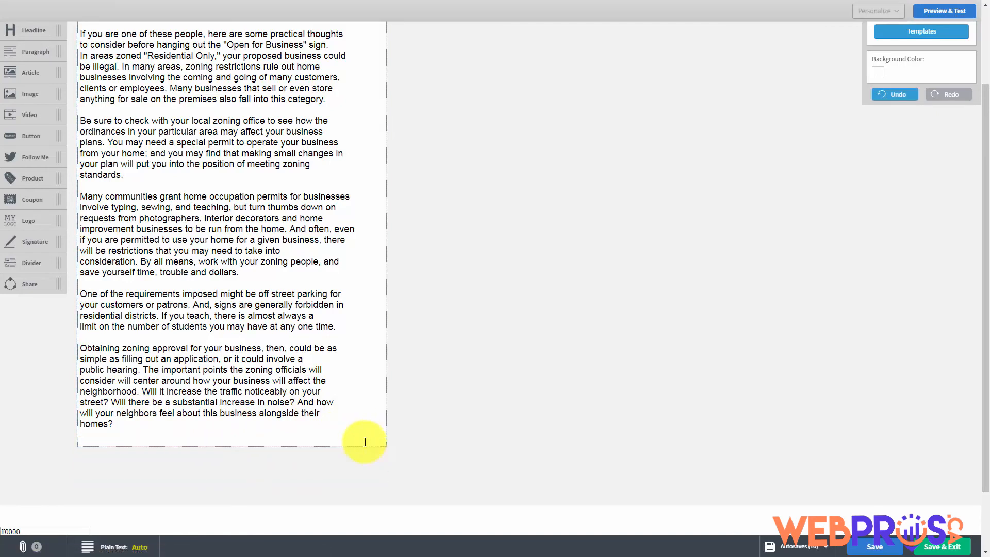
Add and delete a divider line, then place a Share row of social icons below the last paragraph
left_click_drag(26, 256, 112, 350)
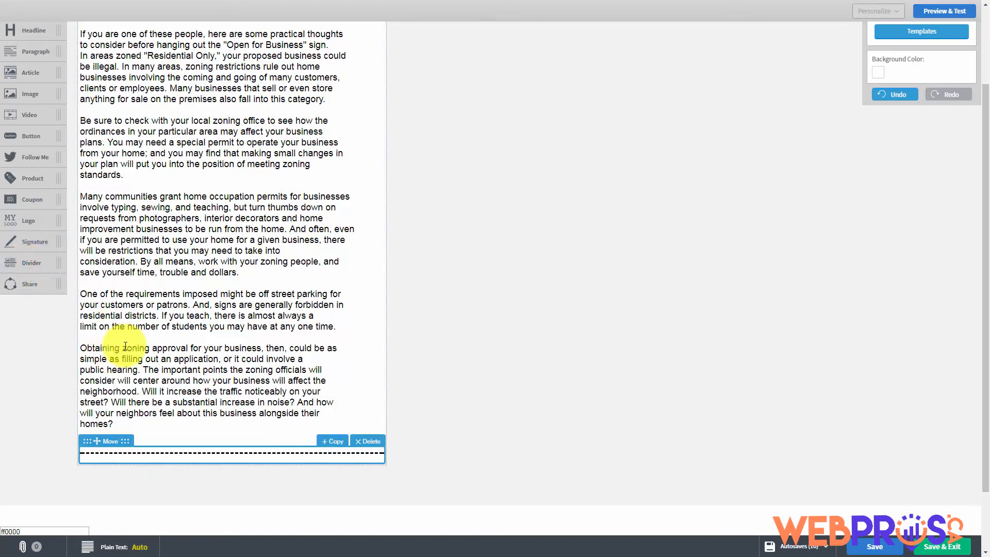
left_click(362, 441)
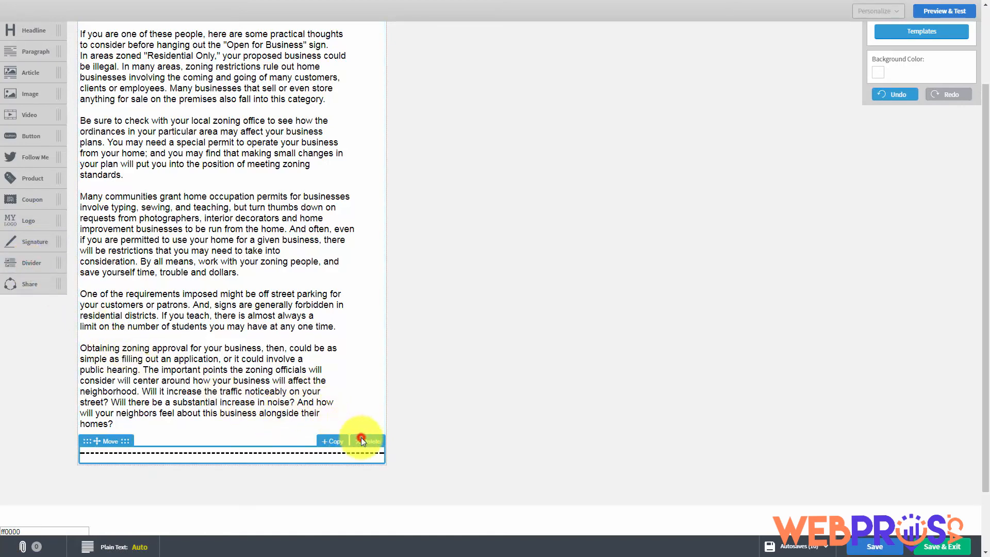
left_click(237, 382)
left_click(335, 449)
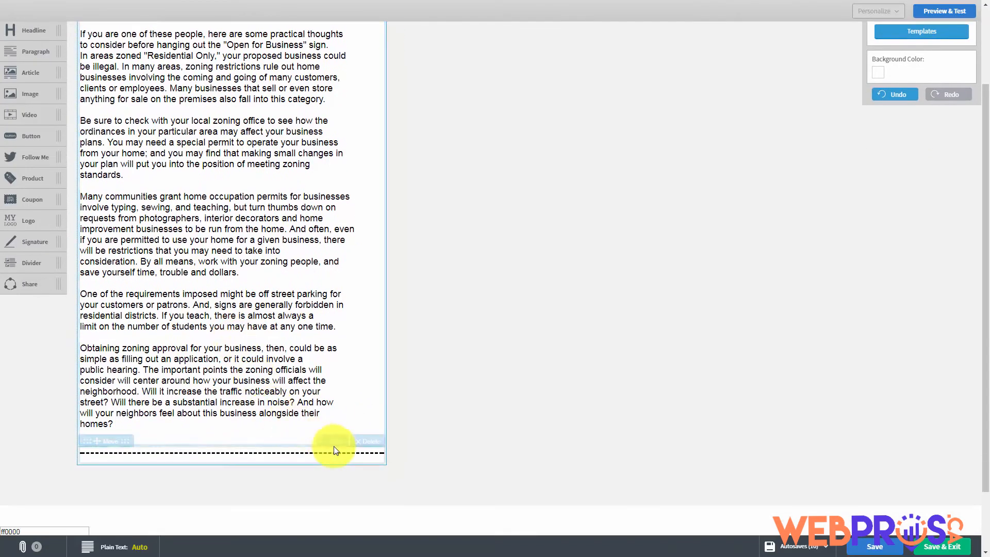
left_click(367, 447)
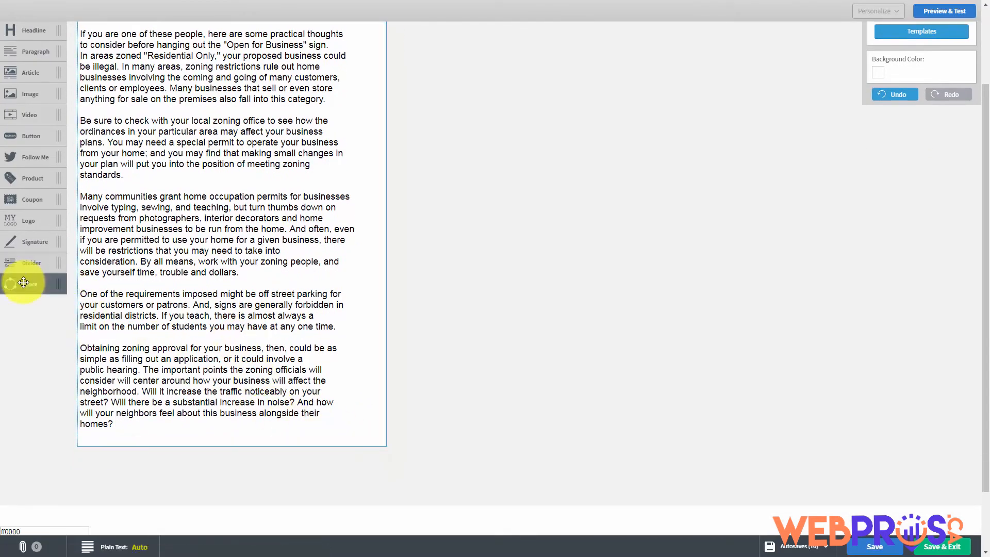
left_click_drag(22, 283, 180, 469)
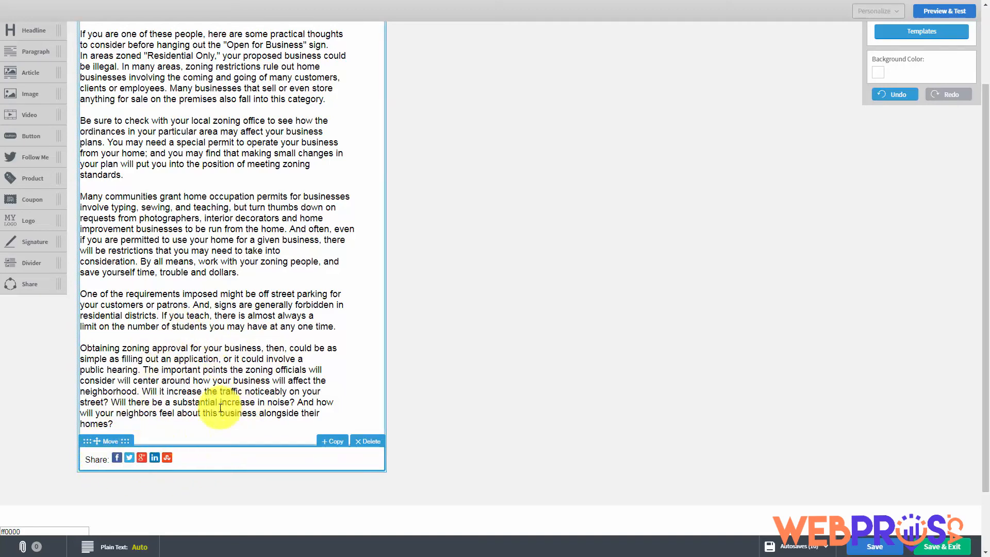
scroll(354, 268, "up", 2)
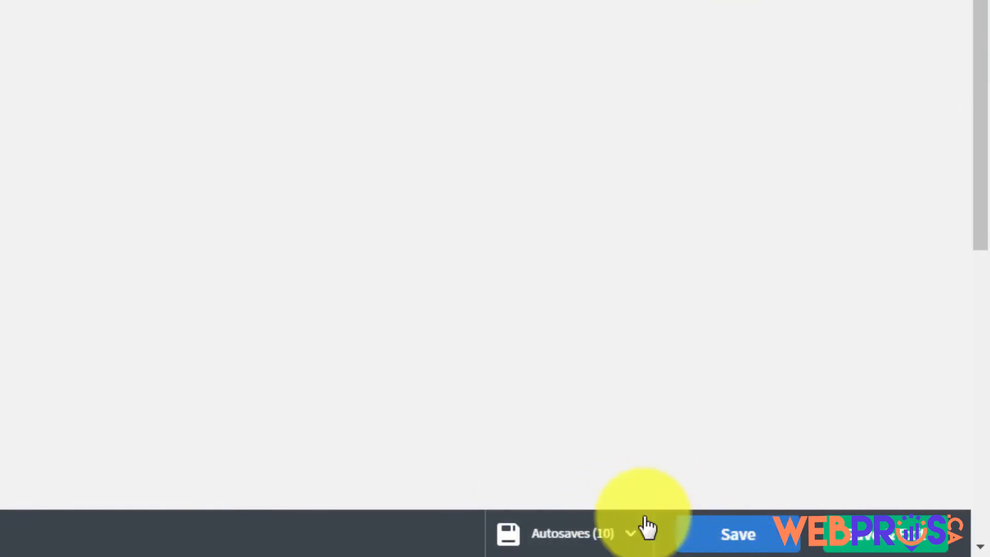
Review the draft's autosaved versions list, then dismiss it
left_click(631, 537)
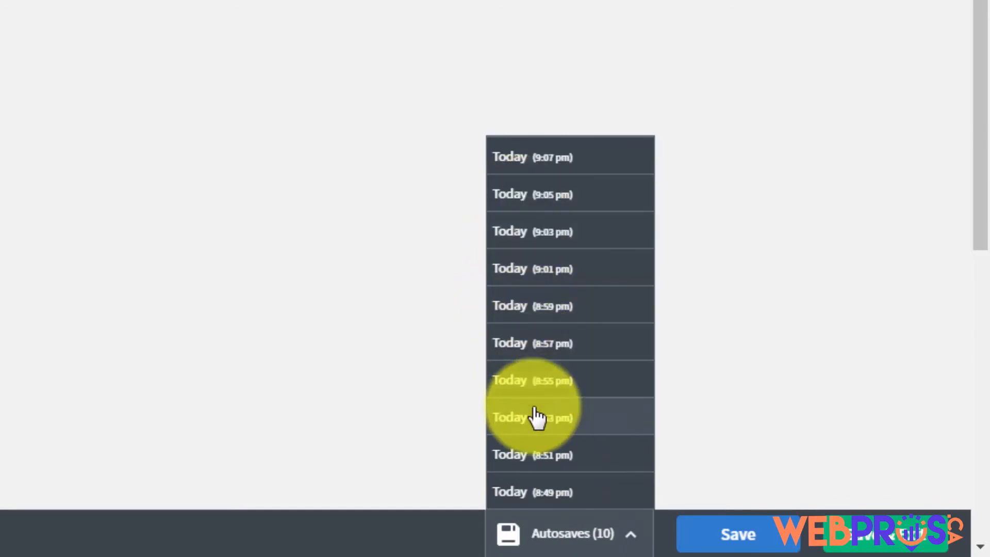
left_click(784, 377)
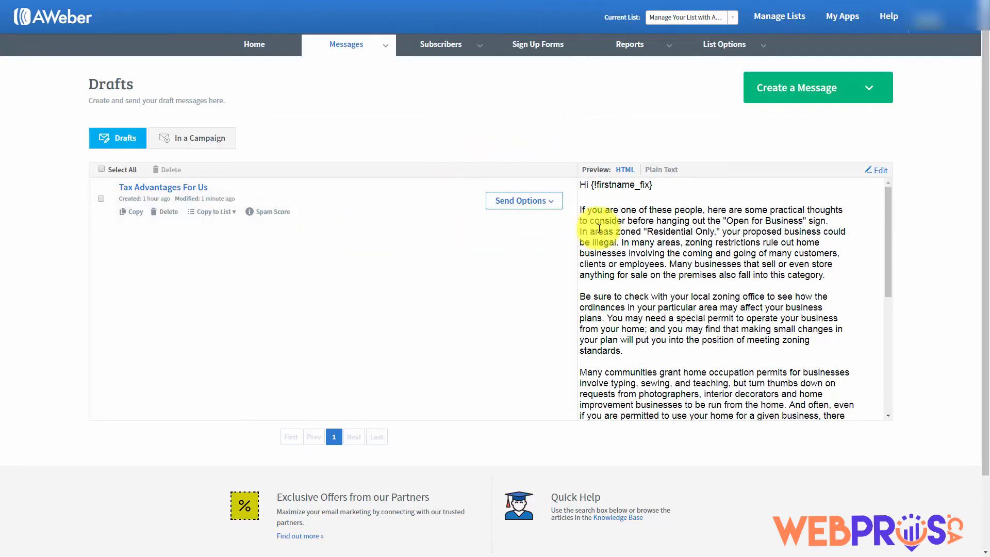
Add Tax Advantages For Us to the follow-up series as message #1 with Track clicks on
left_click(551, 203)
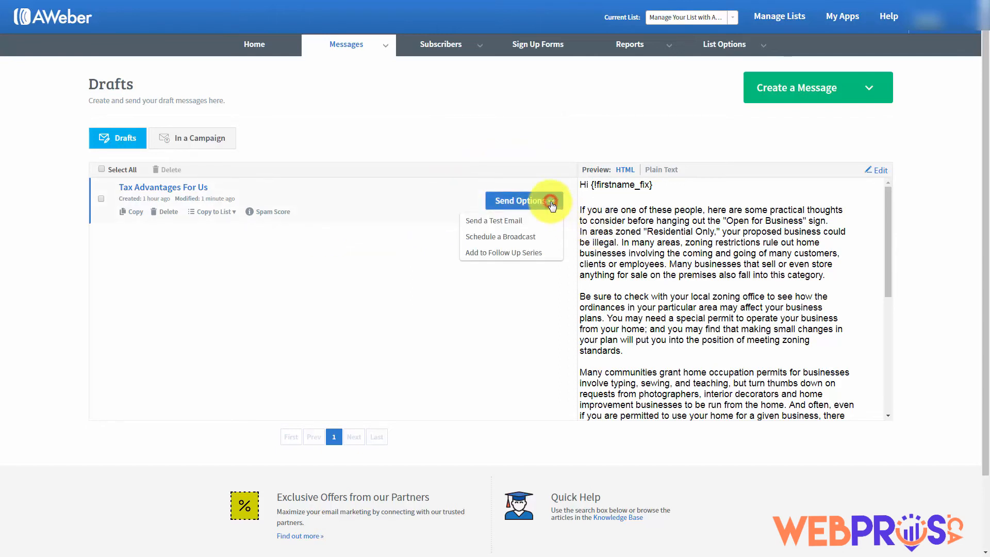
left_click(484, 256)
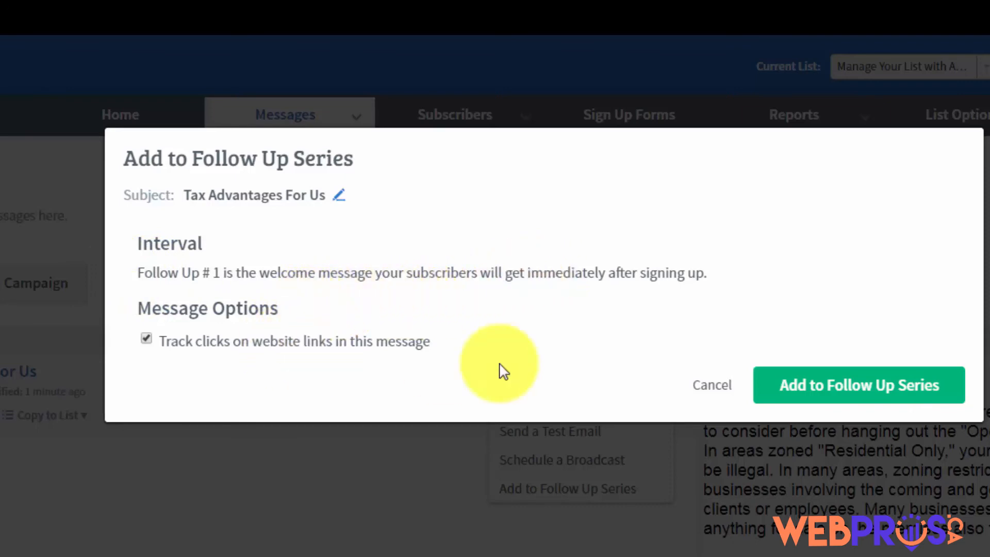
left_click(783, 385)
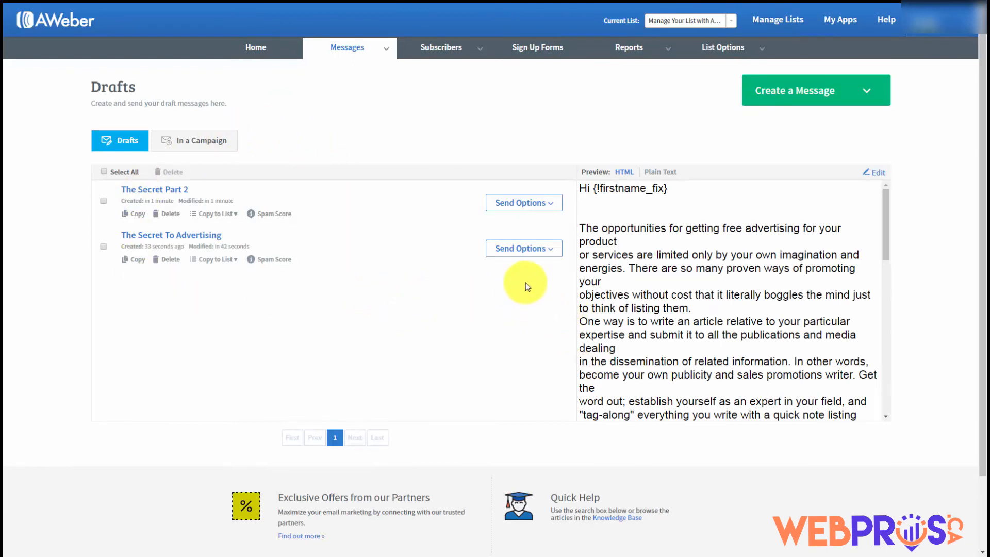
Start adding The Secret To Advertising to the follow-up series with a 1-day interval
left_click(551, 251)
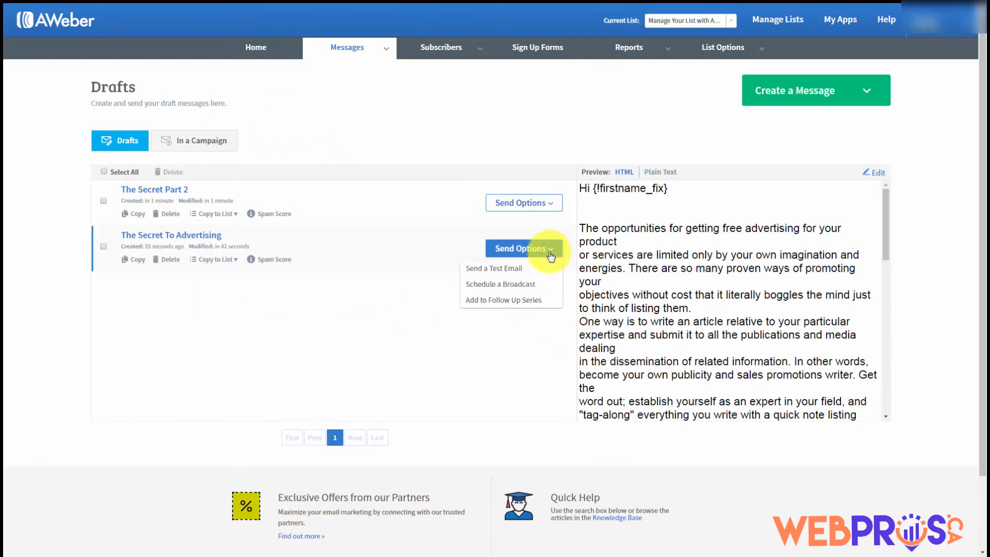
left_click(503, 305)
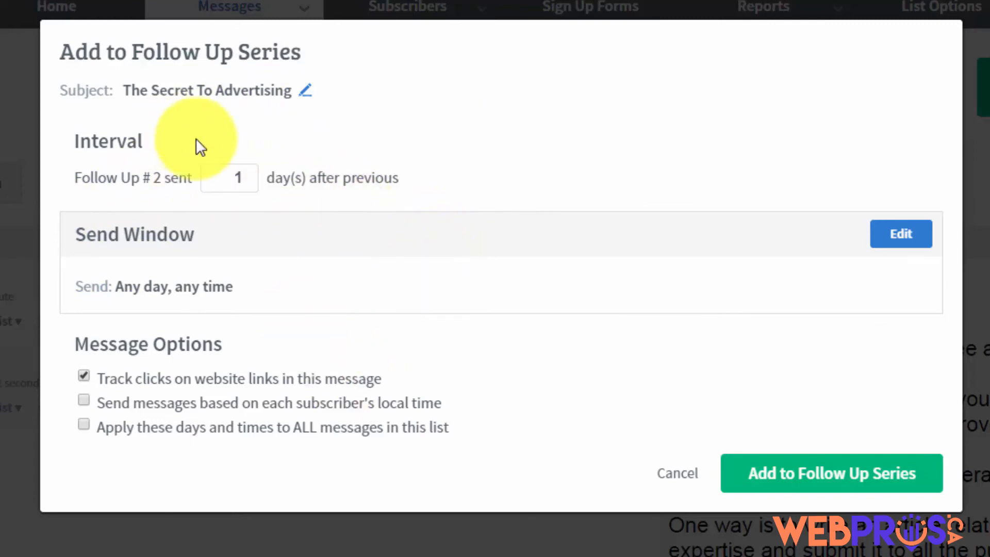
left_click(235, 178)
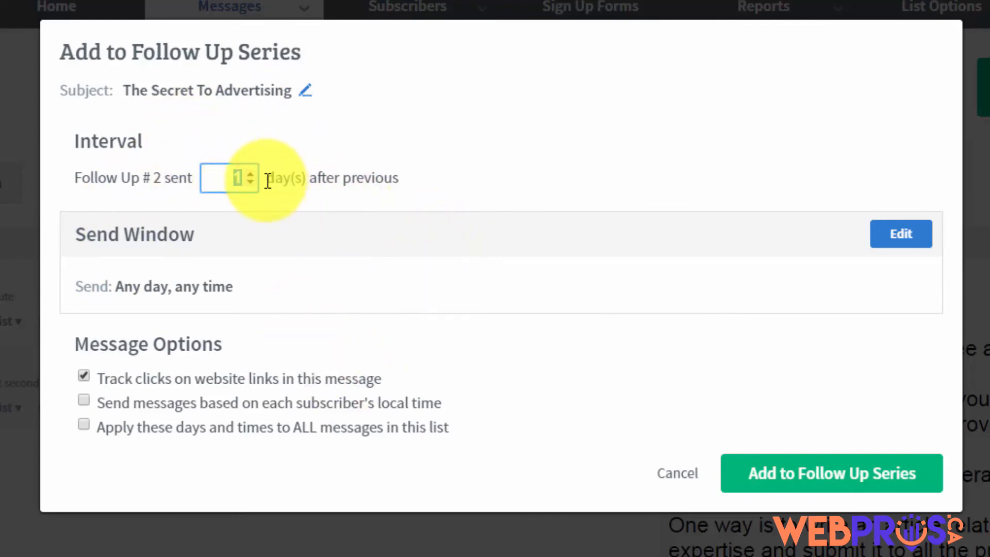
type("2")
key("BackSpace")
type("3")
key("BackSpace")
type("1")
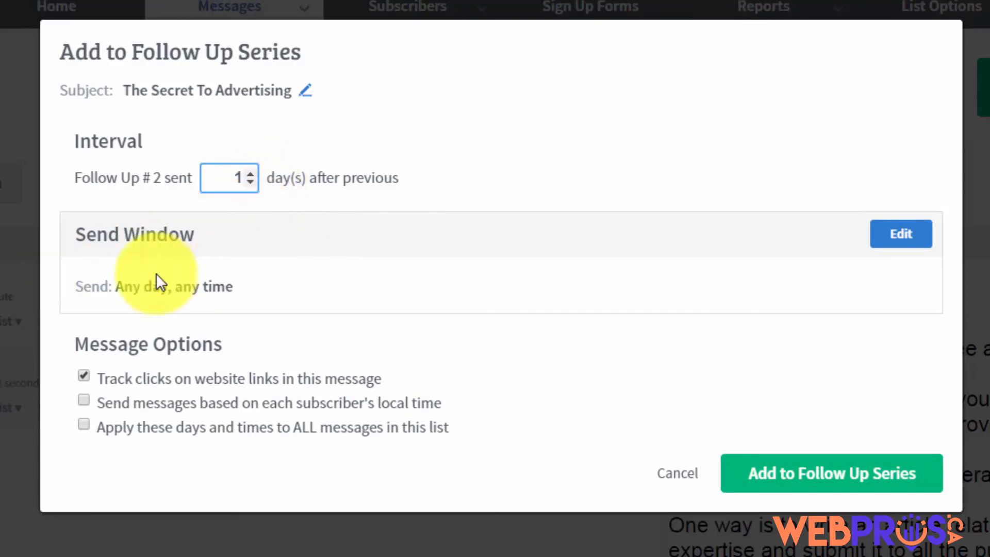
Set a 9am send window in subscribers' local time and add it as follow-up 2
left_click(885, 240)
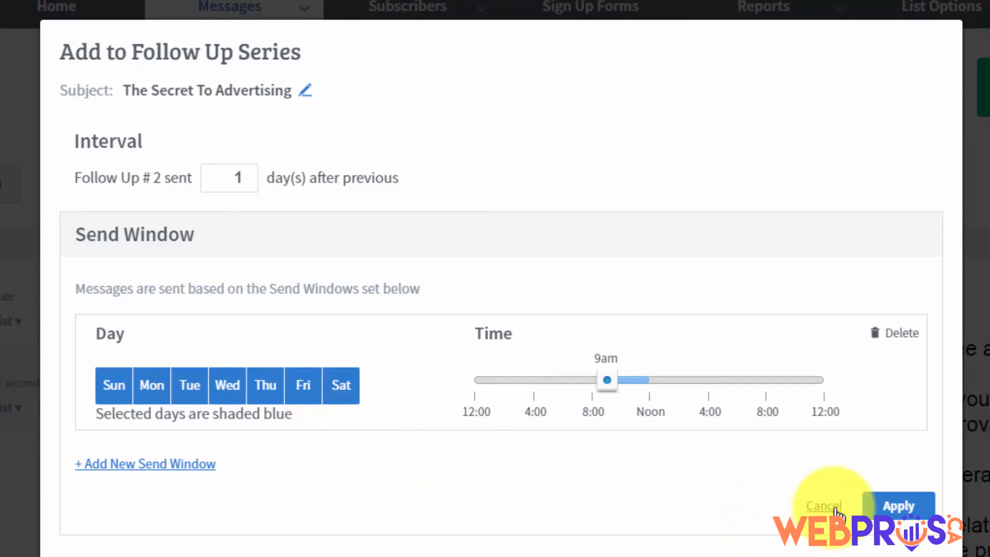
left_click(870, 503)
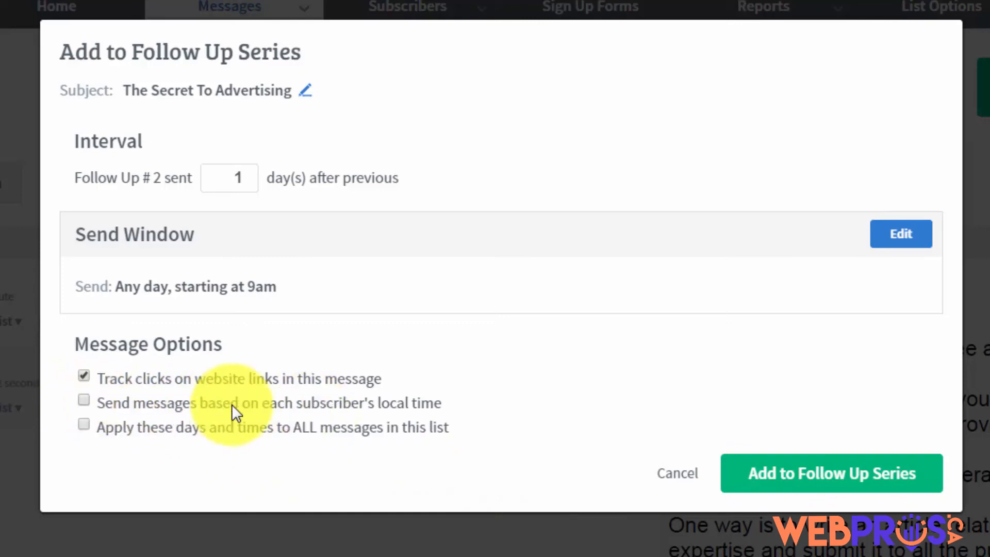
left_click(372, 411)
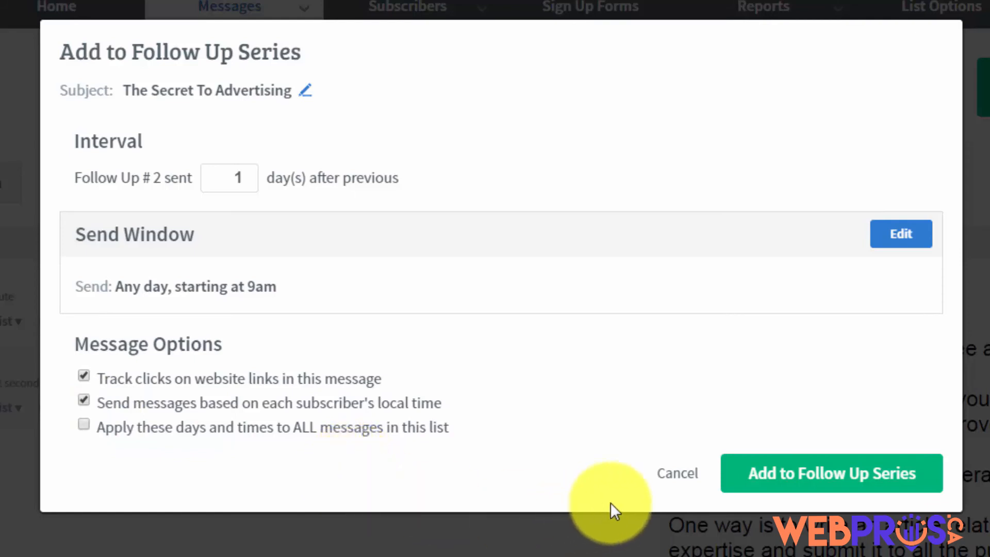
left_click(776, 480)
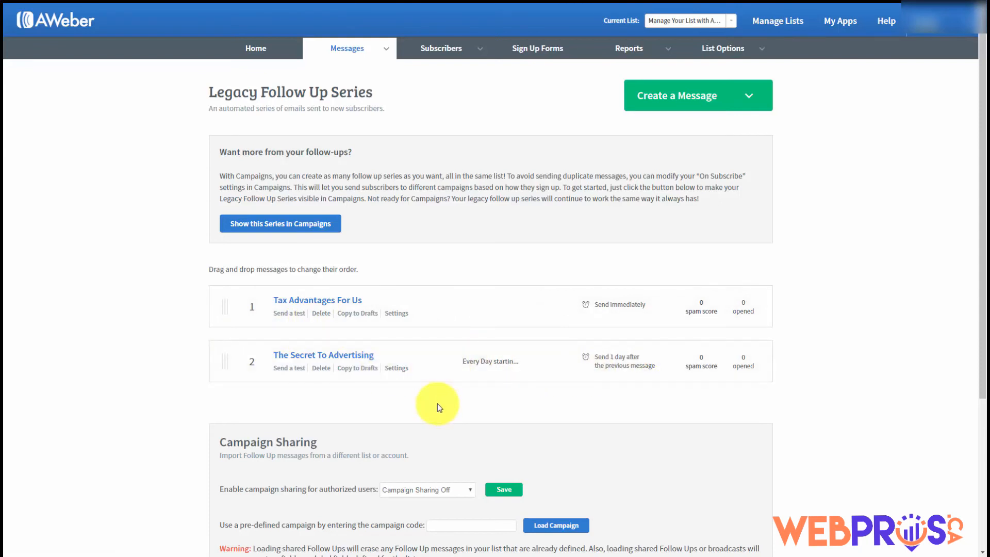
From Drafts, add The Secret Part 2 to the follow-up series with a 3-day interval
left_click(386, 47)
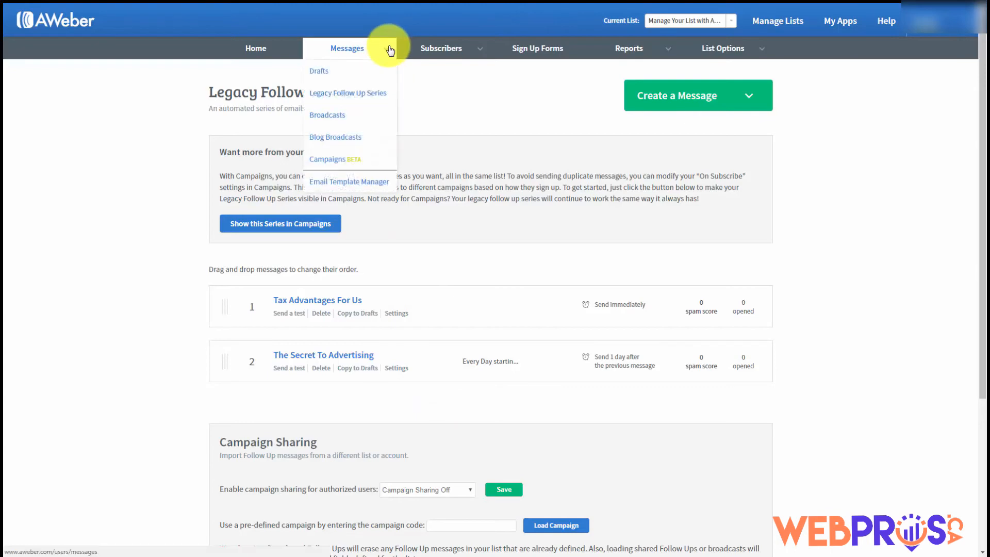
left_click(315, 72)
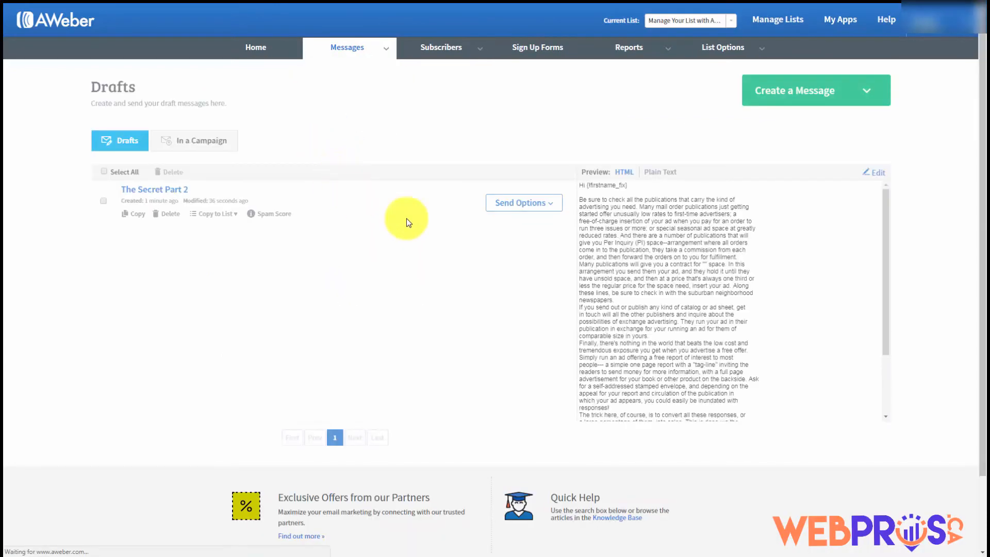
left_click(551, 206)
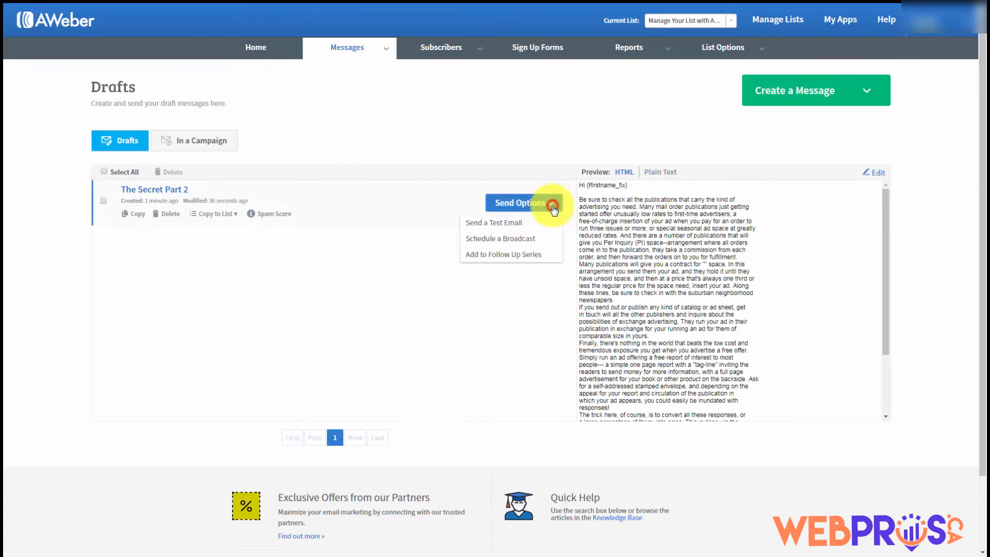
left_click(487, 254)
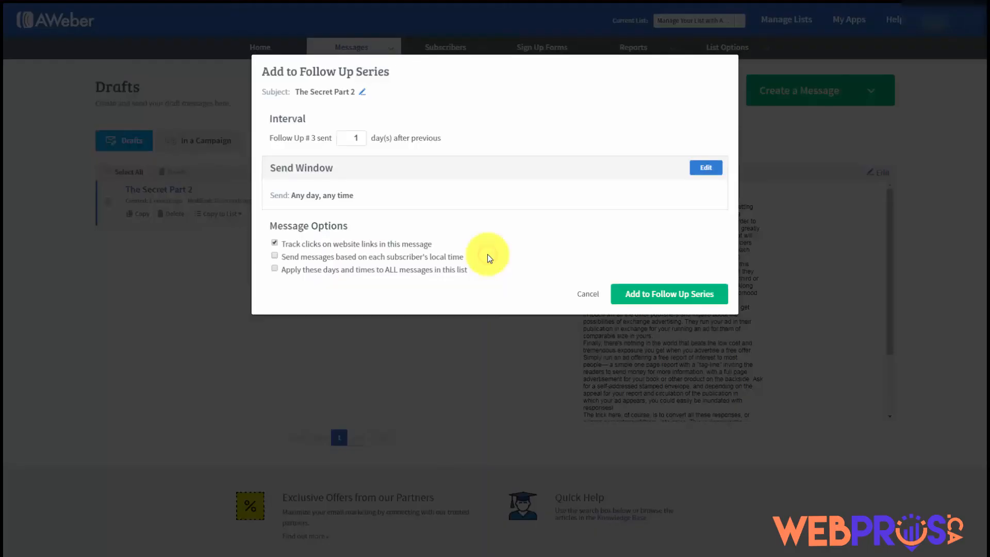
left_click(357, 138)
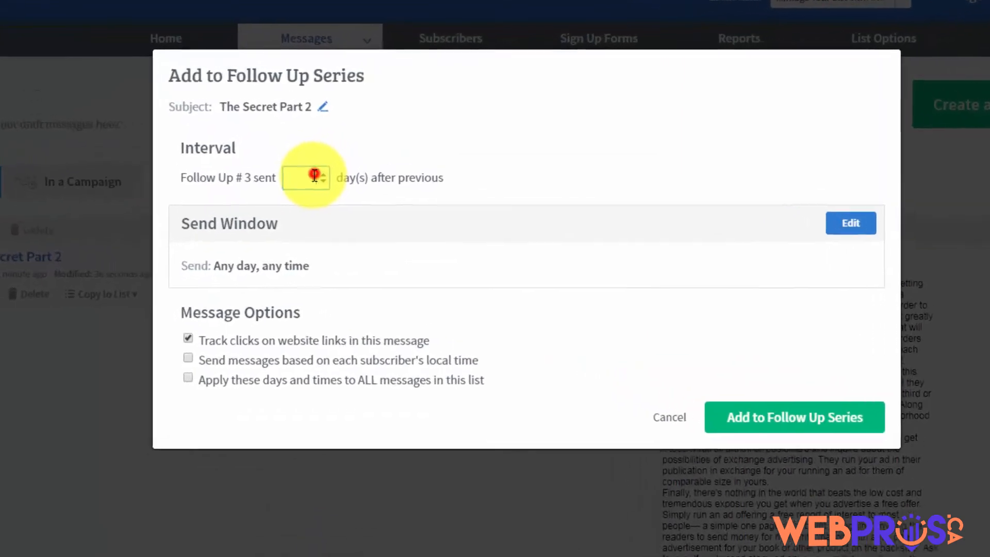
left_click_drag(315, 175, 293, 177)
type("3")
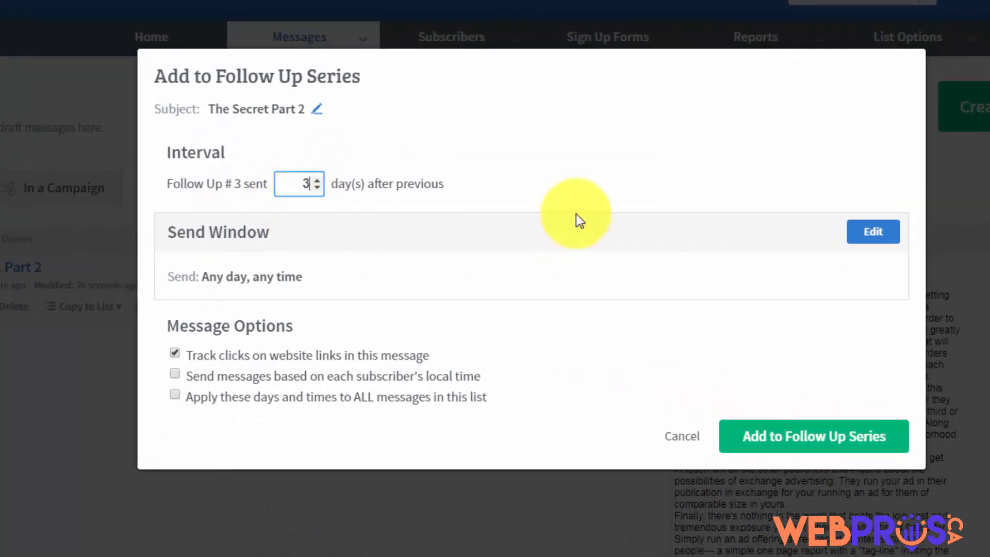
left_click(574, 198)
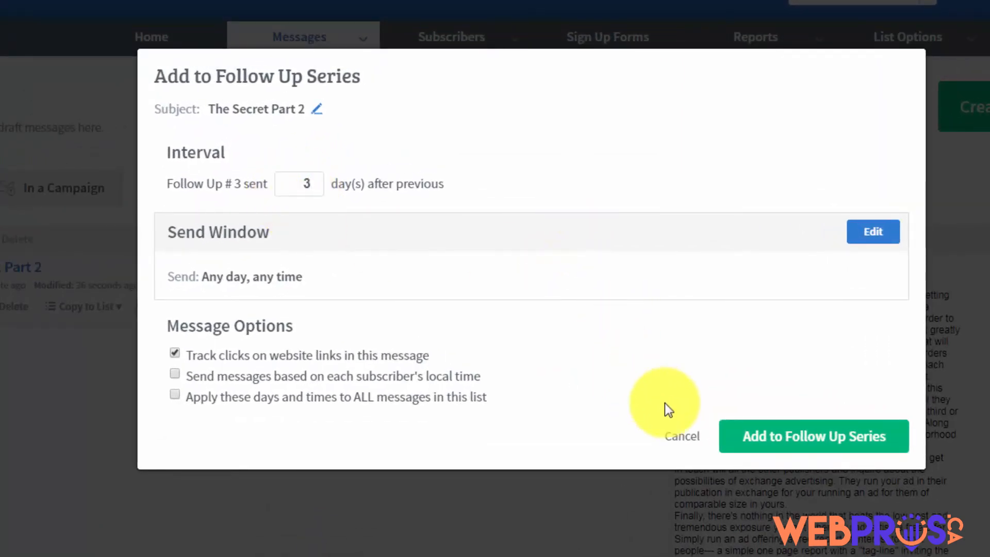
left_click(762, 438)
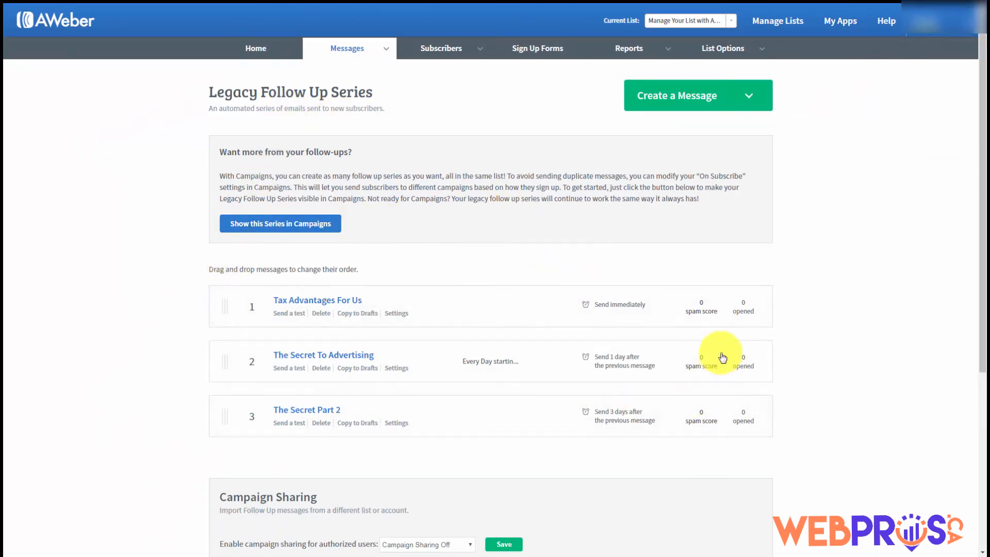
Change Campaign Sharing to 'Follow Ups Only', save it, and check the generated campaign code
scroll(238, 284, "down", 1)
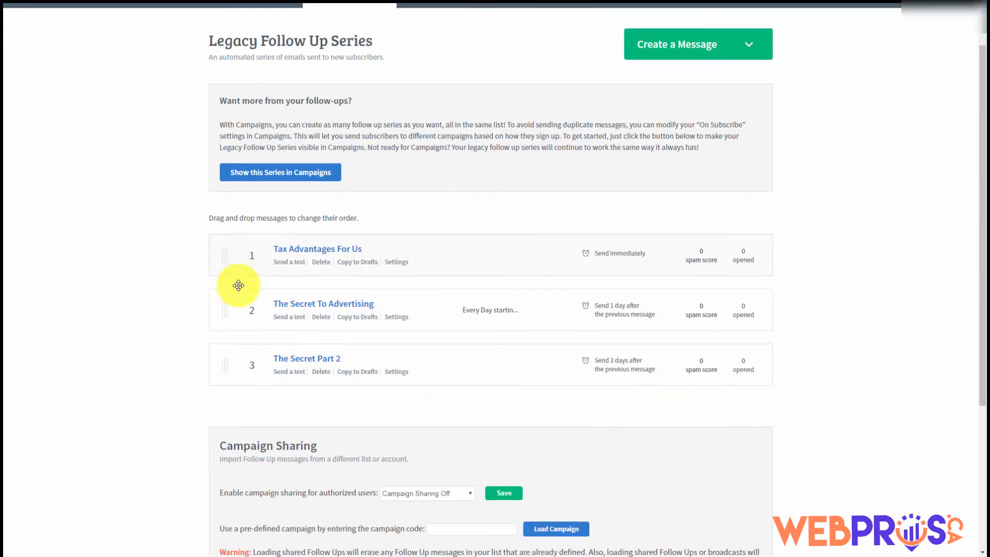
scroll(310, 309, "up", 1)
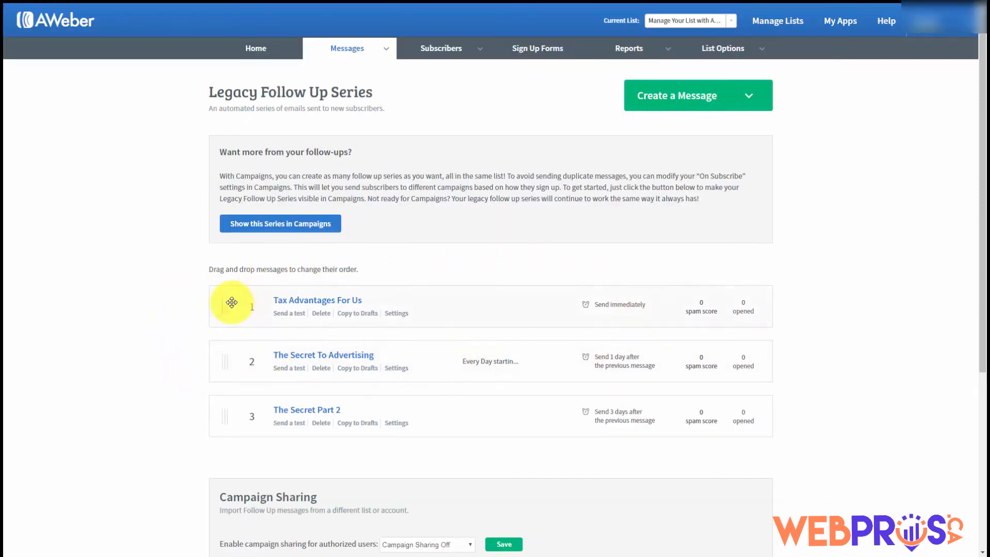
scroll(203, 304, "down", 1)
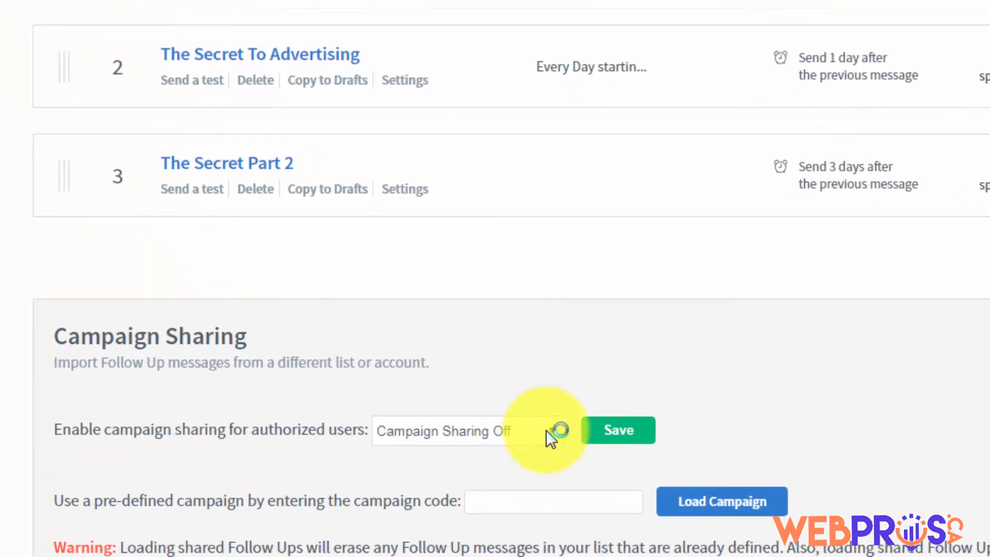
left_click(553, 430)
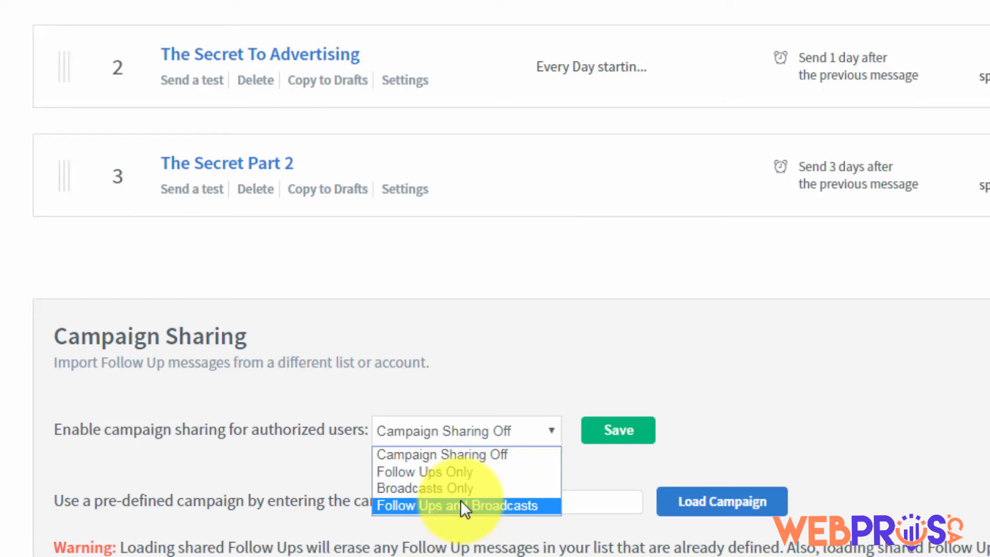
left_click(446, 473)
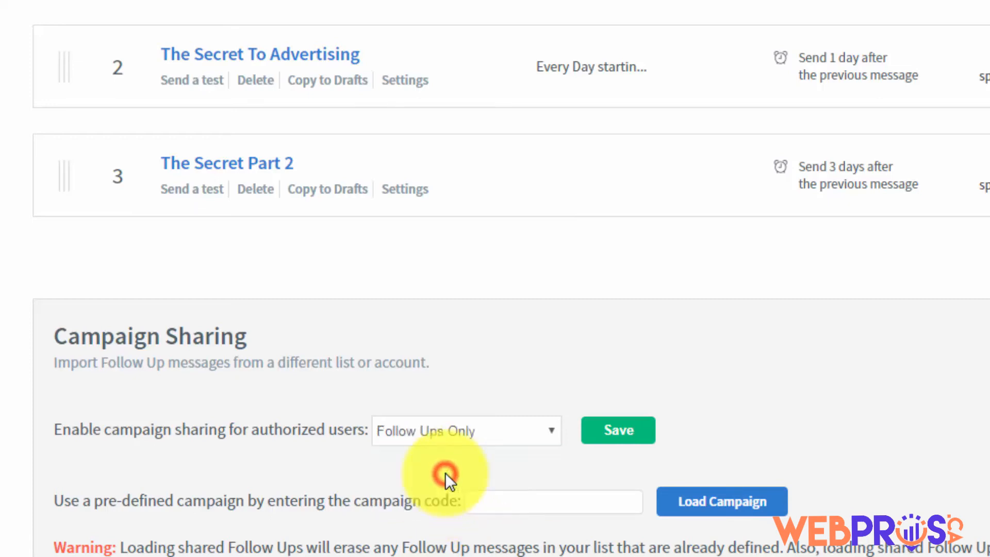
left_click(609, 435)
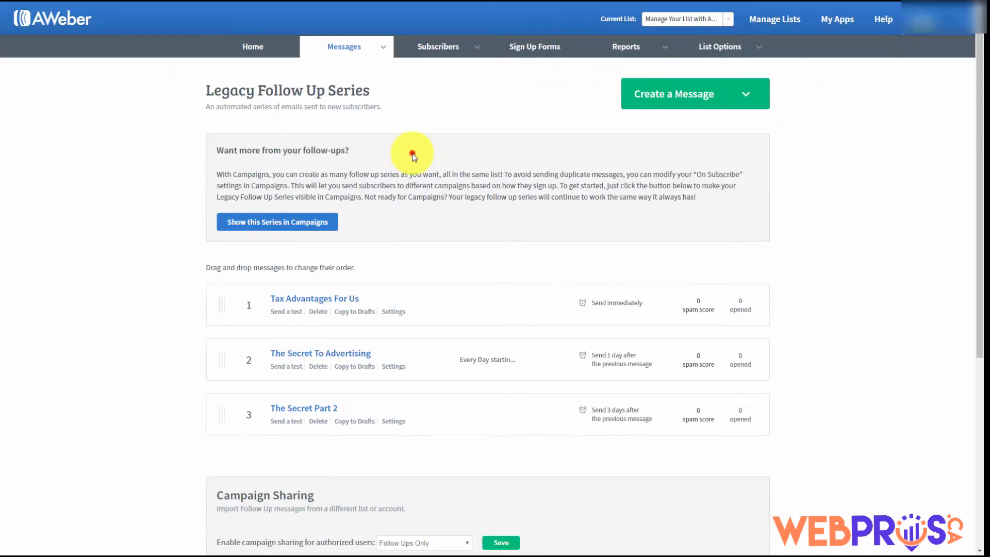
scroll(413, 157, "down", 2)
scroll(413, 157, "down", 1)
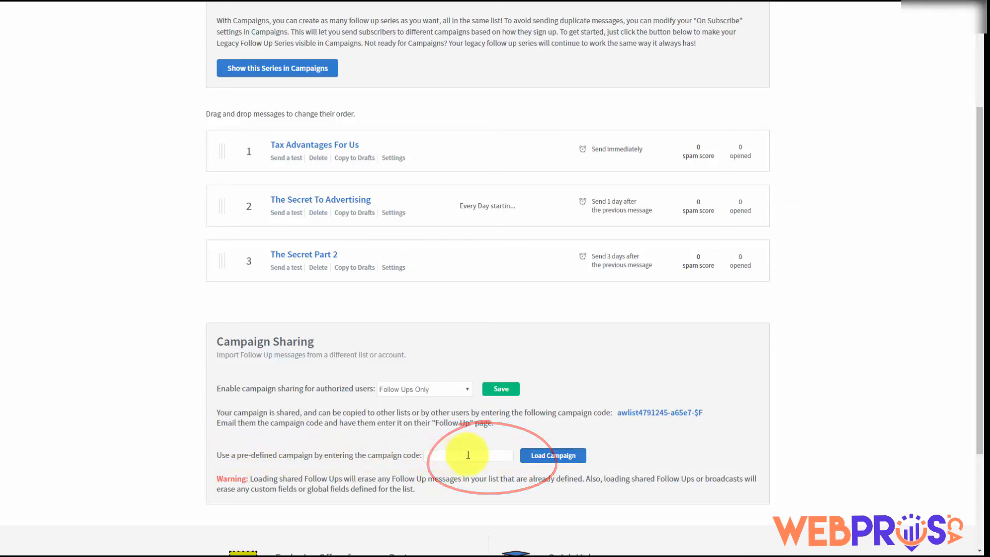
scroll(673, 454, "up", 3)
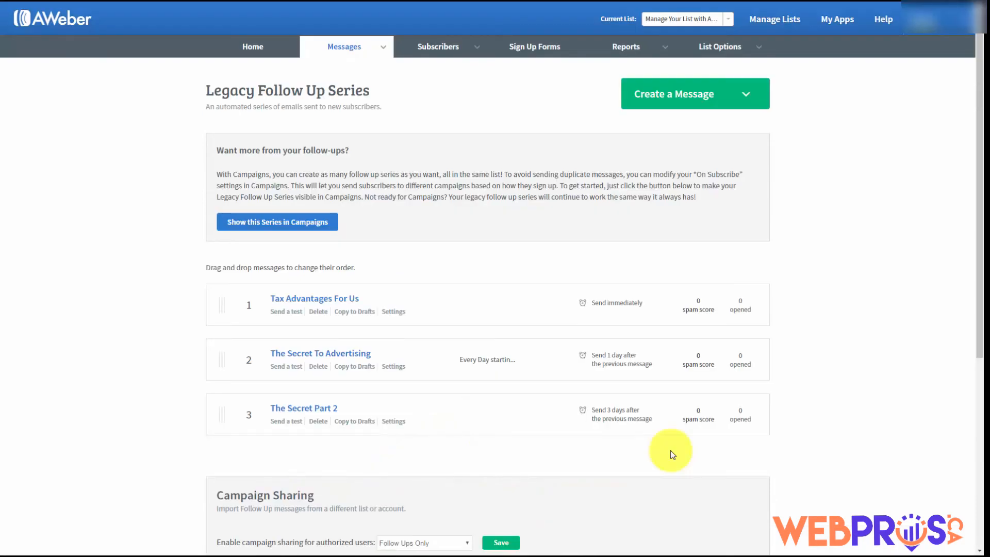
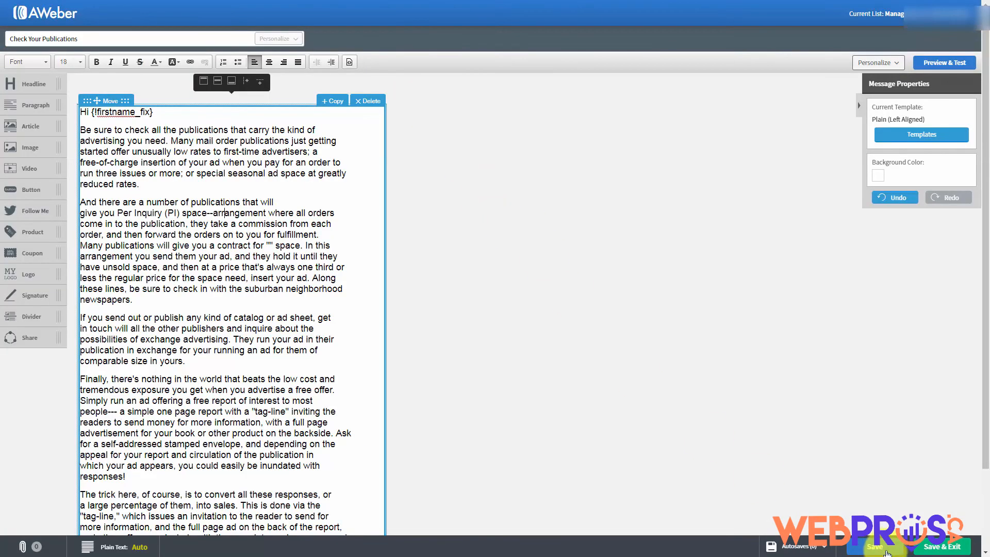
Save the 'Check Your Publications' message and open its Send Options on the Drafts page
left_click(928, 551)
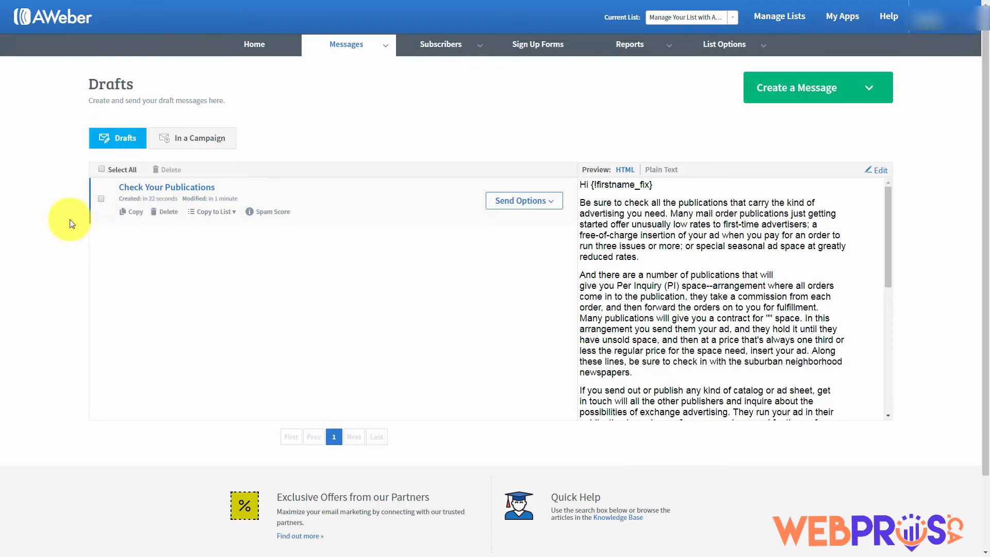
left_click(550, 203)
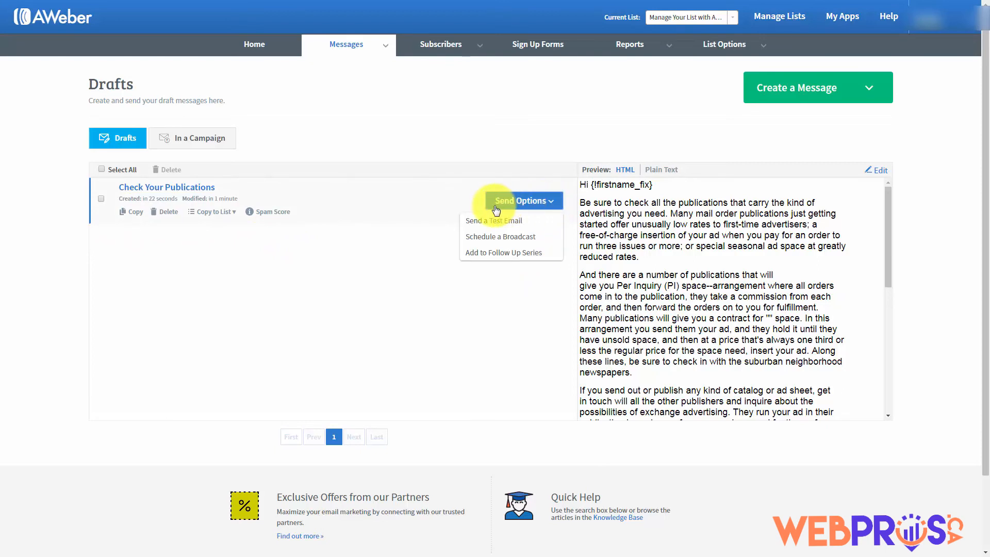
Schedule 'Check Your Publications' as a broadcast, keep its subject unchanged, and open its sharing settings
left_click(488, 237)
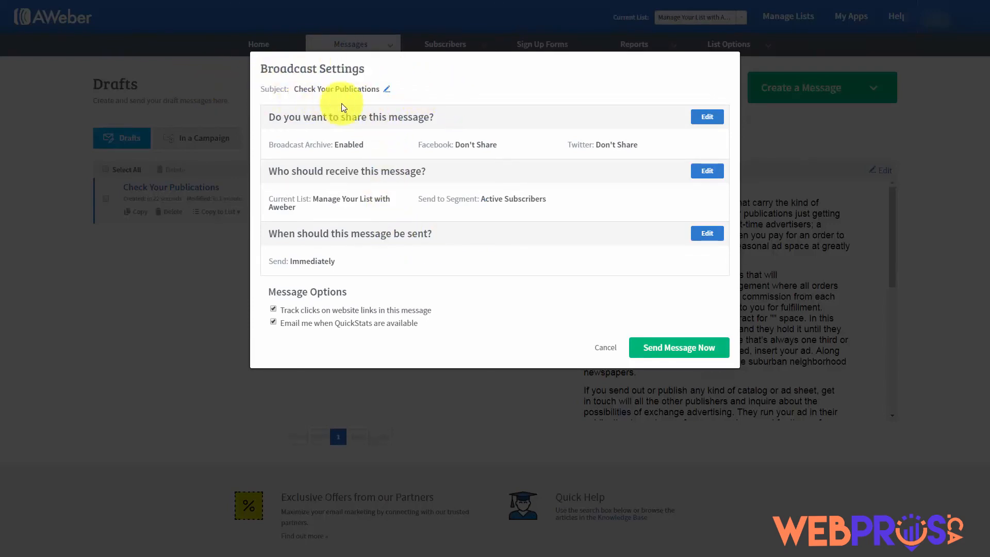
left_click(387, 91)
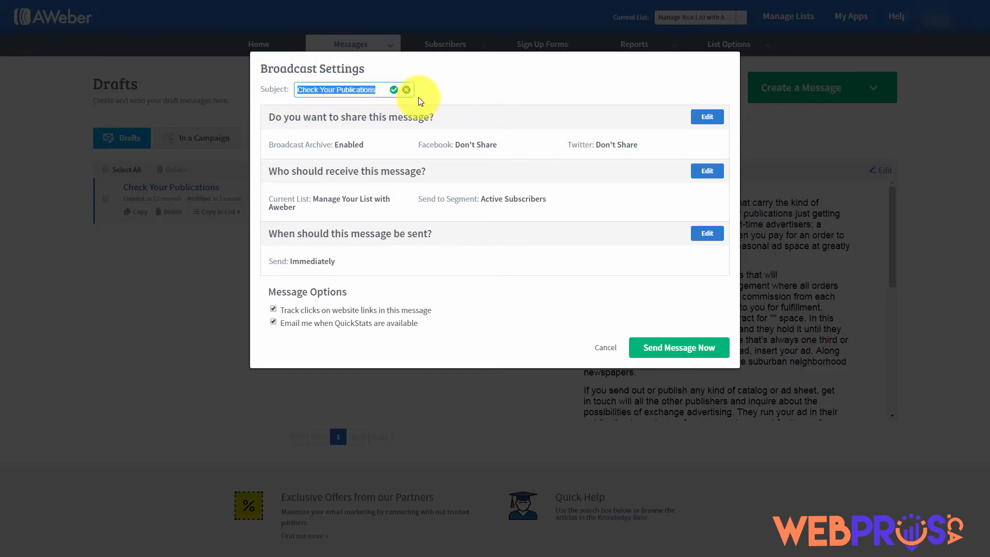
left_click(407, 91)
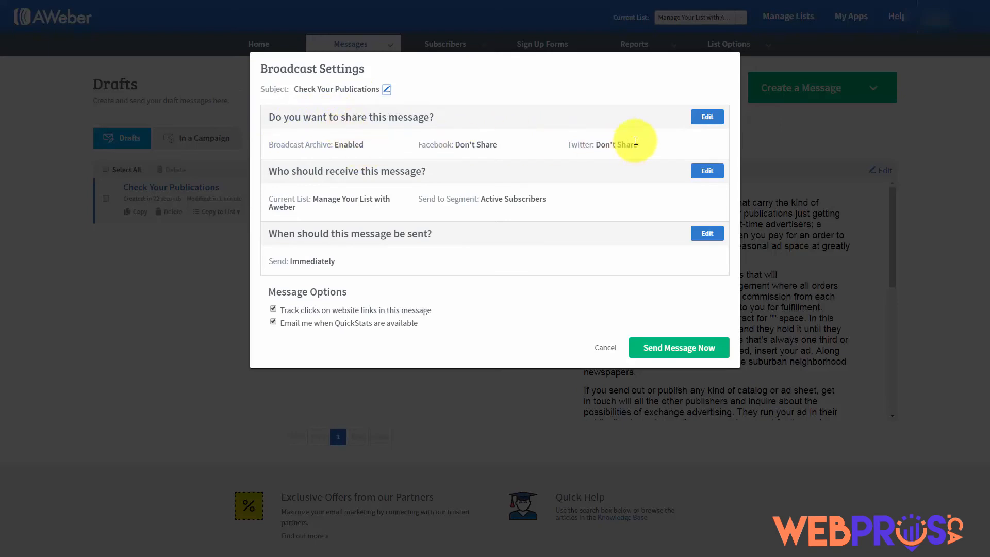
left_click(705, 119)
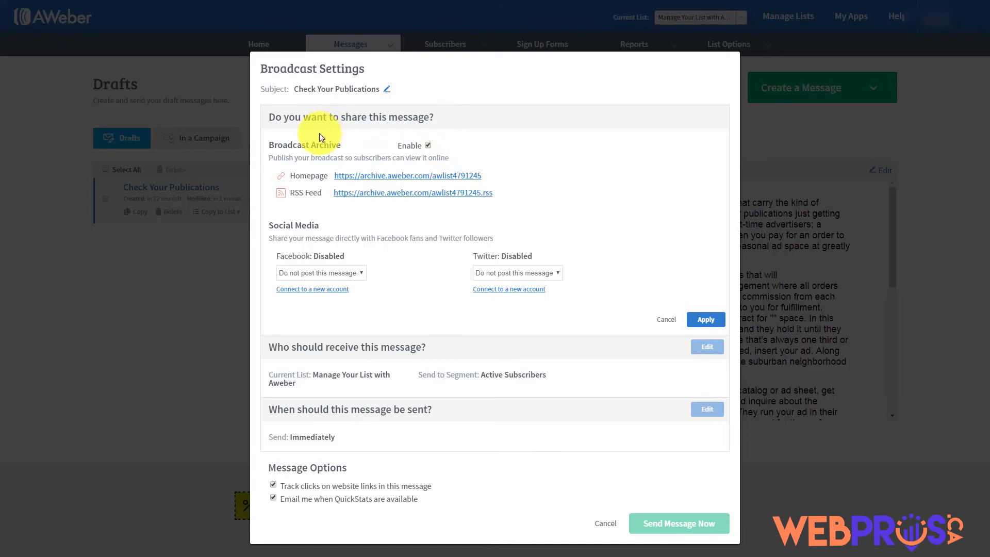
Preview the archive homepage, then apply sharing with archive on and Facebook and Twitter set to Don't Share
left_click(366, 178)
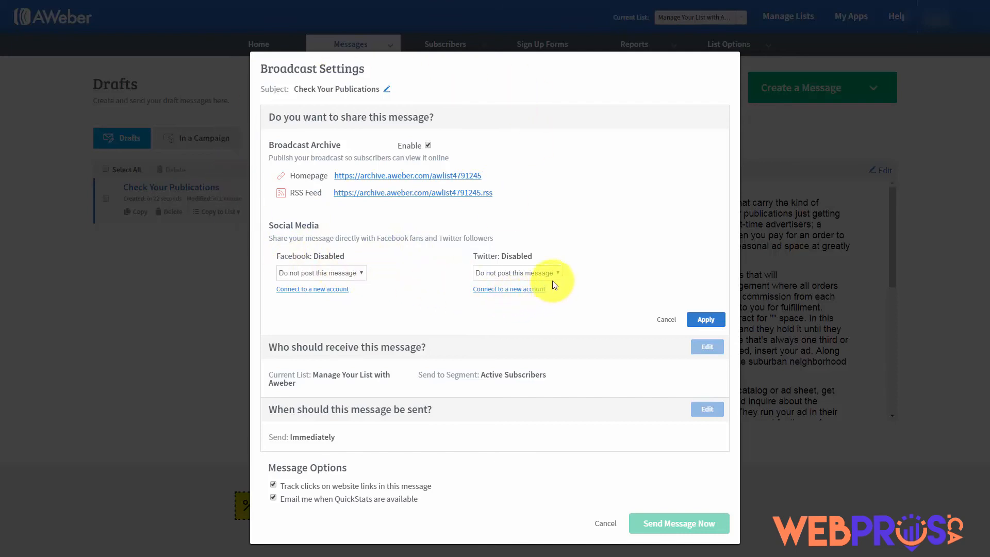
left_click(706, 321)
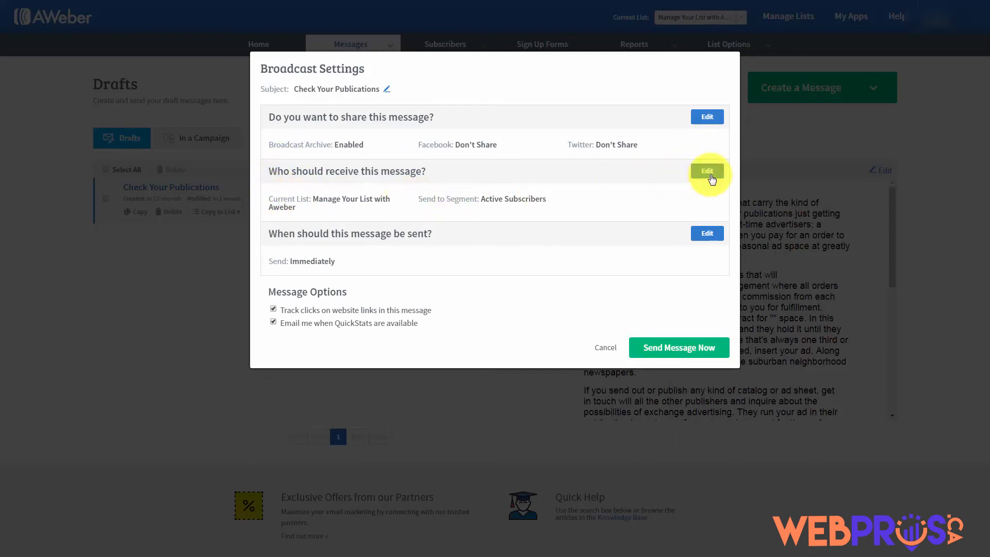
Send the broadcast to Active Subscribers on two included lists, excluding a third list
left_click(707, 172)
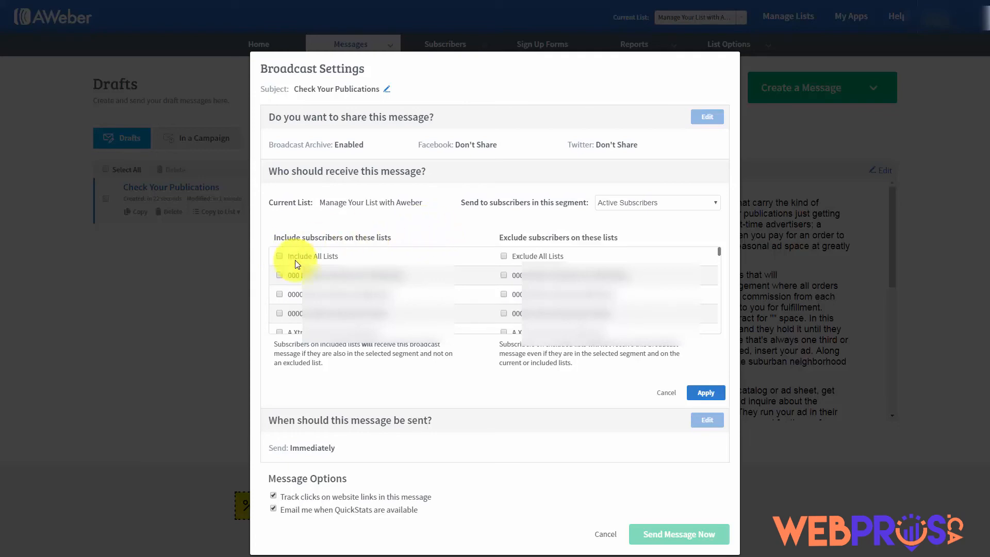
left_click(280, 276)
left_click(280, 294)
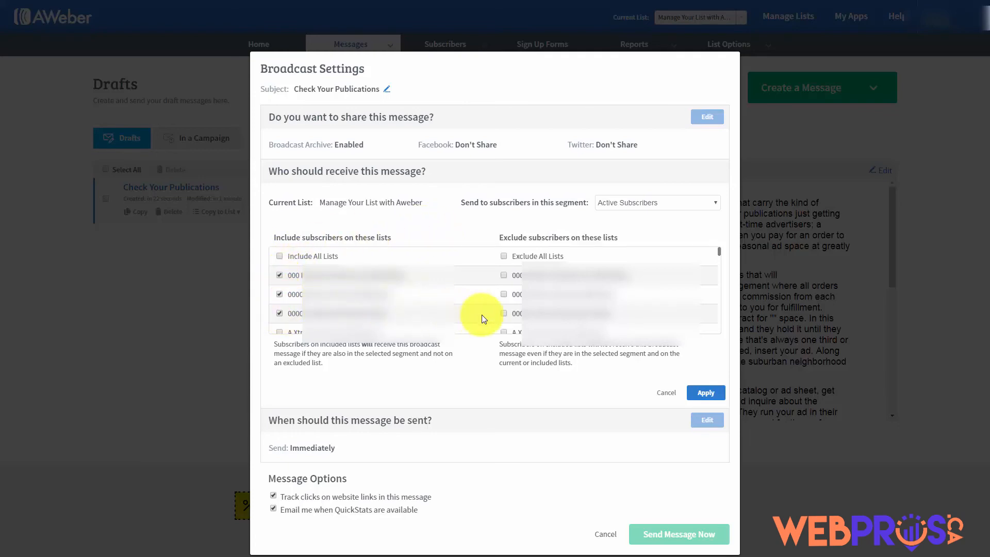
left_click(503, 313)
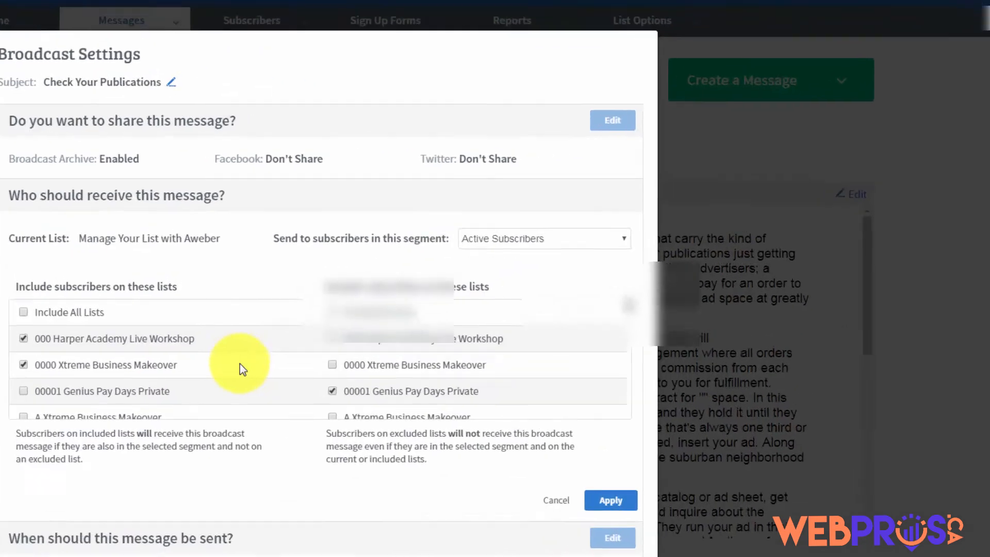
left_click(673, 202)
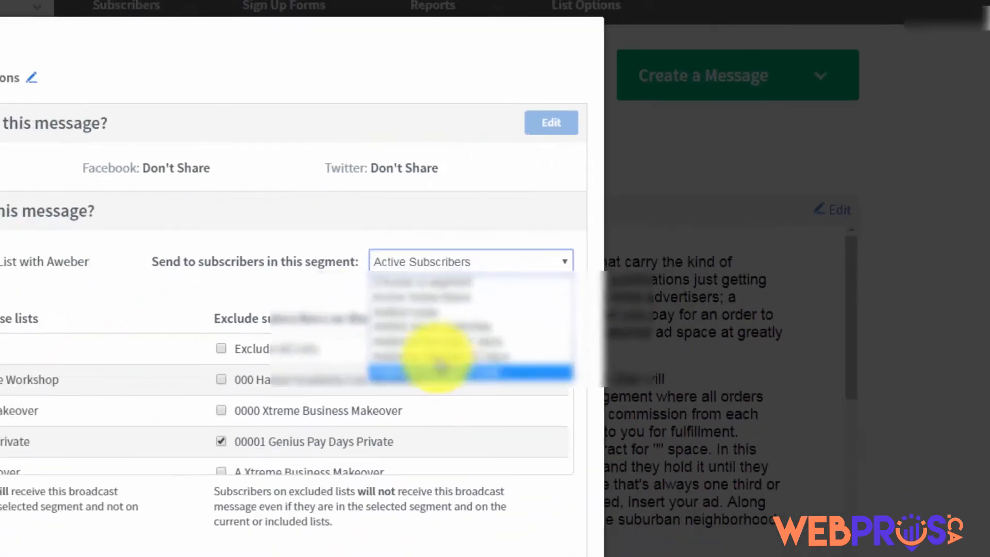
left_click(555, 184)
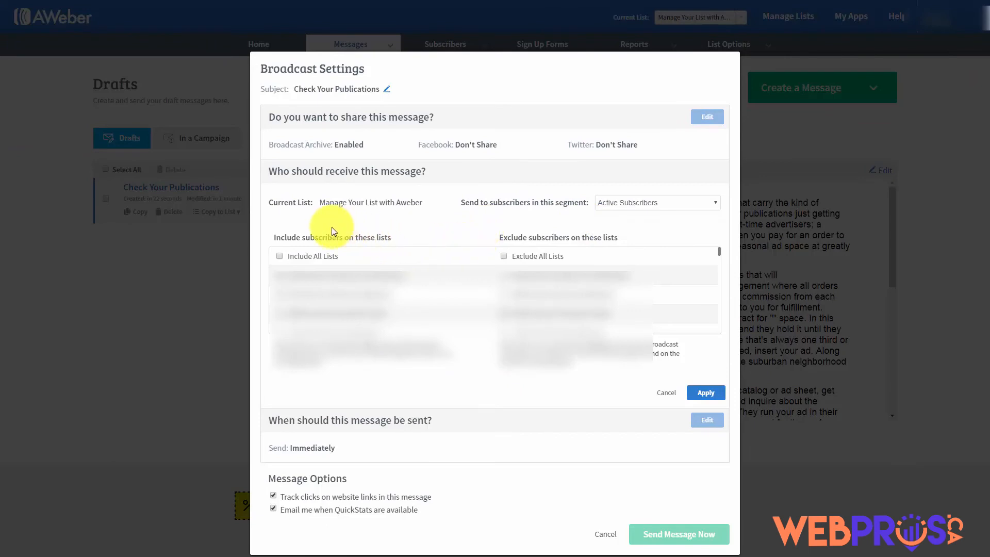
left_click(662, 212)
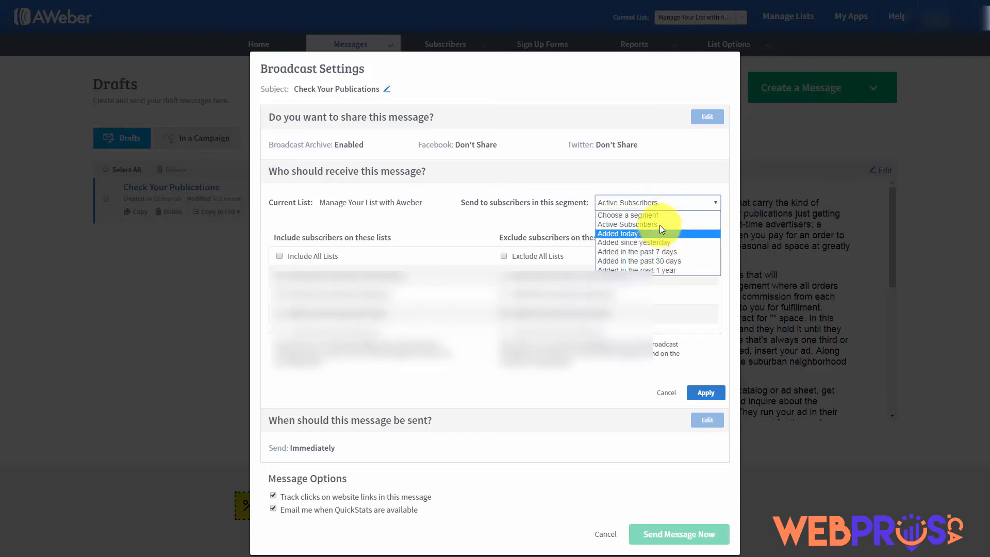
left_click(548, 223)
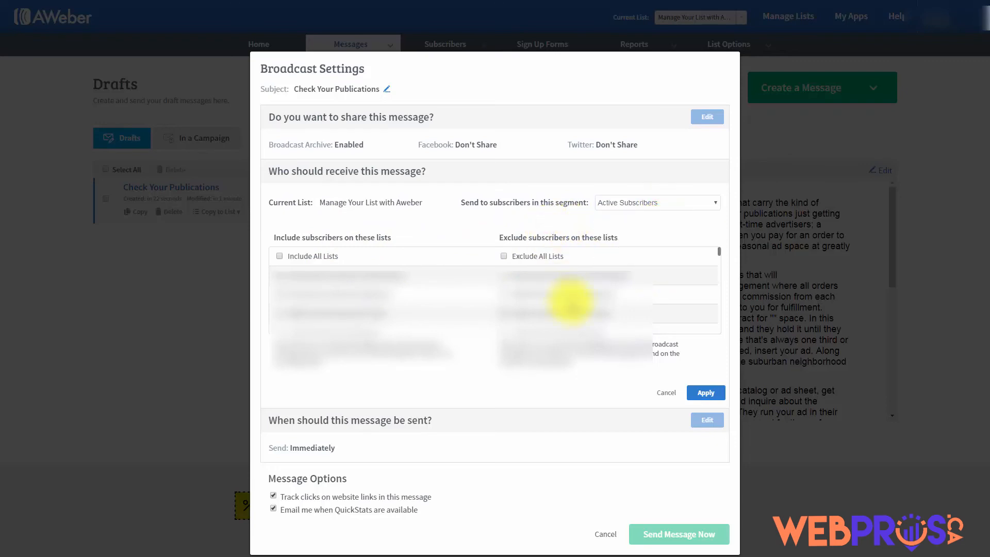
left_click(697, 391)
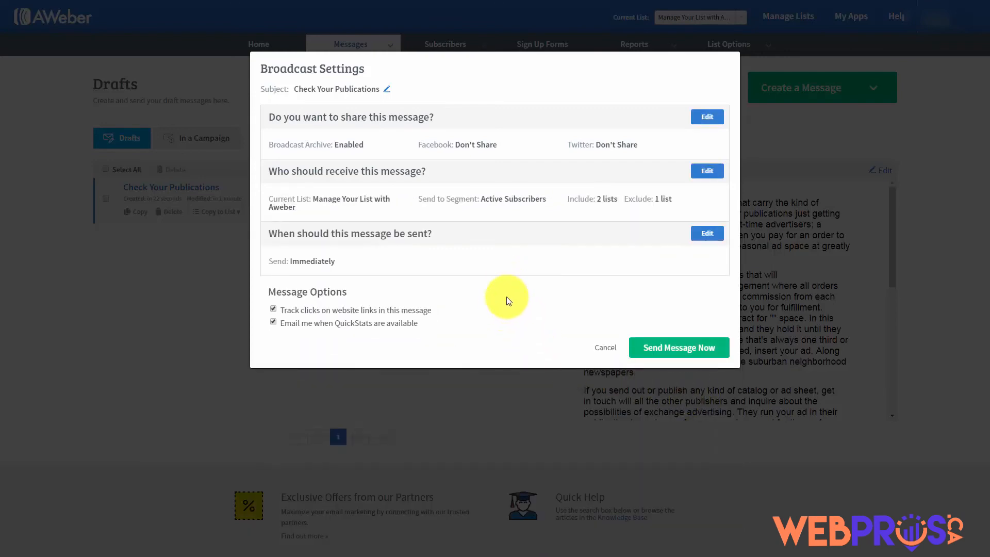
left_click(706, 234)
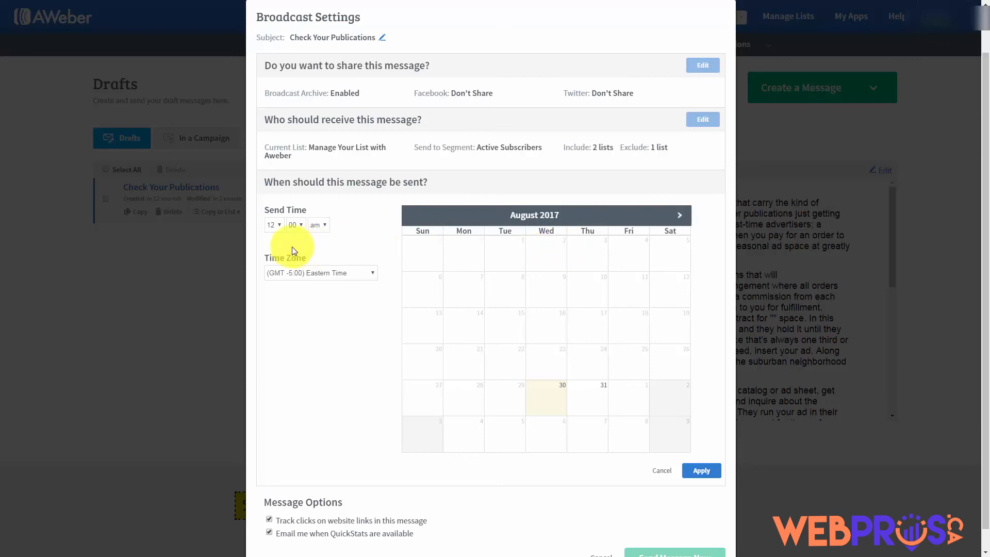
left_click(280, 225)
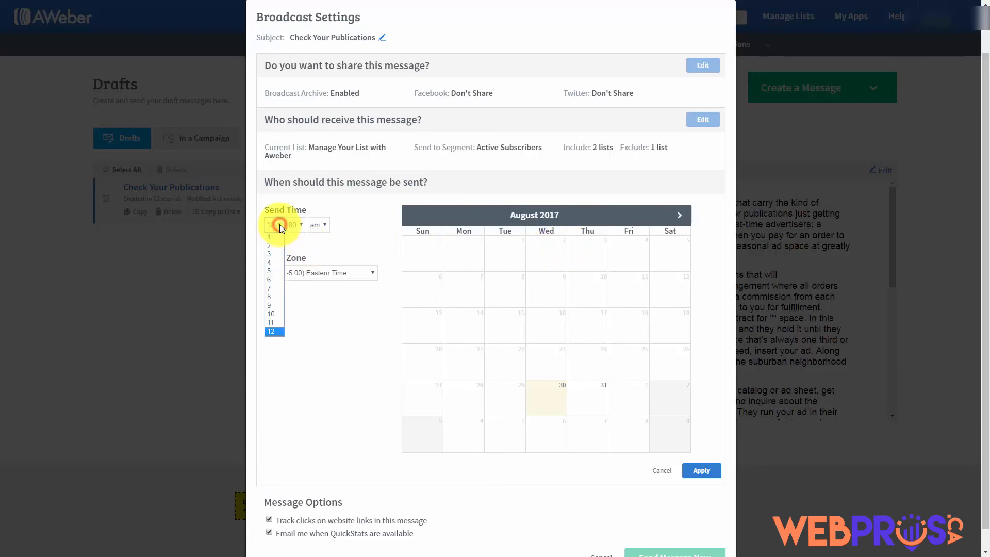
left_click(272, 279)
left_click(606, 427)
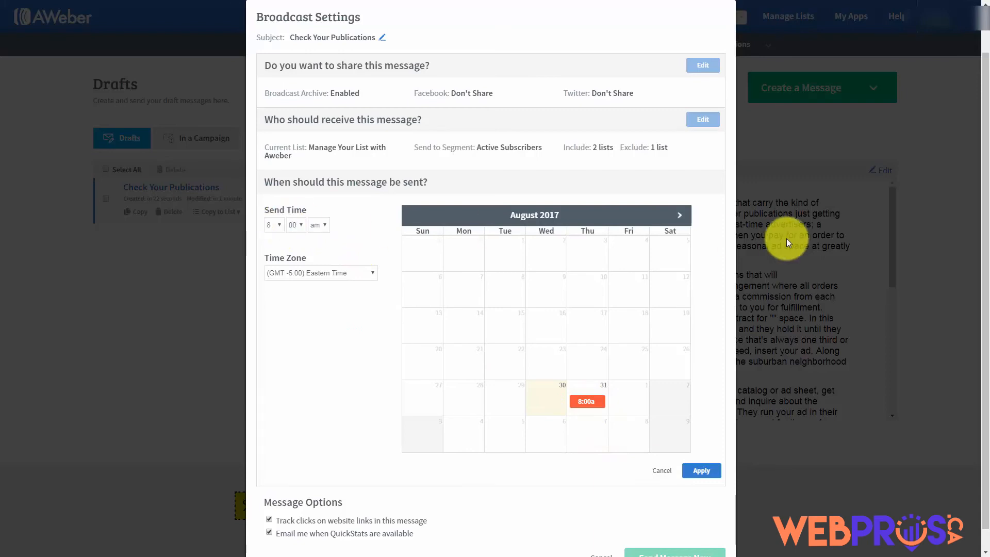
left_click(680, 216)
left_click(680, 216)
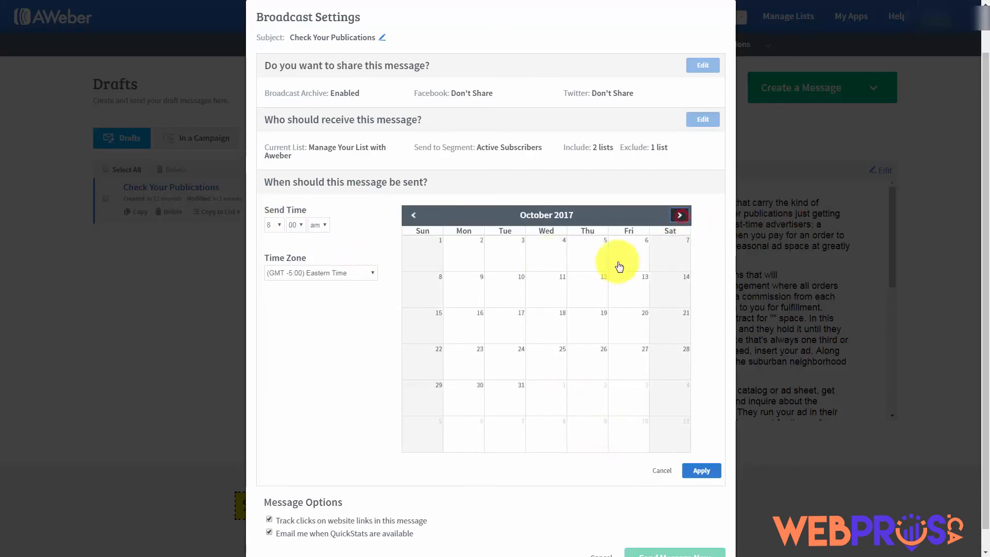
left_click(586, 281)
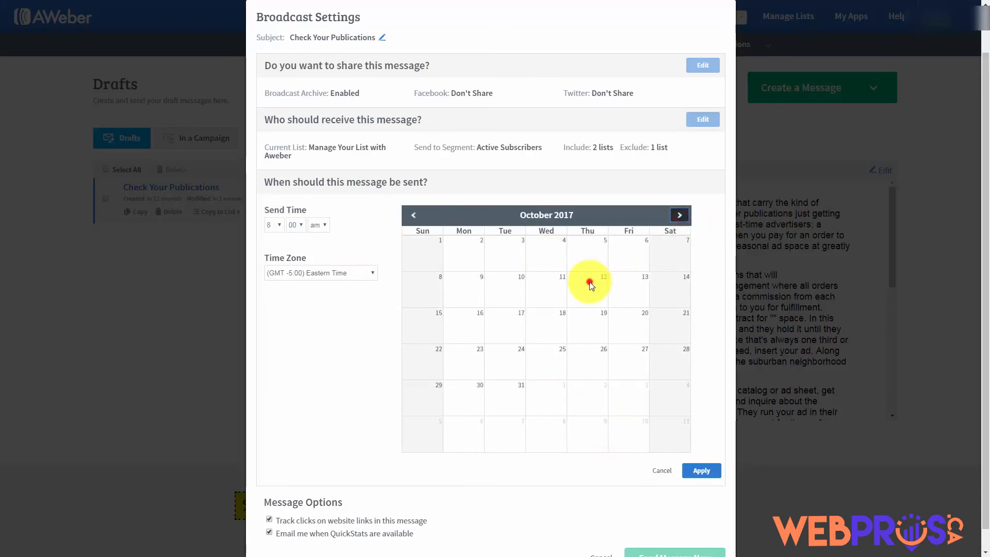
left_click(413, 211)
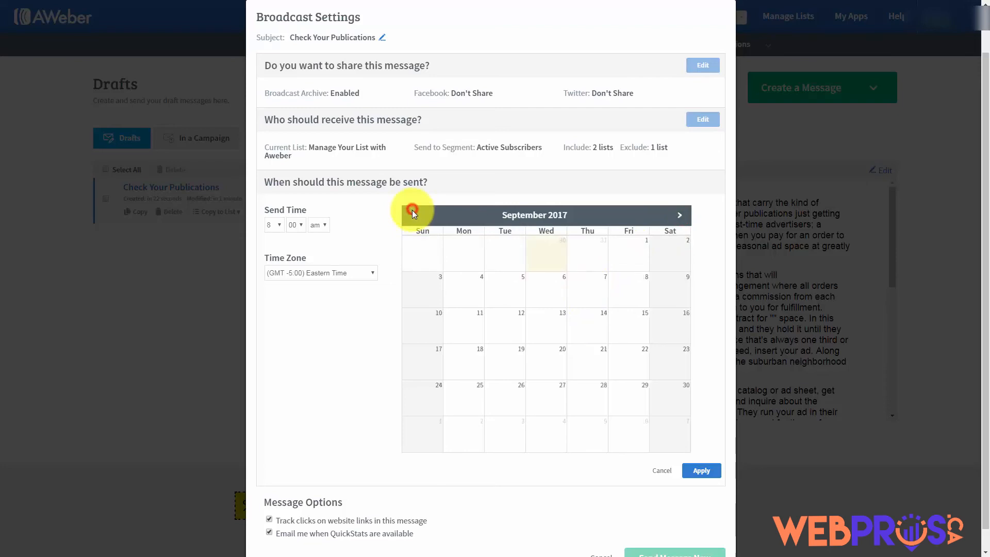
left_click(447, 292)
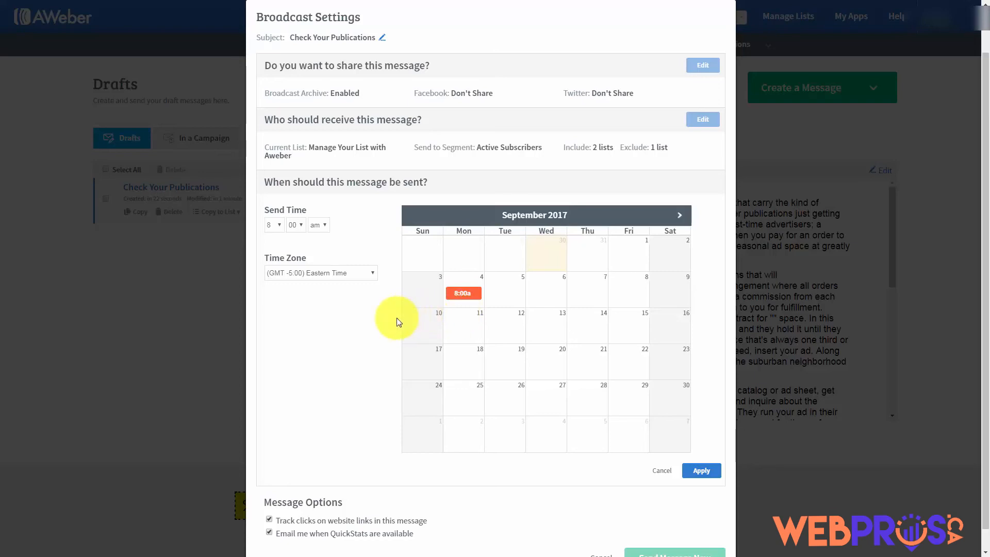
scroll(321, 338, "down", 1)
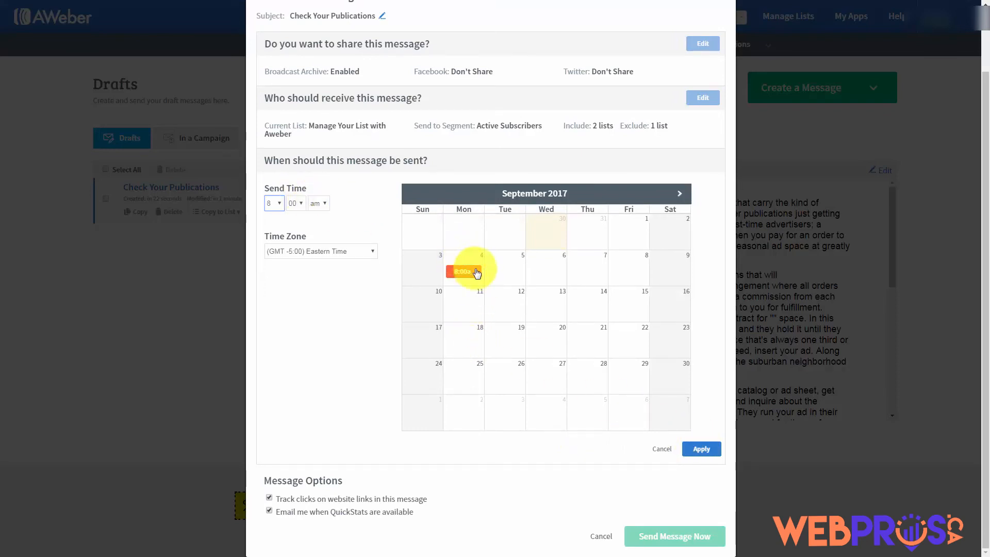
left_click(328, 222)
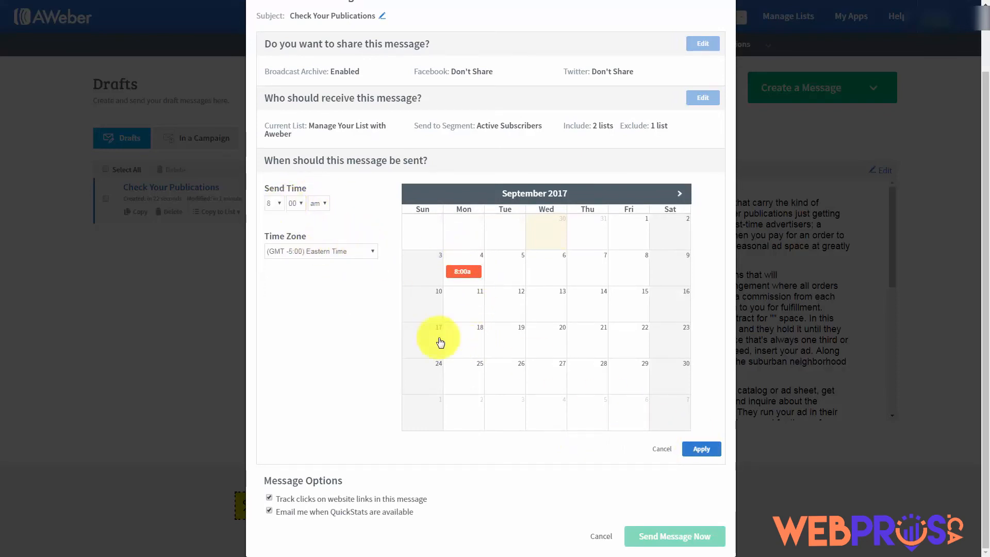
left_click(661, 449)
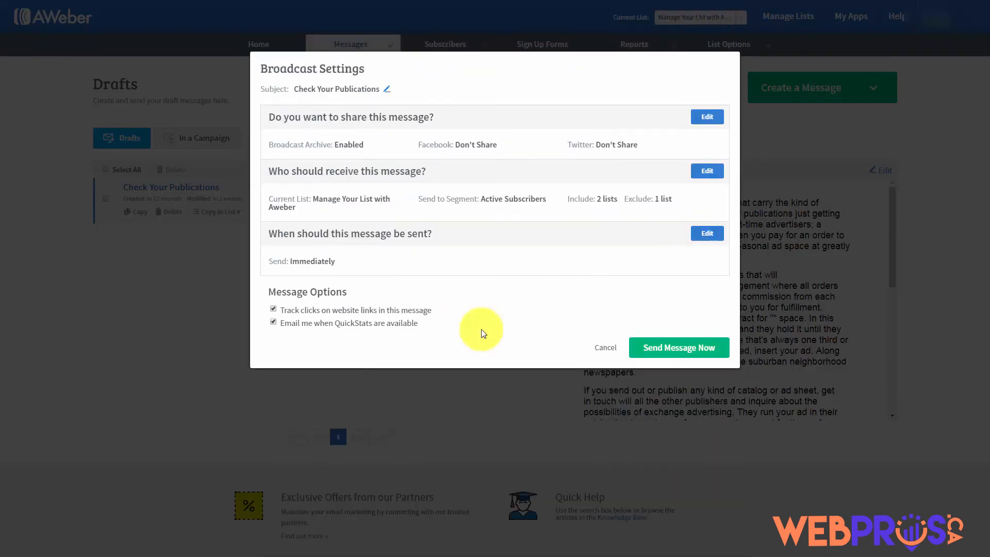
left_click(706, 233)
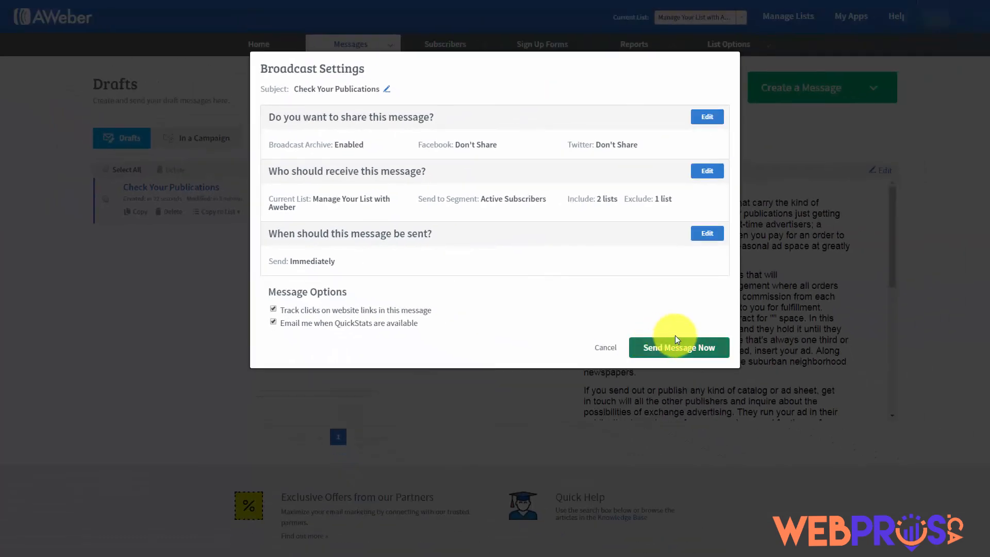
Schedule the 'Check Your Publications' broadcast for Wednesday, September 6, 2017
left_click(704, 233)
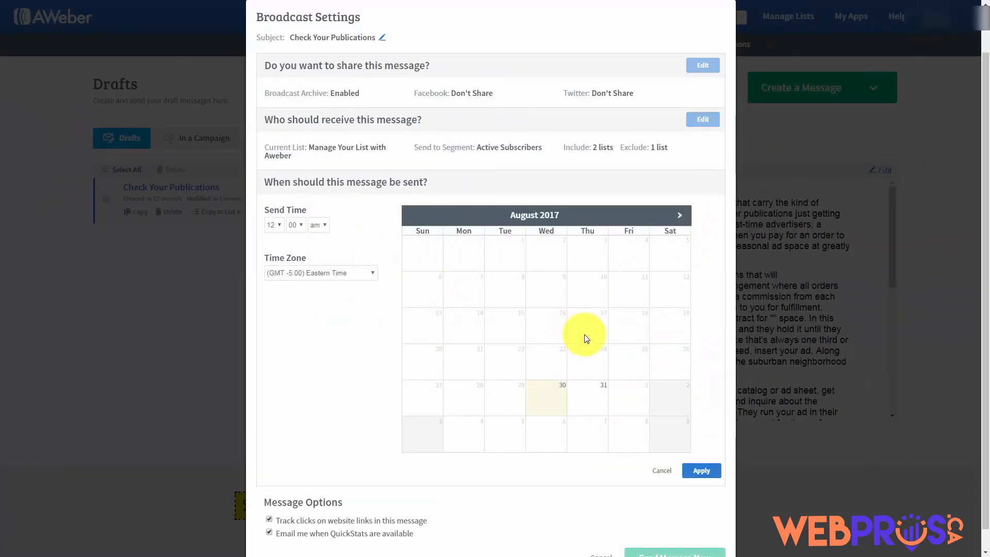
left_click(680, 217)
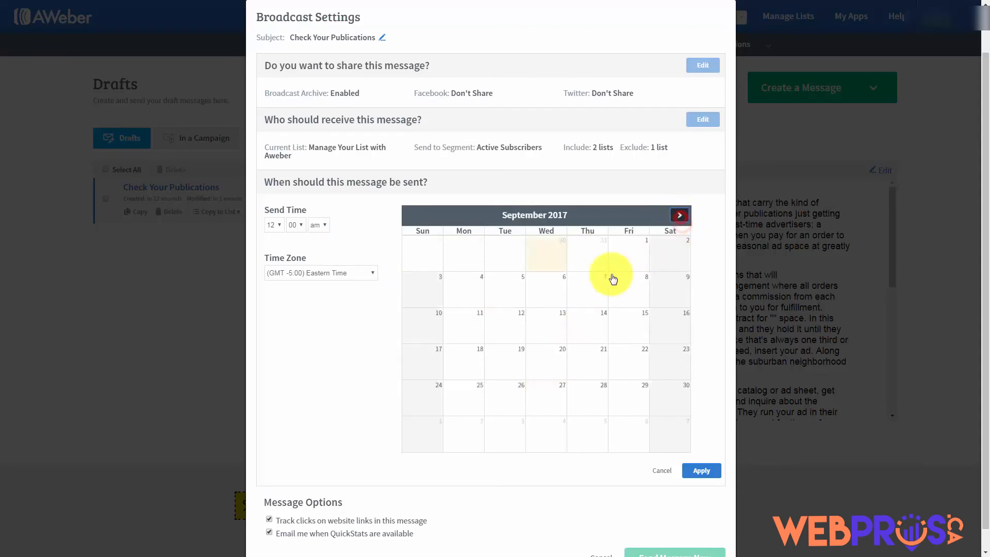
left_click(547, 293)
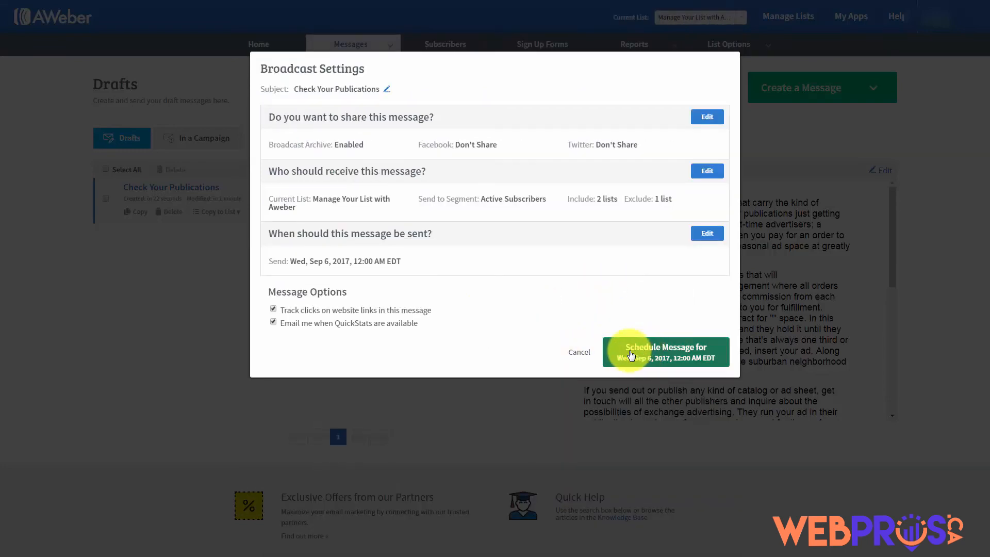
left_click(630, 354)
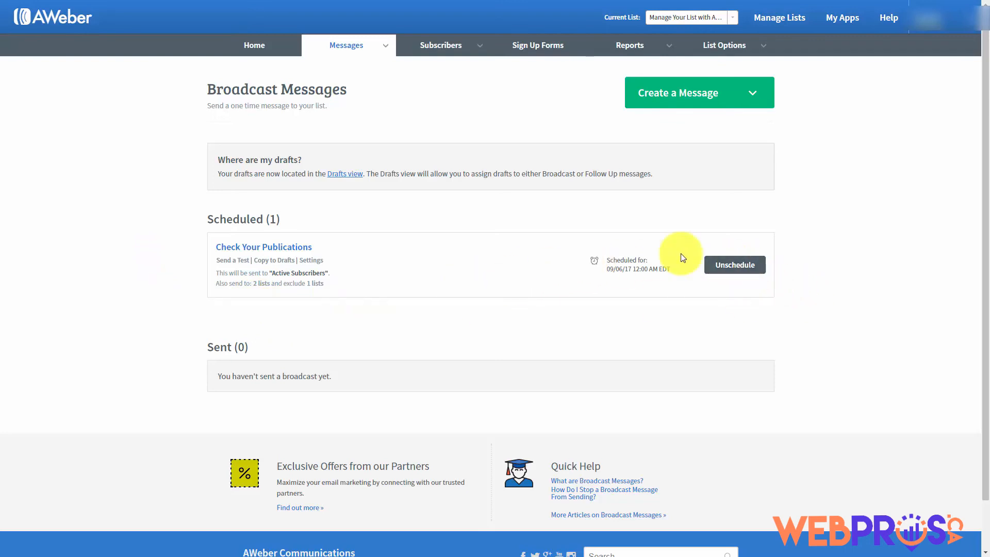
Unschedule 'Check Your Publications' and open the 'Tax Advantages For Us' draft for editing
left_click(729, 266)
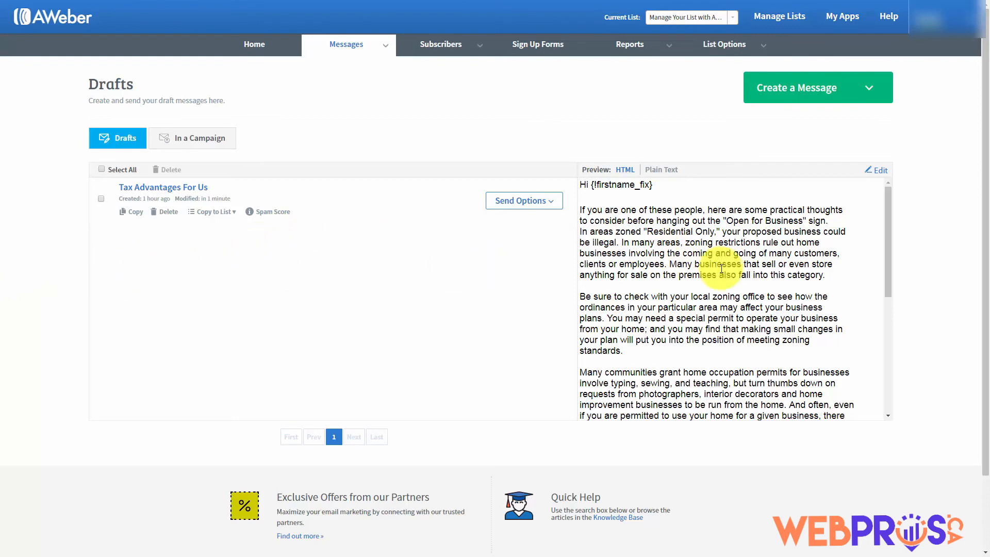
left_click(879, 174)
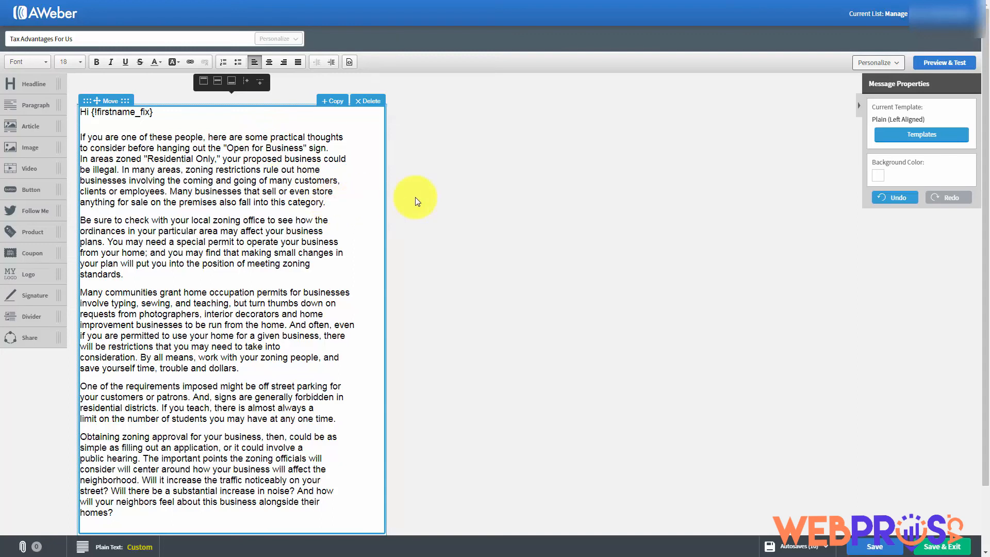
Insert a blank line after the paragraph ending 'this category.'
key("Return")
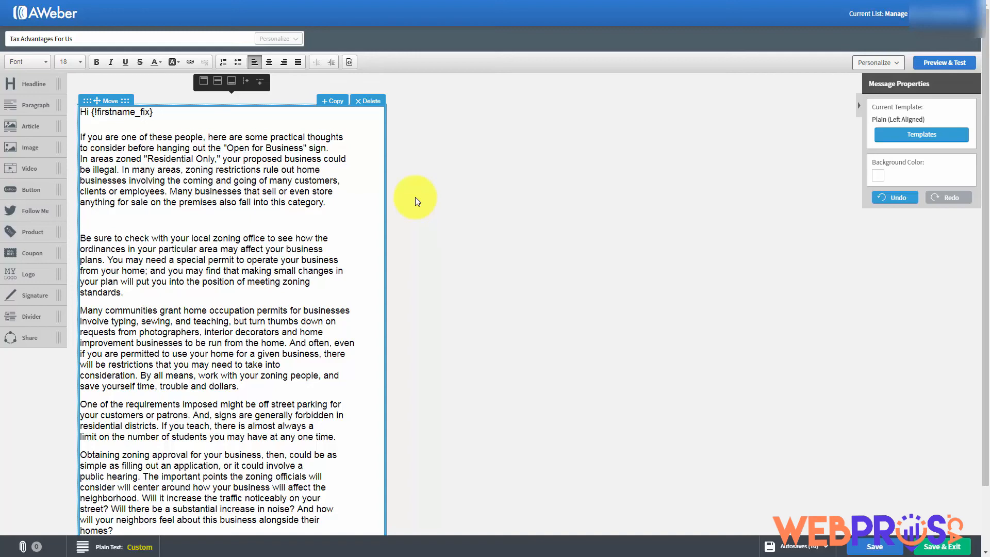
type("http://haon.biz/cfwop/")
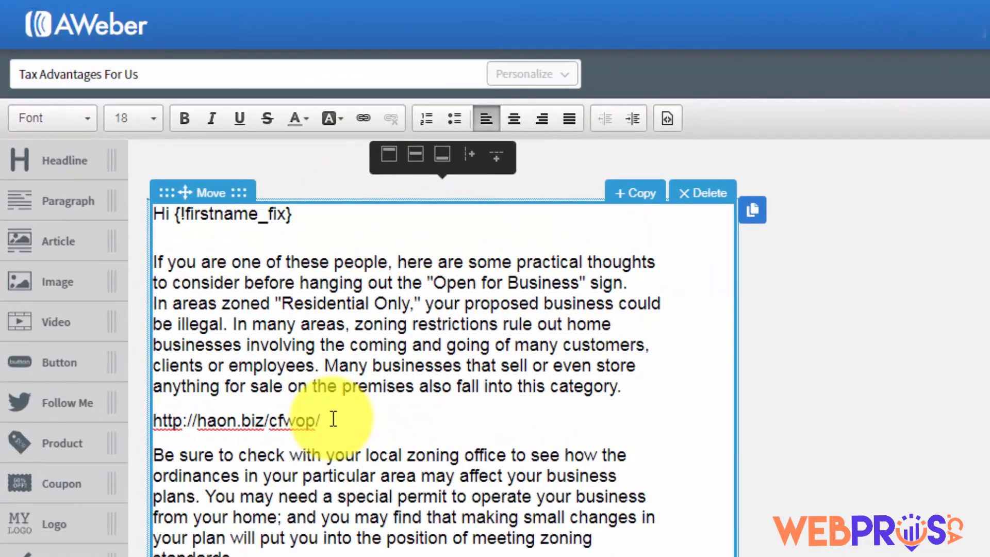
left_click_drag(333, 422, 154, 418)
key("ctrl+c")
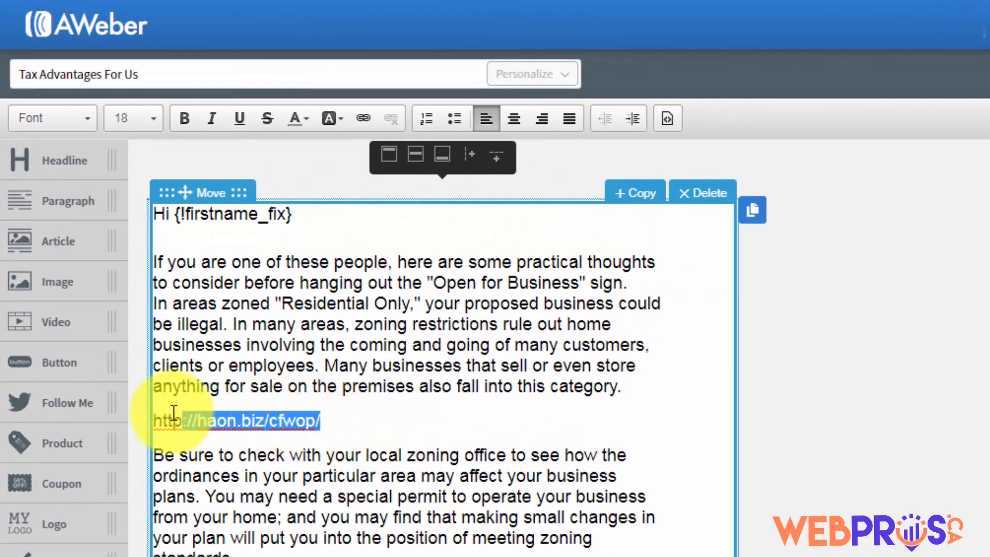
left_click(363, 120)
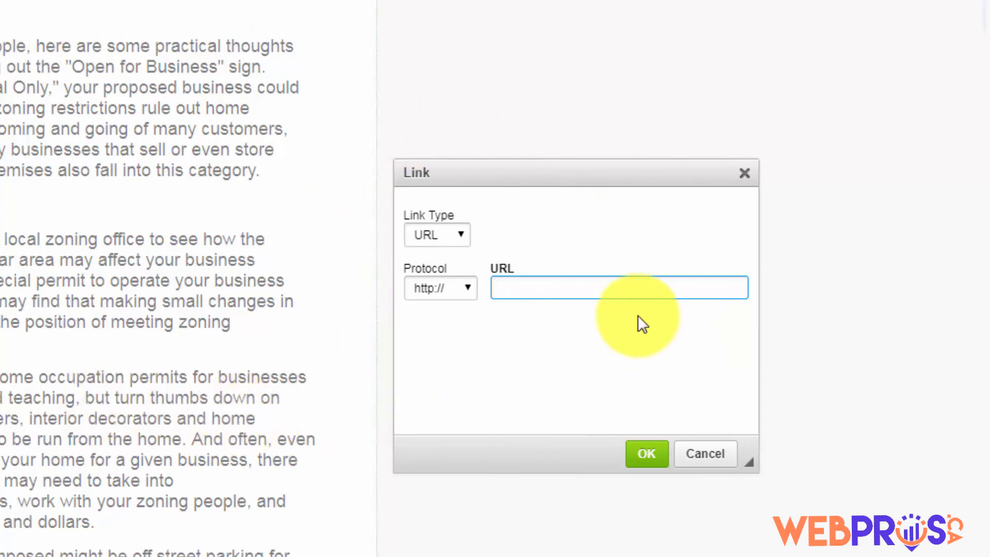
right_click(504, 287)
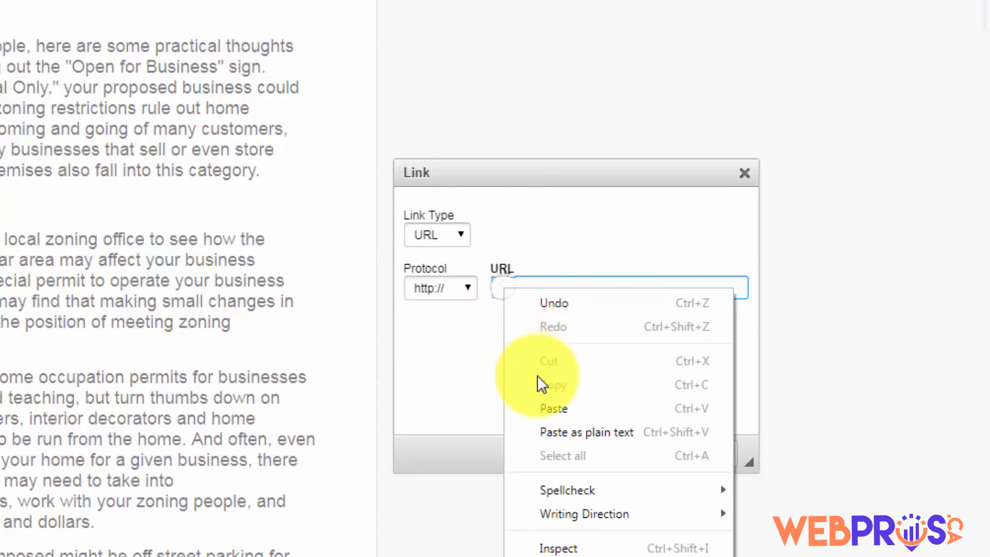
left_click(549, 405)
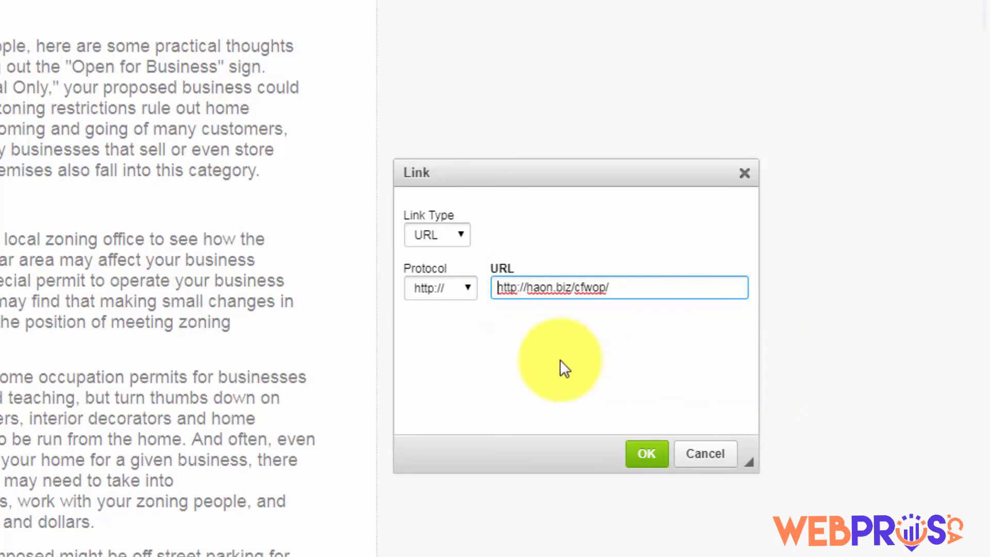
key("Right")
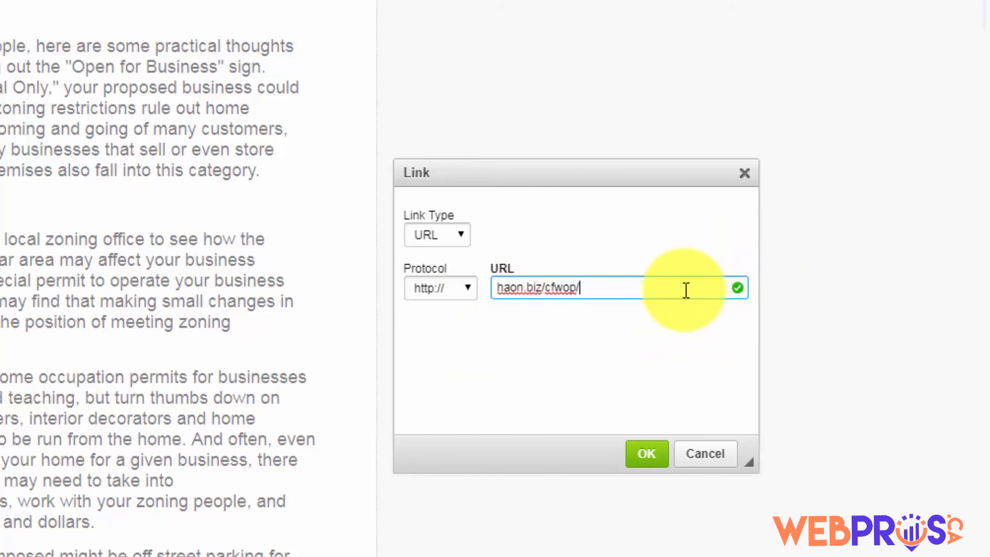
left_click(645, 454)
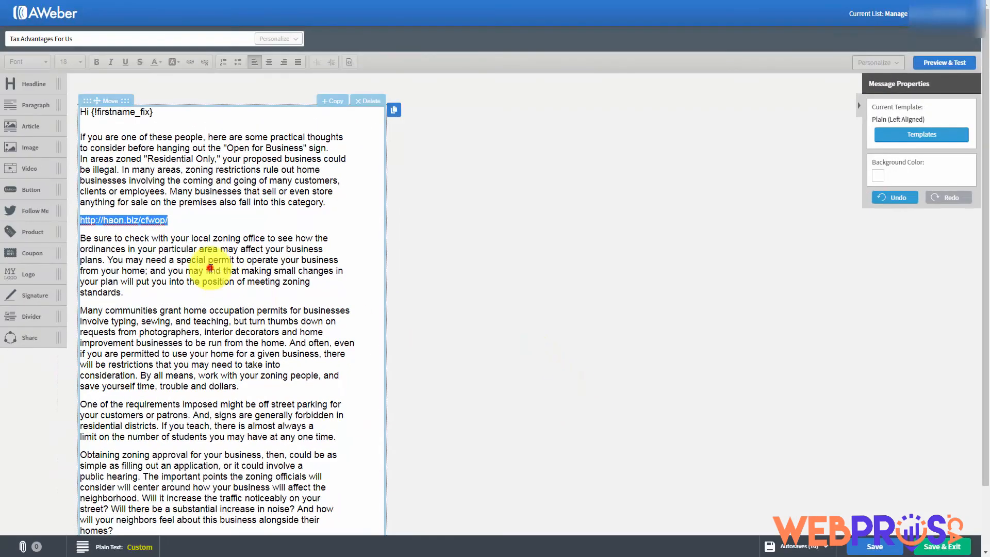
left_click(163, 273)
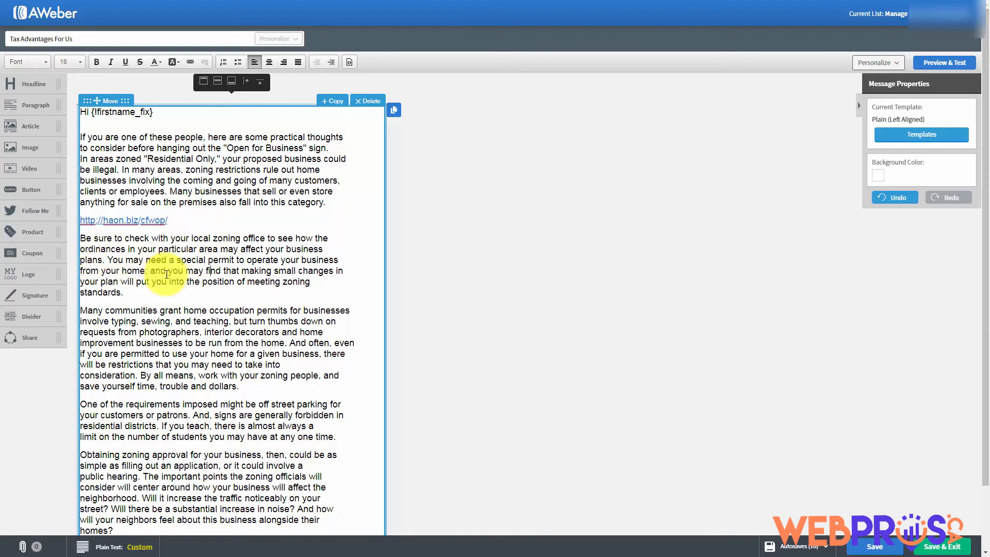
left_click_drag(169, 272, 216, 271)
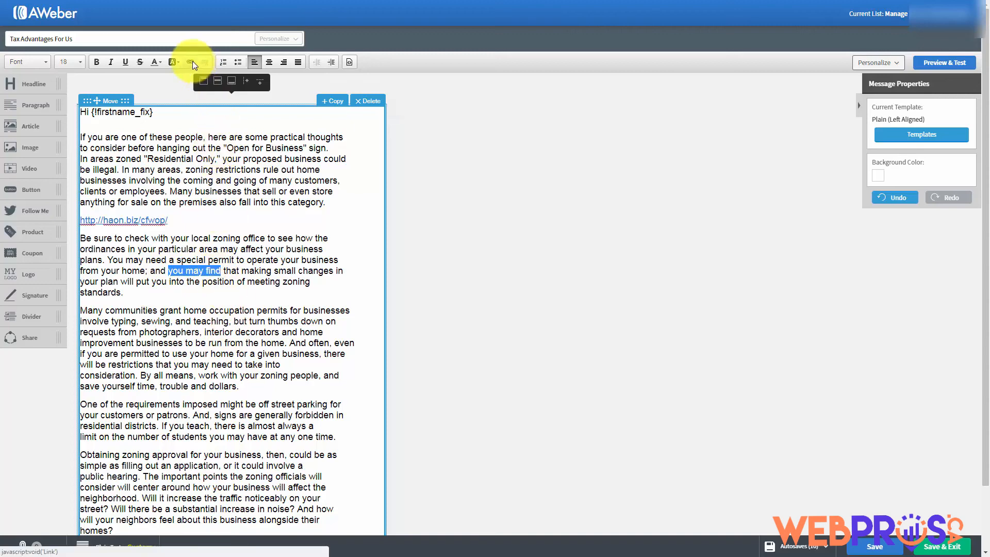
left_click(193, 62)
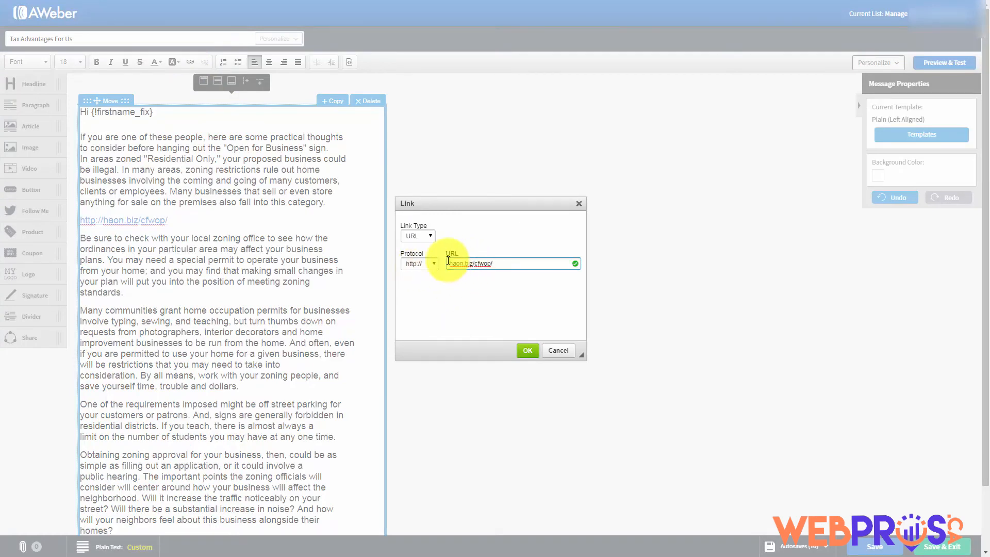
left_click(526, 353)
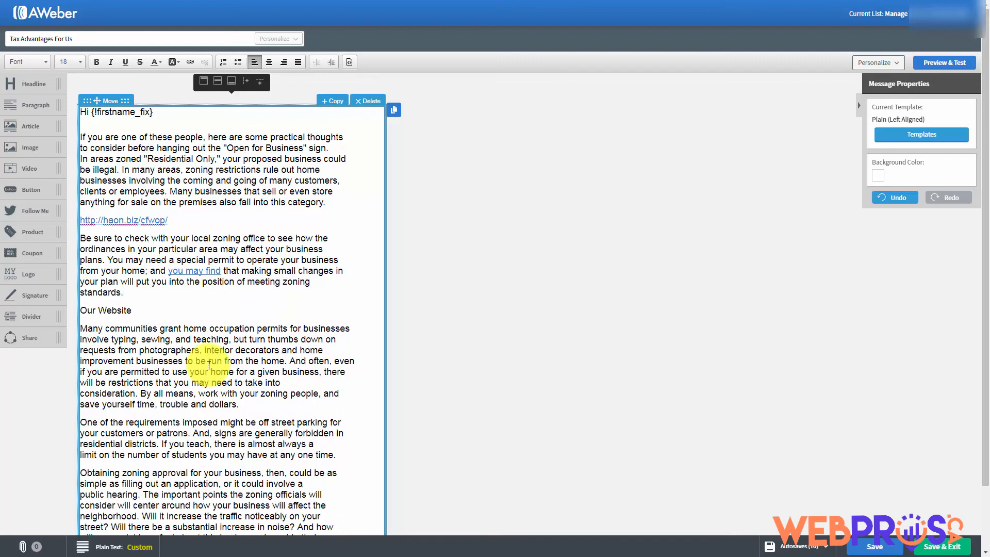
Link the words 'Our Website' in the message body to haon.biz/cfwop/
left_click(209, 365)
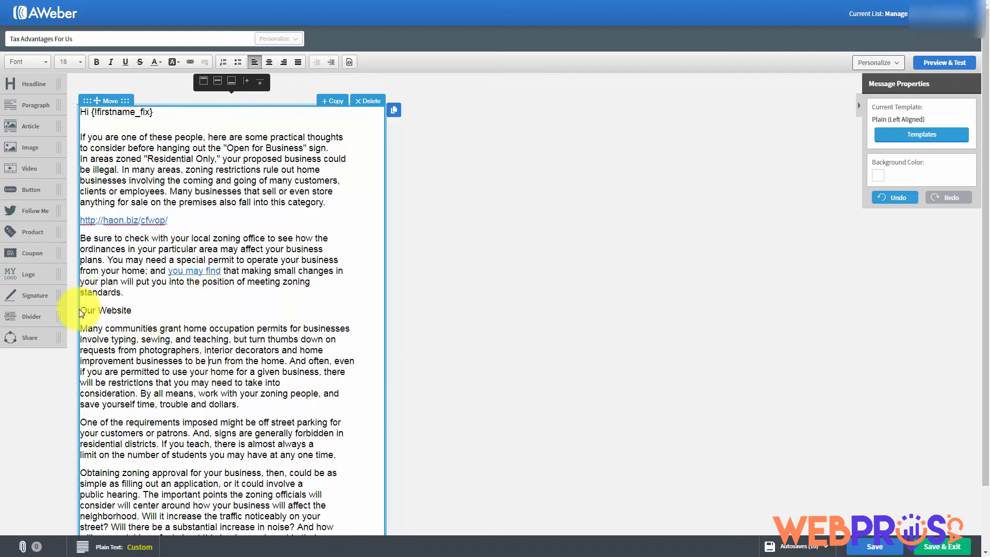
left_click_drag(81, 310, 134, 312)
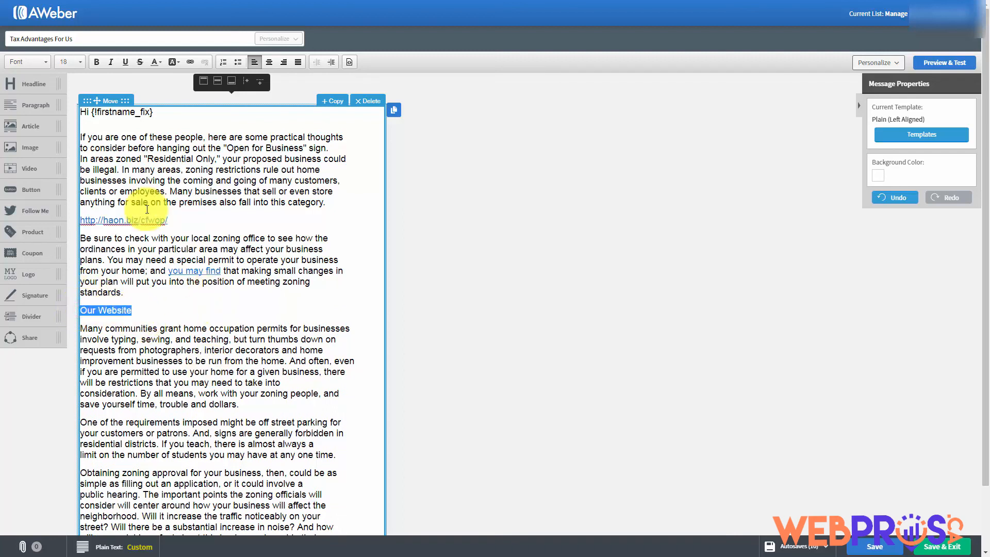
left_click(188, 62)
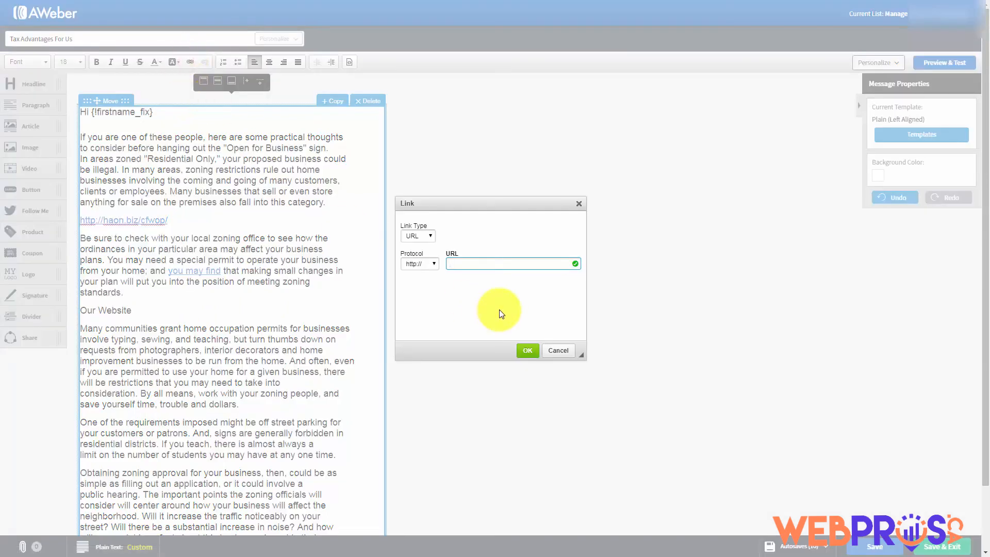
type("haon.biz/cfwop/")
left_click(524, 352)
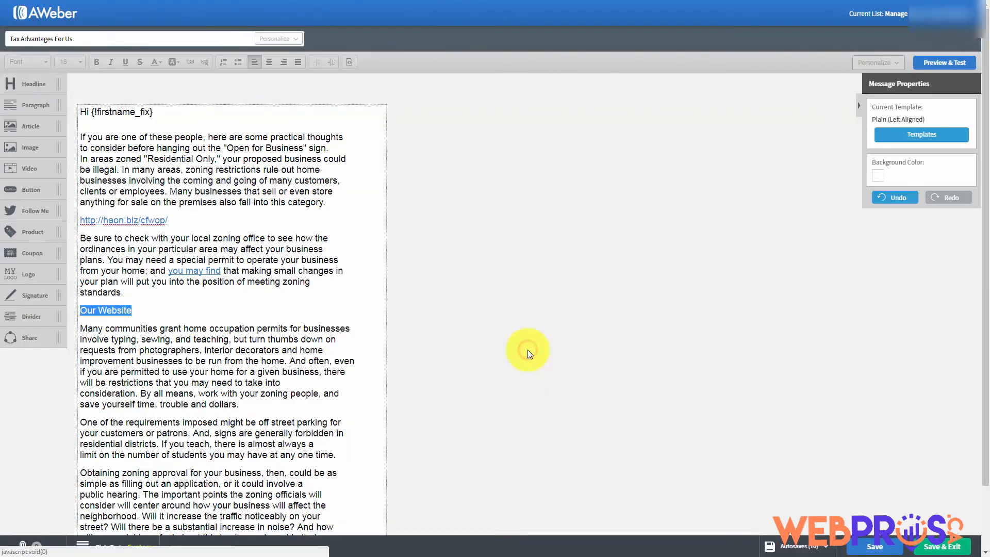
left_click(314, 341)
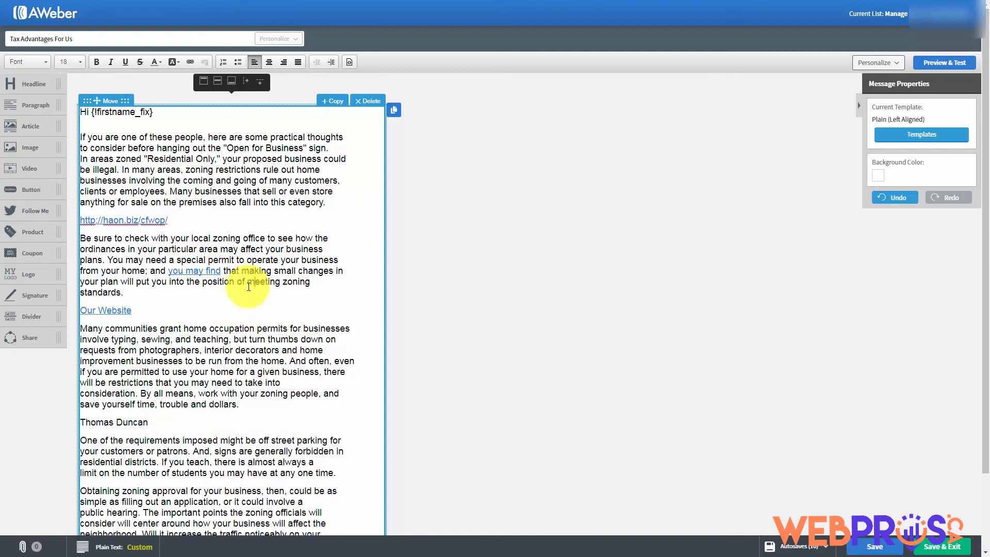
Make the name line an e-mail link with a preset subject and body 'I'd Like One Please'
left_click(174, 415)
mouse_move(81, 421)
left_mouse_down()
mouse_move(141, 431)
mouse_move(84, 422)
left_mouse_up()
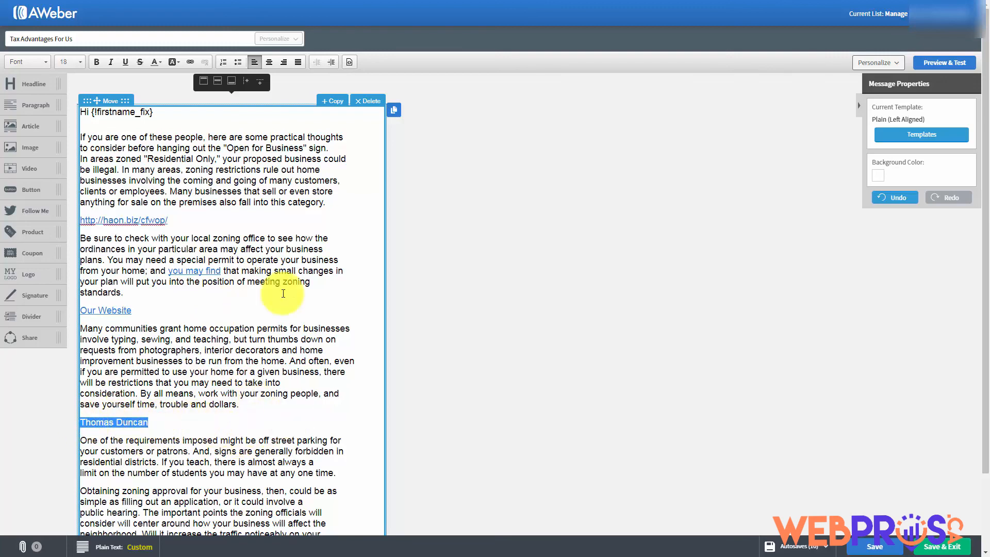
left_click(188, 65)
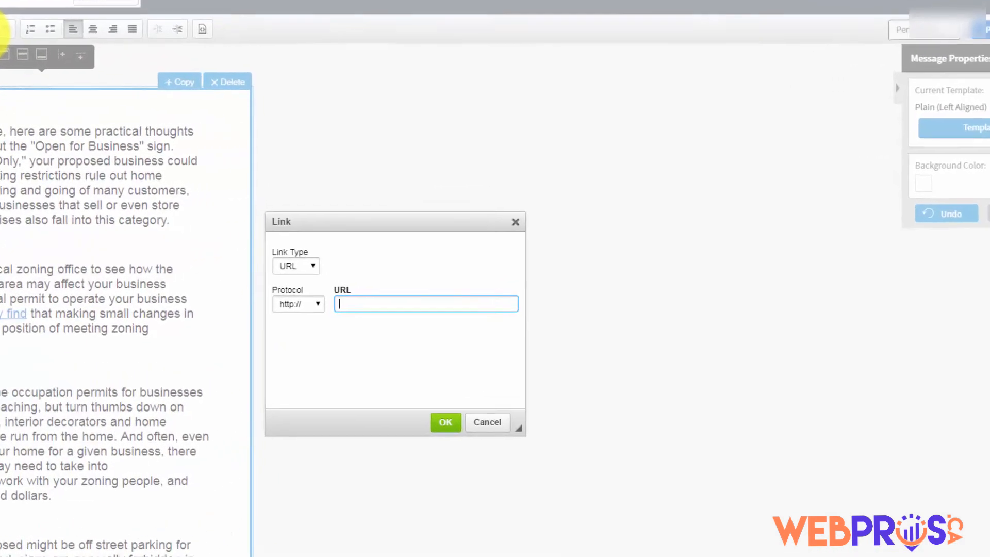
left_click(247, 279)
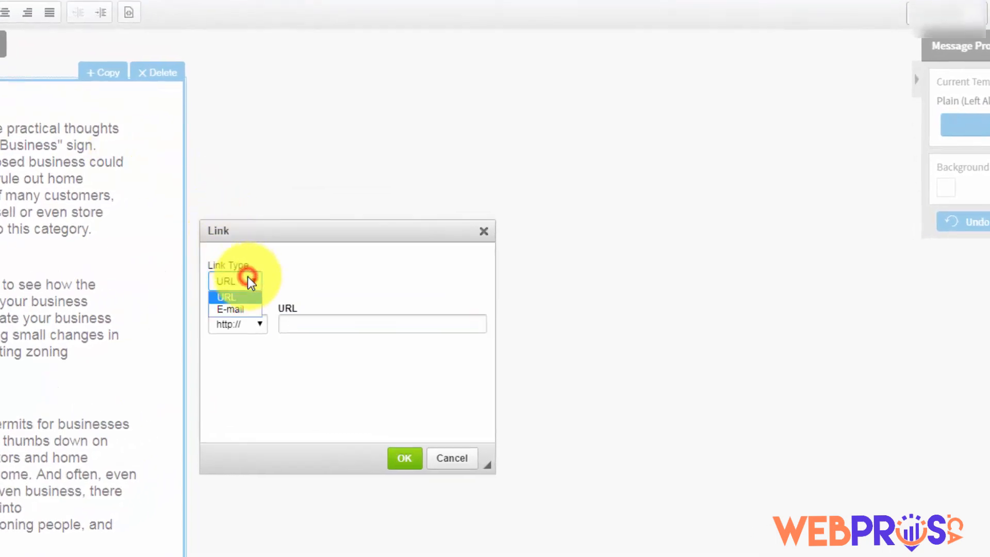
left_click(234, 308)
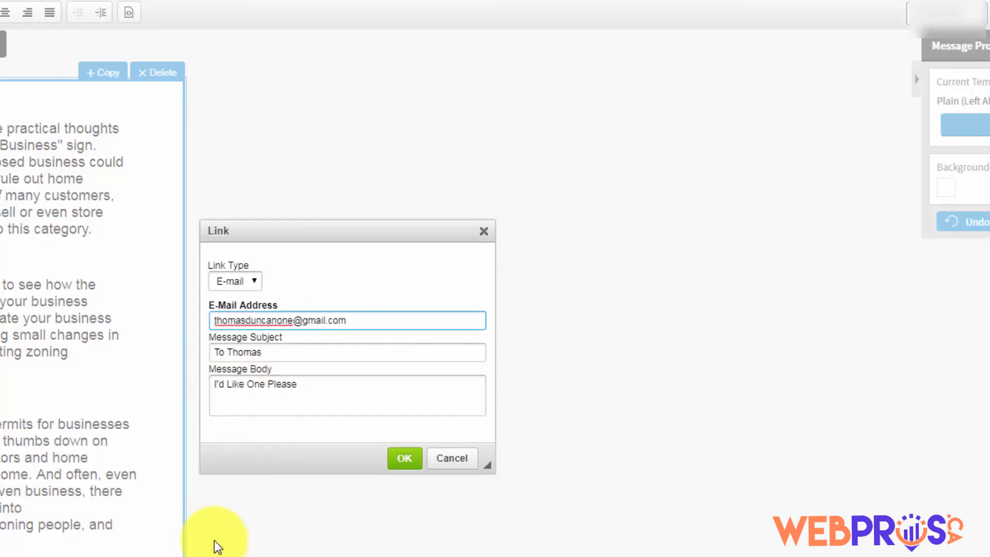
left_click(404, 459)
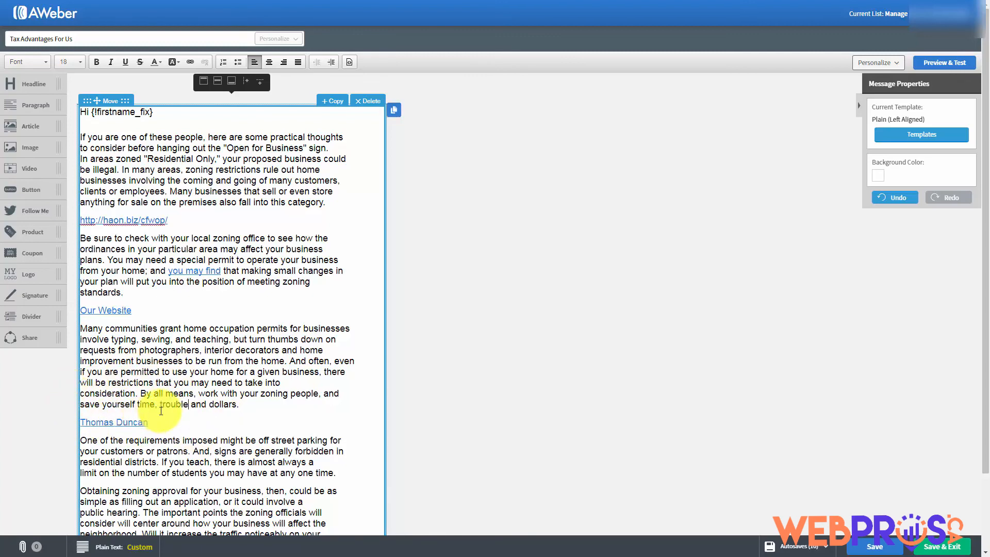
Save the 'Advantages For Us' draft and return to the Drafts list
key("Tab")
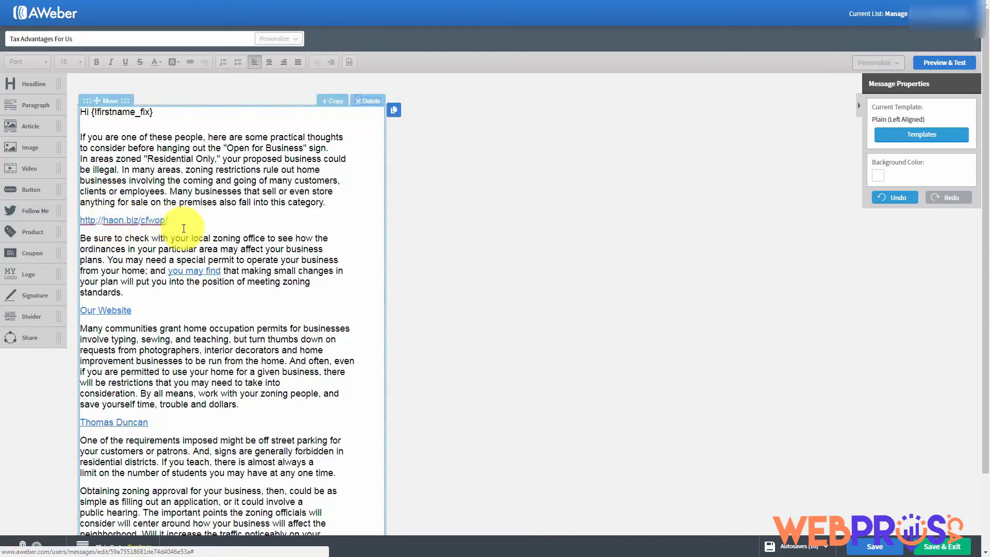
left_click(123, 228)
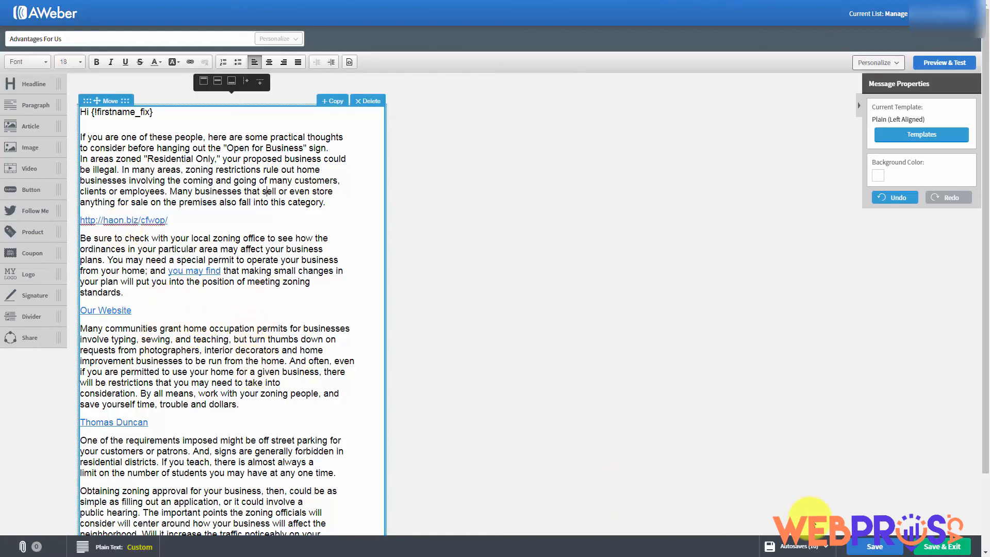
left_click(875, 546)
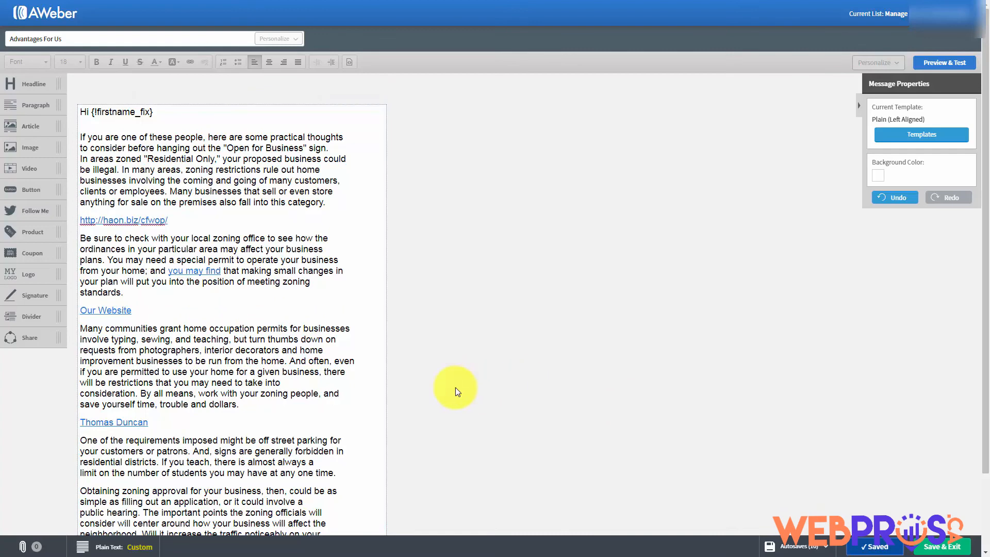
left_click(932, 548)
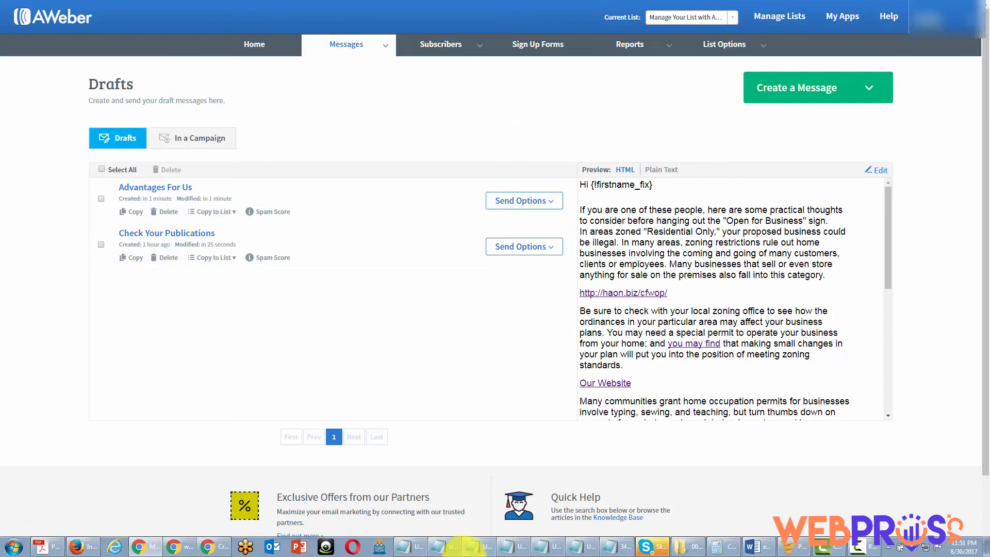
Send the 'Advantages For Us' draft immediately as a broadcast
left_click(561, 201)
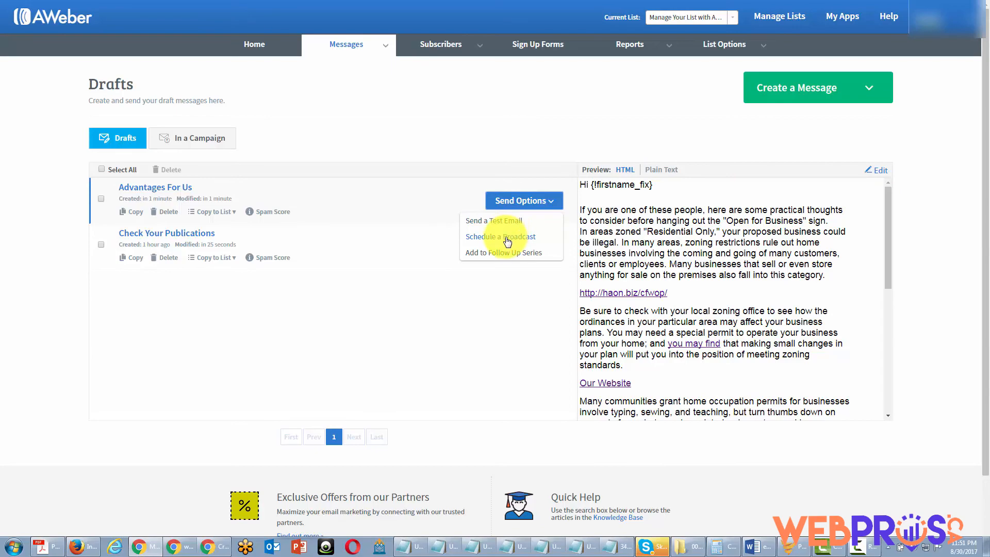
left_click(508, 237)
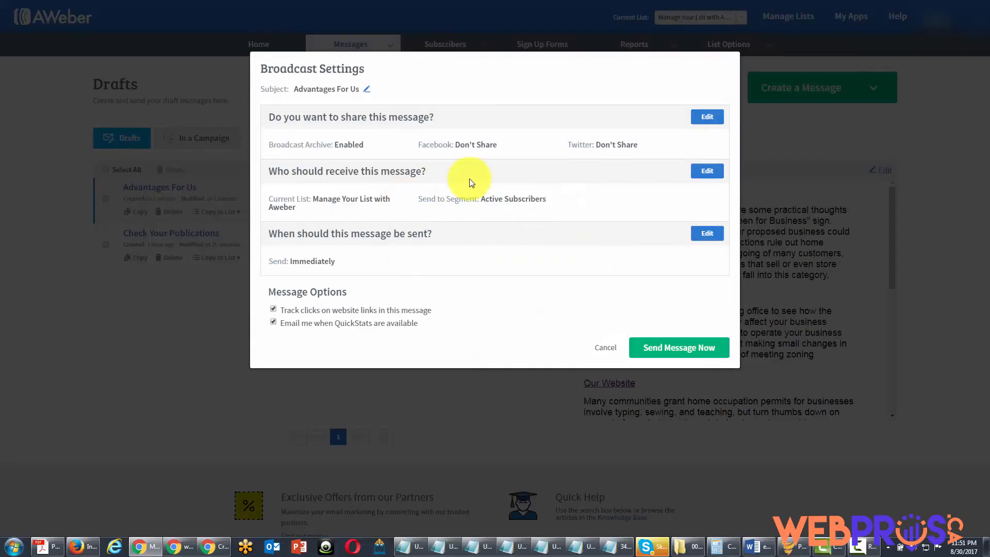
left_click(647, 349)
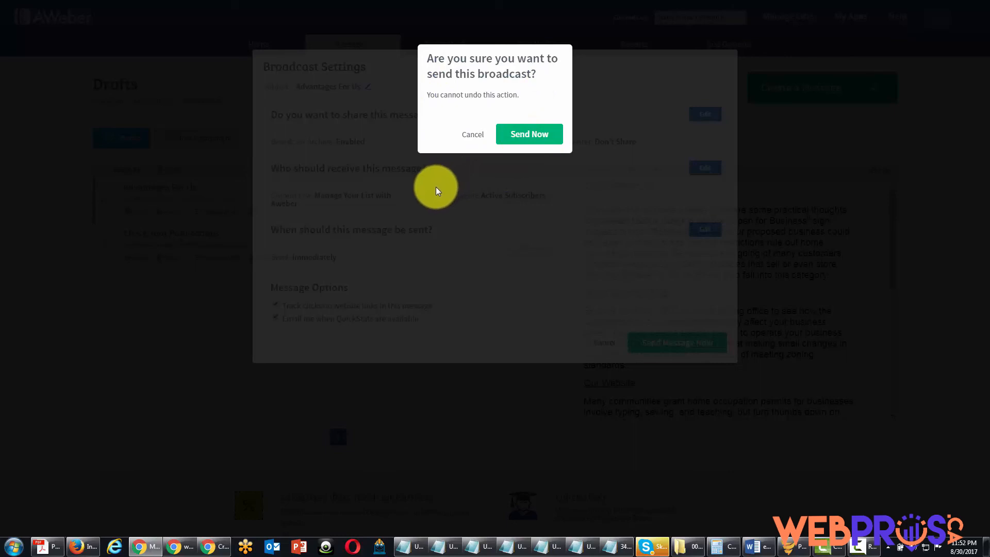
left_click(518, 138)
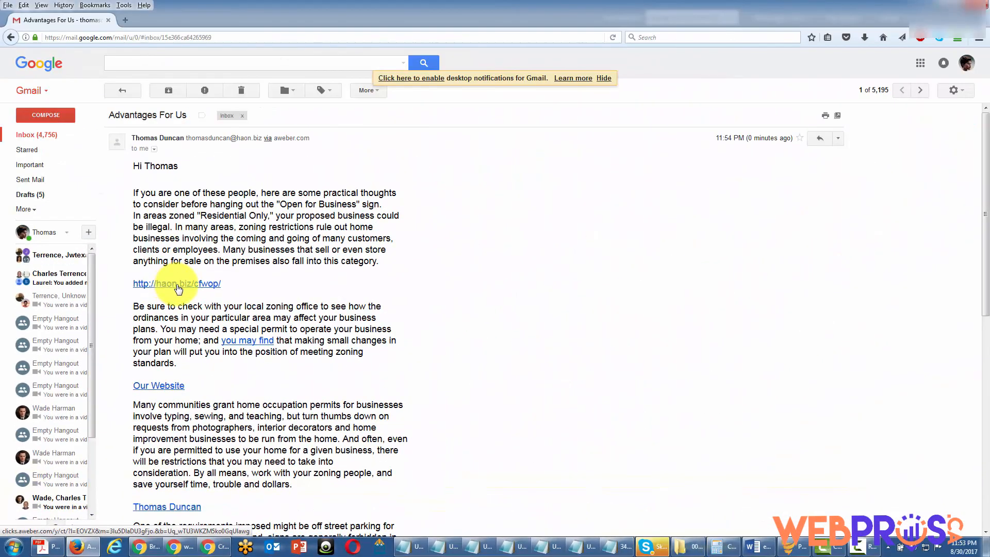
In Gmail, test the haon.biz web link and the sender's e-mail link in the received message
left_click(177, 286)
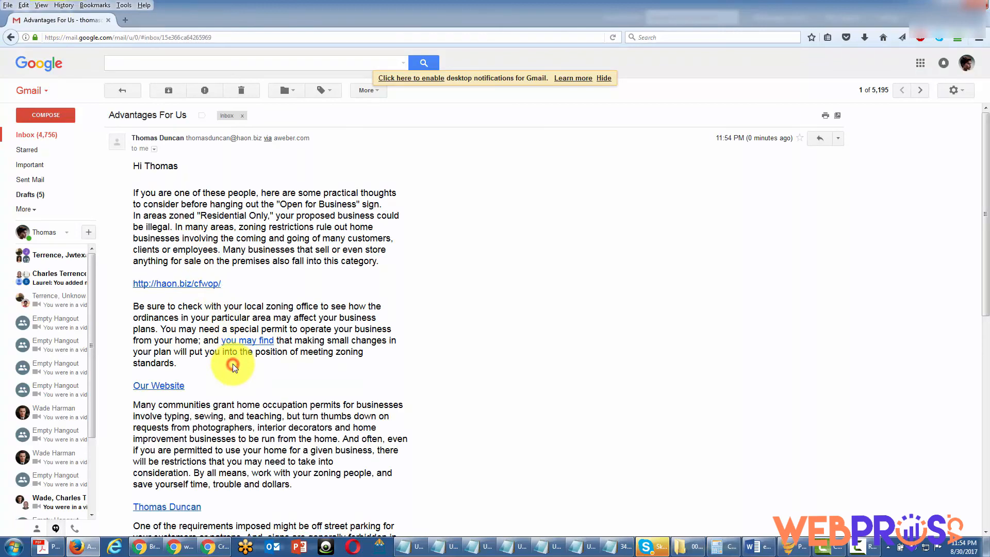
scroll(233, 367, "down", 3)
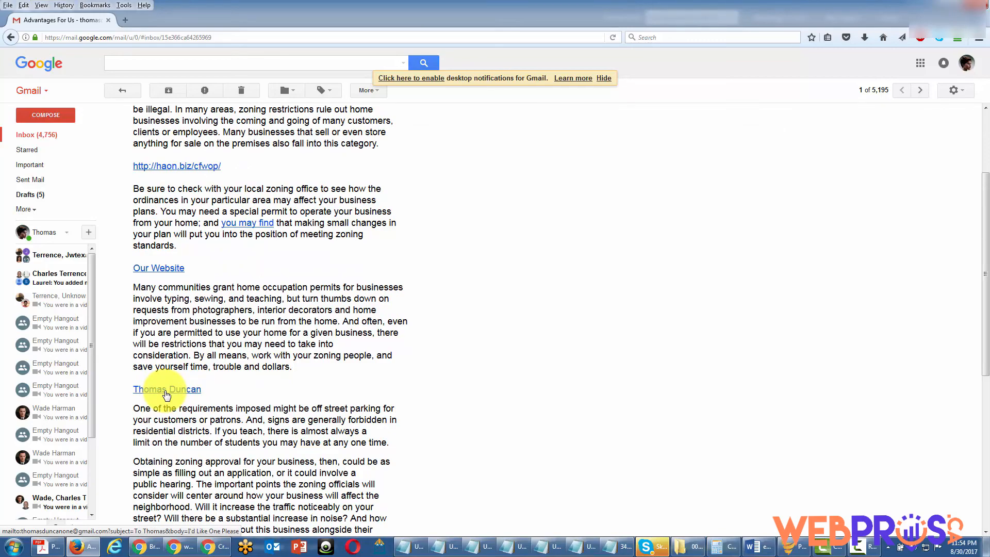
left_click(166, 394)
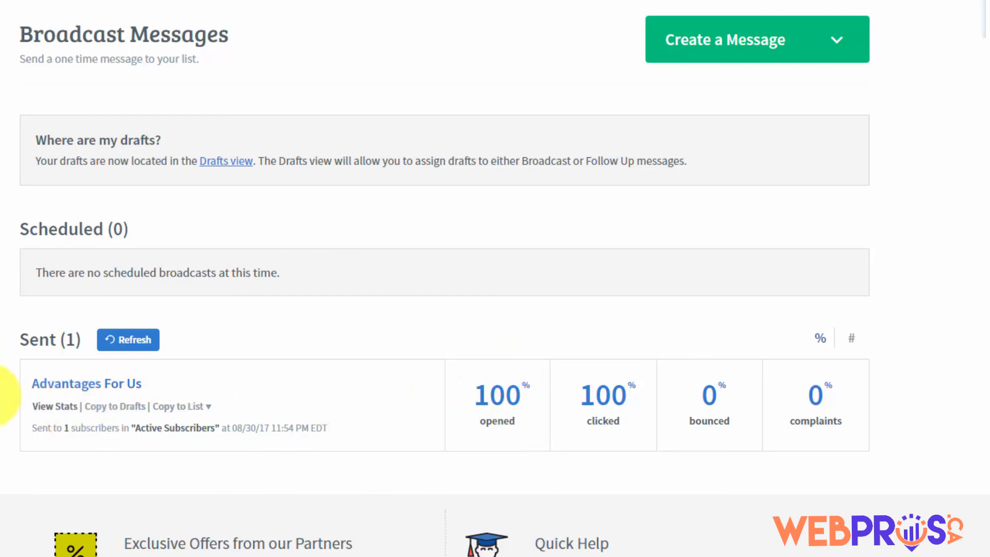
View the 'Advantages For Us' stats, checking the unopened and opened subscriber lists
left_click(59, 405)
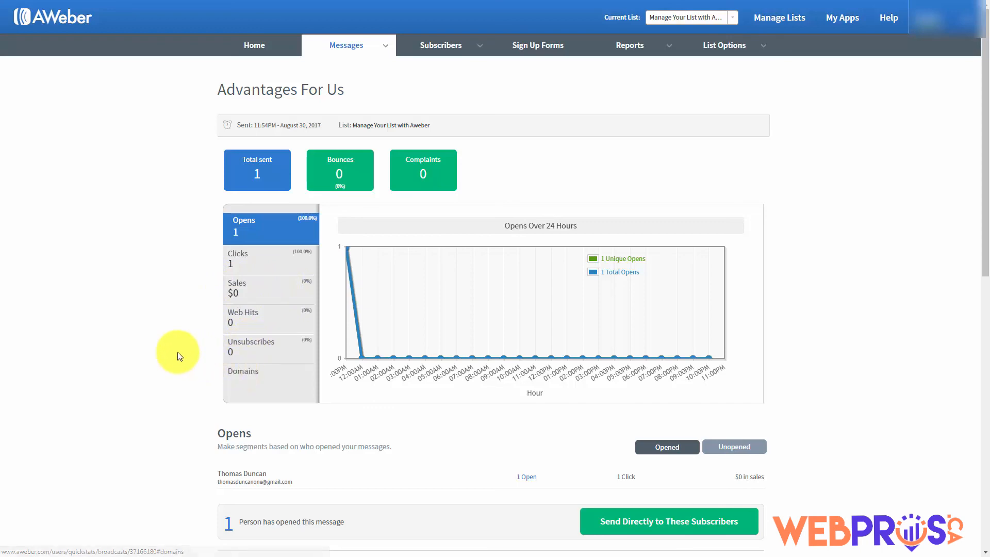
scroll(178, 353, "down", 1)
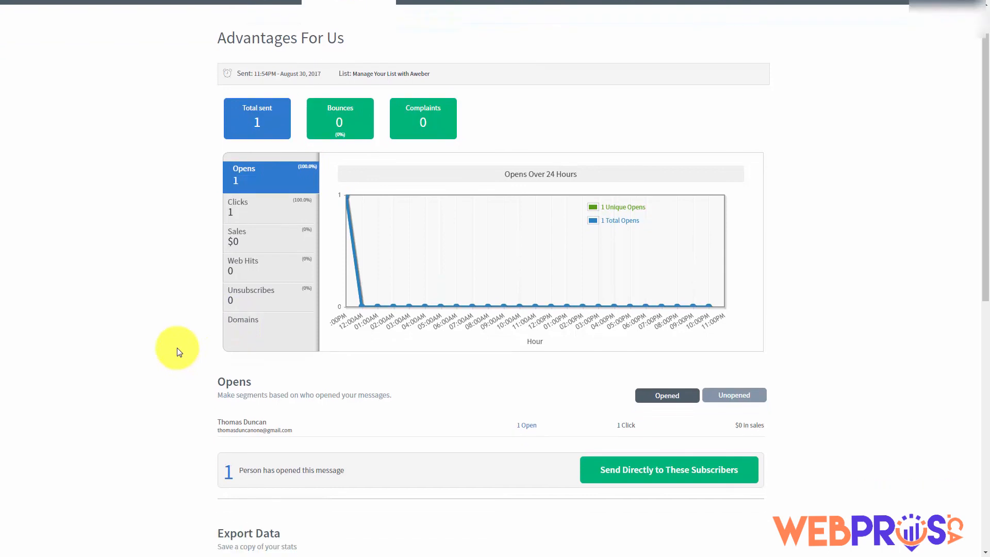
left_click(720, 396)
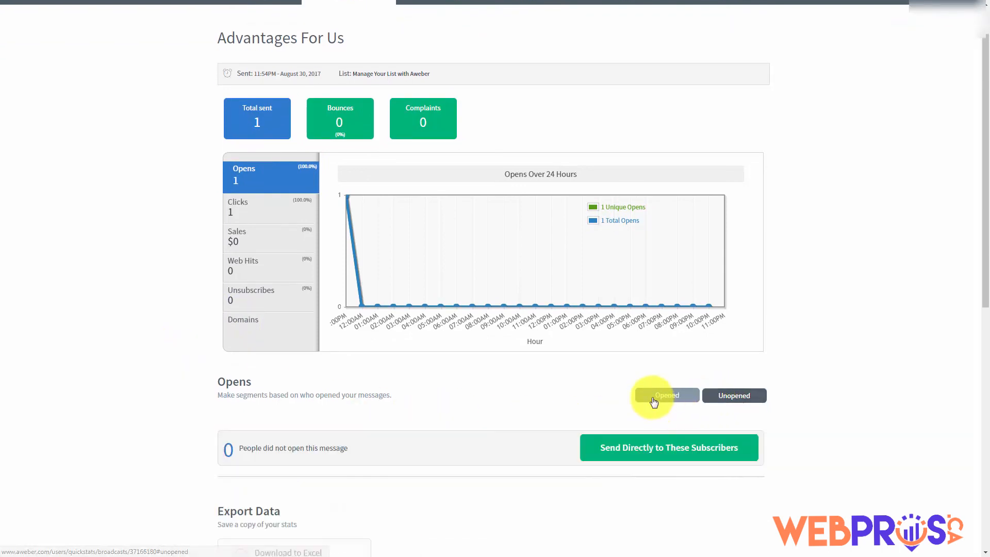
left_click(652, 398)
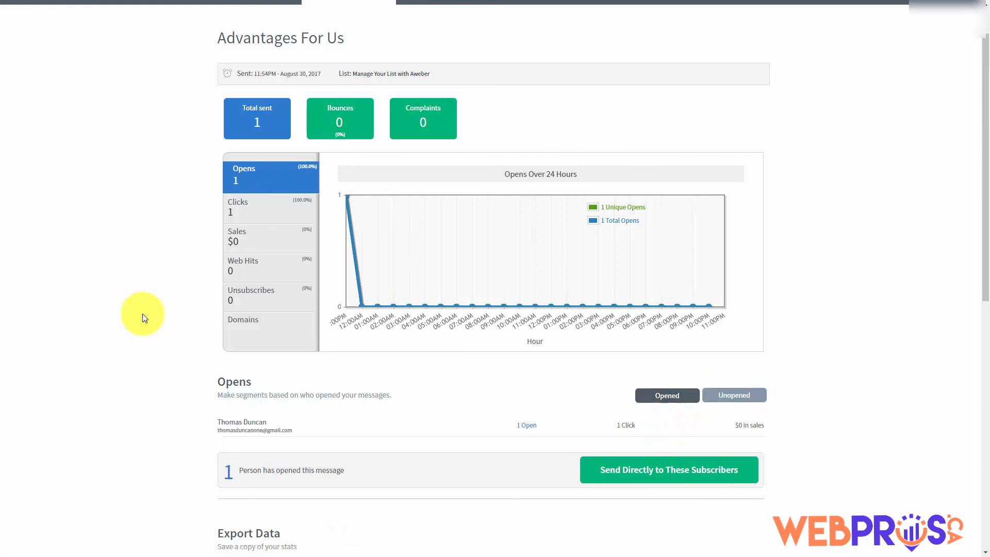
scroll(144, 318, "down", 1)
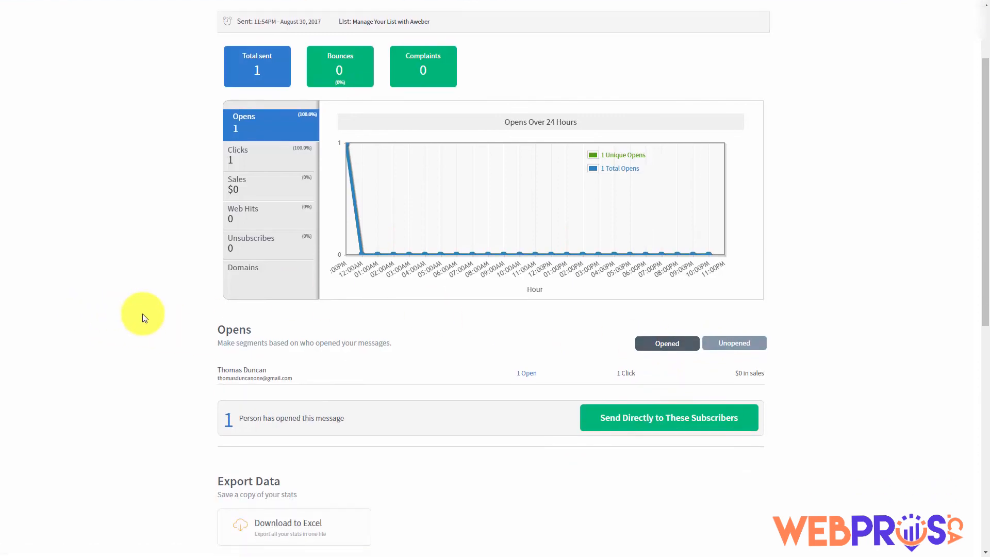
scroll(145, 318, "down", 1)
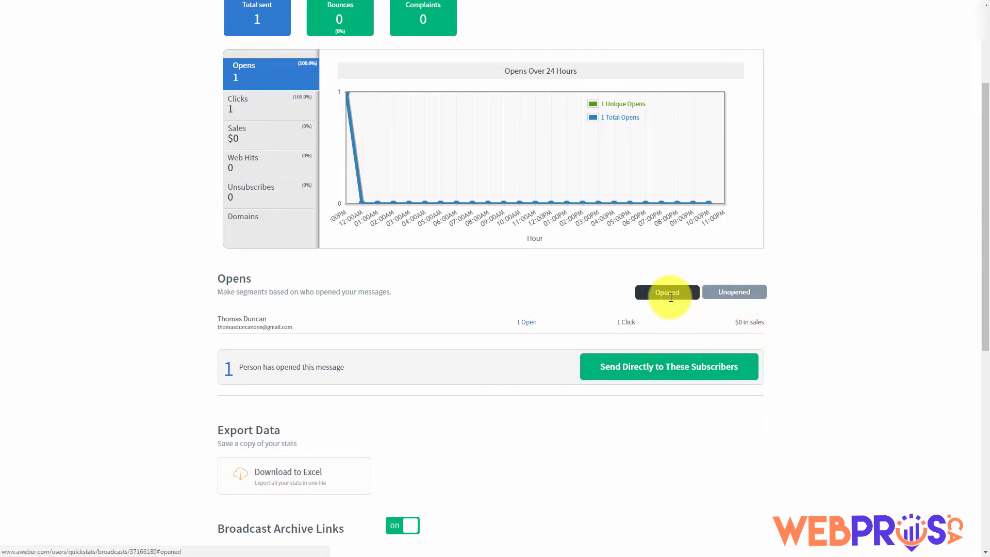
scroll(321, 340, "up", 1)
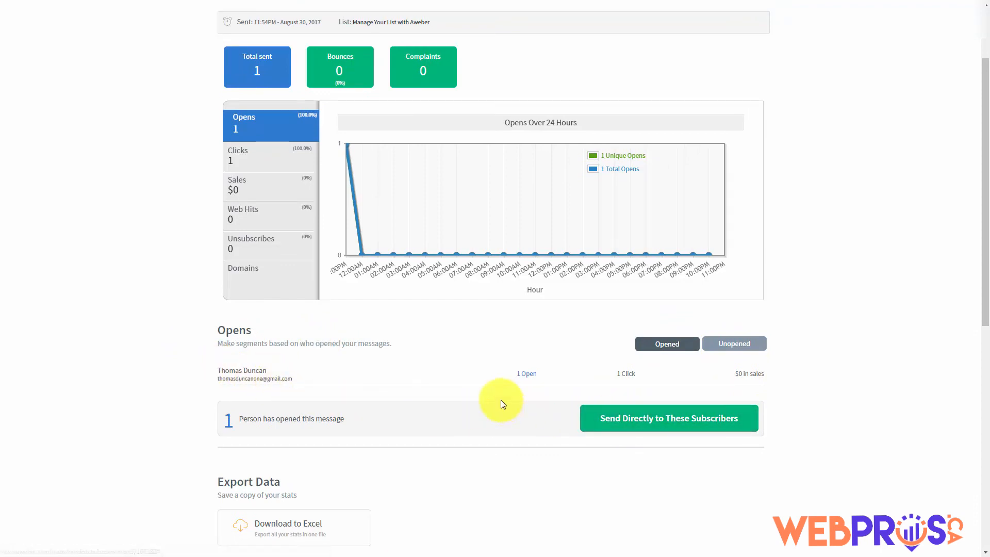
scroll(501, 400, "up", 1)
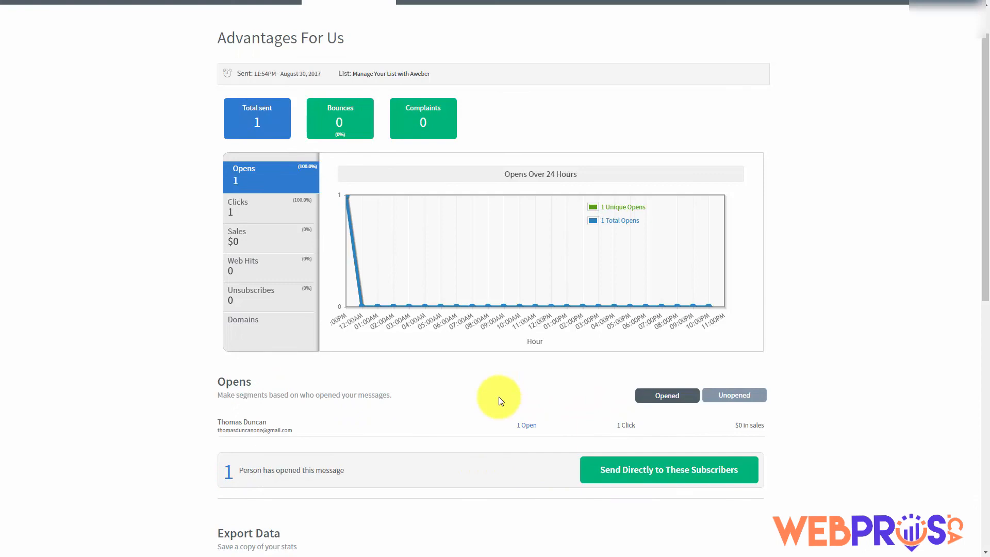
Save the subscribers who opened as a new named segment, then check the Unopened list
left_click(607, 473)
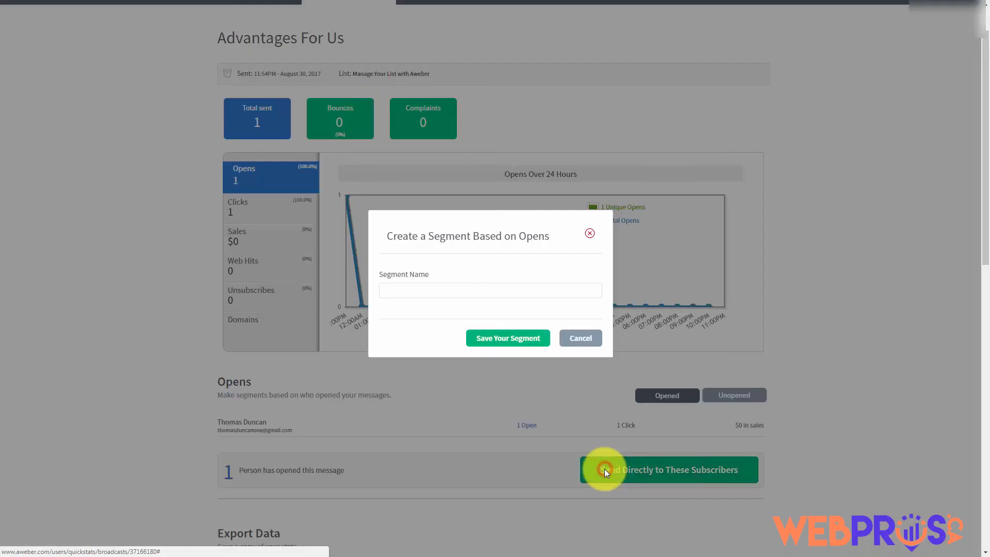
left_click(417, 291)
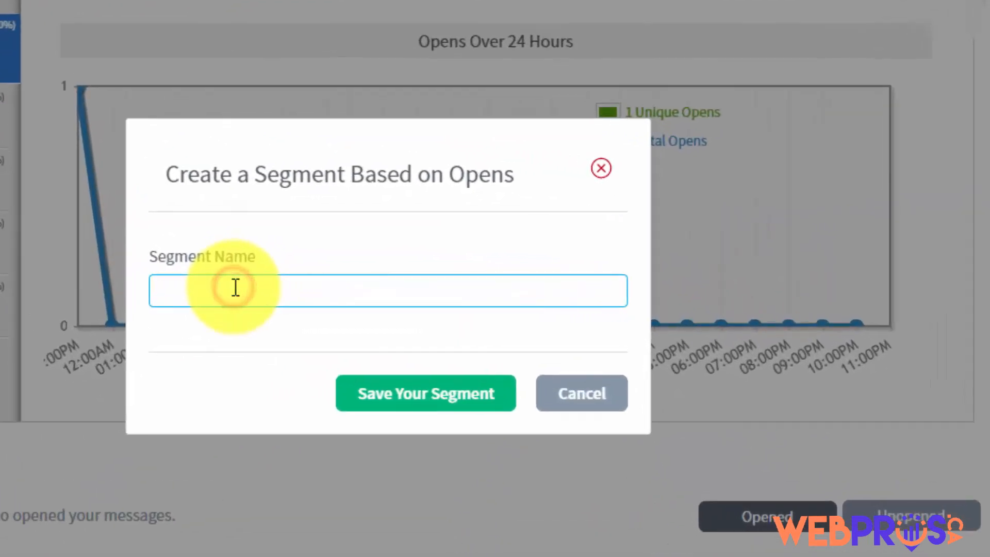
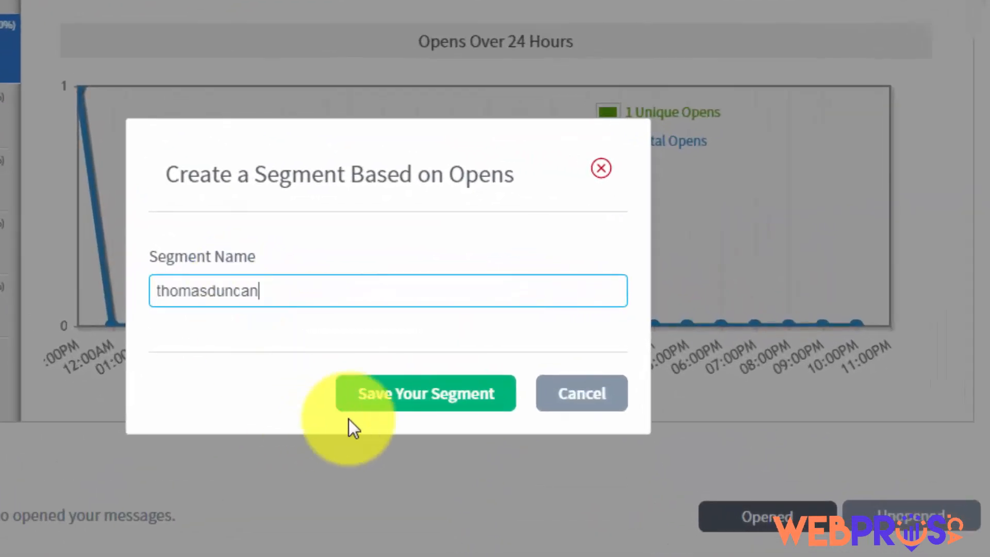
left_click(382, 402)
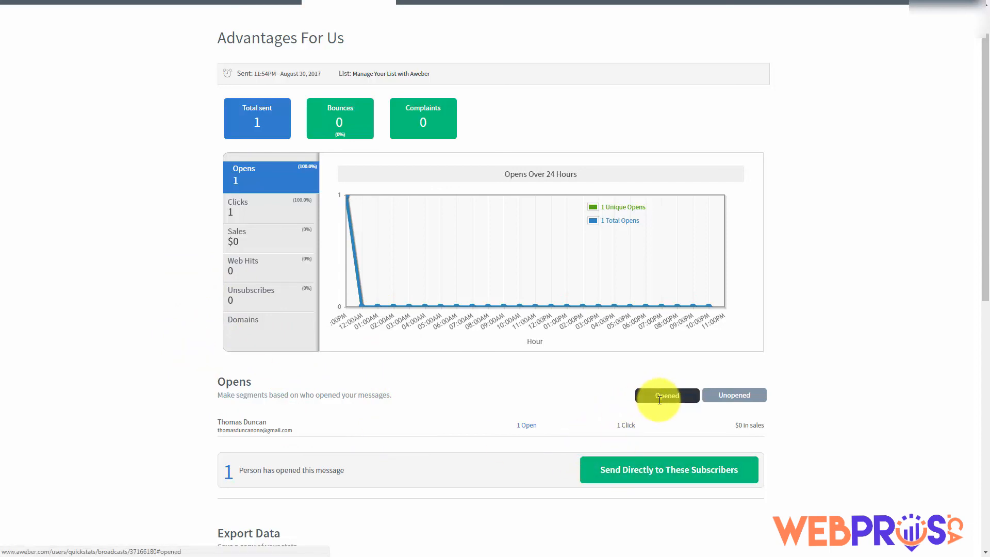
left_click(724, 395)
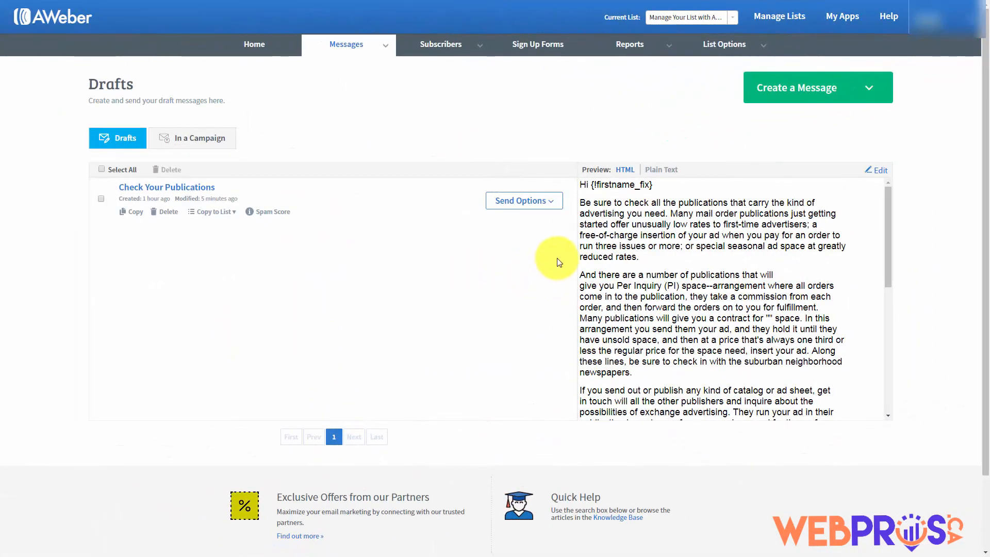
Schedule 'Check Your Publications' as a broadcast addressed only to the new opens segment
left_click(551, 204)
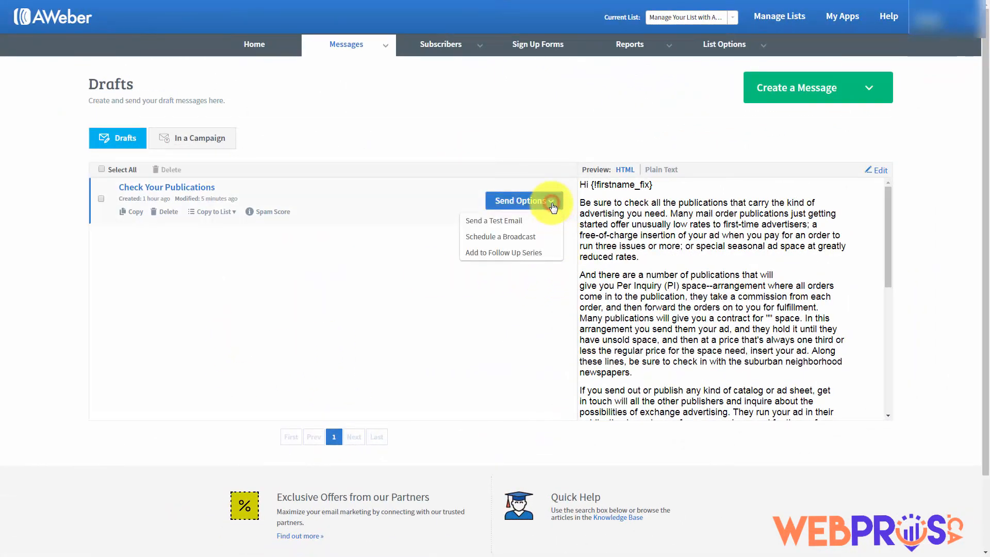
left_click(499, 237)
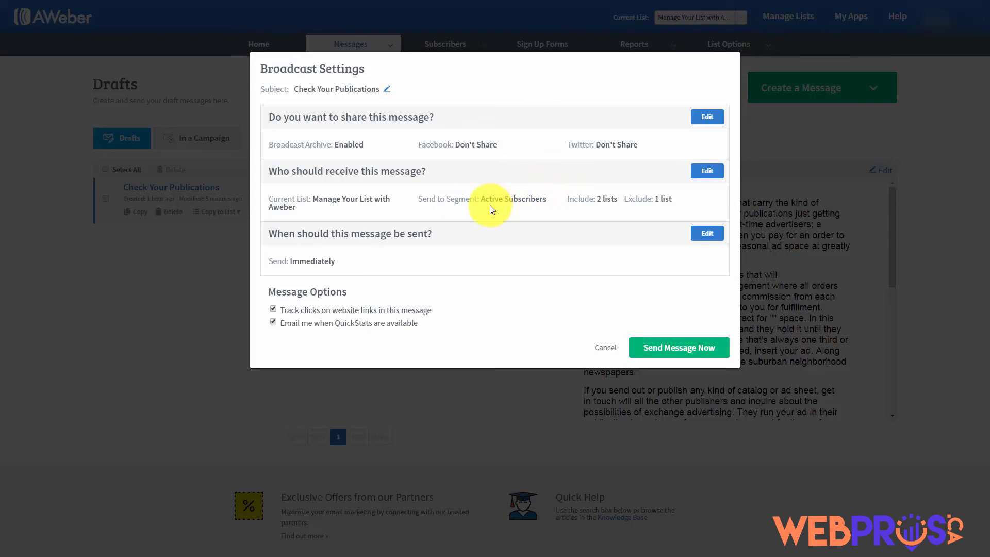
left_click(707, 171)
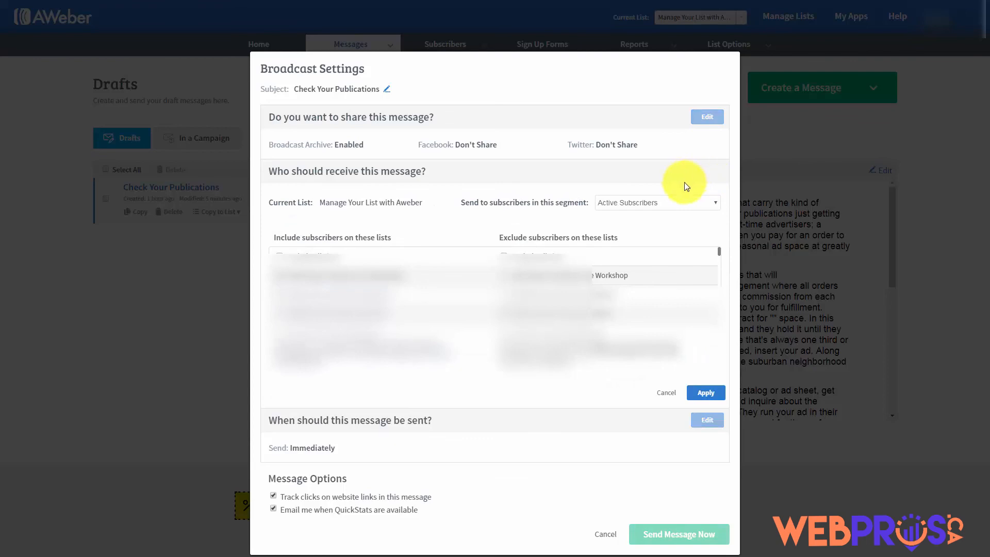
left_click(695, 203)
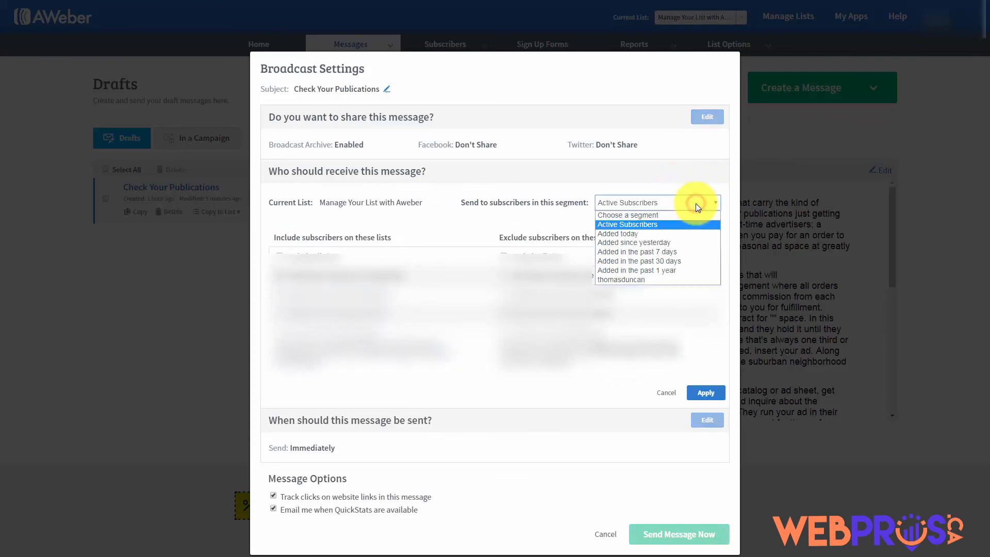
left_click(629, 282)
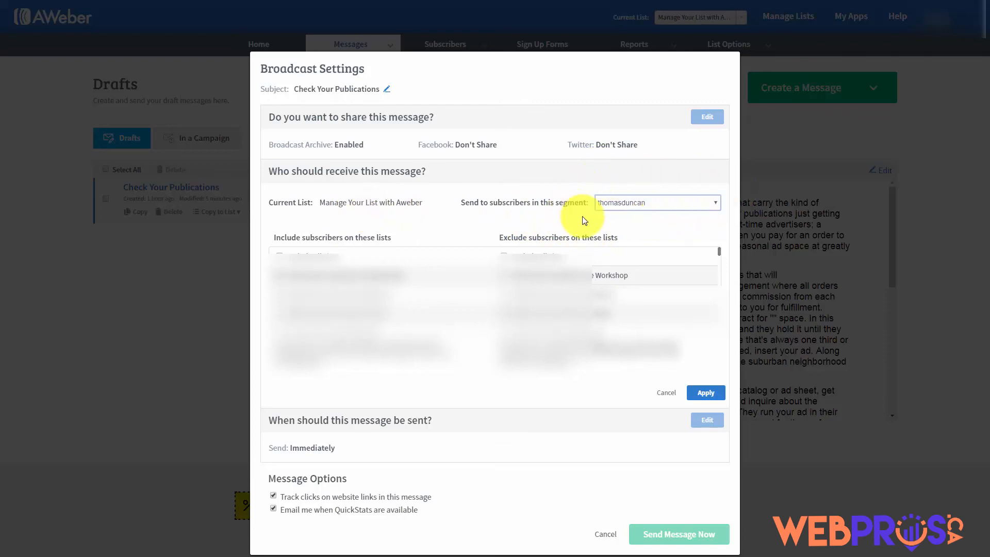
left_click(704, 393)
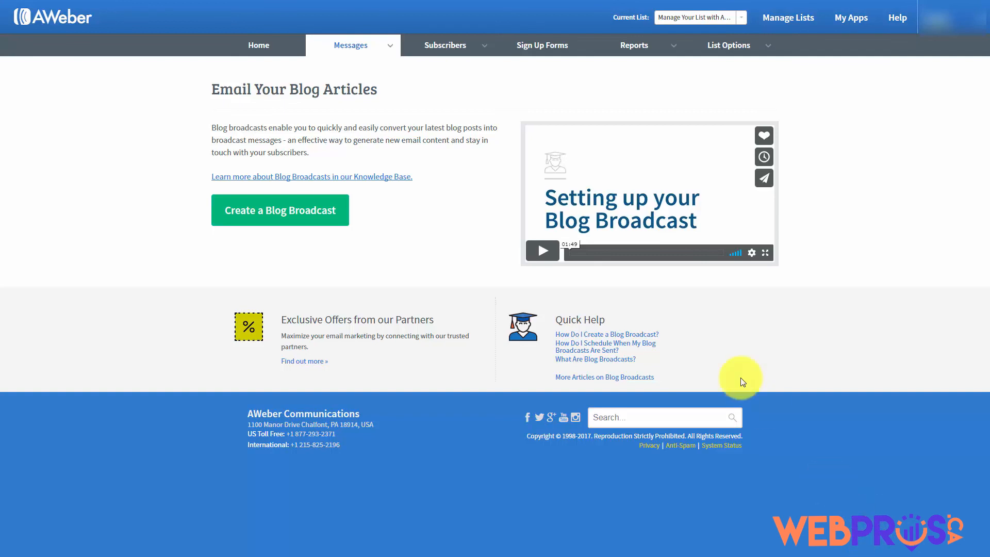
Go to Messages > Blog Broadcasts and start a new blog broadcast
left_click(389, 50)
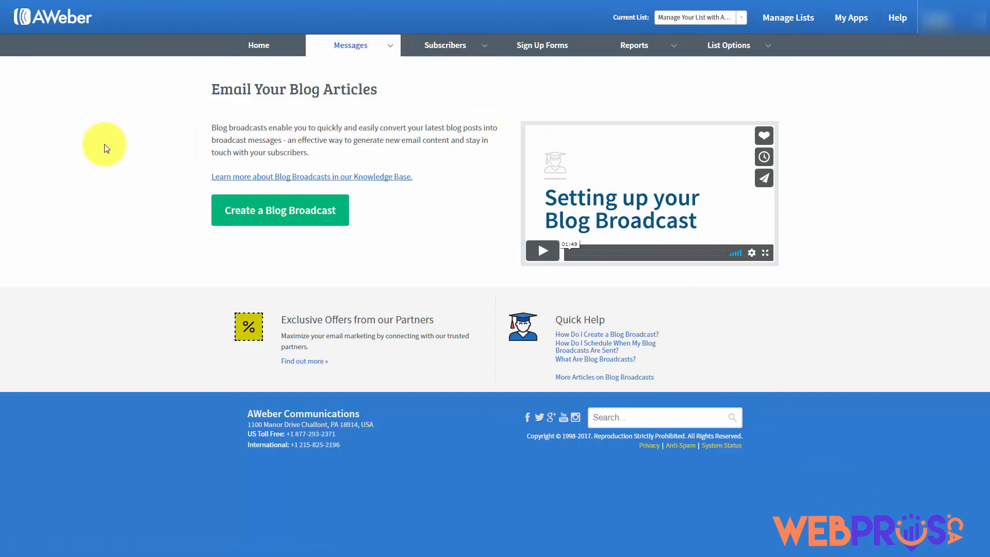
left_click(390, 46)
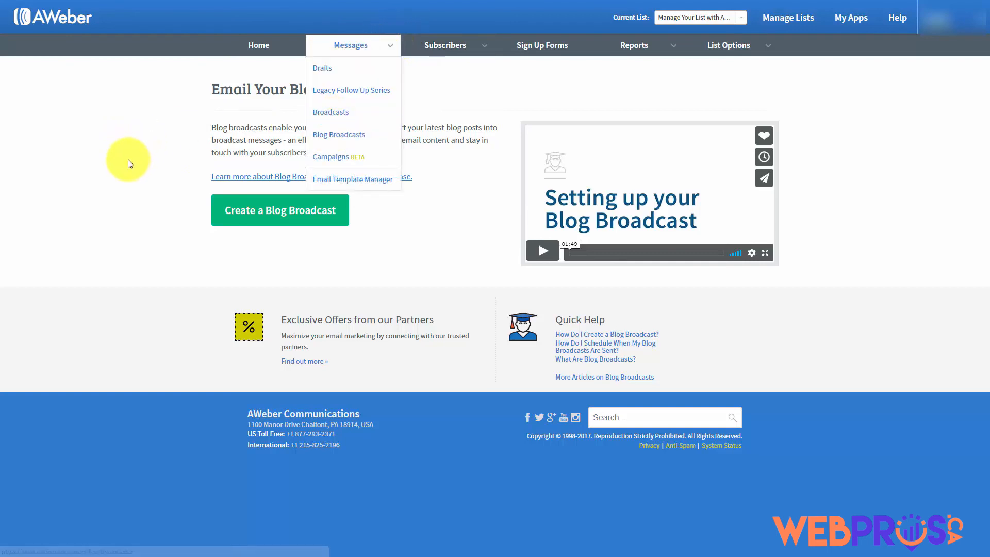
left_click(267, 217)
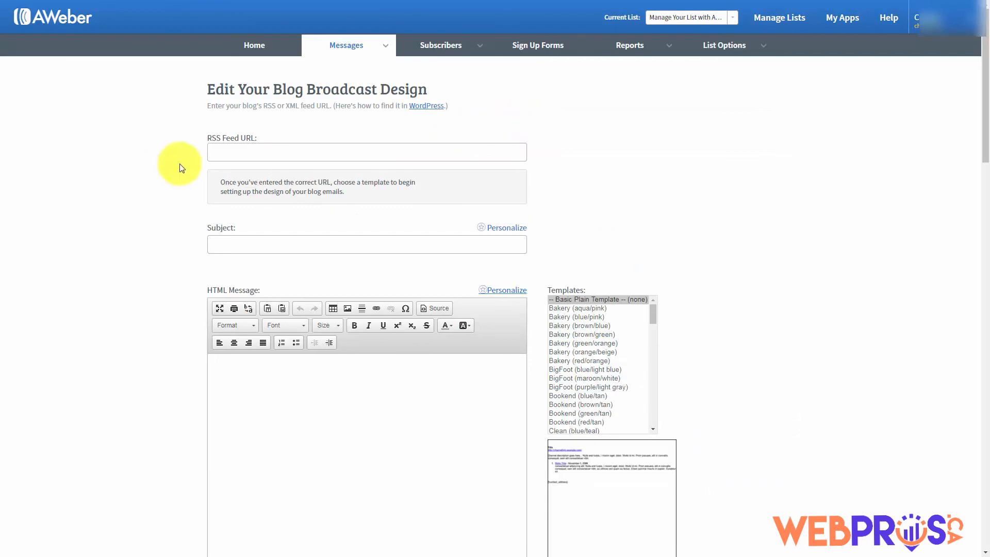
Enter 'New Post Haon' as the blog broadcast subject
left_click(223, 153)
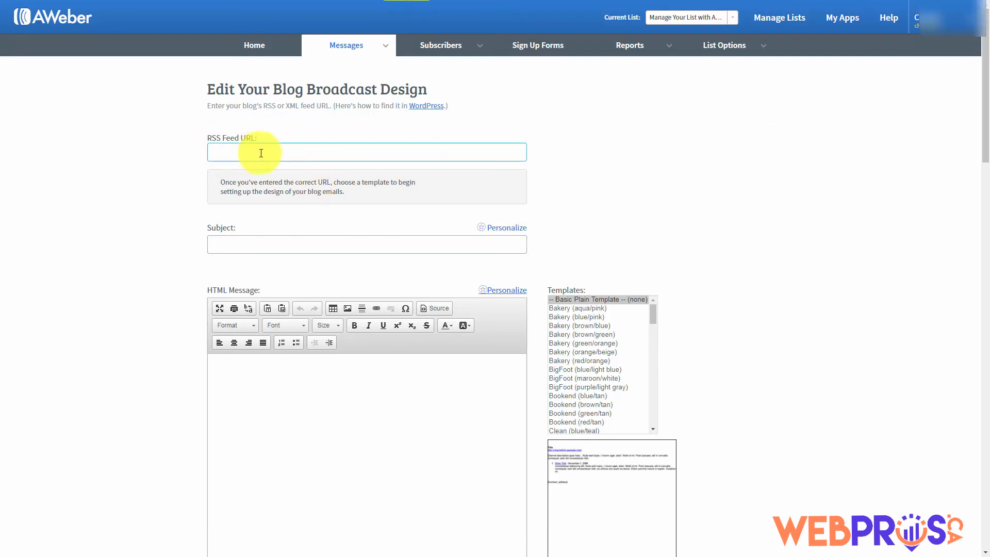
left_click(265, 189)
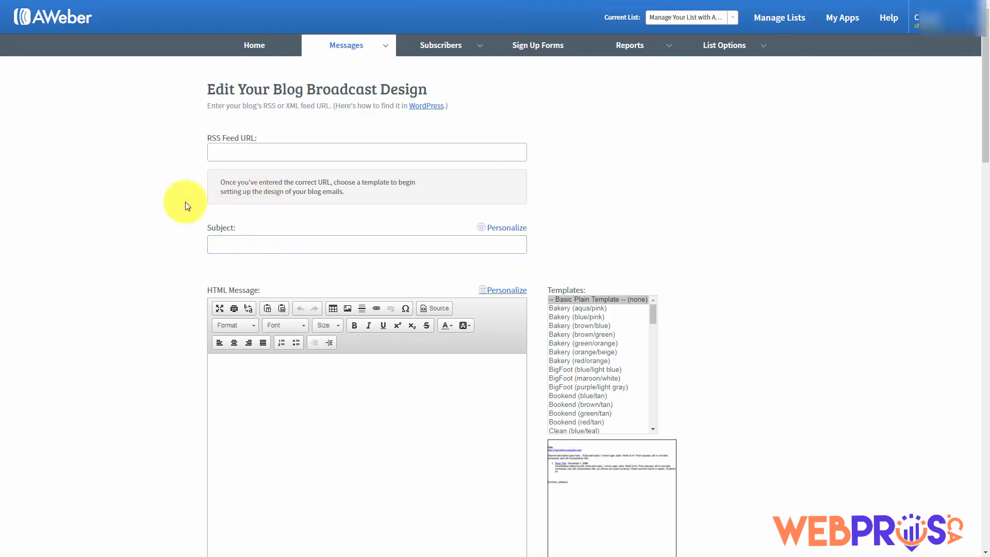
left_click(235, 246)
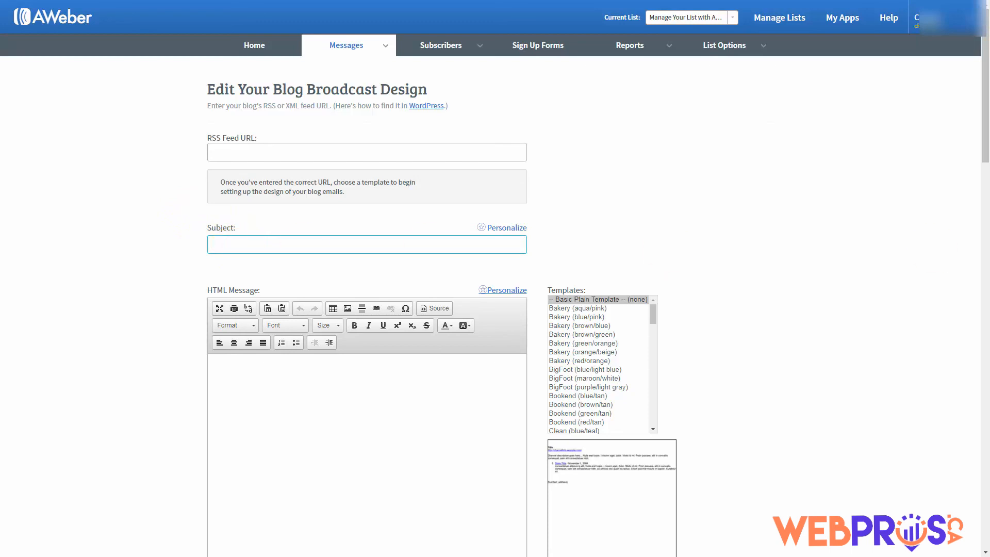
type("New Post Haon")
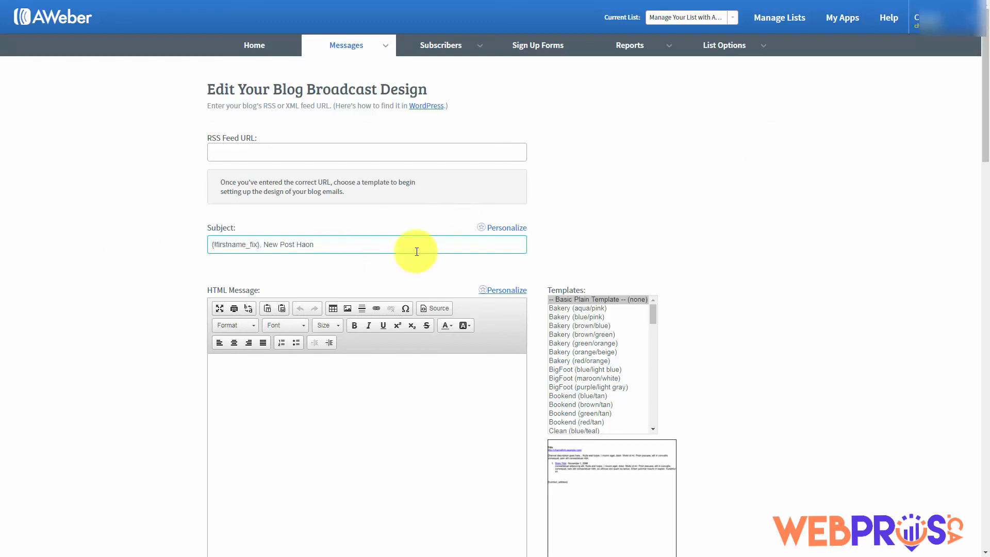
left_click(186, 176)
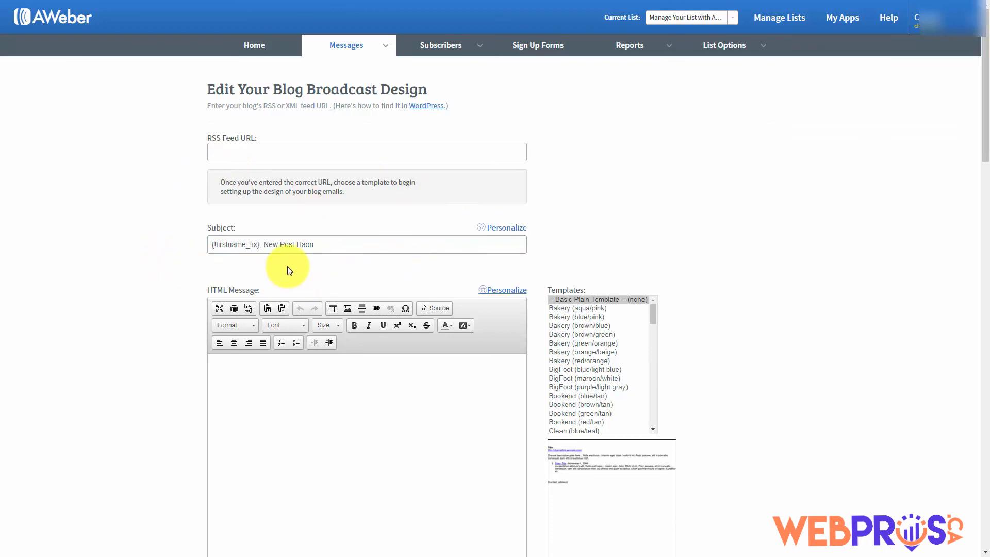
left_click(269, 253)
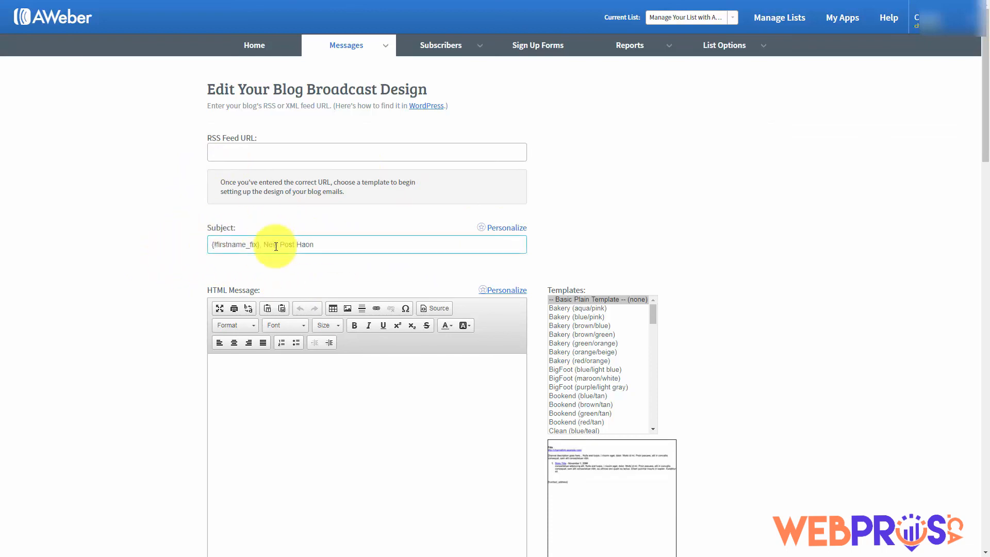
Fill the Plain Text Message with the default 'We've got new content for you.' greeting
scroll(291, 327, "down", 1)
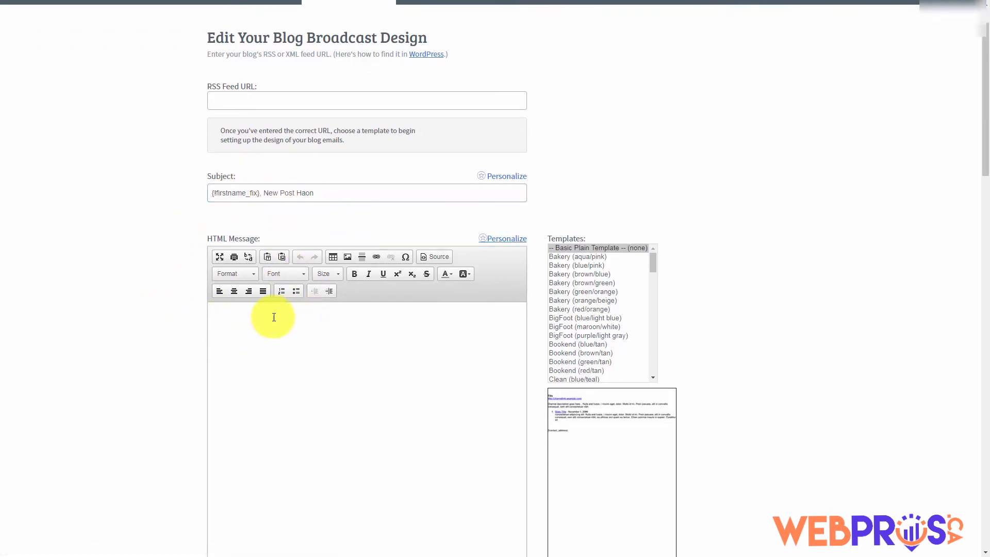
scroll(274, 332, "up", 1)
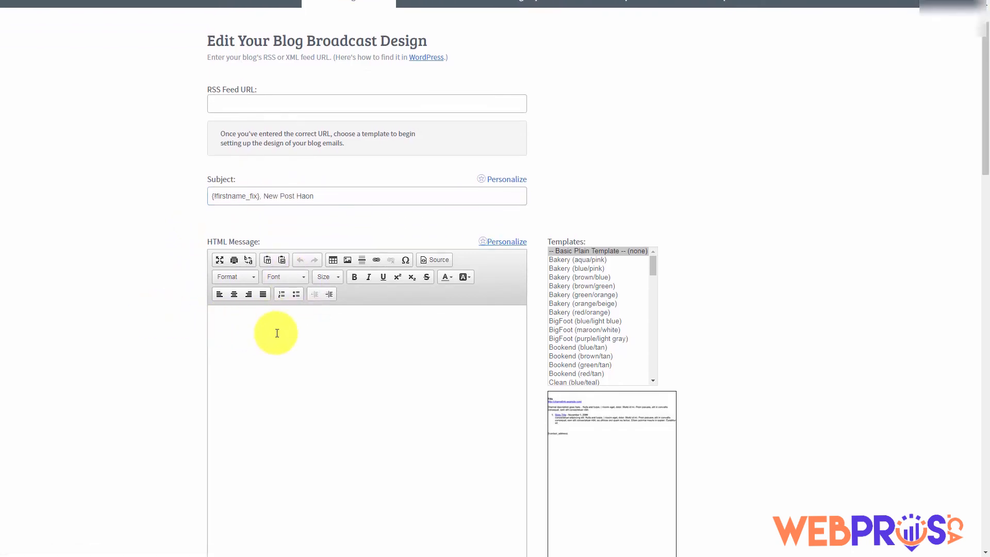
scroll(276, 333, "down", 1)
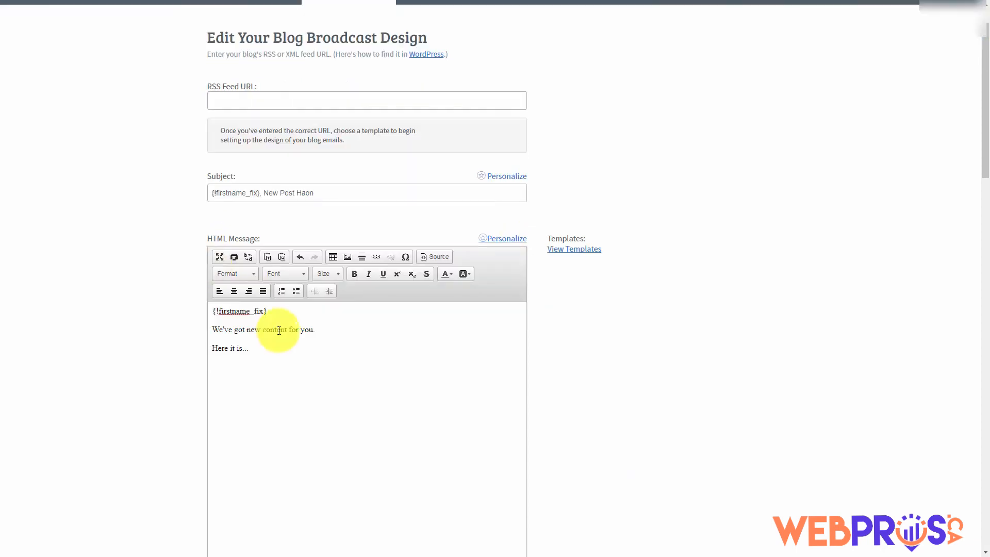
left_click_drag(259, 348, 212, 311)
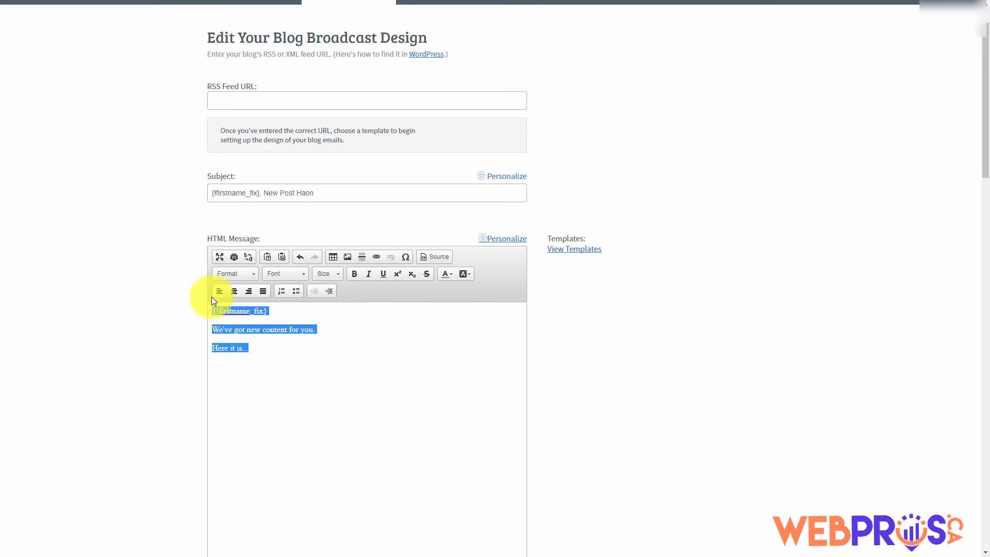
scroll(211, 296, "down", 4)
left_click(265, 431)
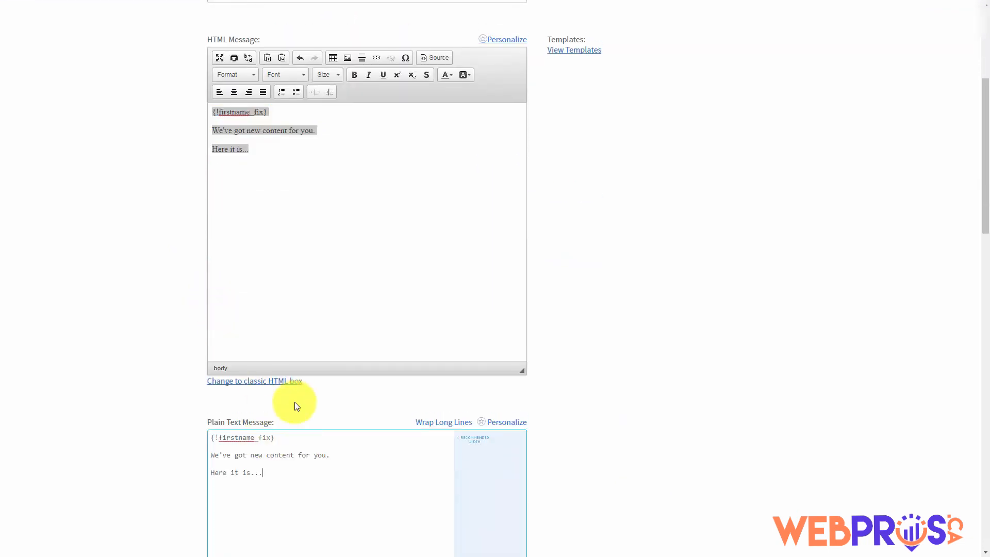
scroll(295, 403, "up", 2)
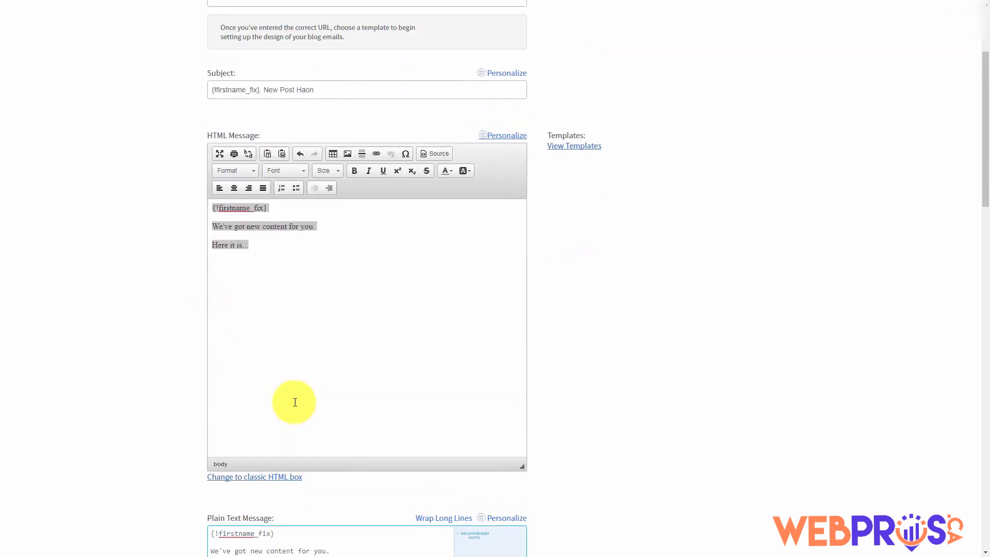
scroll(295, 403, "up", 3)
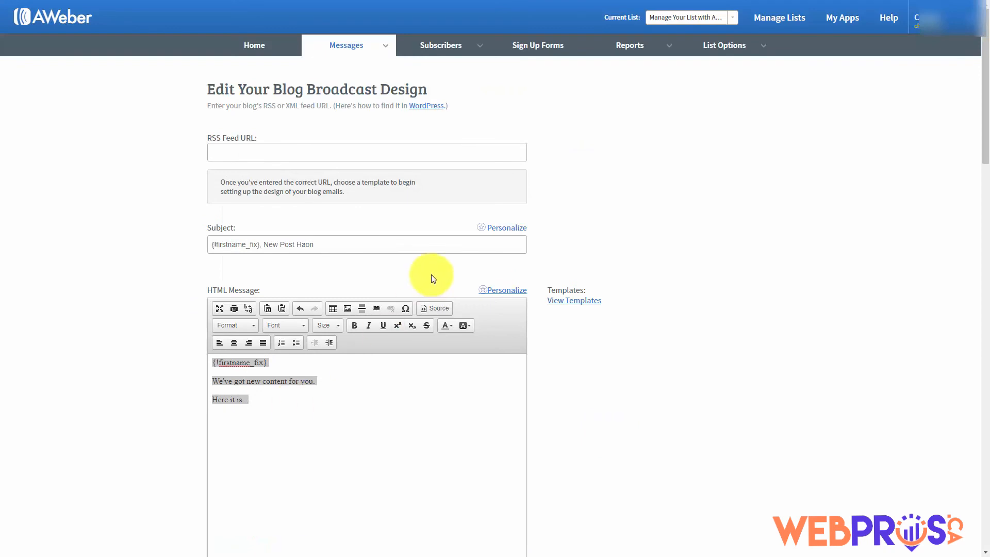
left_click(423, 111)
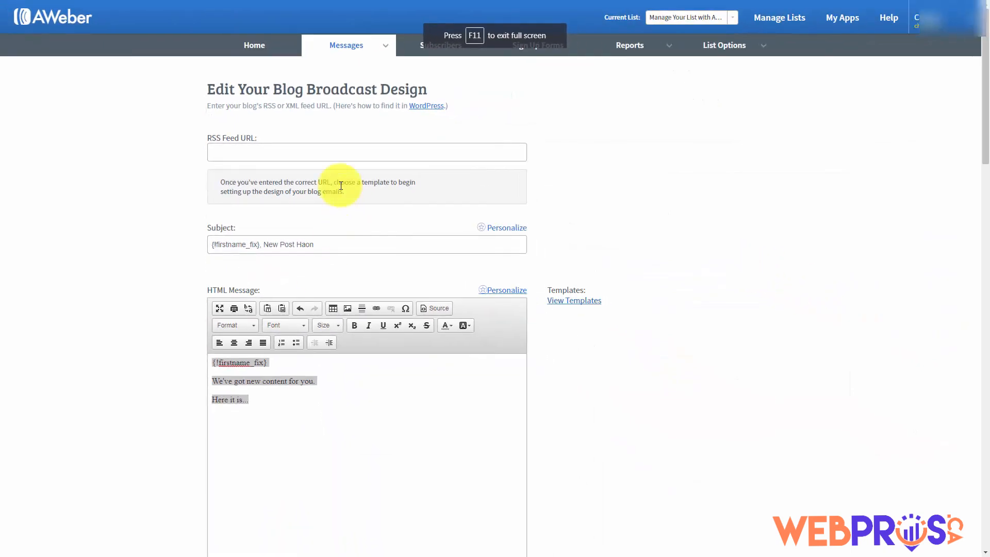
left_click(225, 147)
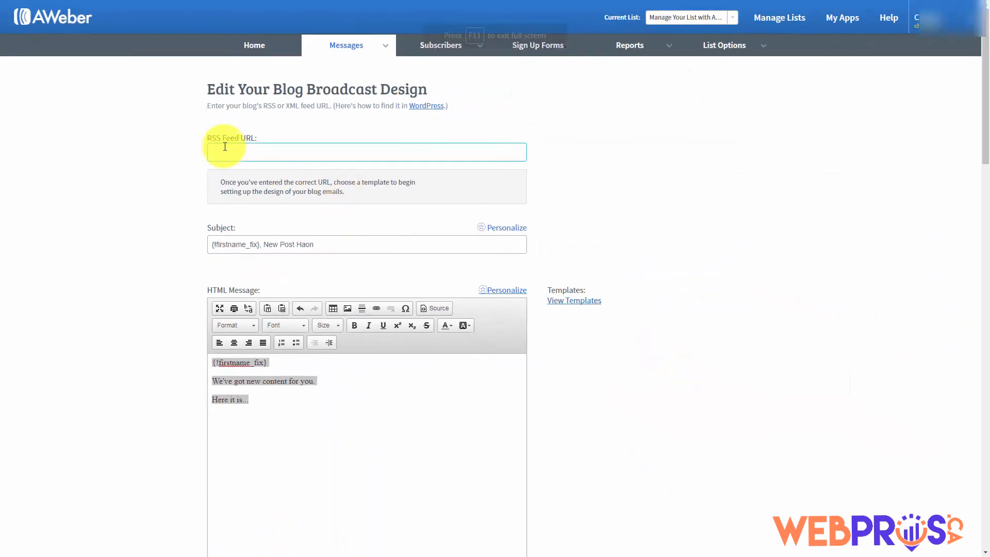
right_click(226, 148)
left_click(247, 209)
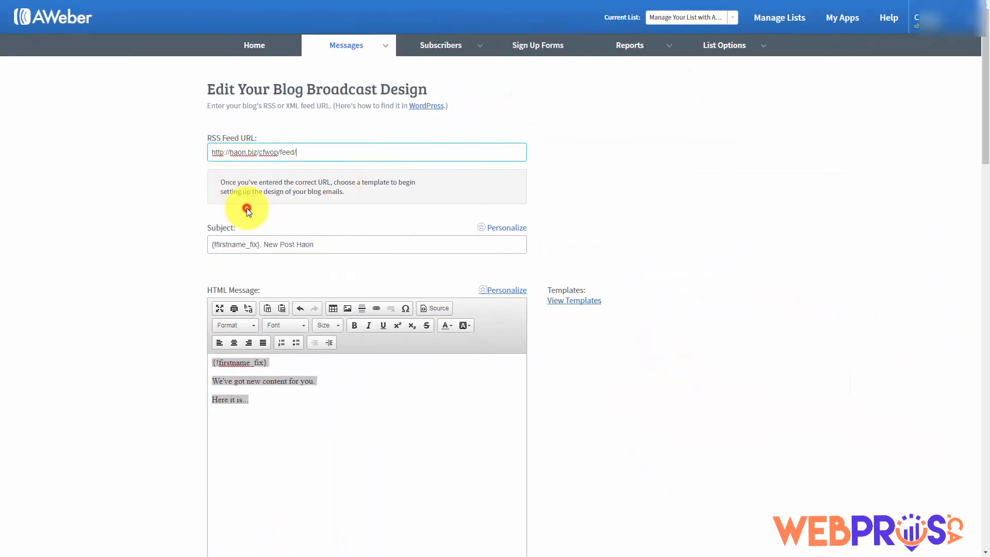
left_click(176, 231)
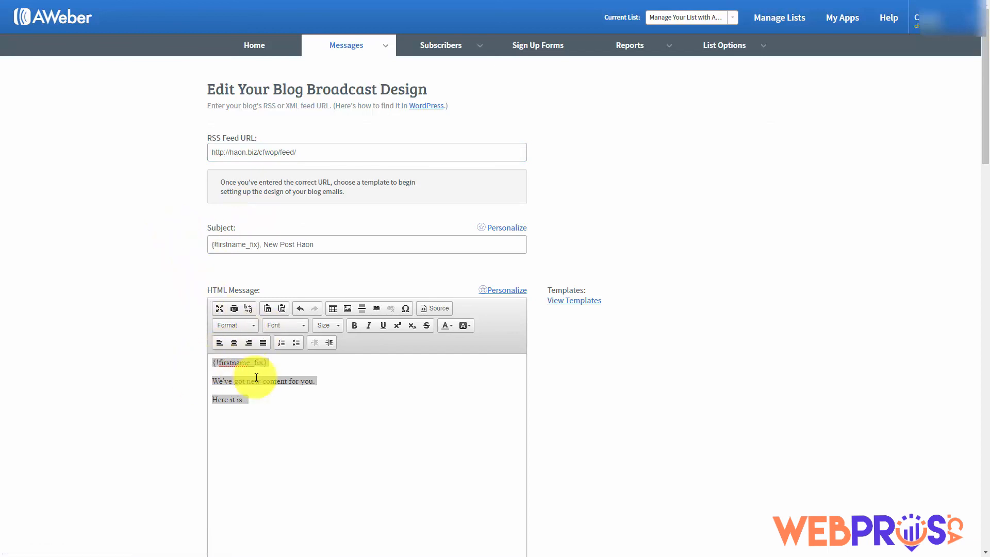
Show the email template list and move down through the broadcast's HTML message
left_click(568, 301)
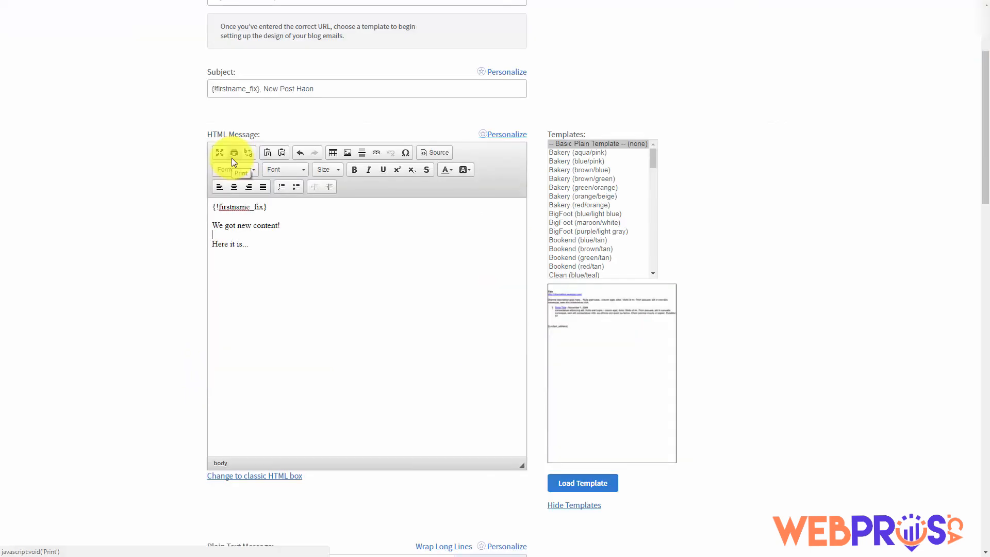
left_click(172, 198)
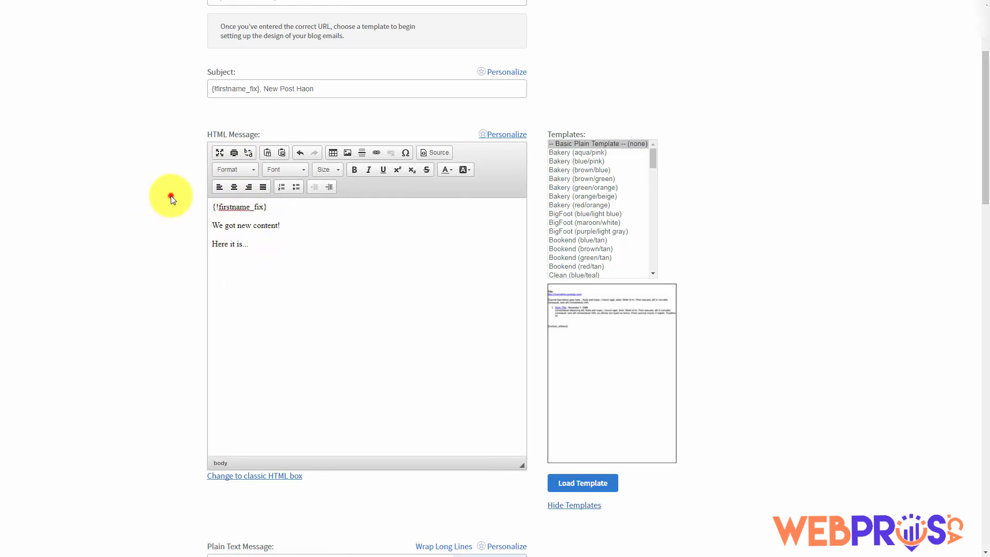
scroll(170, 196, "down", 15)
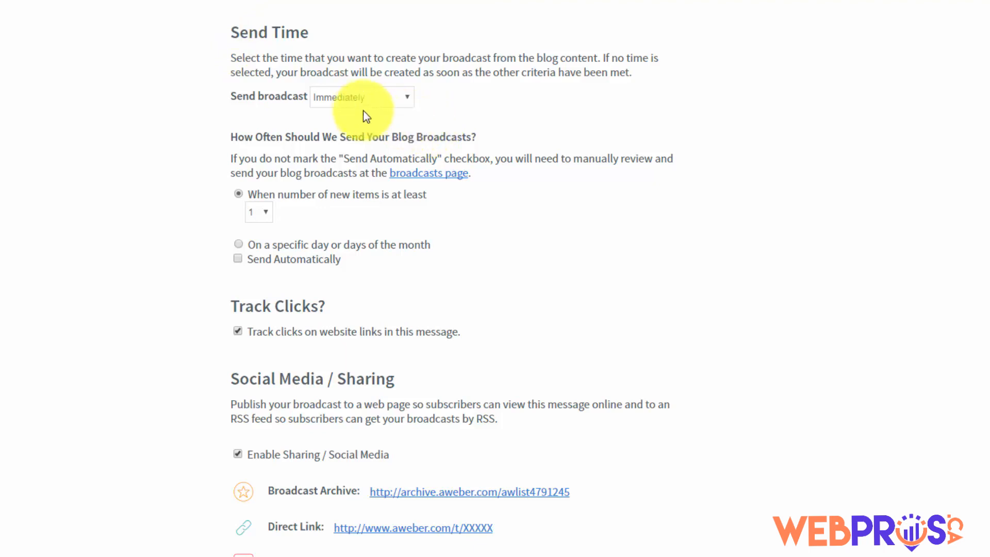
Keep send time Immediately with at least 1 new item, then save the blog broadcast
left_click(401, 100)
left_click(400, 100)
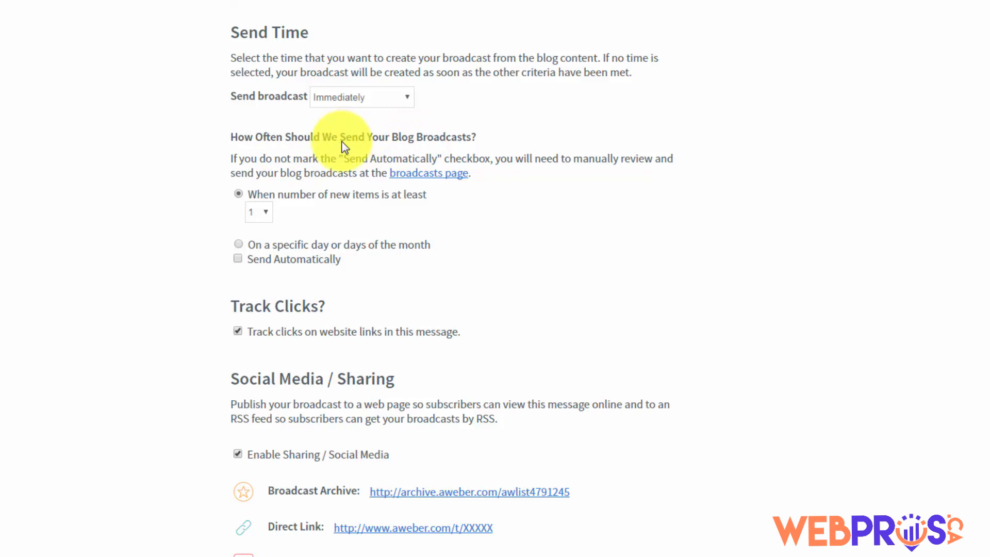
left_click(239, 245)
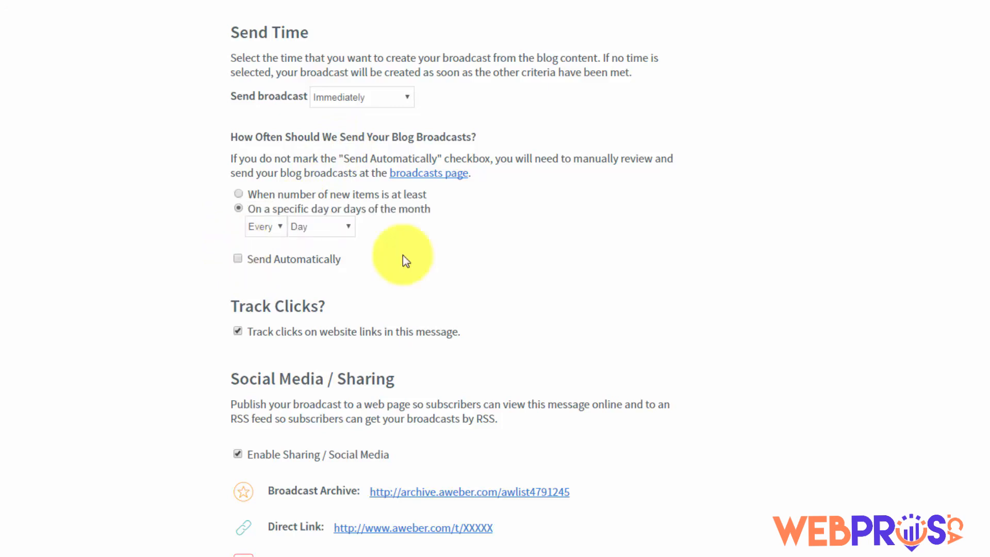
left_click(240, 258)
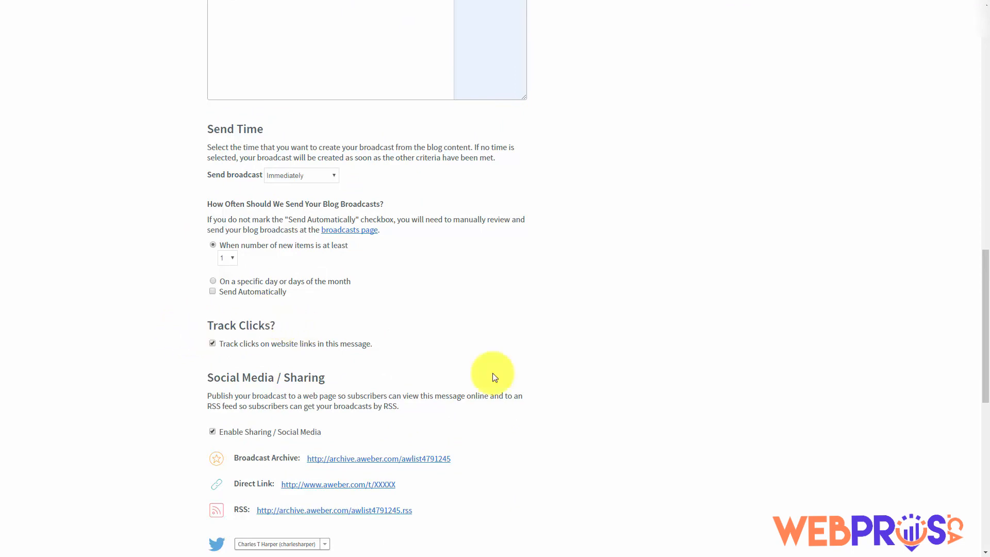
scroll(371, 357, "down", 10)
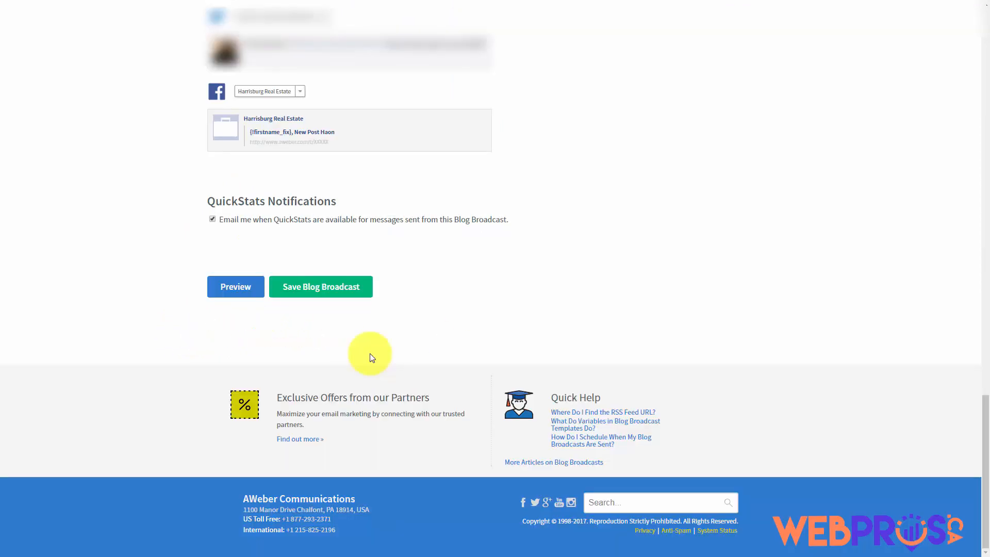
left_click(311, 293)
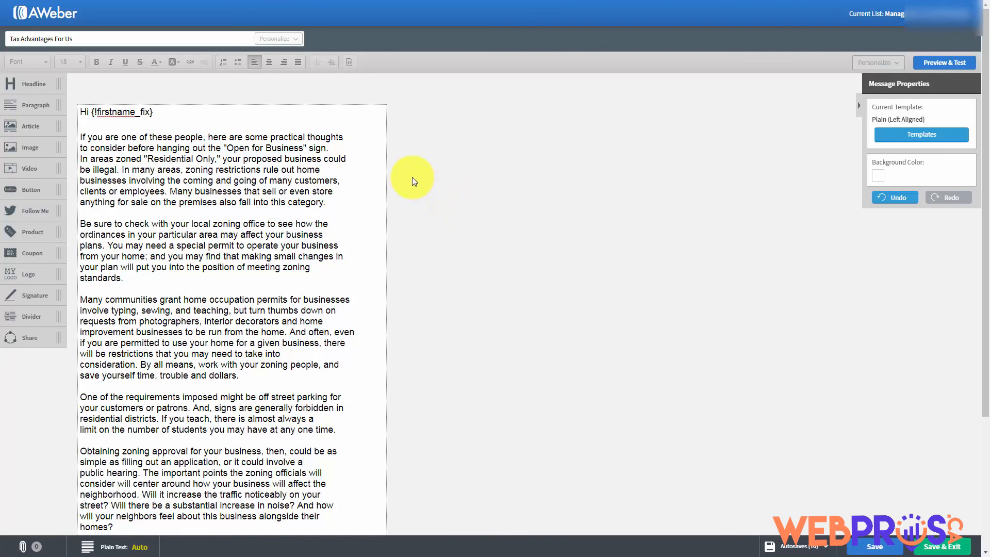
Scroll down through the Tax Advantages For Us zoning article body
scroll(412, 181, "down", 1)
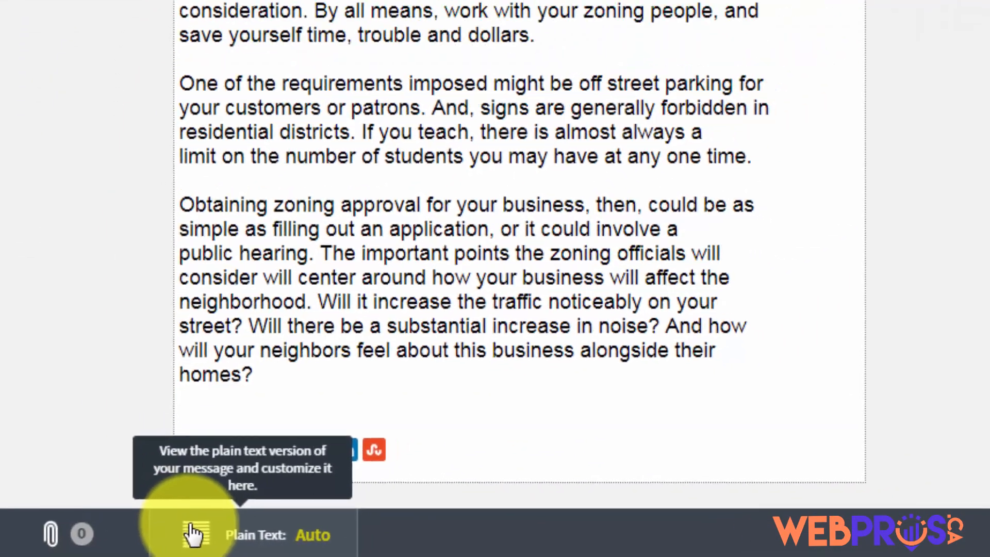
Open the message's plain text version and look through it
left_click(227, 531)
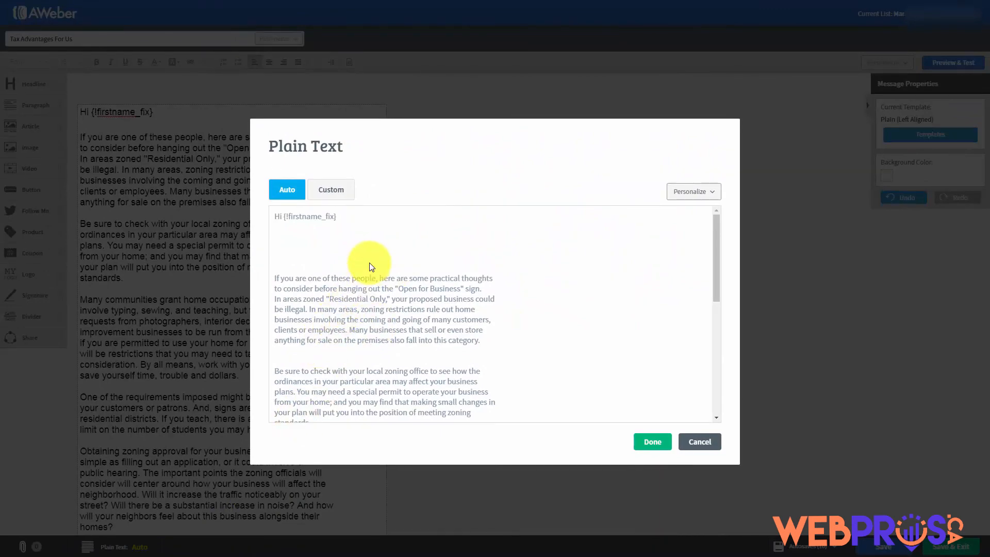
scroll(369, 265, "down", 5)
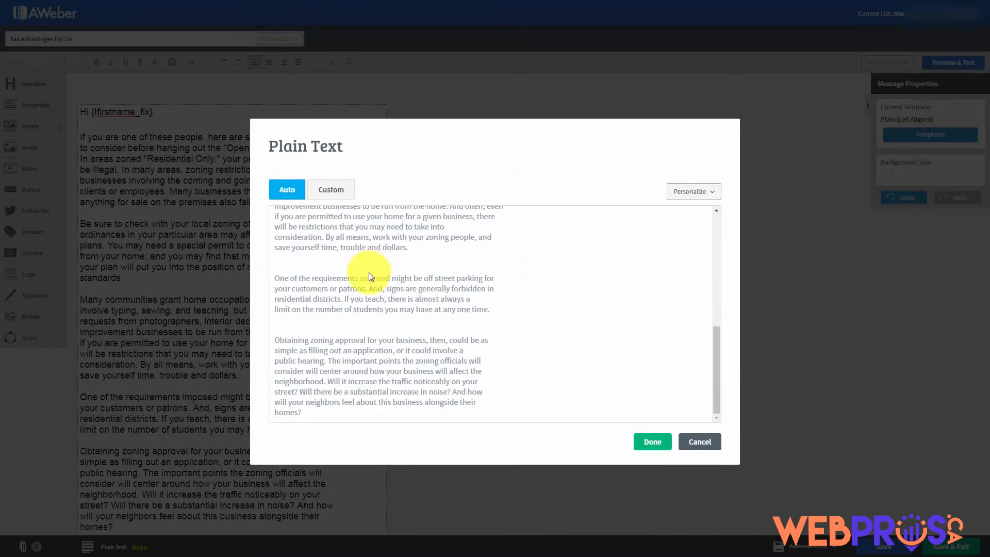
scroll(369, 277, "up", 5)
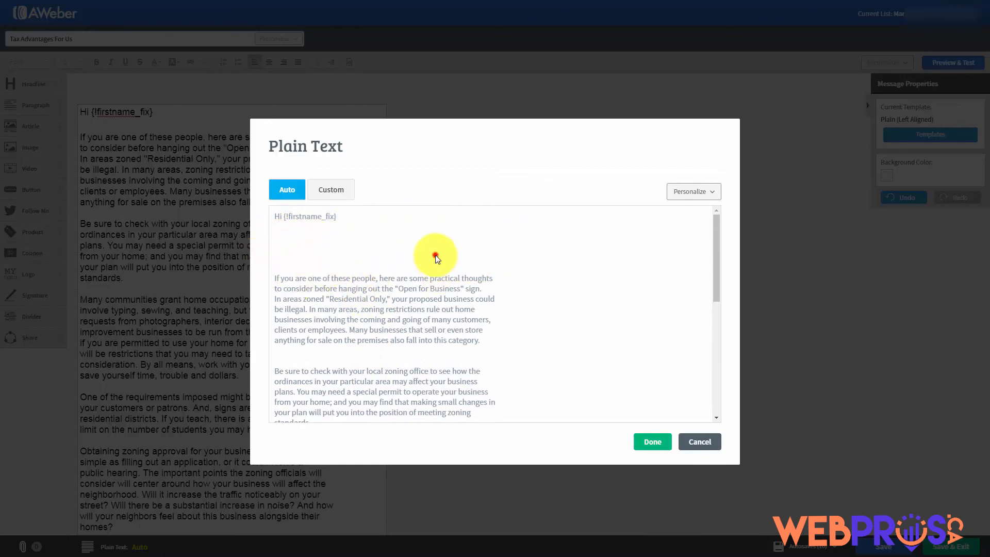
scroll(432, 298, "down", 4)
scroll(432, 298, "up", 4)
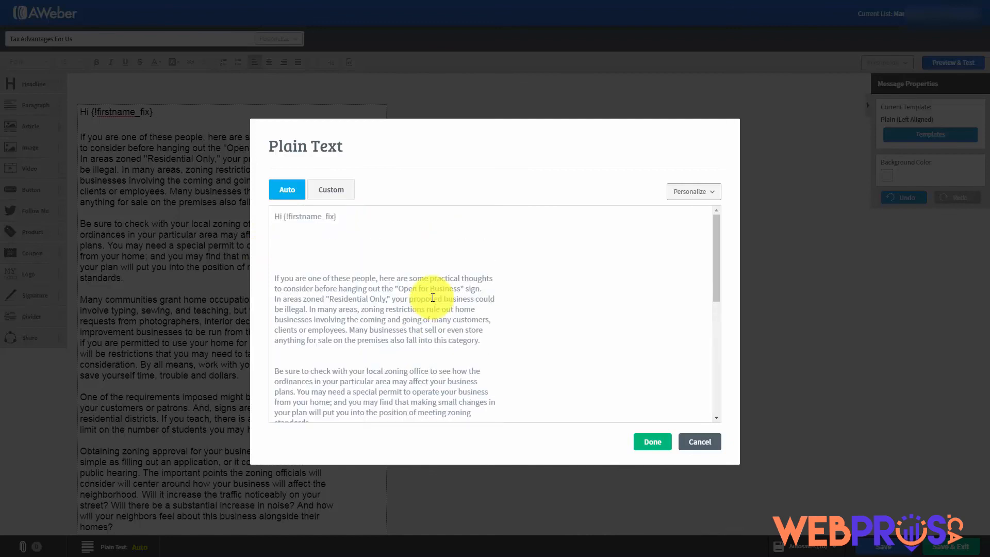
Switch to custom plain text, delete the blank lines around the greeting and second paragraph, and save
left_click(324, 192)
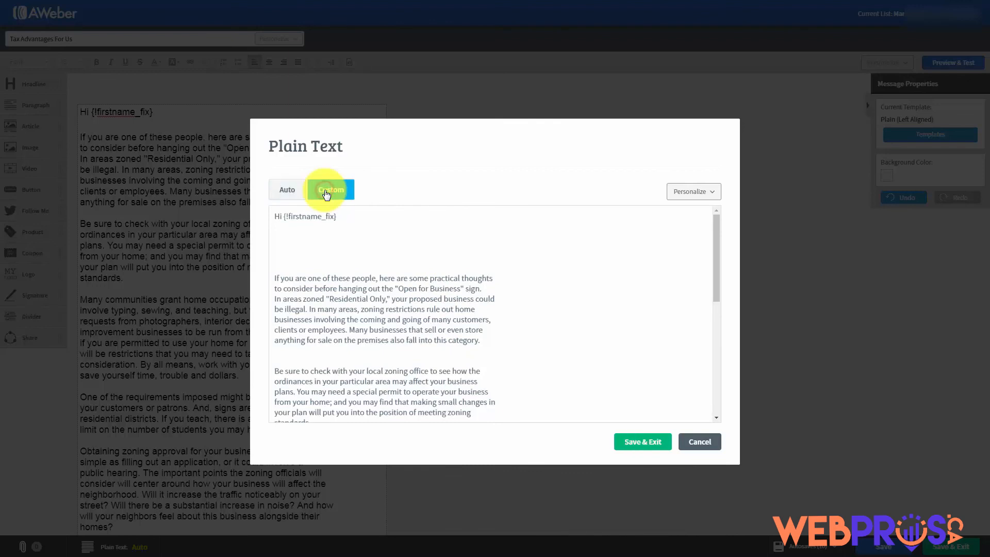
left_click(285, 233)
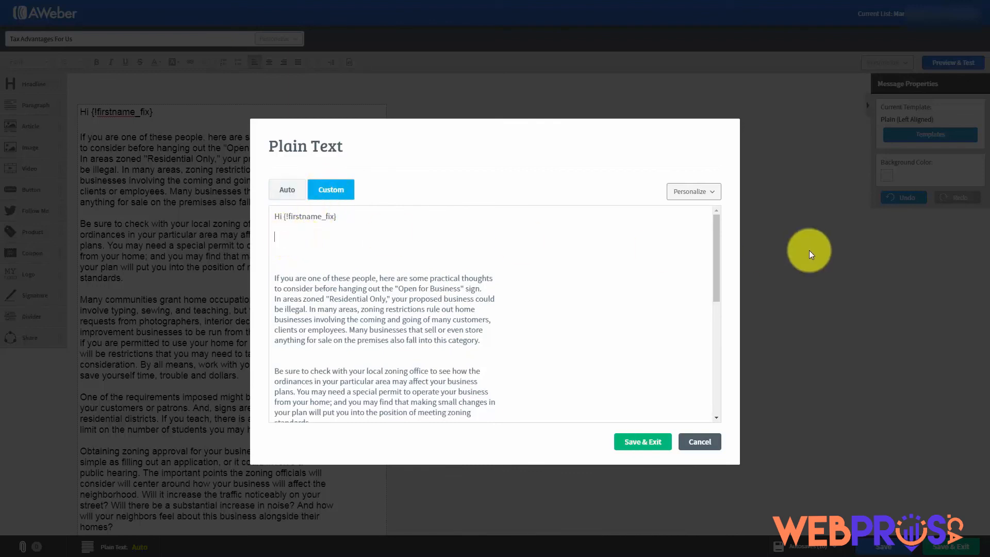
key("Delete")
key("Delete")
key("Delete")
key("Delete")
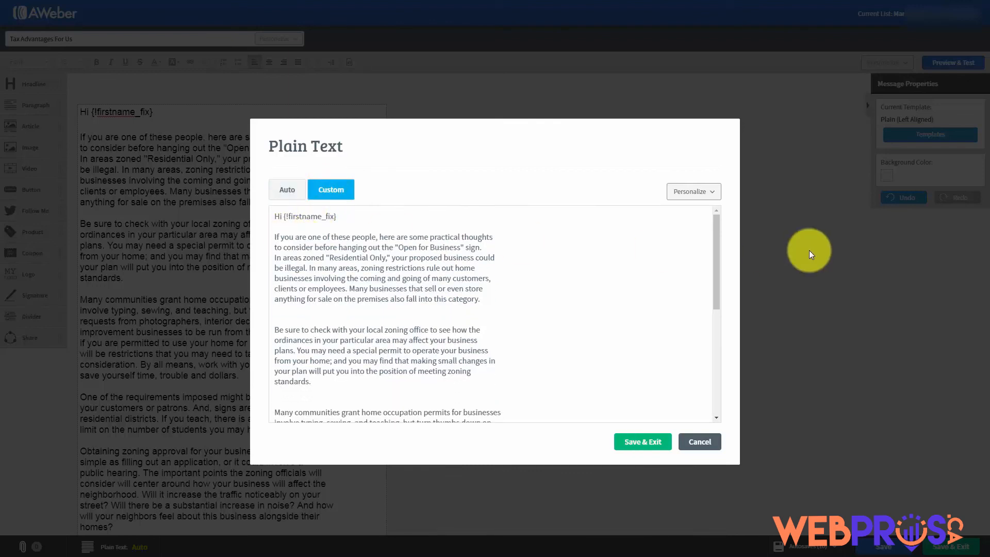
left_click(288, 320)
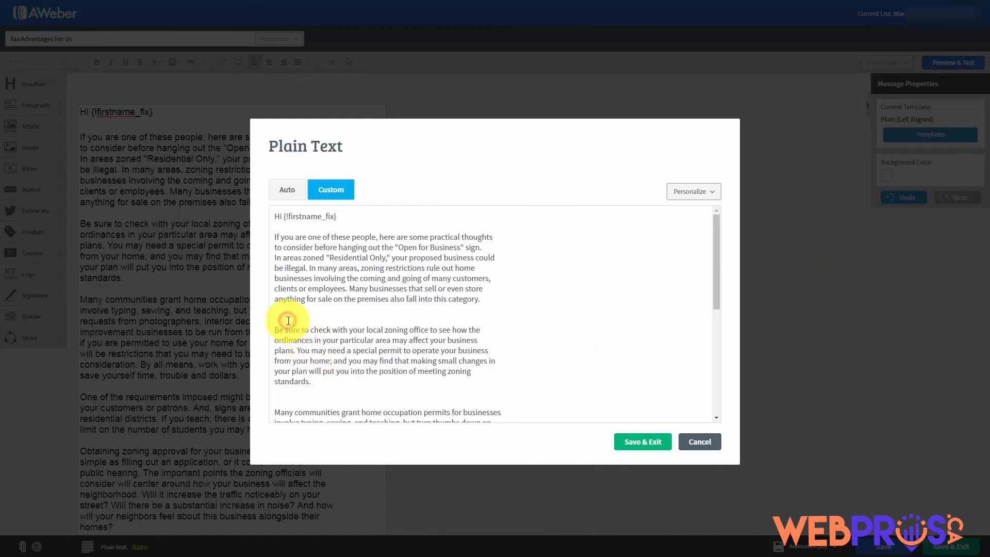
key("Delete")
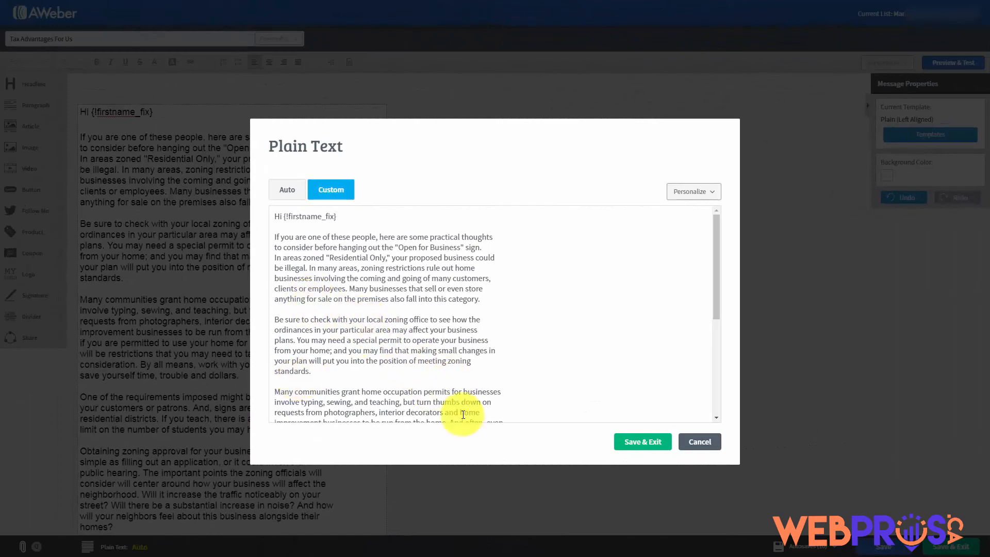
left_click(633, 442)
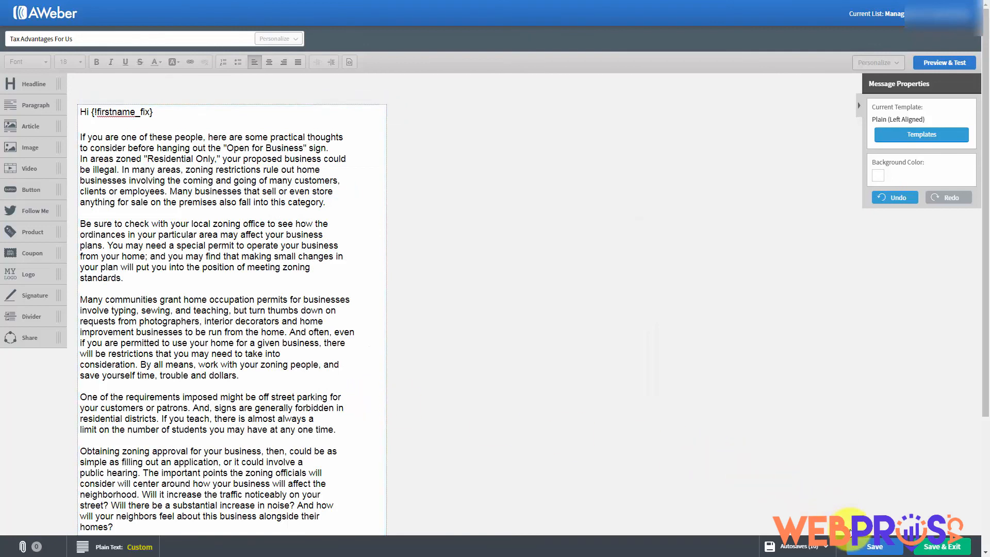
Save the draft, look through its preview, and exit to the Drafts list
left_click(861, 548)
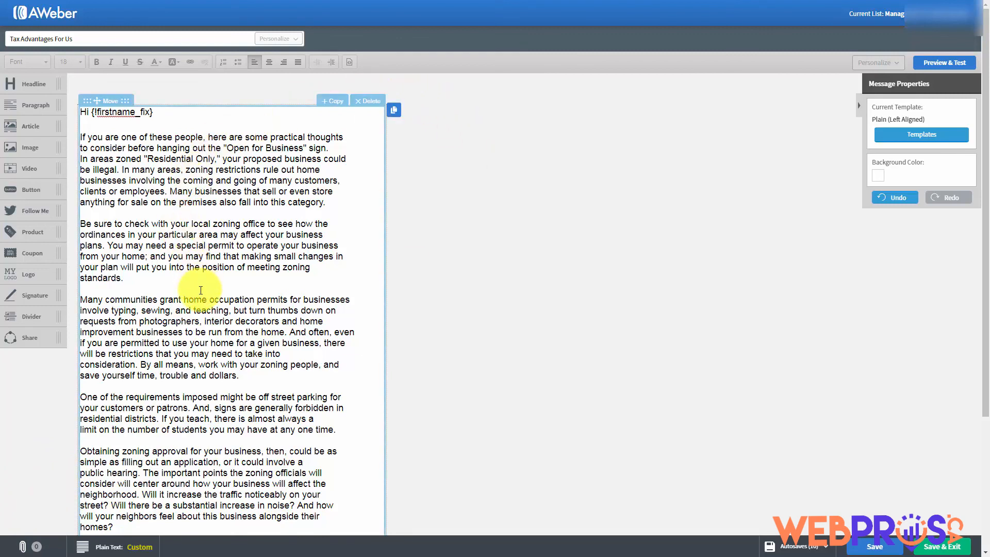
left_click(935, 63)
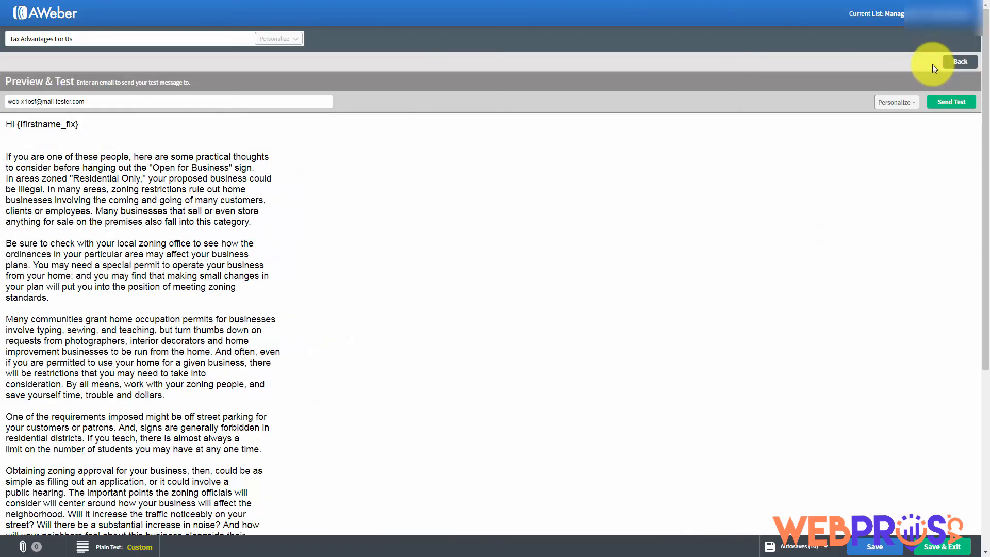
scroll(453, 237, "down", 5)
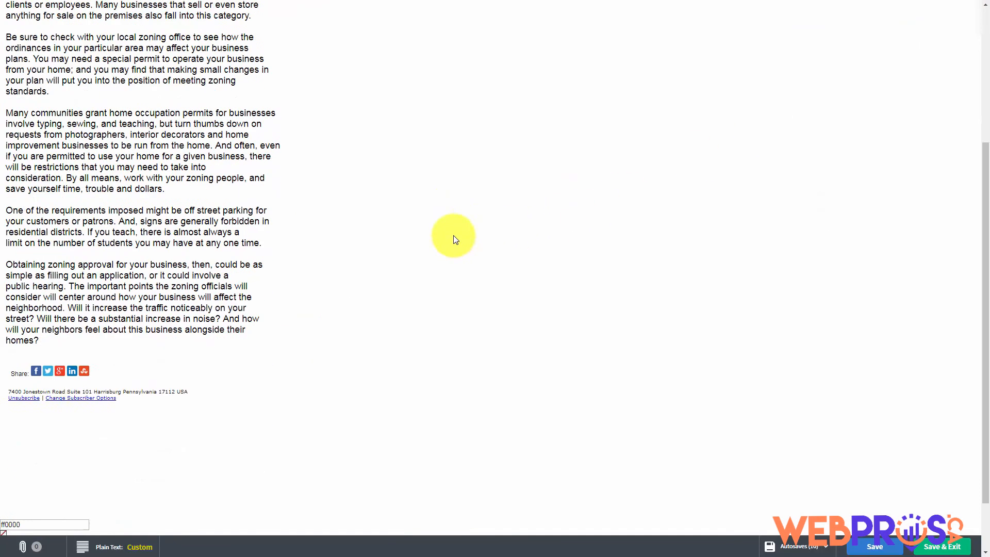
scroll(454, 238, "up", 5)
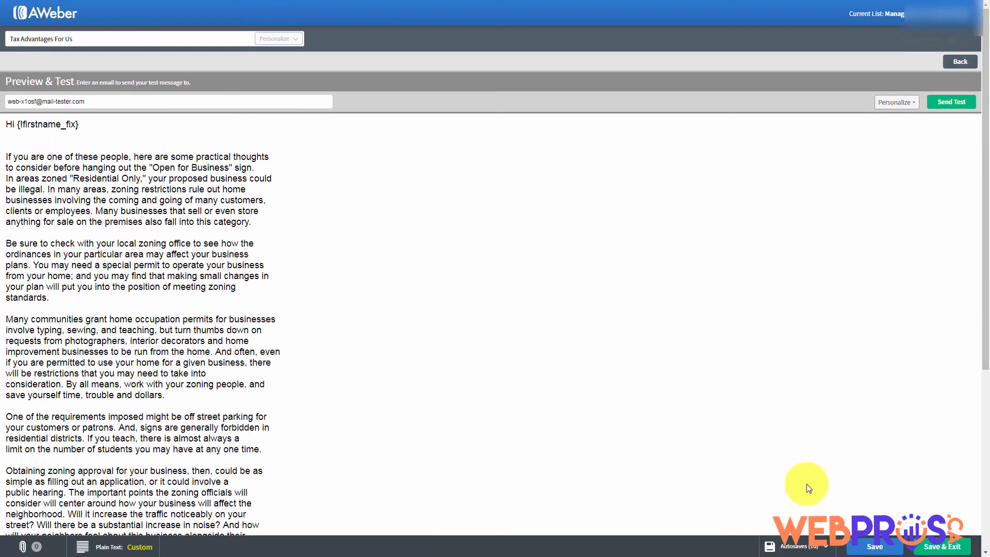
left_click(928, 548)
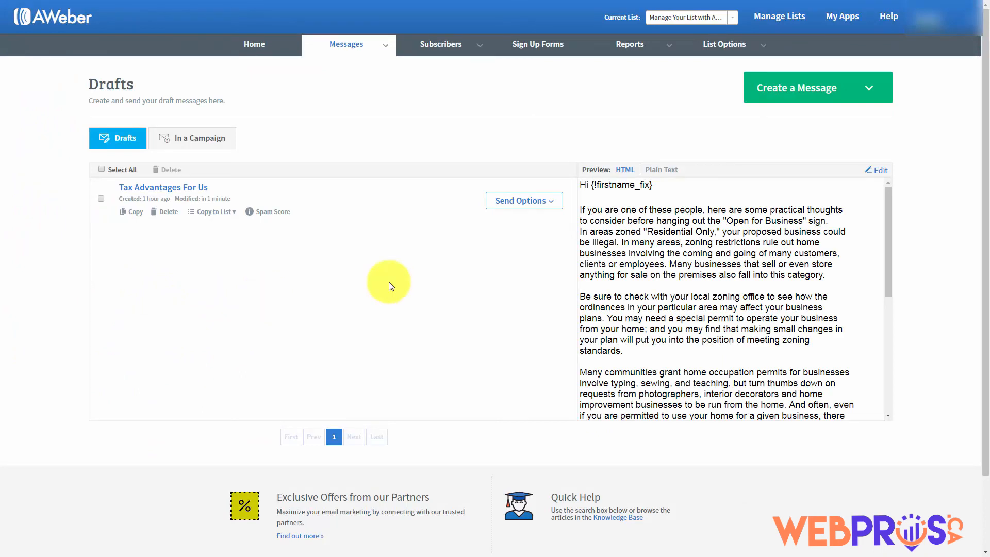
Check the Copy to List and Send Options menus, then run the draft's Spam Score check
left_click(235, 213)
left_click(234, 213)
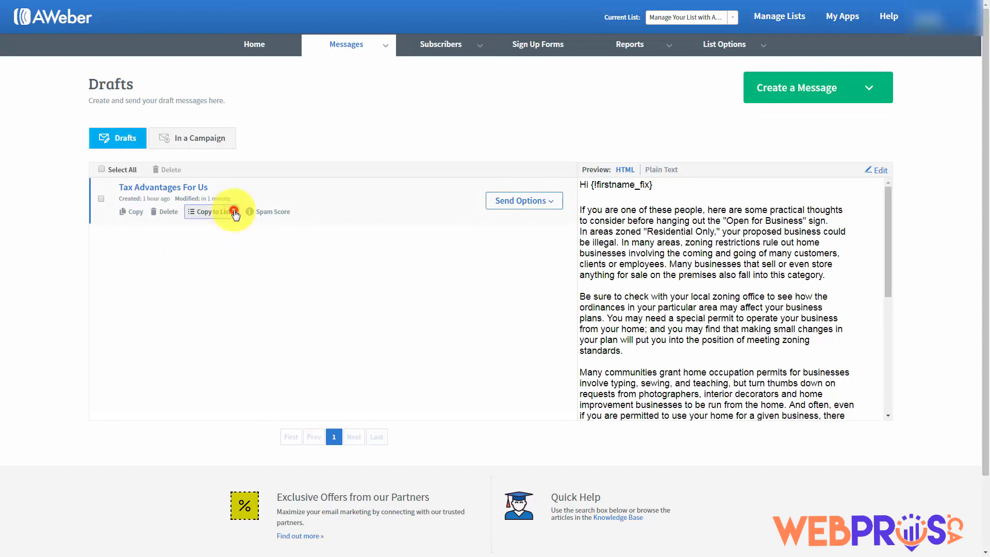
left_click(539, 202)
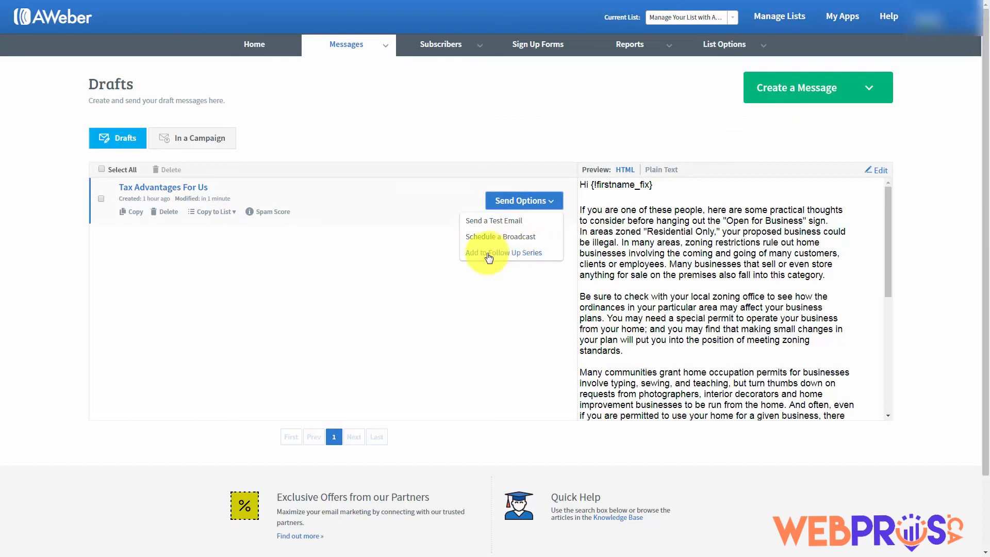
left_click(291, 251)
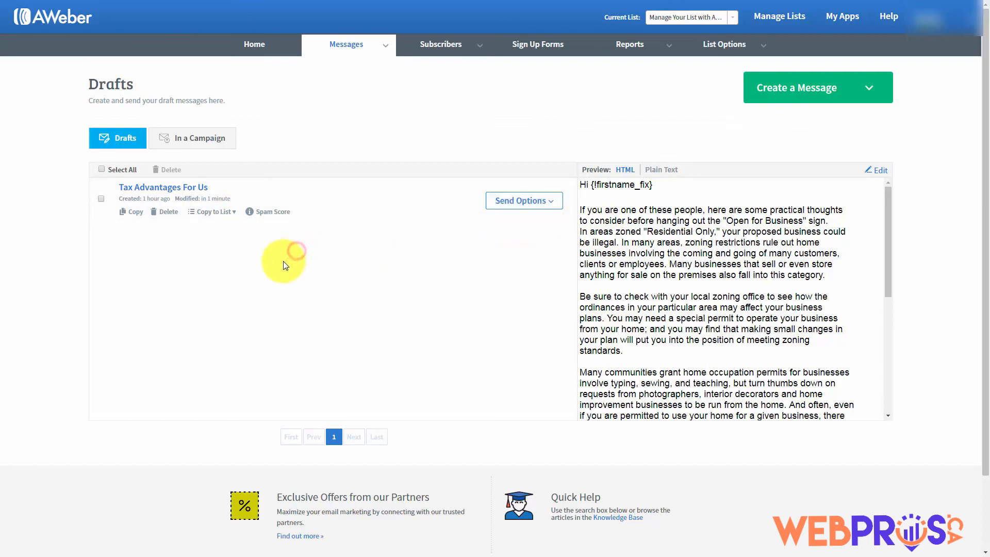
left_click(524, 202)
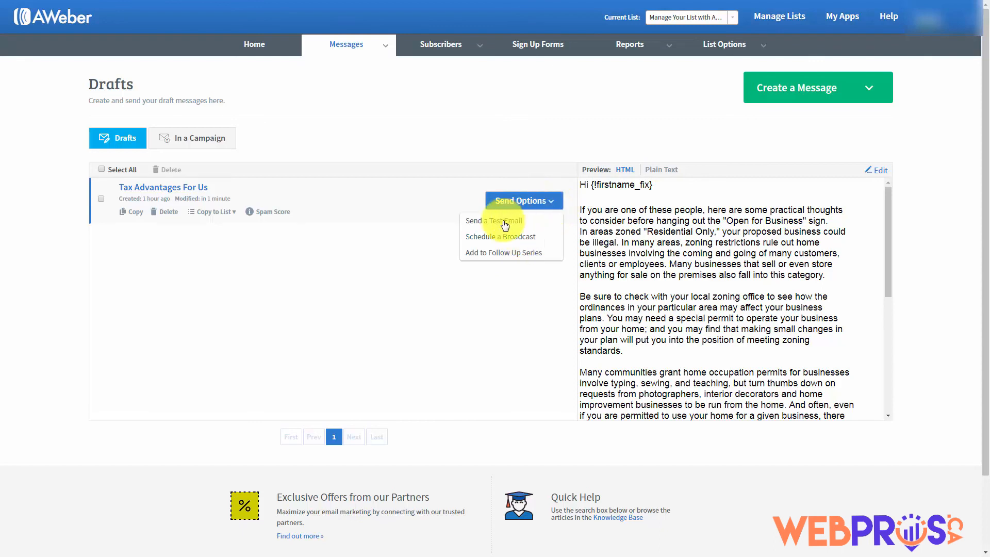
left_click(276, 253)
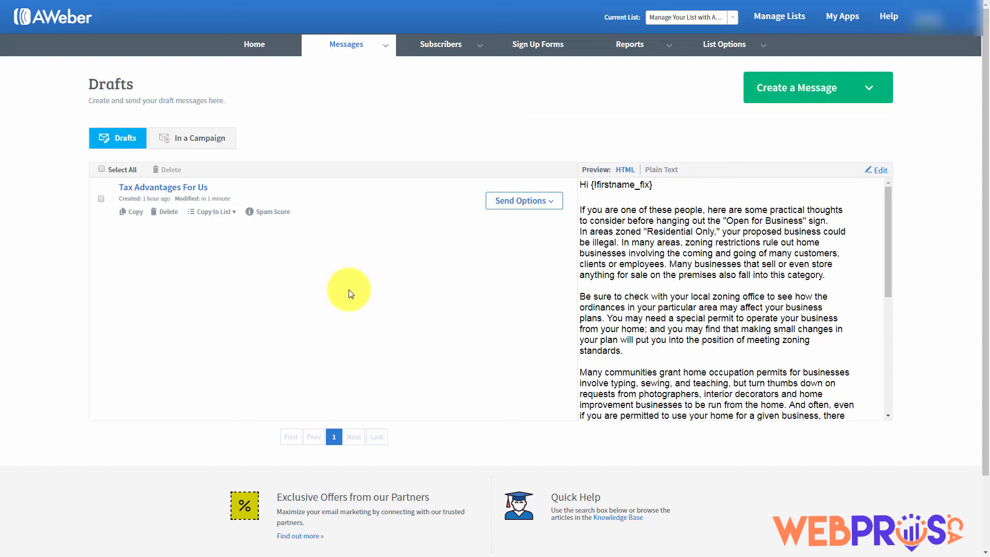
left_click(275, 213)
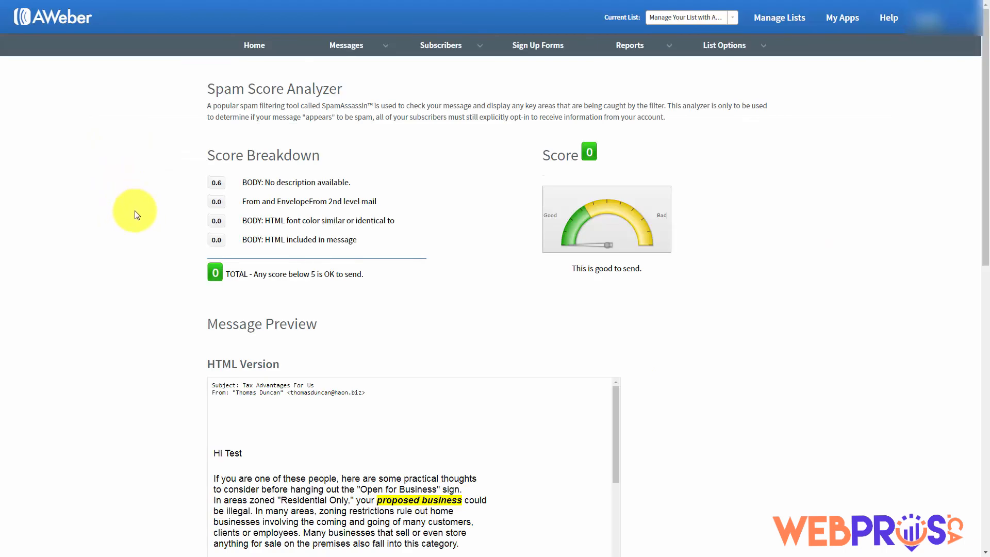
Scroll through the Spam Score Analyzer's total of 0 and its four-rule breakdown
scroll(137, 215, "down", 7)
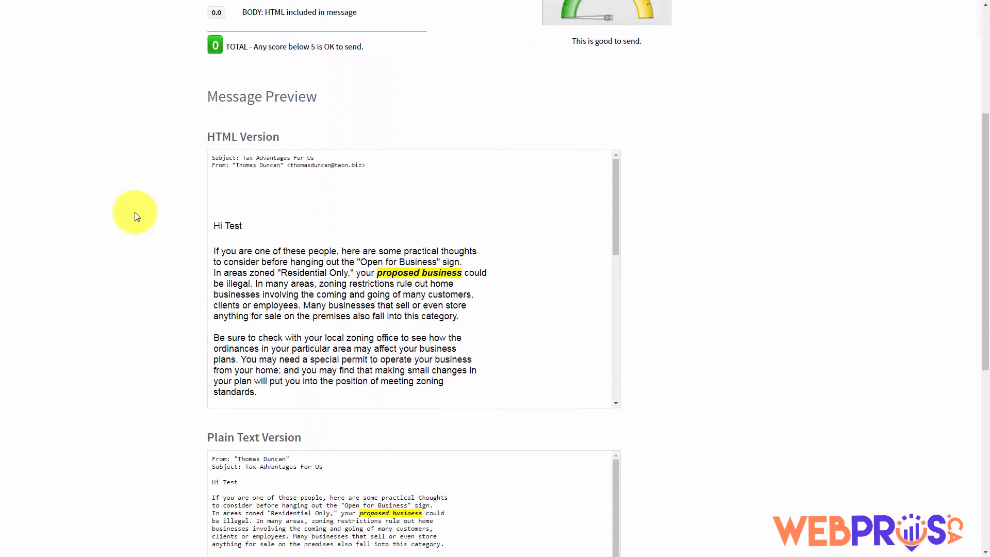
scroll(137, 215, "down", 3)
scroll(137, 216, "up", 5)
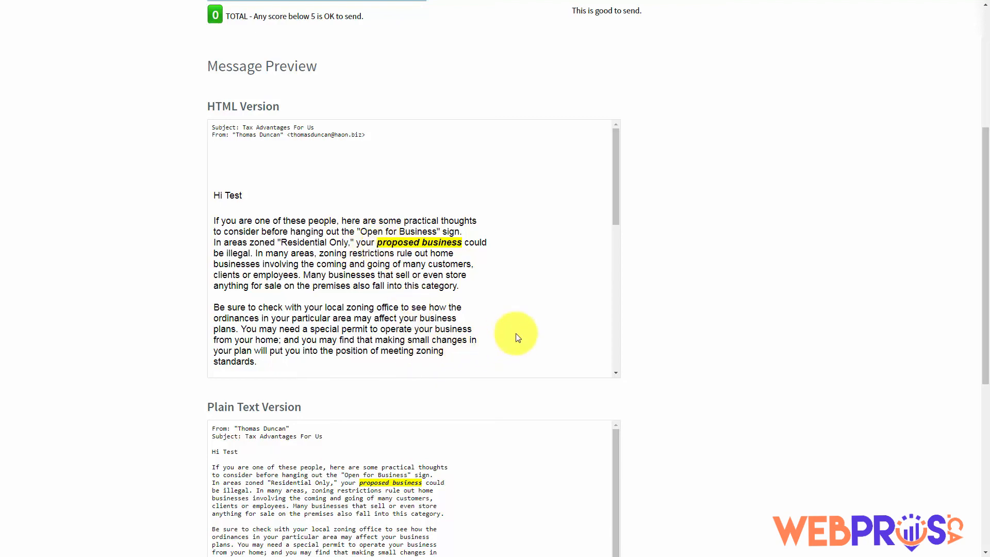
mouse_move(618, 211)
left_mouse_down()
mouse_move(612, 361)
mouse_move(603, 190)
left_mouse_up()
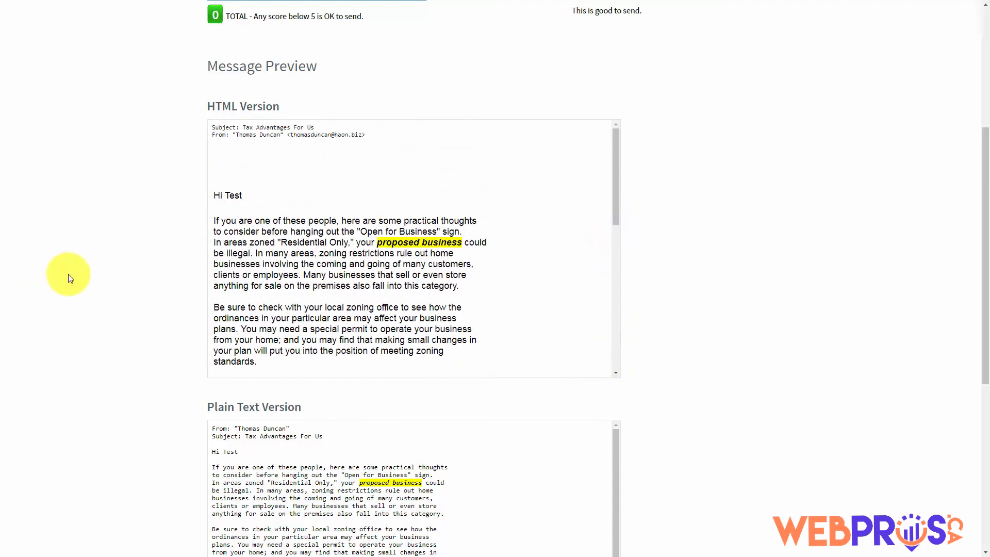
scroll(70, 279, "up", 3)
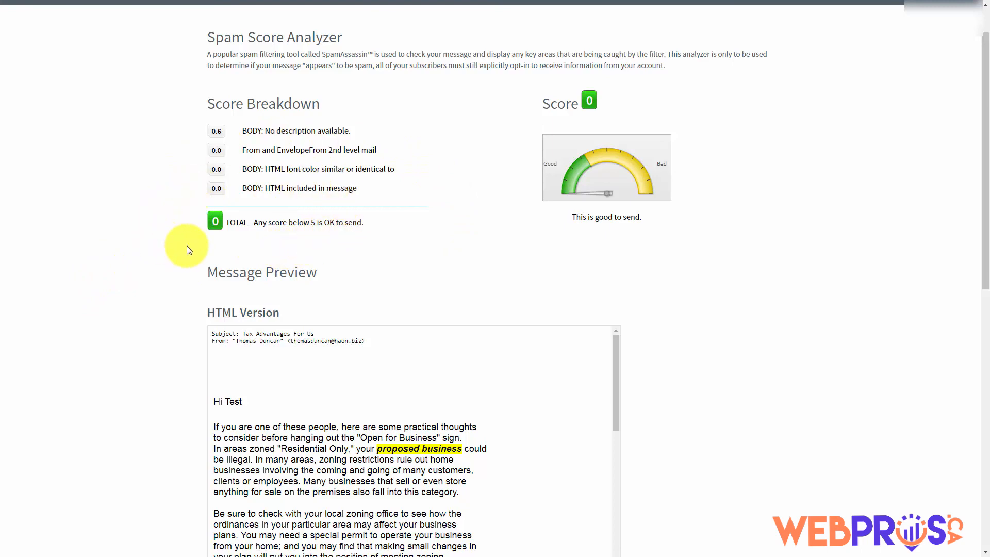
scroll(186, 250, "up", 1)
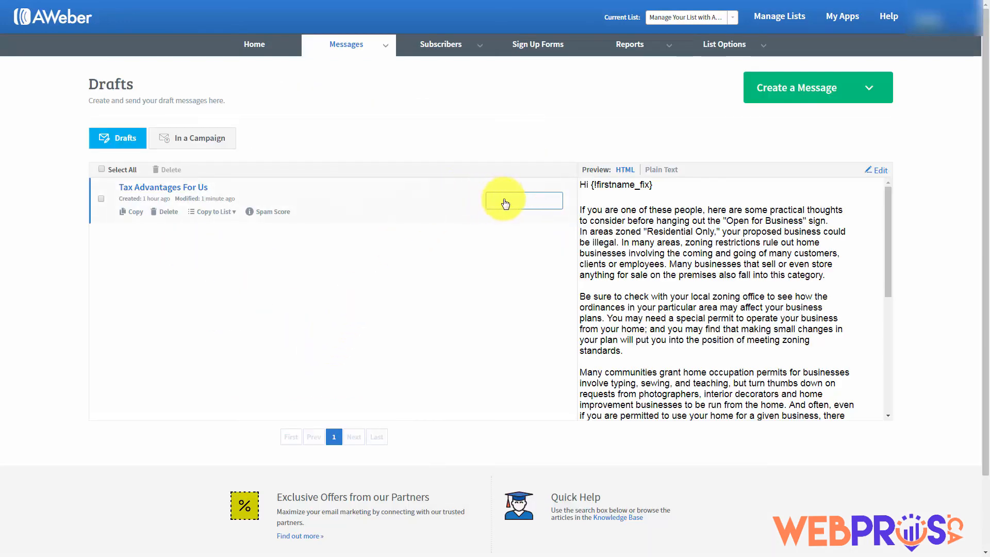
Send a test email of the draft to the Gmail address picked from autocomplete
left_click(549, 203)
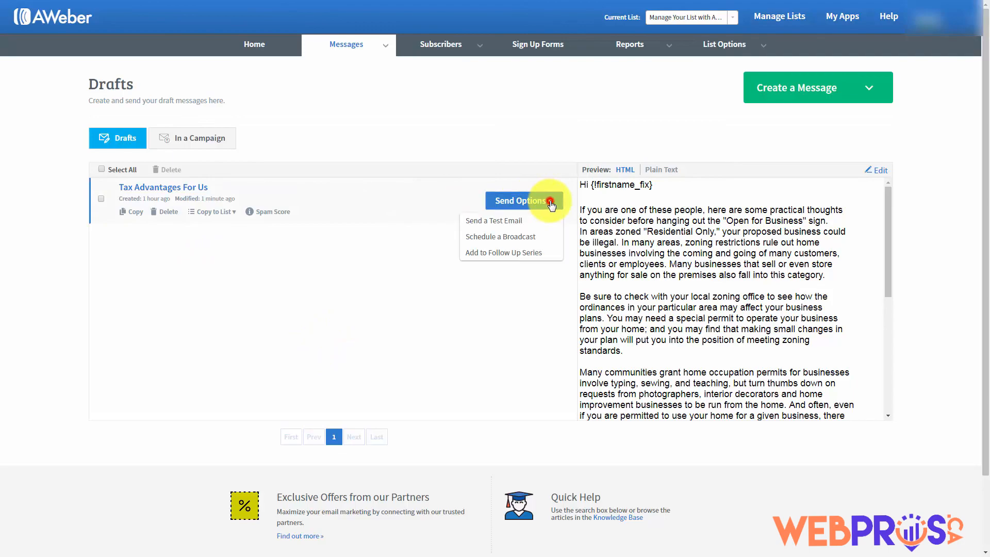
left_click(482, 222)
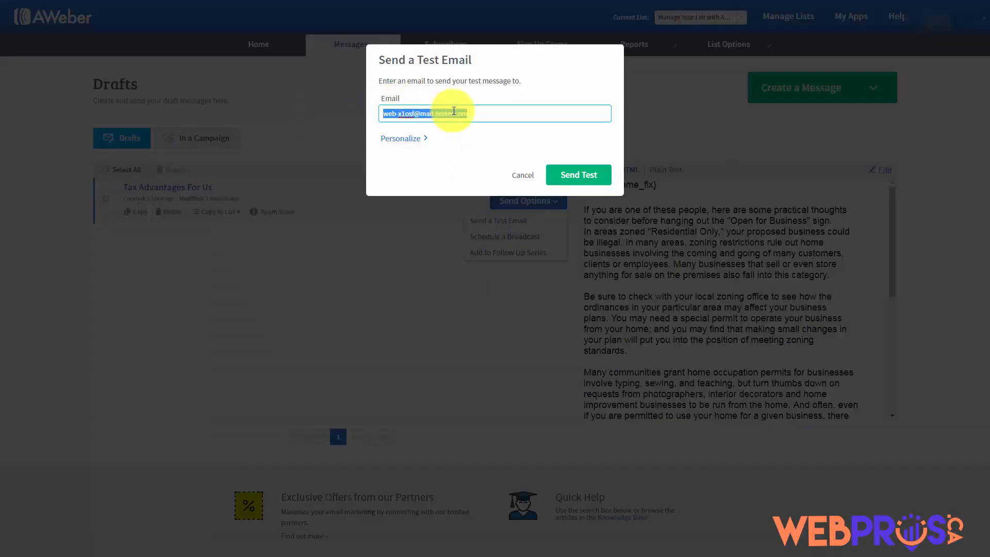
type("t")
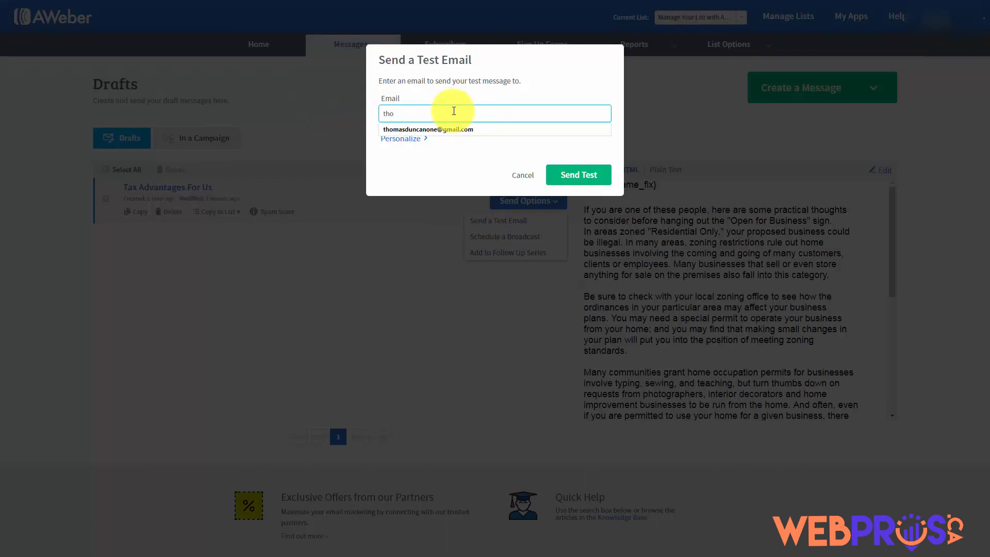
type("ho")
left_click(450, 129)
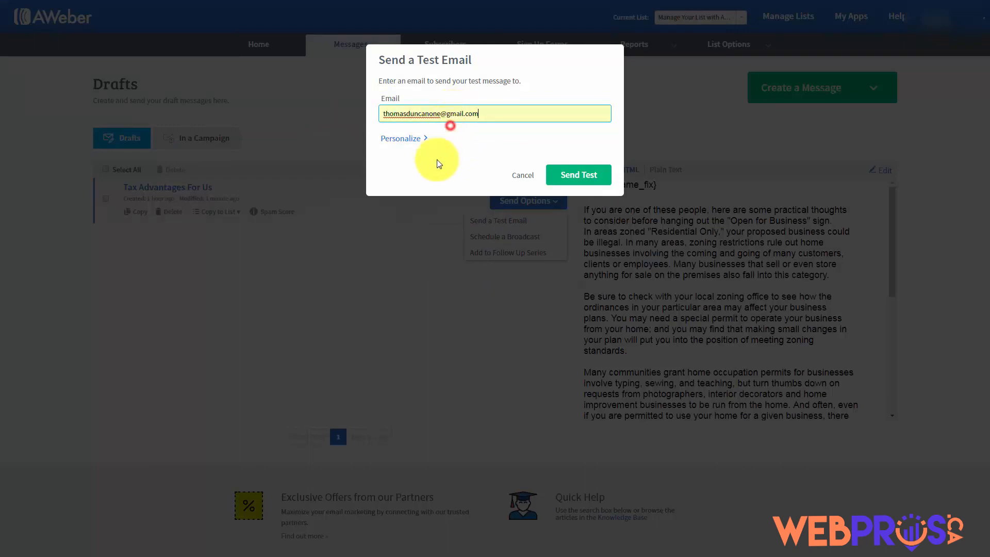
left_click(574, 176)
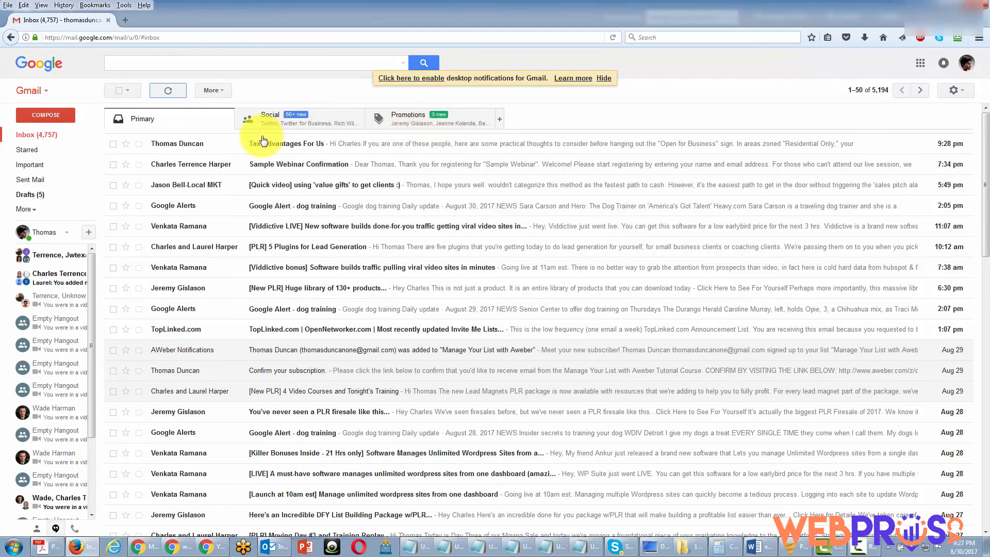